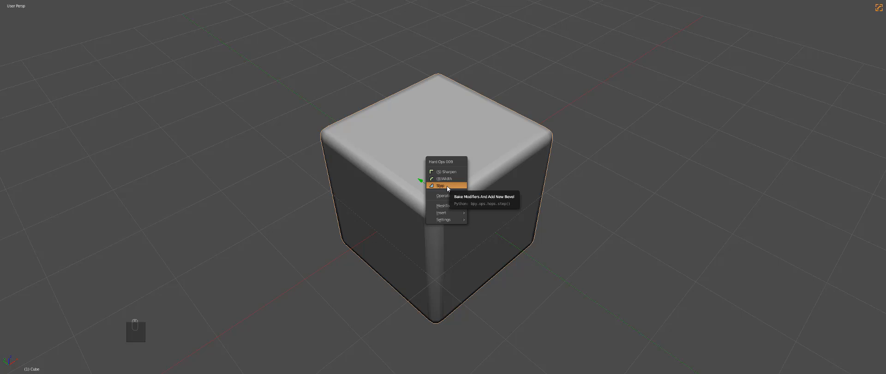
# Bake the cube's modifiers with the Step operation and adjust the width of its new bevel.
pyautogui.click(446, 186)
pyautogui.press('q')
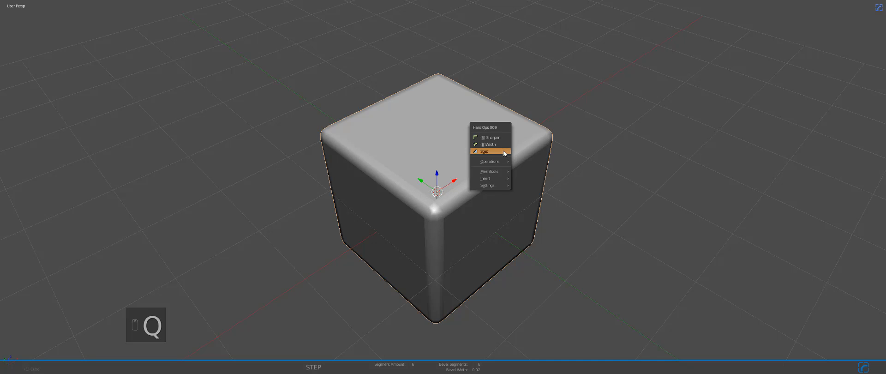
pyautogui.click(495, 140)
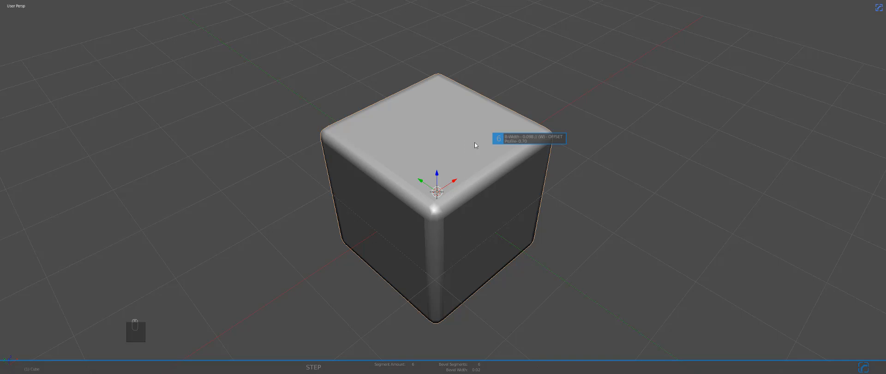
pyautogui.click(506, 145)
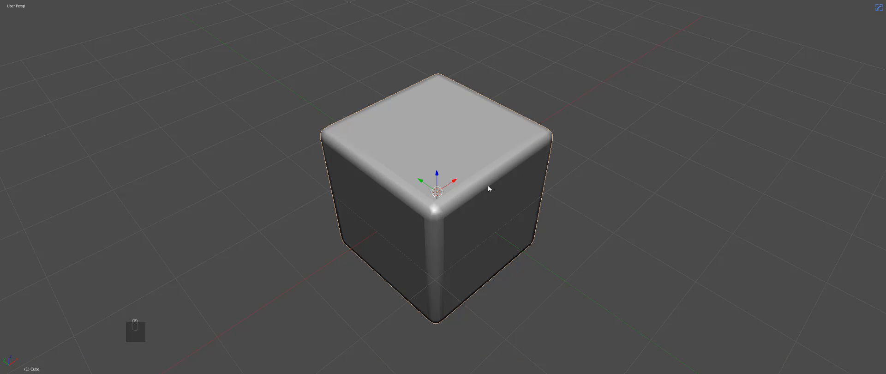
# Slice a strip off along the cube's front edge with a yellow BoxCutter rectangle drawn in top orthographic view.
pyautogui.hotkey('alt', 'w')
pyautogui.press('KP_7')
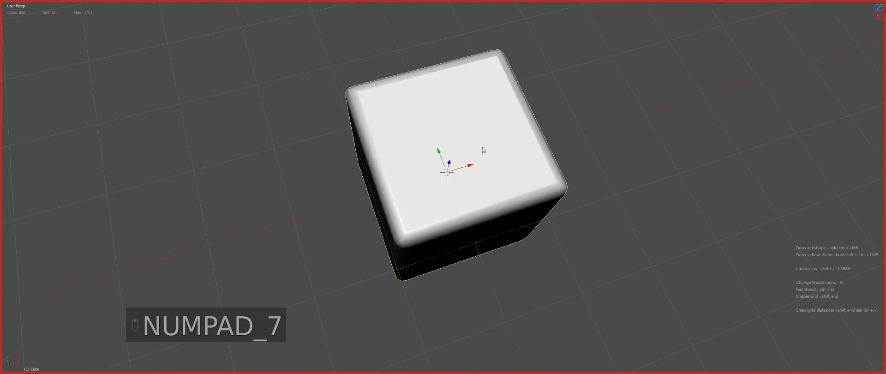
pyautogui.press('KP_5')
pyautogui.press('KP_Decimal')
pyautogui.scroll(3, 419, 222)
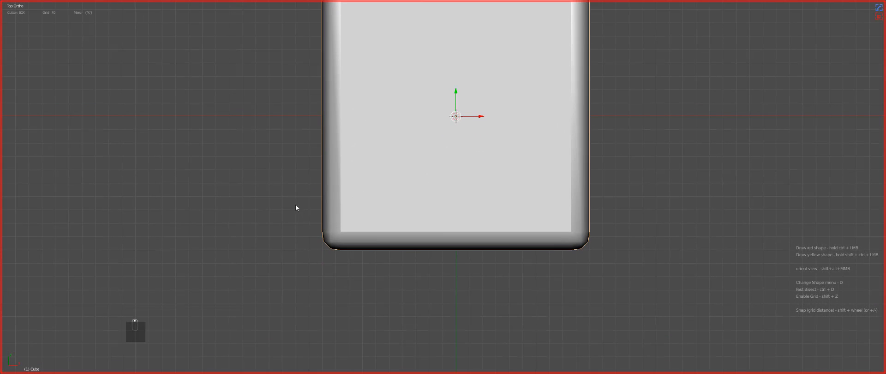
pyautogui.keyDown('ctrl'); pyautogui.keyDown('shift'); pyautogui.moveTo(296, 205); pyautogui.dragTo(580, 286); pyautogui.keyUp('shift'); pyautogui.keyUp('ctrl')
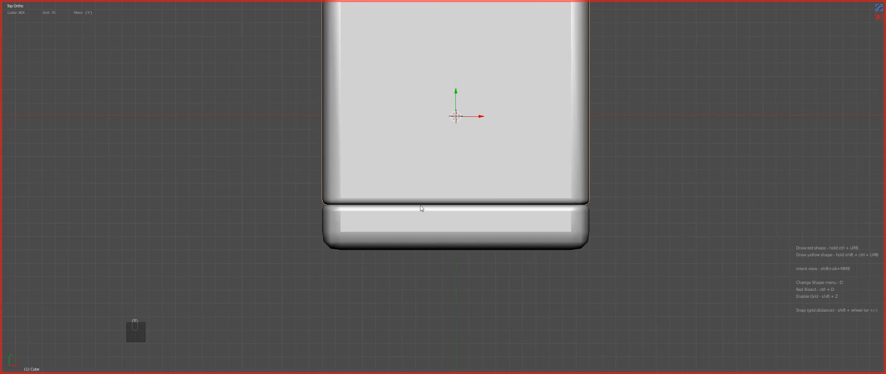
# Select the sliced-off front strip and adjust its bevel width with bWidth.
pyautogui.scroll(2, 386, 250)
pyautogui.press('a')
pyautogui.rightClick(388, 231)
pyautogui.press('q')
pyautogui.click(387, 230)
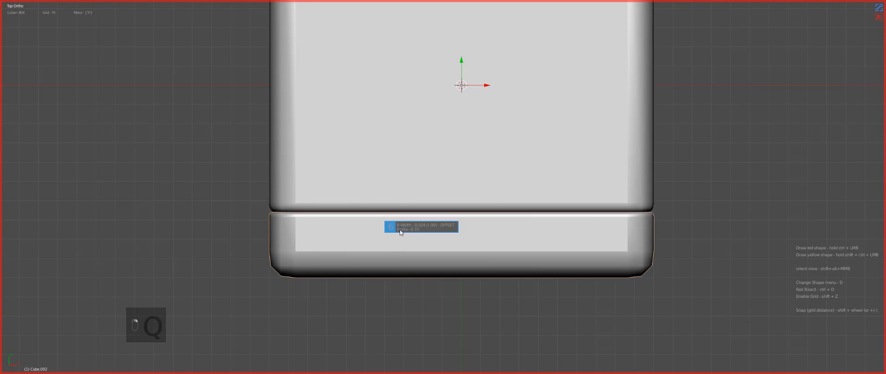
pyautogui.click(395, 226)
# Select the main block behind the slice and adjust its bevel width with bWidth.
pyautogui.rightClick(408, 192)
pyautogui.press('q')
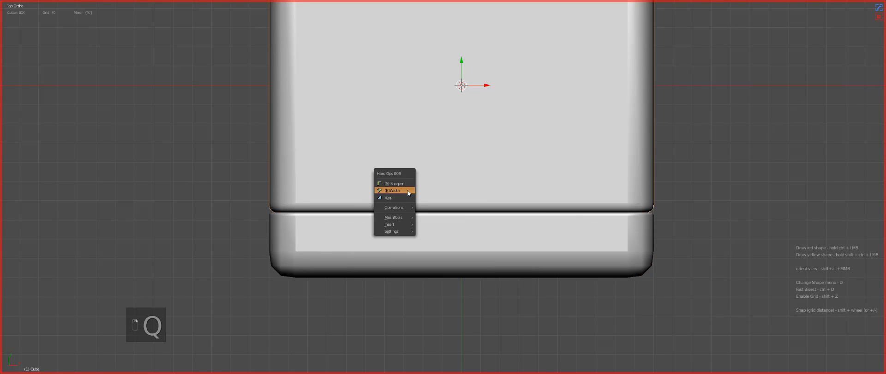
pyautogui.click(409, 191)
pyautogui.click(415, 192)
# Refine the front strip's bevel width while checking the seam at the corner, and deselect everything.
pyautogui.rightClick(365, 231)
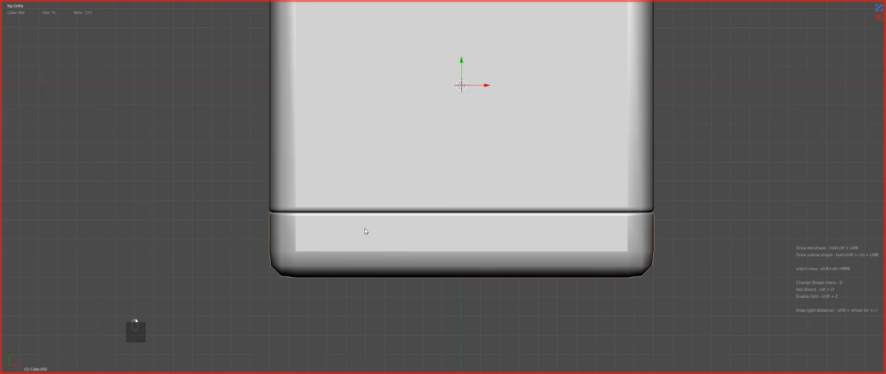
pyautogui.scroll(-1, 366, 230)
pyautogui.moveTo(375, 233); pyautogui.dragTo(485, 203, button='middle')
pyautogui.scroll(4, 485, 203)
pyautogui.moveTo(439, 249); pyautogui.dragTo(512, 184, button='middle')
pyautogui.scroll(1, 526, 231)
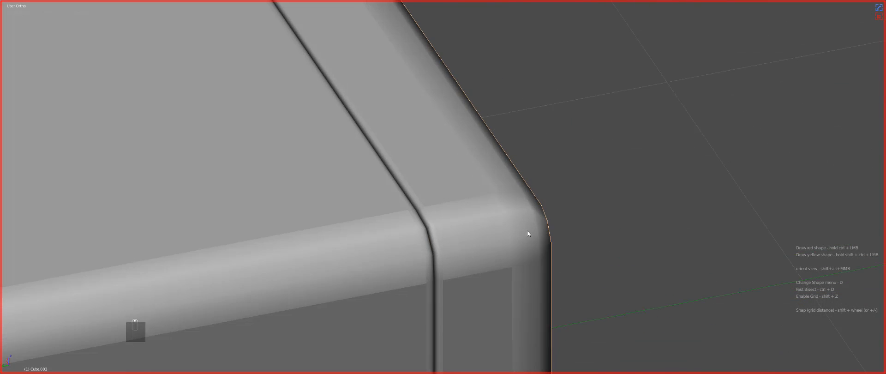
pyautogui.press('q')
pyautogui.click(522, 231)
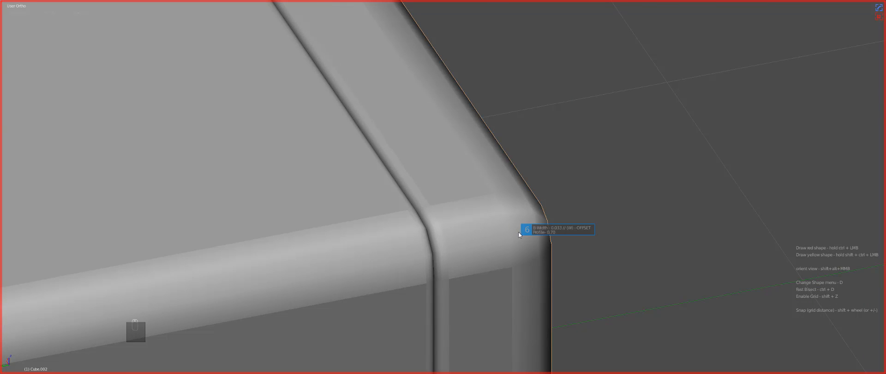
pyautogui.click(521, 233)
pyautogui.scroll(-3, 502, 214)
pyautogui.moveTo(502, 214); pyautogui.dragTo(465, 177, button='middle')
pyautogui.scroll(-2, 500, 208)
pyautogui.press('a')
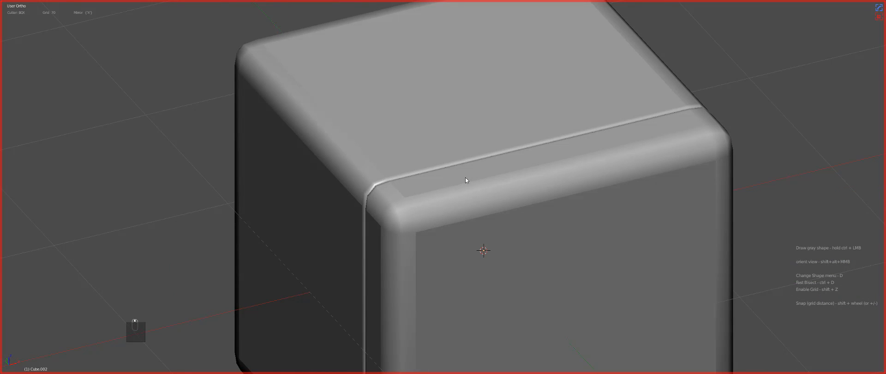
# Reveal all hidden geometry of the front strip in Edit Mode and return to Object Mode.
pyautogui.press('KP_7')
pyautogui.rightClick(406, 189)
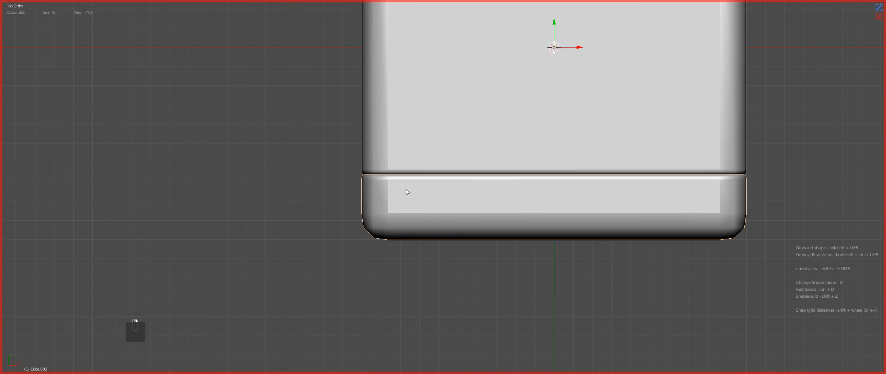
pyautogui.scroll(-2, 574, 167)
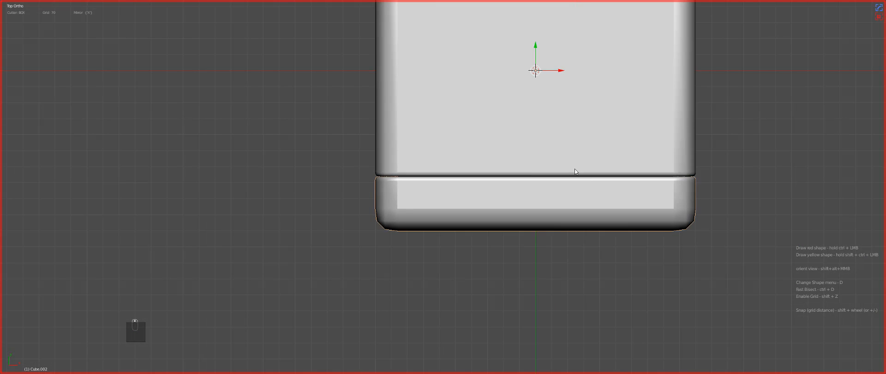
pyautogui.press('Tab')
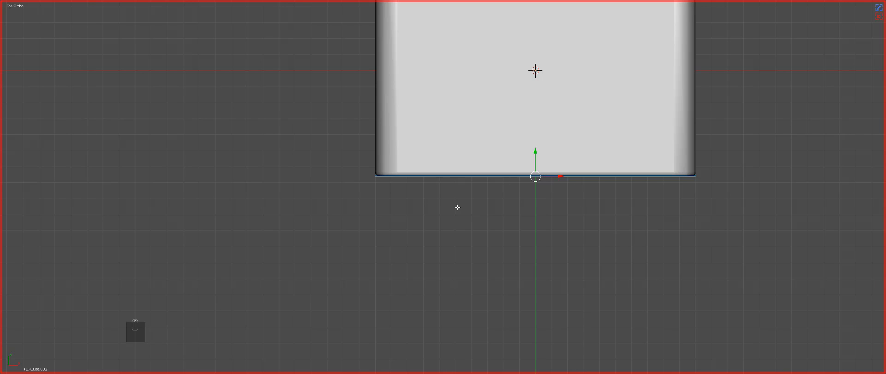
pyautogui.moveTo(541, 197); pyautogui.dragTo(554, 169, button='middle')
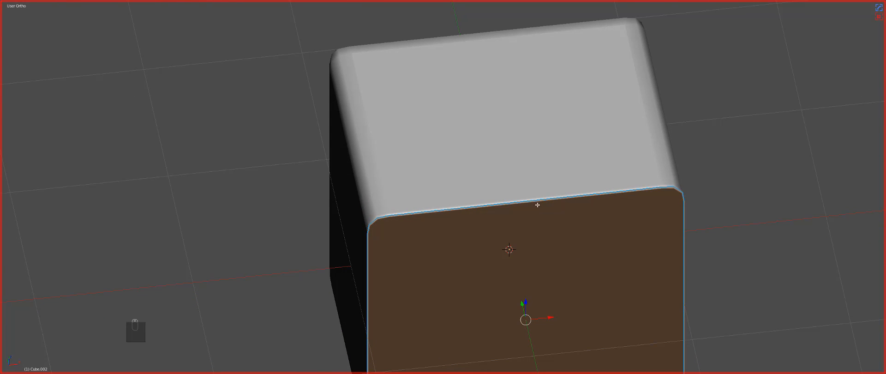
pyautogui.press('KP_7')
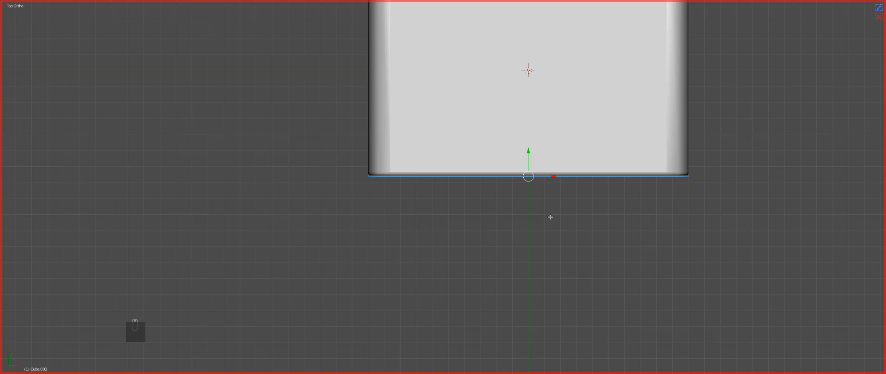
pyautogui.hotkey('alt', 'h')
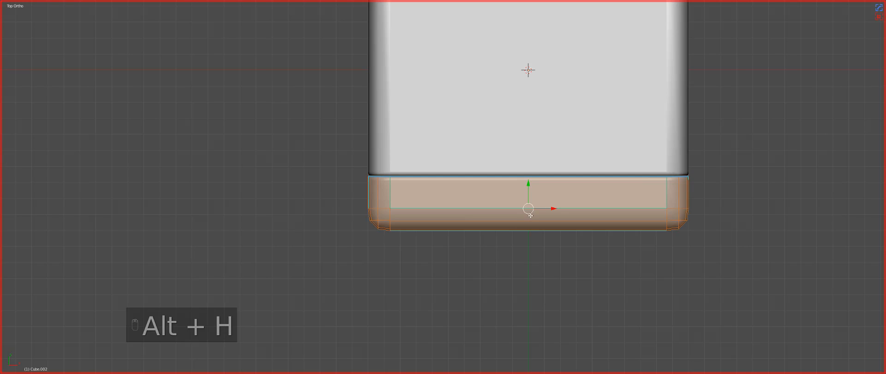
pyautogui.moveTo(427, 207); pyautogui.dragTo(456, 228, button='middle')
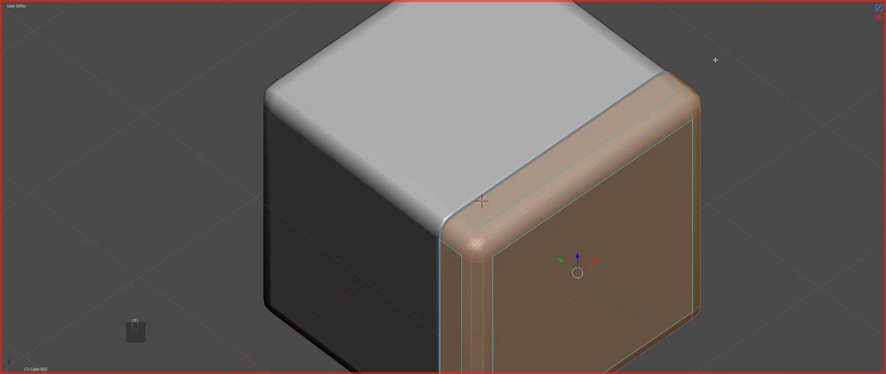
pyautogui.moveTo(510, 240); pyautogui.dragTo(488, 239, button='middle')
pyautogui.press('Tab')
# Try Sharpen at 30° with a changed bevel width on the front strip, and undo both operations.
pyautogui.press('q')
pyautogui.click(521, 205)
pyautogui.scroll(8, 488, 238)
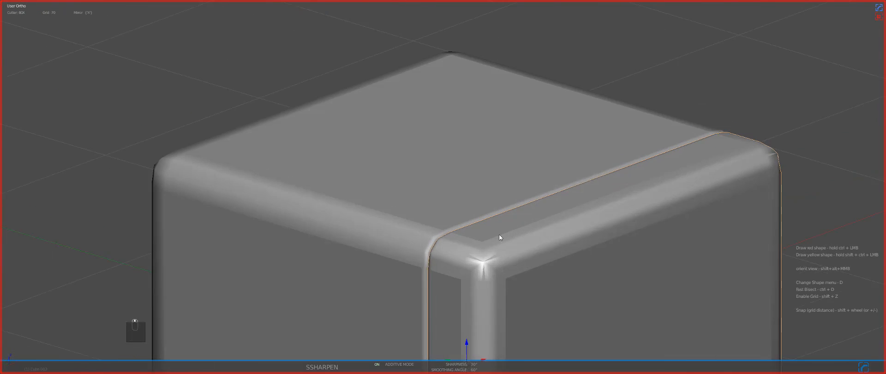
pyautogui.press('q')
pyautogui.click(539, 243)
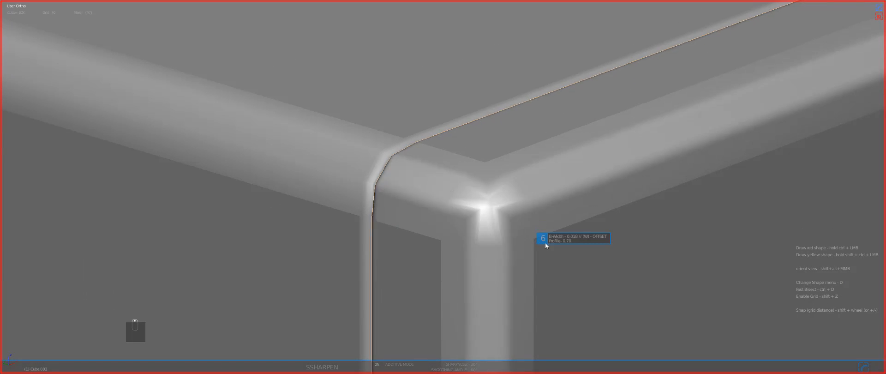
pyautogui.click(547, 243)
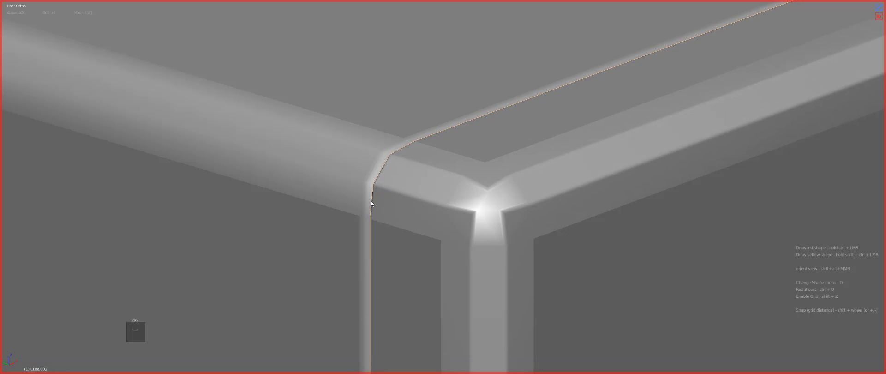
pyautogui.hotkey('ctrl', 'z')
pyautogui.hotkey('ctrl', 'z')
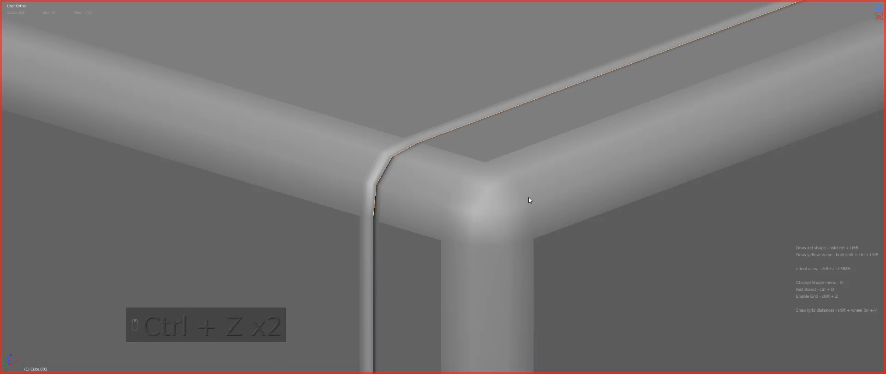
# Set the HOps sharpness angle to 45° and apply Sharpen to the front strip.
pyautogui.press('q')
pyautogui.scroll(-3, 535, 151)
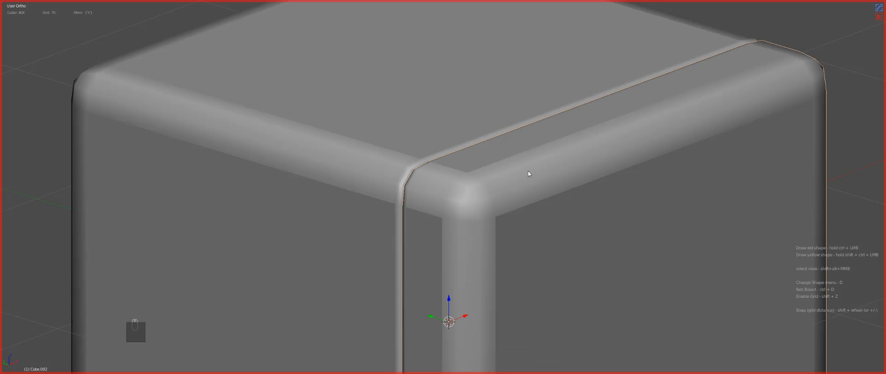
pyautogui.hotkey('ctrl', '`')
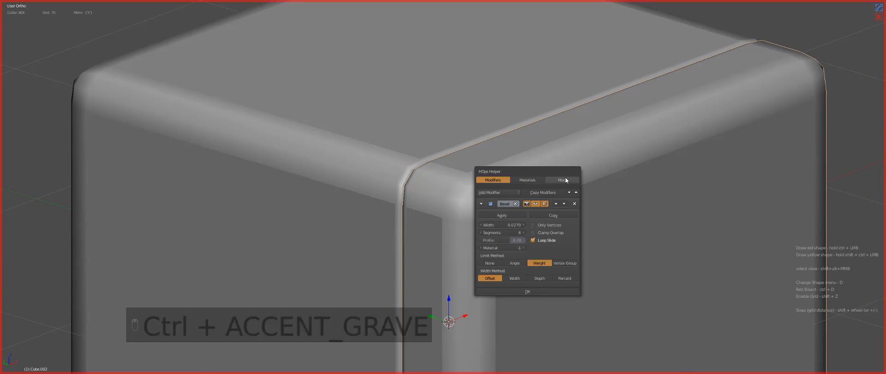
pyautogui.click(522, 222)
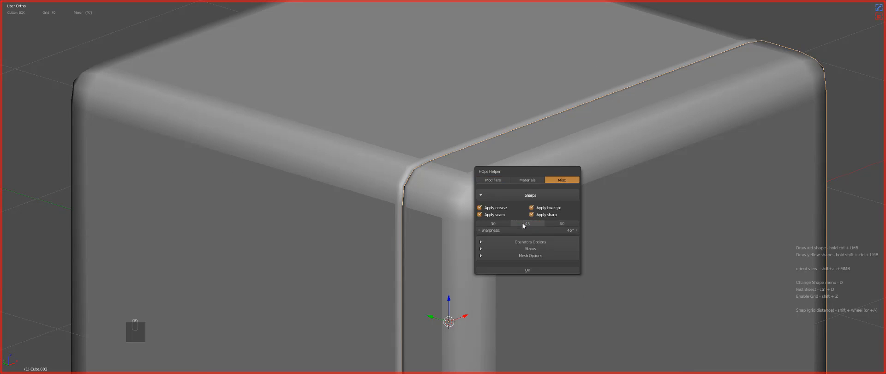
pyautogui.press('q')
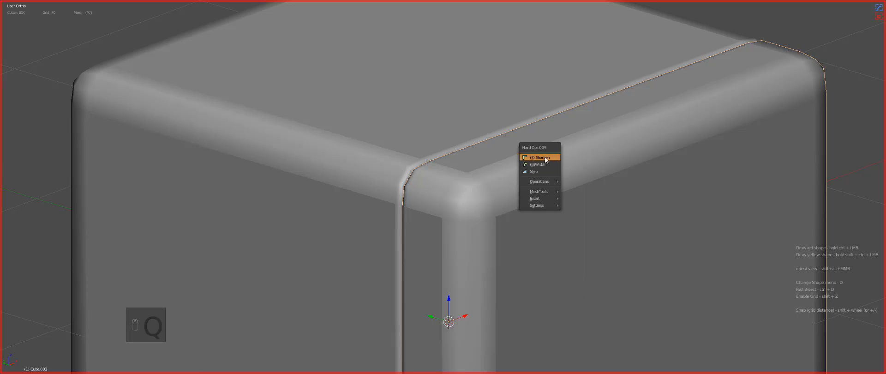
pyautogui.click(544, 160)
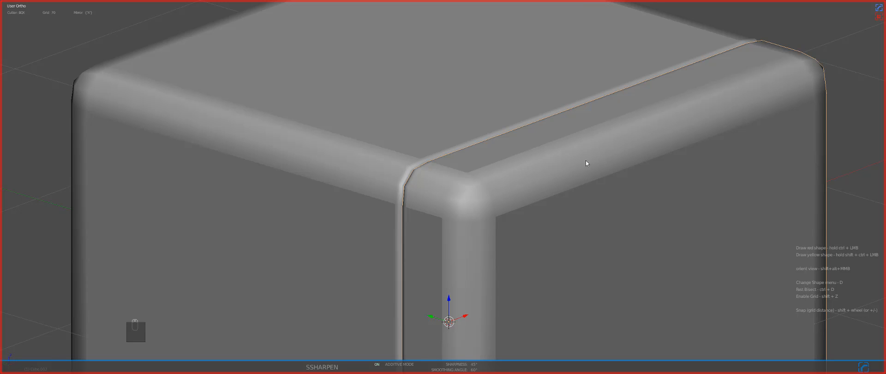
# Apply Sharpen to the front strip once more and review the operator settings and the HOps Helper sharpness options.
pyautogui.press('F6')
pyautogui.moveTo(548, 173); pyautogui.dragTo(617, 180)
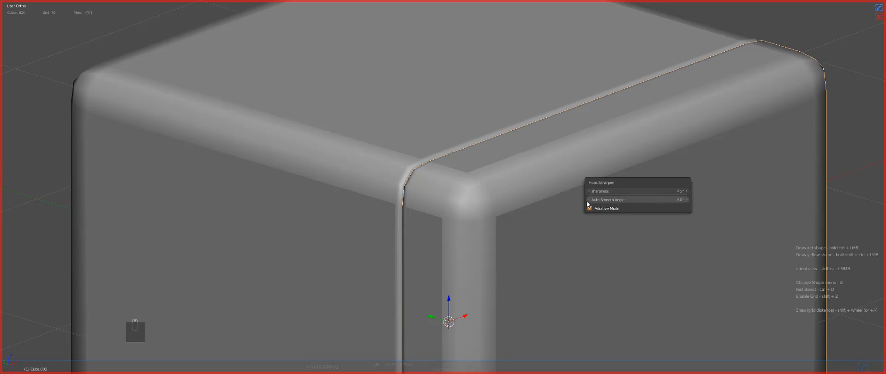
pyautogui.press('q')
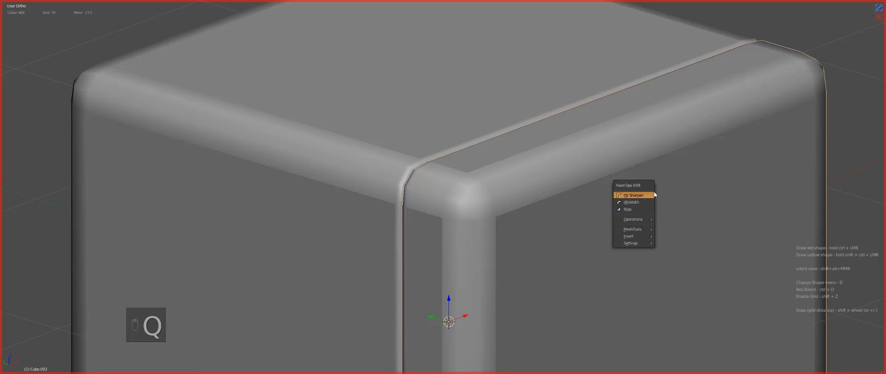
pyautogui.click(651, 195)
pyautogui.press('F6')
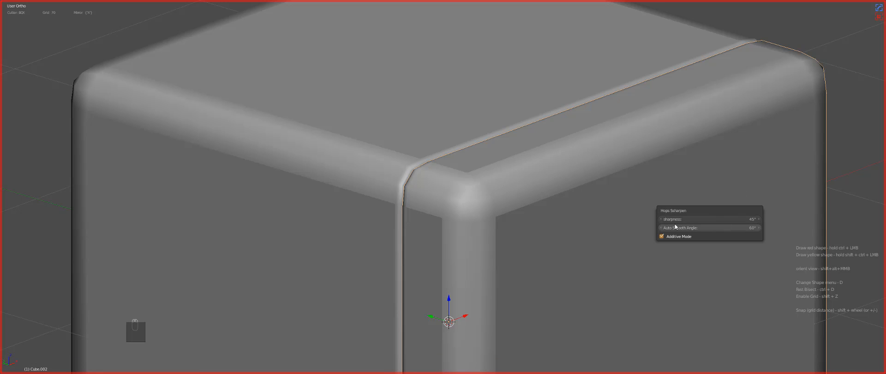
pyautogui.moveTo(534, 184); pyautogui.dragTo(566, 187, button='middle')
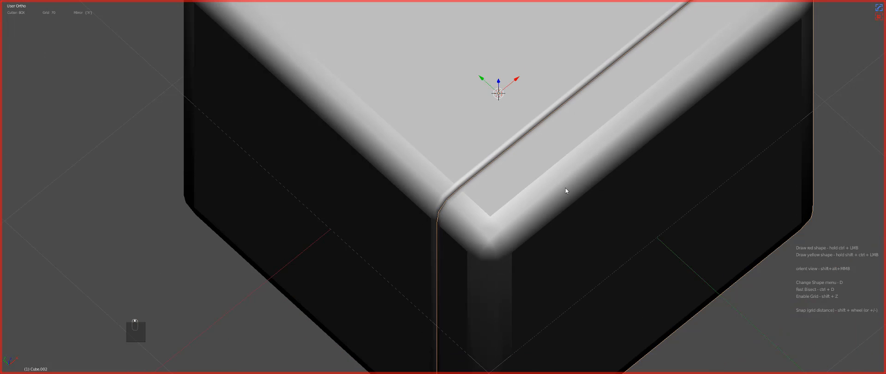
pyautogui.hotkey('ctrl', '`')
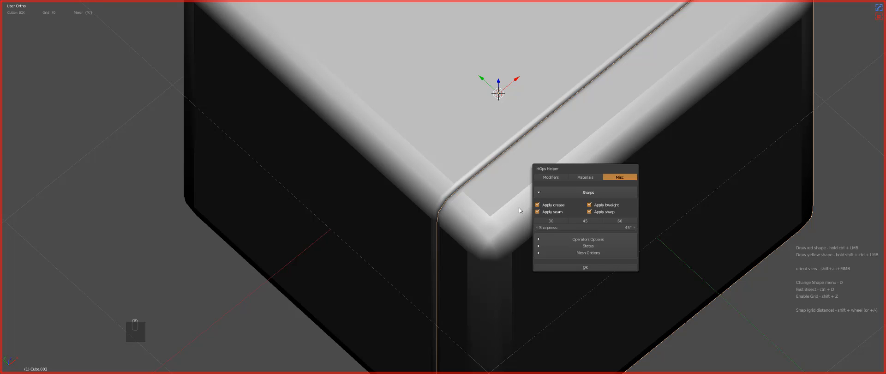
# Place the 3D cursor near the front strip's rounded corner in top orthographic view.
pyautogui.scroll(-5, 511, 243)
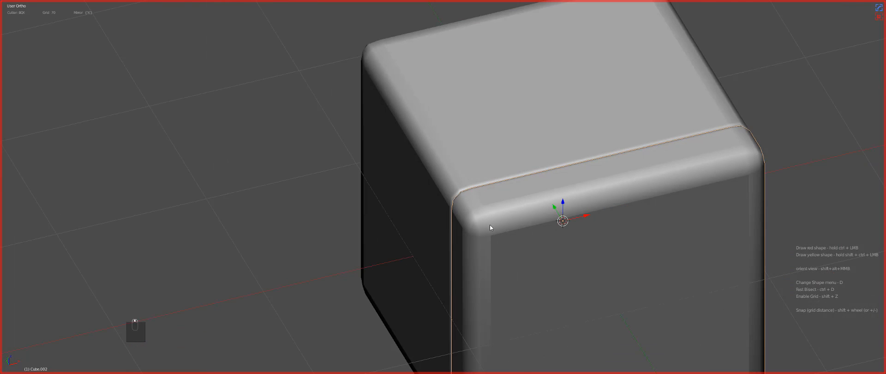
pyautogui.press('KP_7')
pyautogui.click(497, 203)
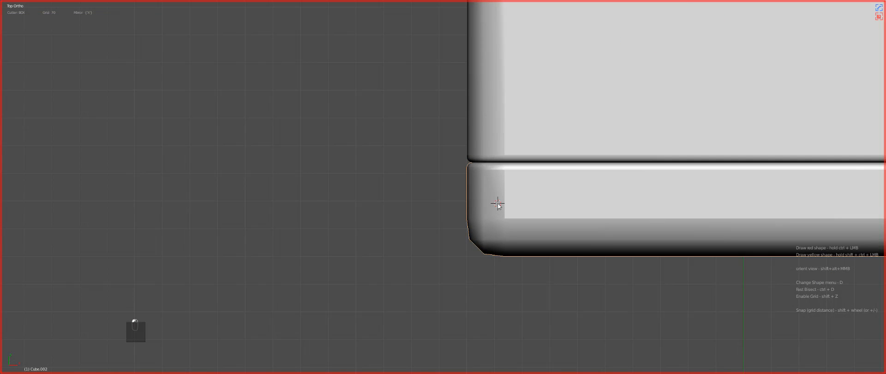
# Cut mirrored square notches with a rounded inner corner out of the front strip's two upper corners in front view.
pyautogui.press('KP_1')
pyautogui.moveTo(340, 125)
pyautogui.keyDown('ctrl'); pyautogui.mouseDown()
pyautogui.moveTo(436, 198)
pyautogui.moveTo(455, 243)
pyautogui.moveTo(456, 234)
pyautogui.mouseUp(); pyautogui.keyUp('ctrl')
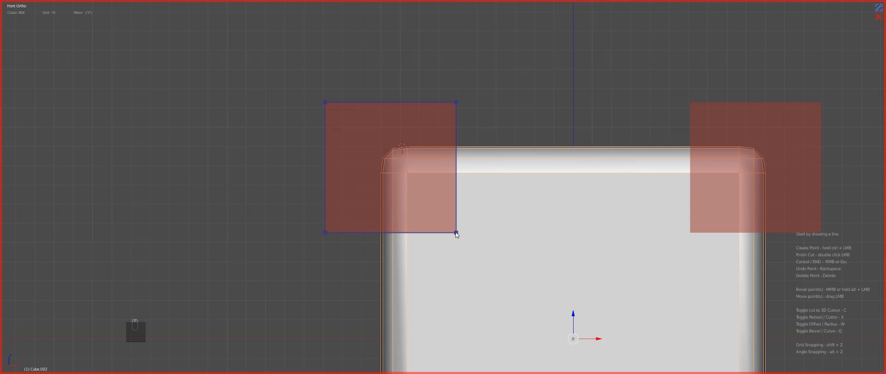
pyautogui.moveTo(456, 234); pyautogui.dragTo(487, 218, button='middle')
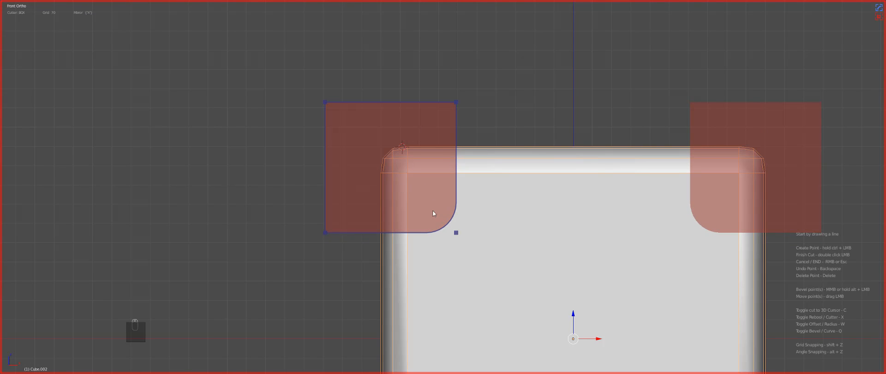
pyautogui.moveTo(433, 210)
pyautogui.mouseDown()
pyautogui.moveTo(437, 204)
pyautogui.moveTo(424, 199)
pyautogui.mouseUp()
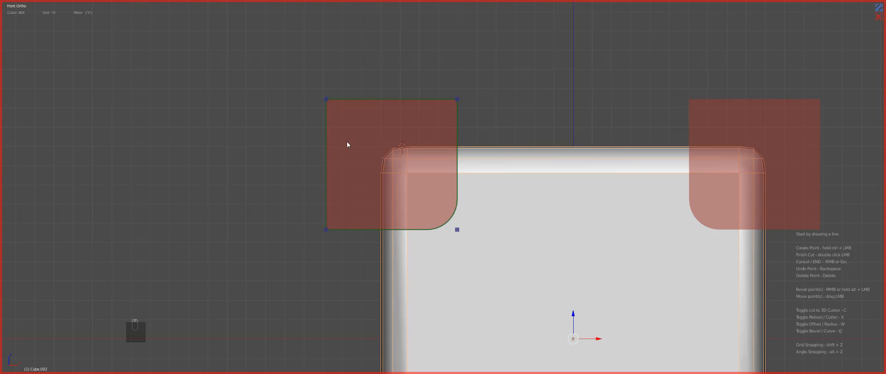
pyautogui.click(424, 179)
# Adjust the front strip's bevel width around the corner notches with the HOps bevel width tool.
pyautogui.moveTo(424, 179); pyautogui.dragTo(549, 150, button='middle')
pyautogui.press('q')
pyautogui.click(507, 143)
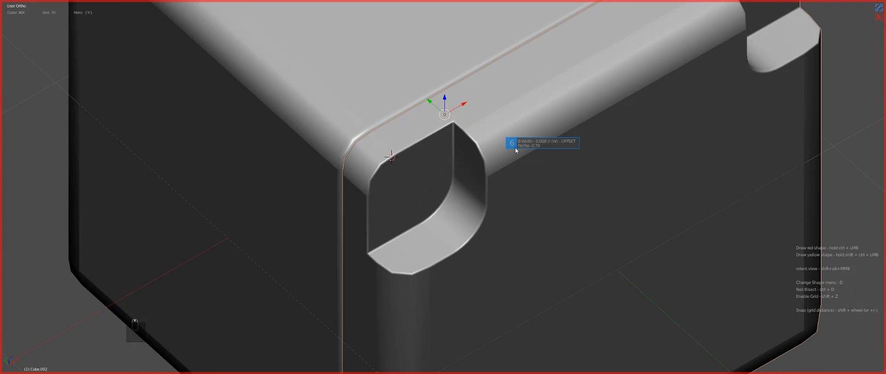
pyautogui.scroll(-5, 508, 159)
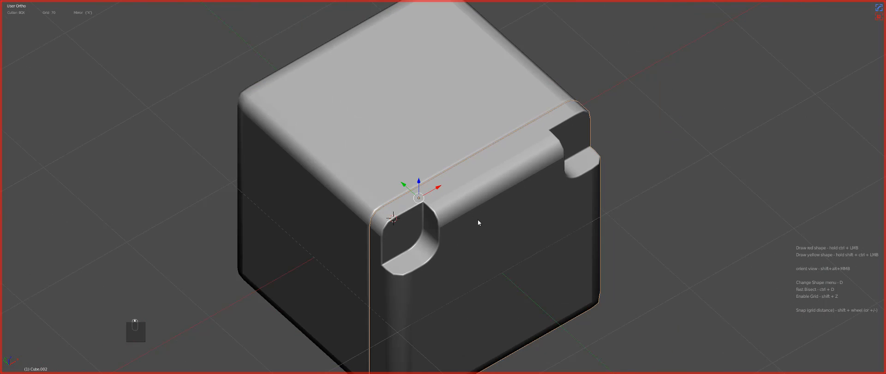
# Cut a mirrored pair of narrow round-ended slots into the front strip's top edge between the corner notches.
pyautogui.press('KP_1')
pyautogui.scroll(3, 442, 186)
pyautogui.moveTo(426, 159)
pyautogui.keyDown('ctrl'); pyautogui.mouseDown()
pyautogui.moveTo(433, 219)
pyautogui.moveTo(452, 225)
pyautogui.moveTo(438, 229)
pyautogui.mouseUp(); pyautogui.keyUp('ctrl')
pyautogui.press('Tab')
pyautogui.moveTo(438, 229); pyautogui.dragTo(494, 231, button='middle')
pyautogui.moveTo(424, 192); pyautogui.dragTo(422, 191)
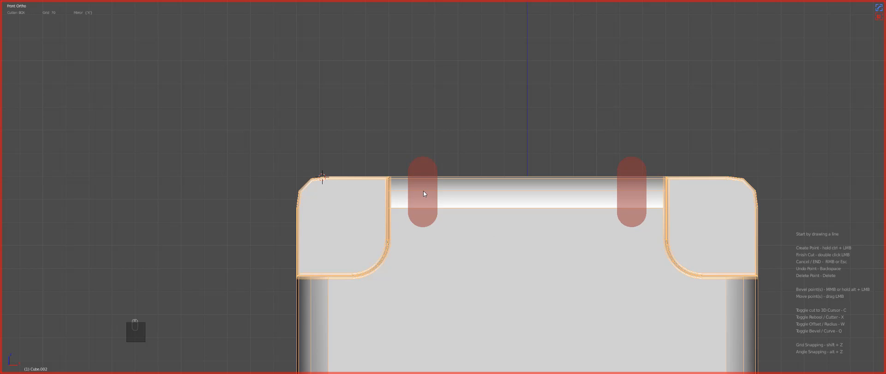
pyautogui.doubleClick(422, 190)
# Readjust the bevel width of the front strip with the new slots using HOps bevel width.
pyautogui.scroll(-2, 482, 223)
pyautogui.moveTo(458, 174); pyautogui.dragTo(494, 193, button='middle')
pyautogui.scroll(2, 512, 180)
pyautogui.press('q')
pyautogui.click(531, 182)
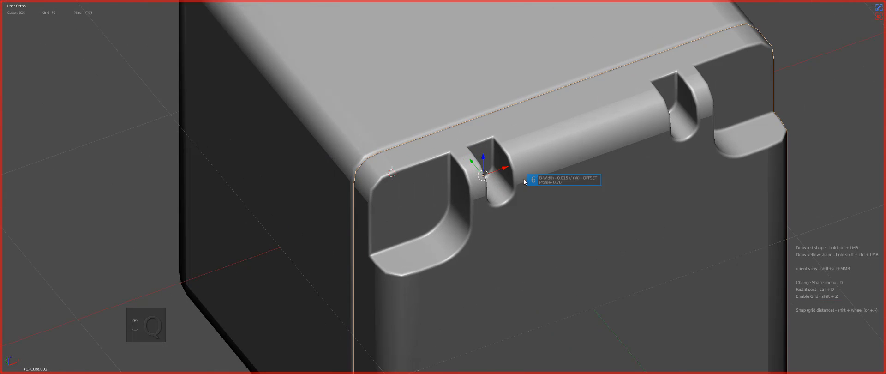
pyautogui.click(533, 182)
# Deselect everything and inspect the cuts in front and side views, toggling wireframe shading.
pyautogui.scroll(-3, 526, 208)
pyautogui.press('a')
pyautogui.press('KP_1')
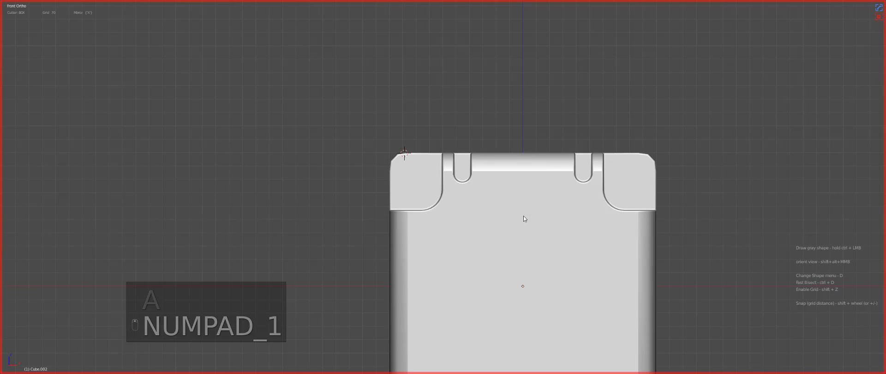
pyautogui.press('KP_3')
pyautogui.press('z')
pyautogui.press('z')
pyautogui.press('KP_1')
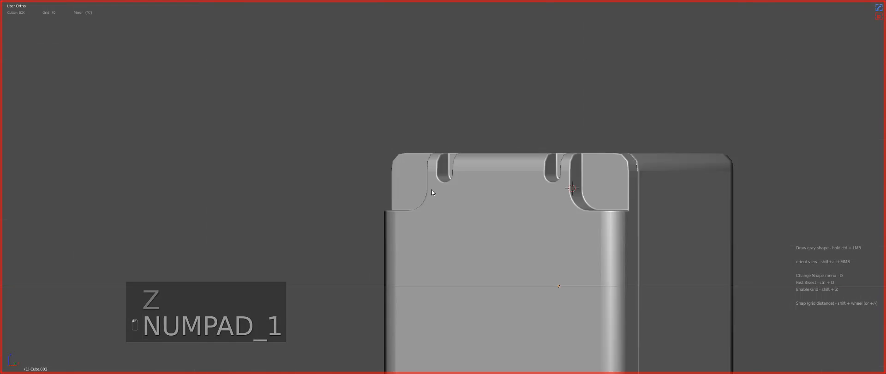
# Select the front strip and cut a mirrored pair of rectangular pockets overlapping the lower ends of the slots.
pyautogui.scroll(2, 546, 201)
pyautogui.keyDown('ctrl'); pyautogui.moveTo(471, 168); pyautogui.dragTo(516, 226); pyautogui.keyUp('ctrl')
pyautogui.rightClick(516, 226)
pyautogui.rightClick(473, 181)
pyautogui.moveTo(489, 173)
pyautogui.mouseDown()
pyautogui.moveTo(524, 256)
pyautogui.moveTo(536, 258)
pyautogui.moveTo(539, 248)
pyautogui.mouseUp()
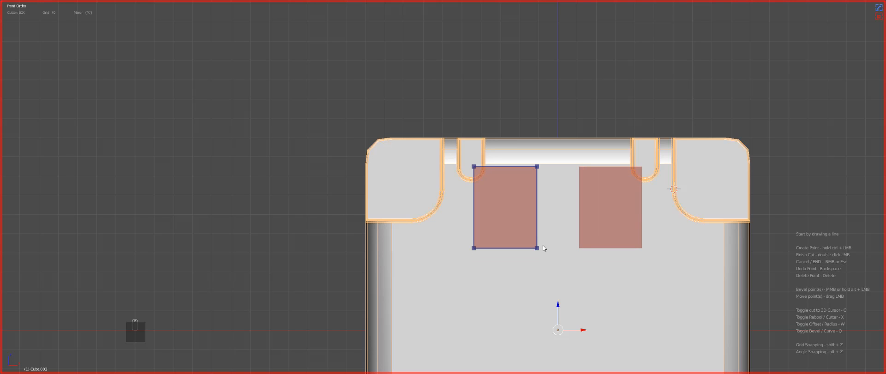
pyautogui.doubleClick(519, 191)
pyautogui.moveTo(519, 190); pyautogui.dragTo(544, 205, button='middle')
pyautogui.scroll(3, 447, 115)
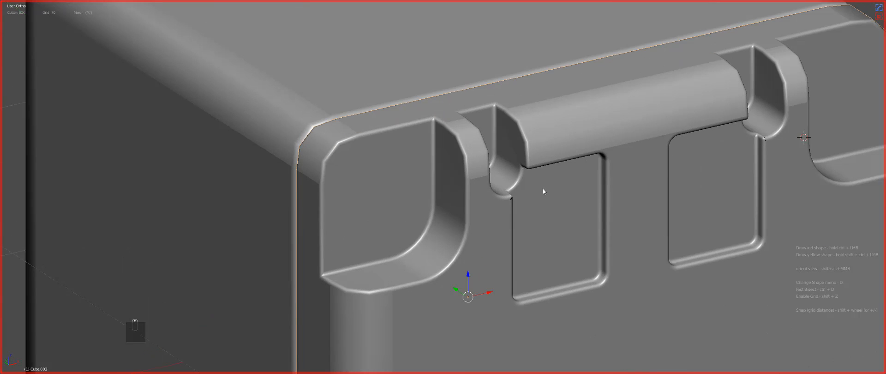
# Run HOps bevel width on the front strip to fit its bevel to the rectangular pockets.
pyautogui.scroll(-3, 543, 188)
pyautogui.press('KP_1')
pyautogui.press('q')
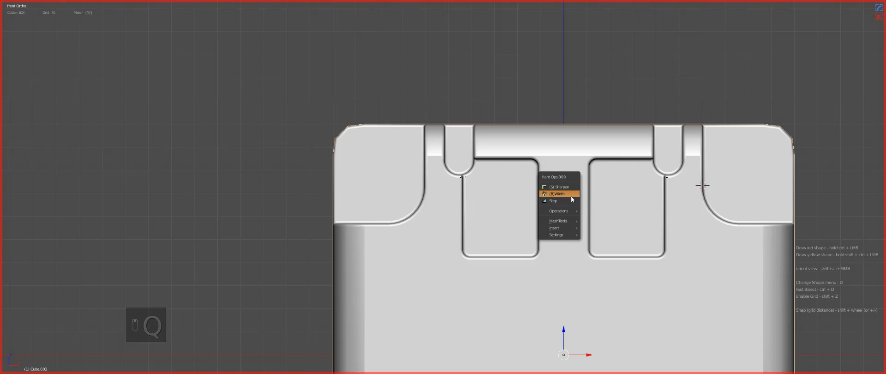
pyautogui.click(571, 197)
pyautogui.click(577, 196)
# Move the curved wall edges of the left slot where it meets the rectangular pocket to clean up the bevel junction.
pyautogui.press('Tab')
pyautogui.scroll(4, 487, 187)
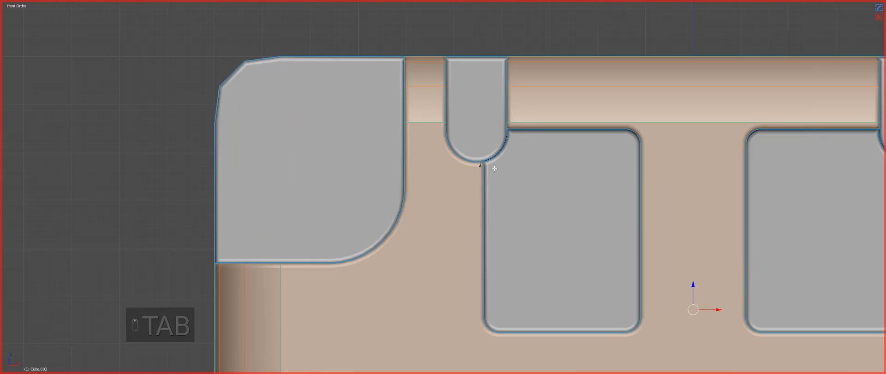
pyautogui.scroll(3, 494, 169)
pyautogui.moveTo(519, 143); pyautogui.dragTo(526, 174, button='middle')
pyautogui.scroll(1, 526, 174)
pyautogui.rightClick(530, 113)
pyautogui.press('g')
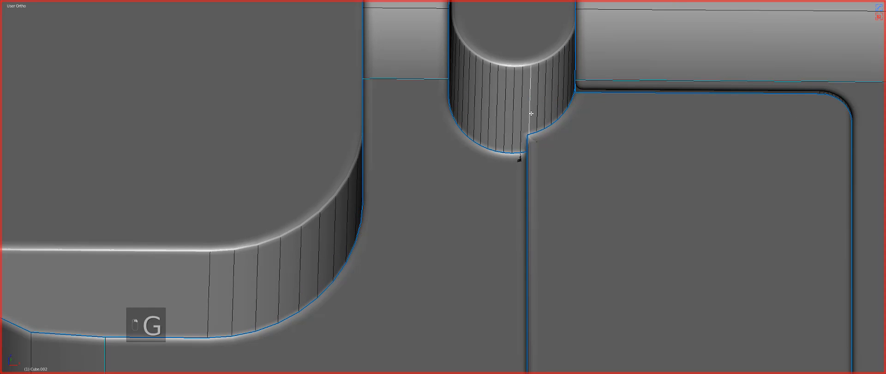
pyautogui.press('Tab')
pyautogui.press('Tab')
pyautogui.press('Tab')
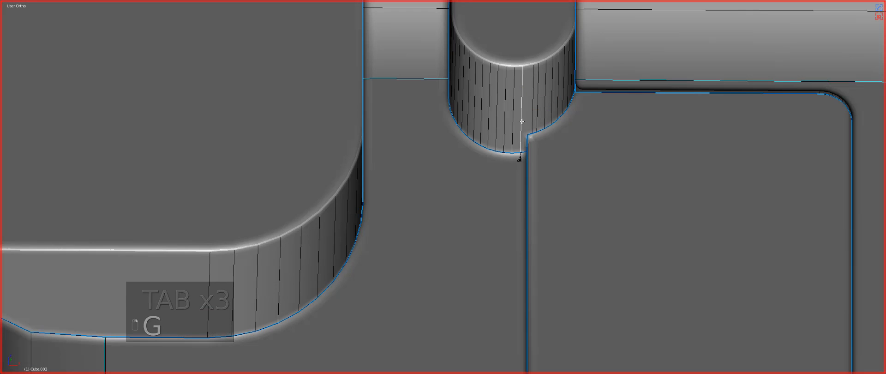
pyautogui.press('Tab')
pyautogui.press('KP_1')
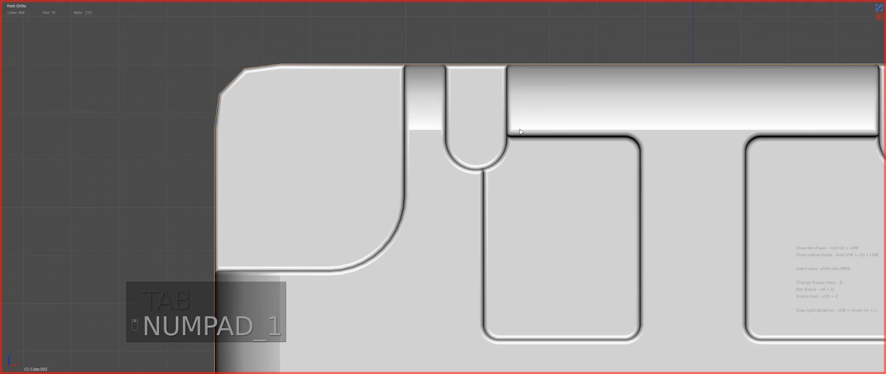
pyautogui.scroll(-2, 457, 216)
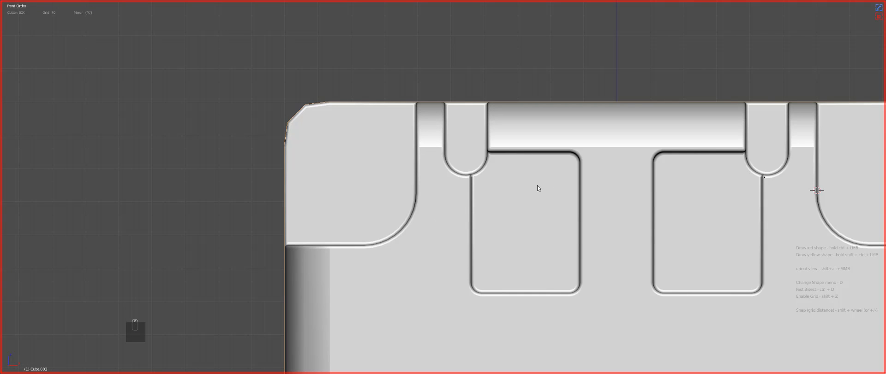
# Select both pocket floors in face mode, grow the selection twice and beyond to the front face, and hide the unselected faces.
pyautogui.scroll(2, 517, 217)
pyautogui.press('Tab')
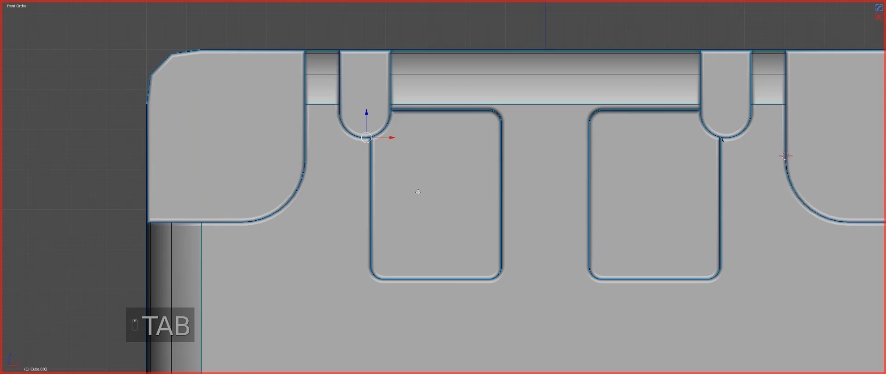
pyautogui.hotkey('ctrl', 'Tab')
pyautogui.click(448, 193)
pyautogui.press('a')
pyautogui.press('a')
pyautogui.moveTo(447, 193); pyautogui.dragTo(427, 217, button='middle')
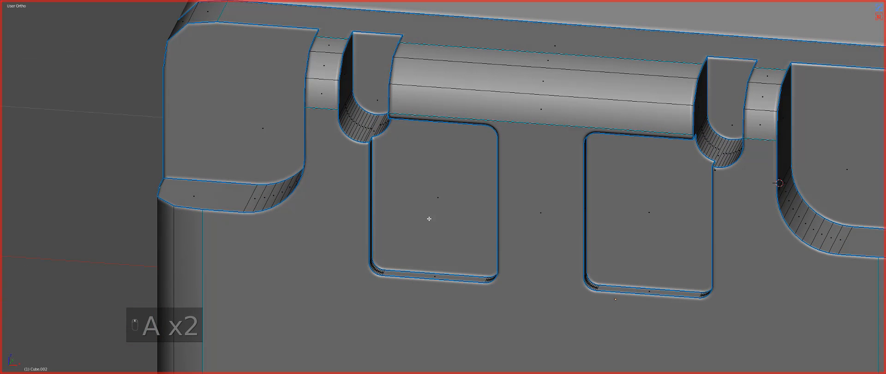
pyautogui.rightClick(427, 217)
pyautogui.press('ctrl+KP_Add')
pyautogui.press('ctrl+KP_Add')
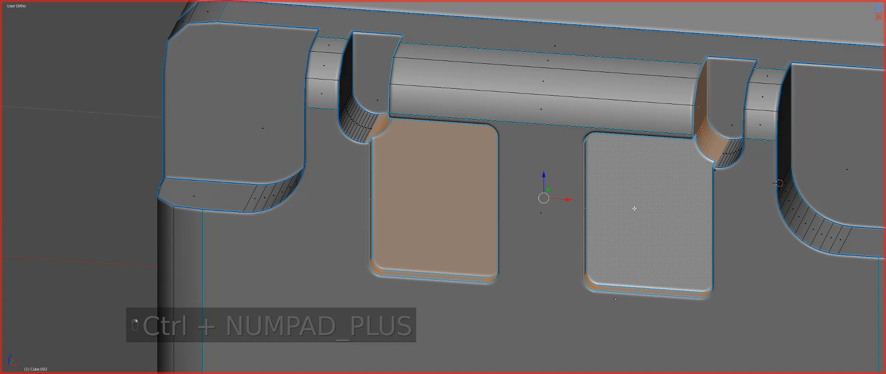
pyautogui.hotkey('shift', 'h')
pyautogui.press('KP_1')
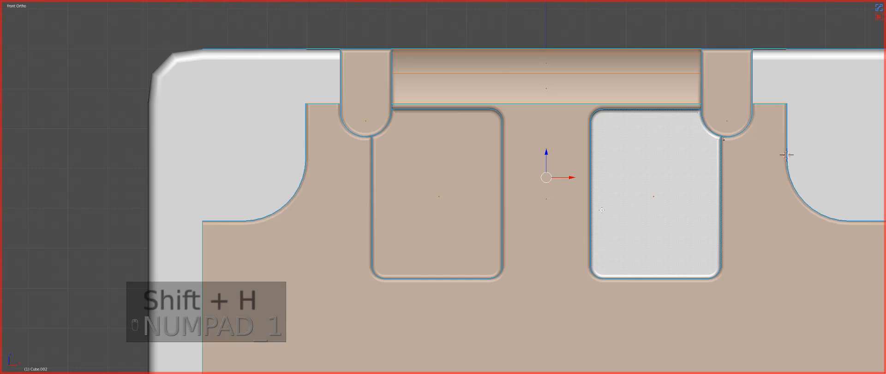
pyautogui.scroll(-2, 414, 52)
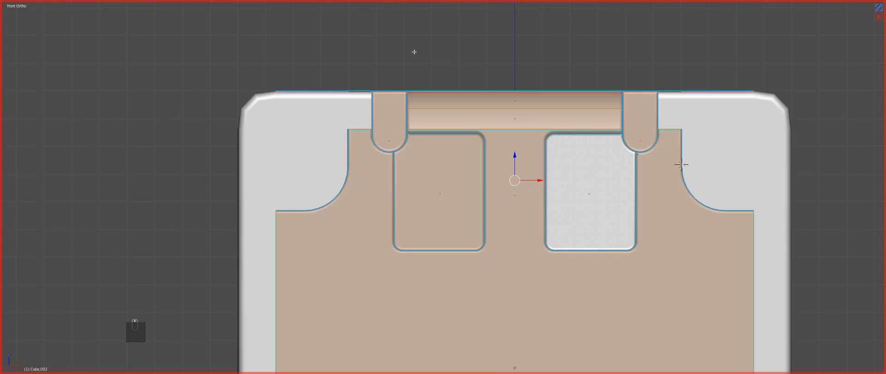
# Cut a roughly horizontal edge line through the visible faces across both pockets and switch to edge selection.
pyautogui.hotkey('ctrl', 'space')
pyautogui.press('a')
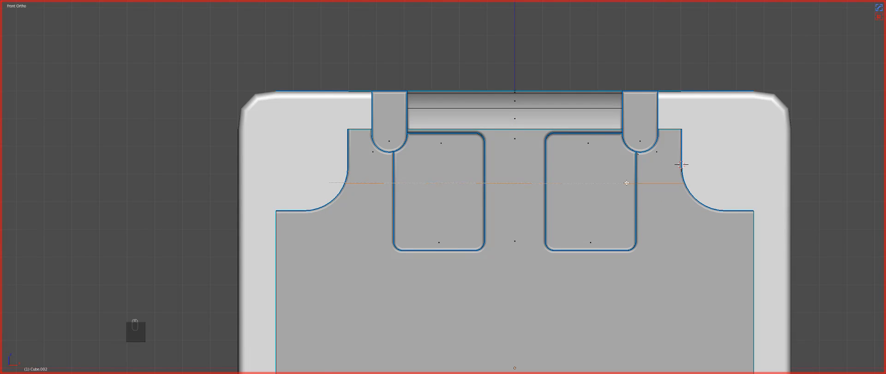
pyautogui.hotkey('ctrl', 'Tab')
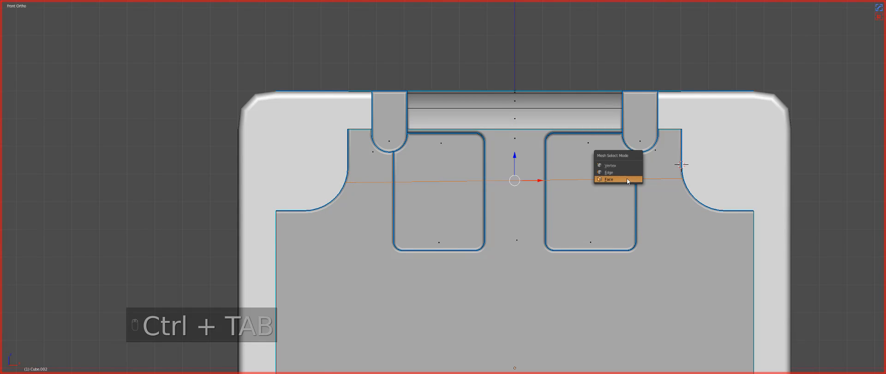
pyautogui.click(624, 172)
pyautogui.press('s')
pyautogui.hotkey('ctrl', 'z')
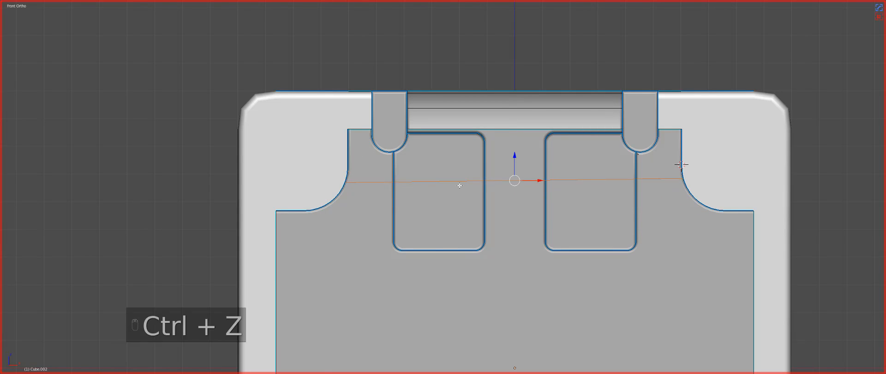
# Snap the 3D cursor to the vertex at the cut line's end on the left notch curve.
pyautogui.hotkey('ctrl', 'Tab')
pyautogui.click(384, 181)
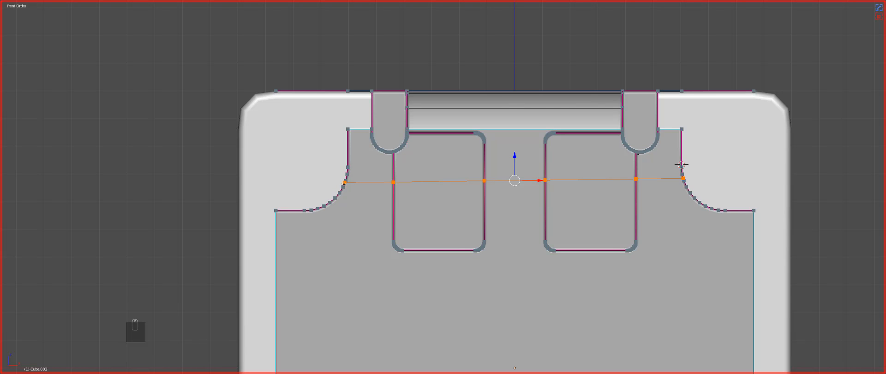
pyautogui.keyDown('shift'); pyautogui.rightClick(343, 183); pyautogui.keyUp('shift')
pyautogui.scroll(2, 453, 195)
pyautogui.keyDown('shift'); pyautogui.moveTo(351, 183); pyautogui.dragTo(492, 212, button='middle'); pyautogui.keyUp('shift')
pyautogui.hotkey('ctrl', 'z')
pyautogui.scroll(2, 435, 201)
pyautogui.hotkey('shift', 's')
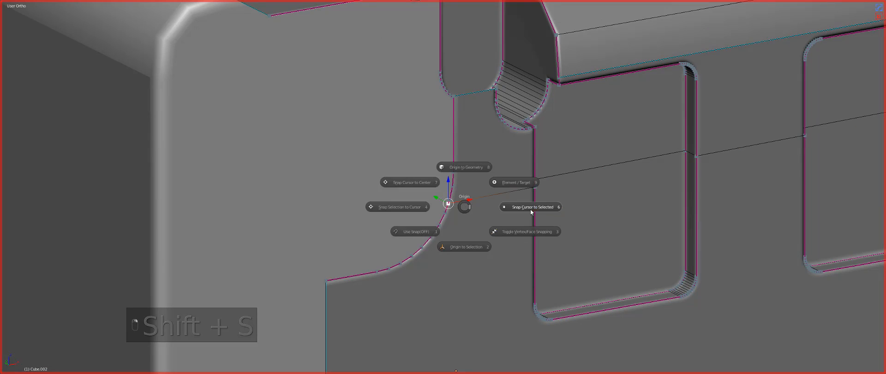
pyautogui.click(598, 167)
# Level the cut line by scaling its vertices to 0 along Z with the 3D cursor as pivot.
pyautogui.press('.')
pyautogui.press('s')
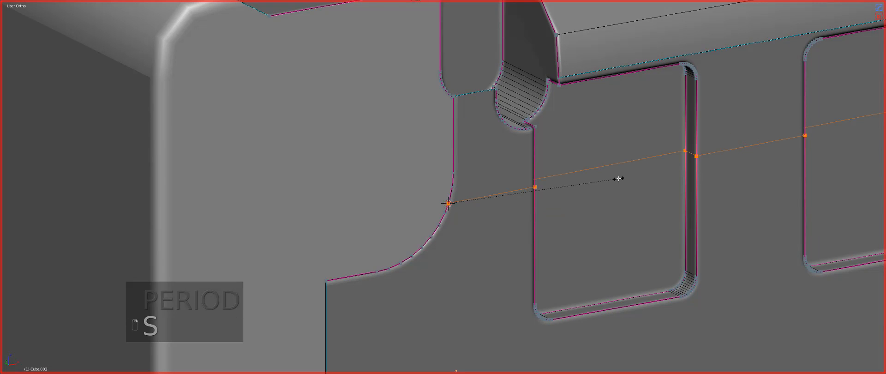
pyautogui.press('z')
pyautogui.press('0')
pyautogui.press('Return')
pyautogui.scroll(-4, 666, 220)
pyautogui.scroll(4, 646, 207)
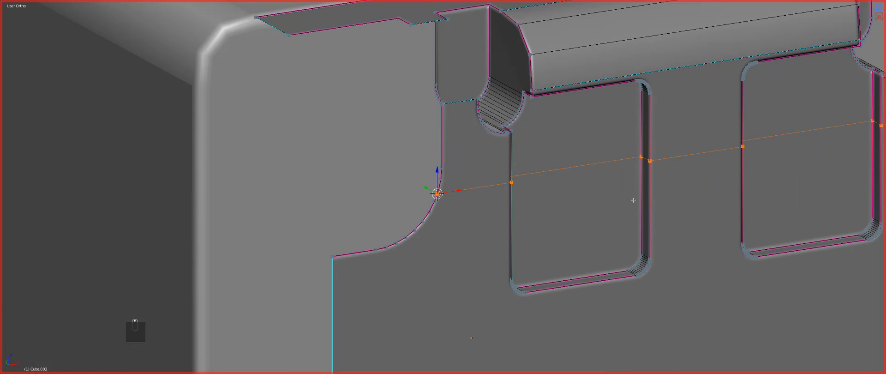
# Remove the cut edge between the left notch and its pocket, and symmetrize the strip's mesh on negative X.
pyautogui.hotkey('ctrl', 'Tab')
pyautogui.click(484, 215)
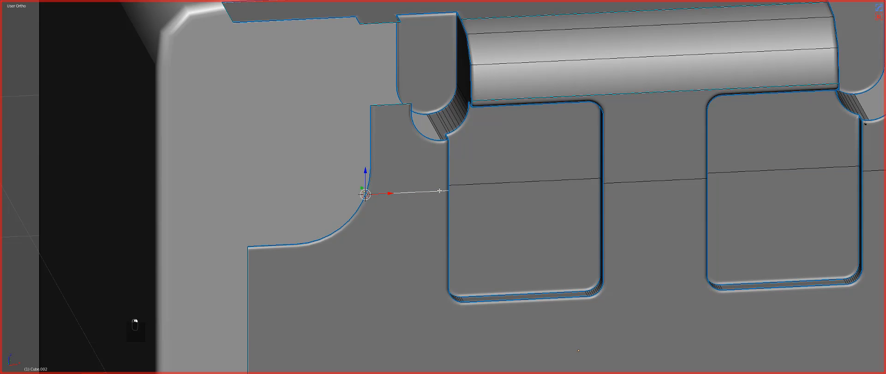
pyautogui.scroll(-1, 595, 216)
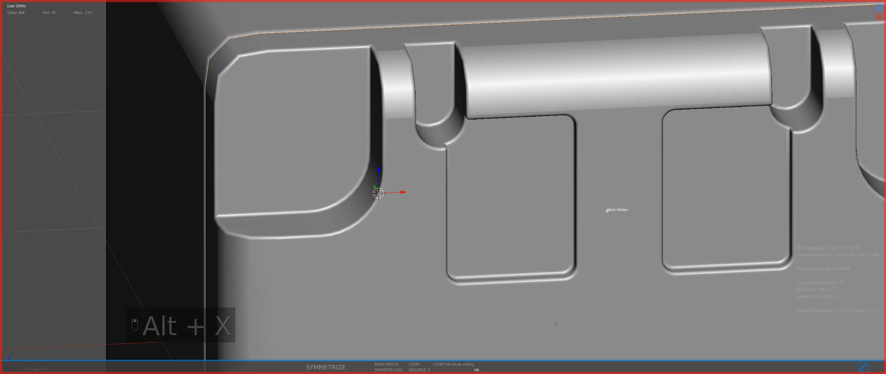
# Unhide the mesh and bevel the horizontal edge loop across both pockets into a wide band of faces.
pyautogui.press('Tab')
pyautogui.hotkey('alt', 'h')
pyautogui.keyDown('alt'); pyautogui.click(604, 186); pyautogui.keyUp('alt')
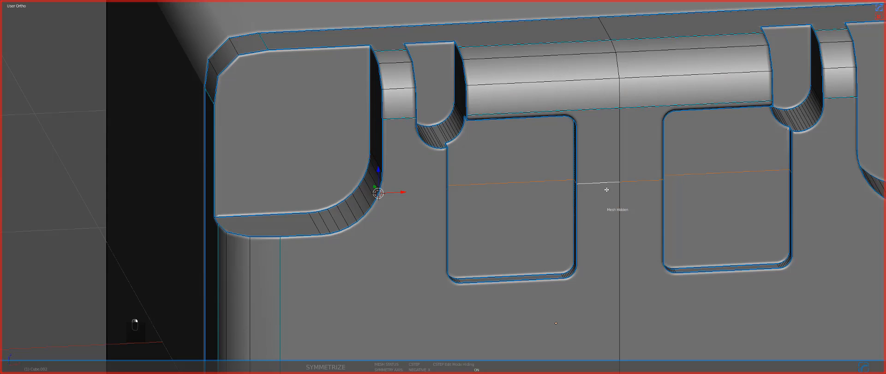
pyautogui.moveTo(603, 188); pyautogui.dragTo(701, 234, button='middle')
pyautogui.hotkey('ctrl', 'b')
pyautogui.click(717, 256)
# Move the beveled band of faces slightly down along Z.
pyautogui.press('g')
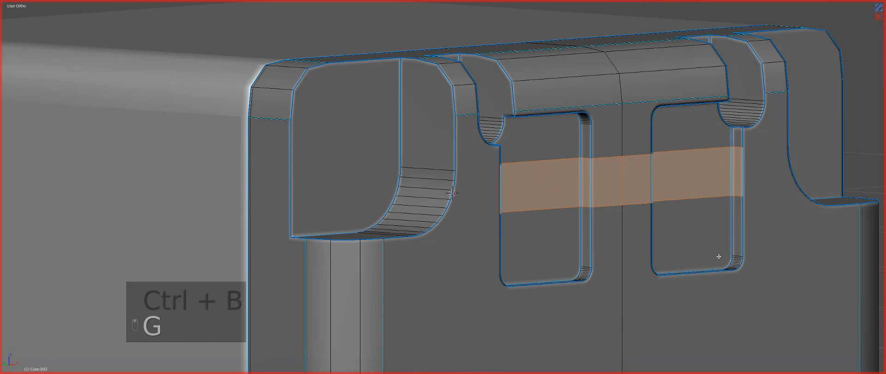
pyautogui.middleClick(720, 258)
pyautogui.click(723, 264)
# Select the lower back face of both pockets and push the two faces deeper into the strip.
pyautogui.moveTo(723, 264); pyautogui.dragTo(674, 264, button='middle')
pyautogui.hotkey('ctrl', 'Tab')
pyautogui.click(672, 270)
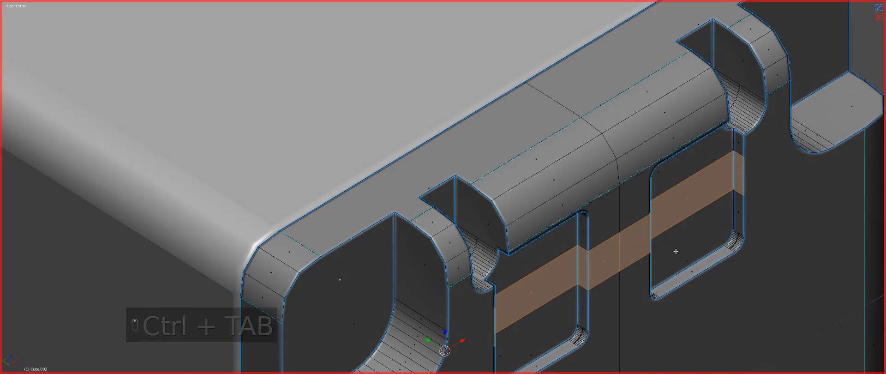
pyautogui.rightClick(674, 251)
pyautogui.keyDown('shift'); pyautogui.rightClick(556, 299); pyautogui.keyUp('shift')
pyautogui.press('g')
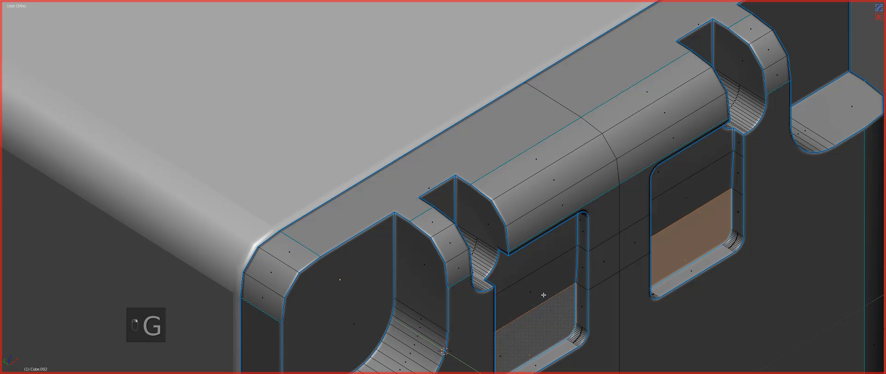
pyautogui.click(534, 279)
# Move the upper edge loop of the sloped band down along Z to narrow the band across both pockets.
pyautogui.moveTo(534, 278); pyautogui.dragTo(586, 248, button='middle')
pyautogui.hotkey('ctrl', 'Tab')
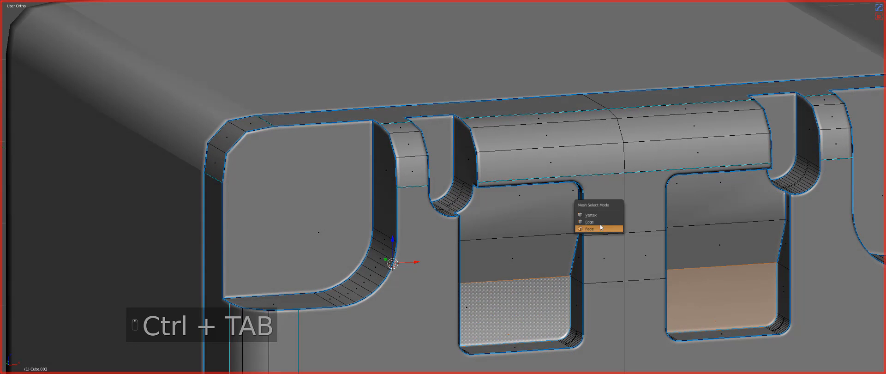
pyautogui.click(609, 221)
pyautogui.keyDown('alt'); pyautogui.rightClick(605, 236); pyautogui.keyUp('alt')
pyautogui.press('g')
pyautogui.middleClick(605, 240)
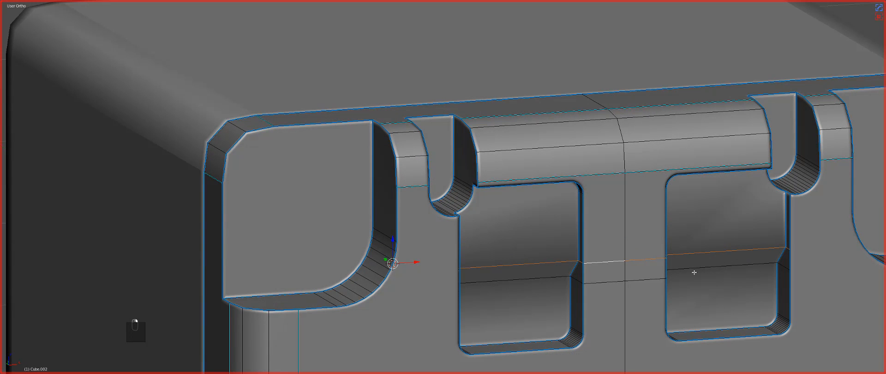
# Select the slope's edges inside both pockets and mark them as sharp with Hard Ops.
pyautogui.press('q')
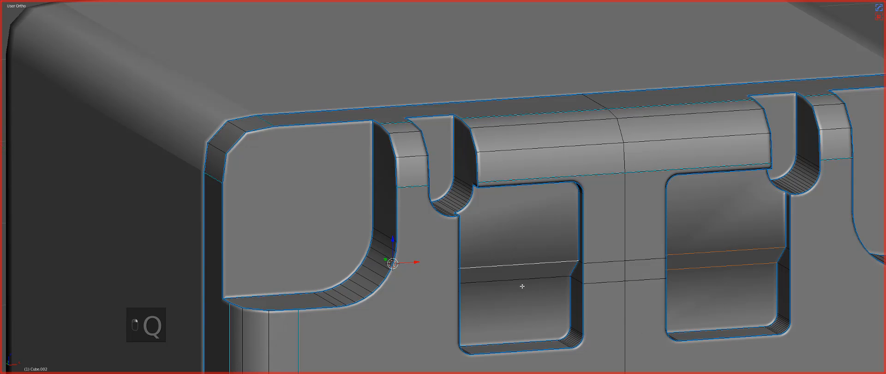
pyautogui.press('q')
pyautogui.click(604, 238)
pyautogui.press('Tab')
pyautogui.scroll(-3, 610, 236)
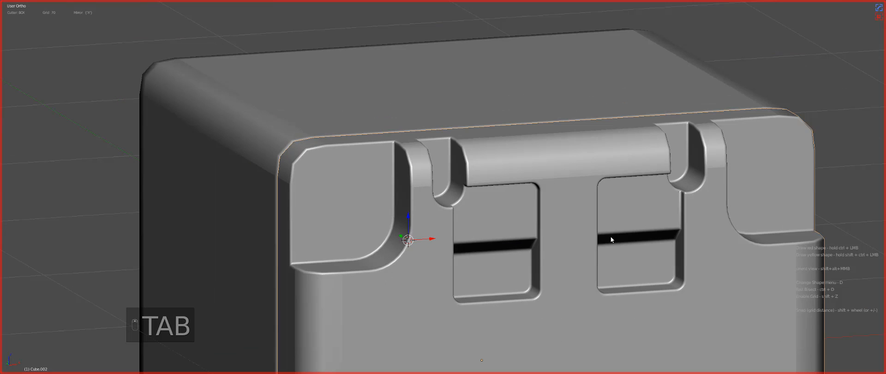
# Sharpen the strip object again with Hard Ops to update its bevel around the pocket slopes.
pyautogui.press('KP_1')
pyautogui.scroll(3, 597, 240)
pyautogui.press('z')
pyautogui.press('z')
pyautogui.press('z')
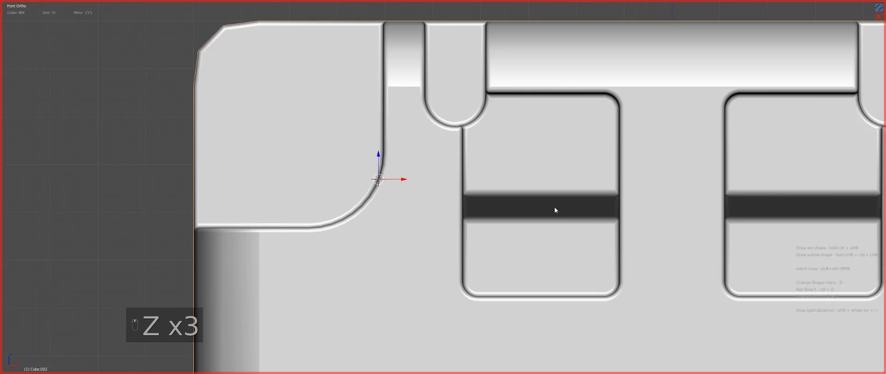
pyautogui.press('q')
pyautogui.click(549, 210)
pyautogui.click(552, 209)
# Place the 3D cursor inside the left pocket at the intended cut depth, using the wireframe top view.
pyautogui.scroll(-3, 554, 196)
pyautogui.moveTo(554, 196); pyautogui.dragTo(518, 218, button='middle')
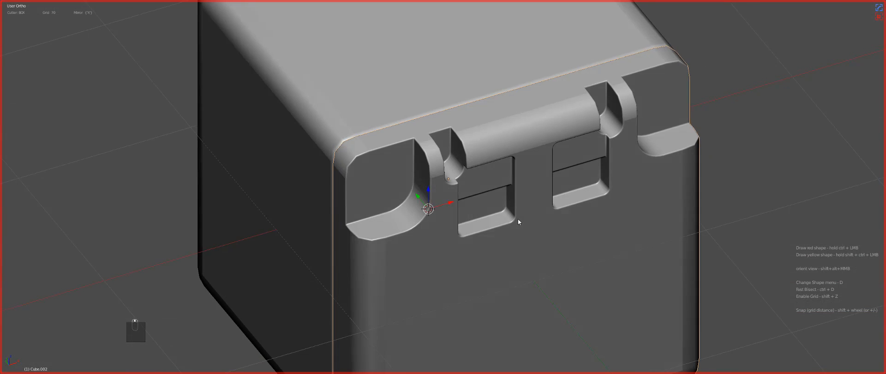
pyautogui.press('z')
pyautogui.press('KP_7')
pyautogui.scroll(3, 546, 234)
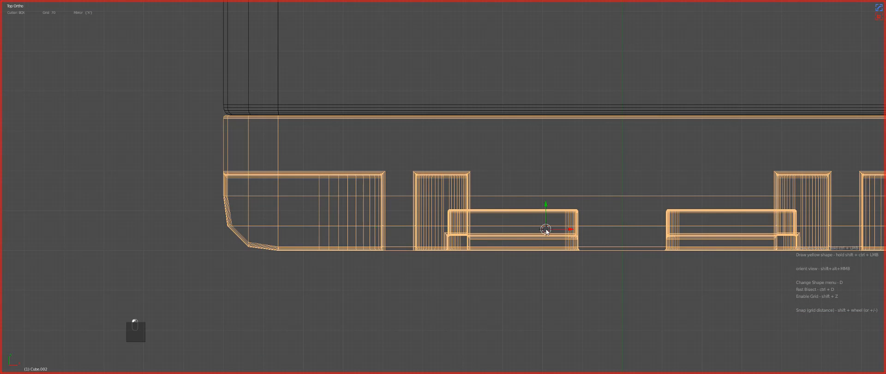
pyautogui.press('z')
pyautogui.press('KP_1')
# Cut narrow, mirrored vertical slots with rounded corners across the inner side edges of both pockets.
pyautogui.keyDown('shift'); pyautogui.moveTo(546, 230); pyautogui.dragTo(472, 163, button='middle'); pyautogui.keyUp('shift')
pyautogui.press('a')
pyautogui.press('a')
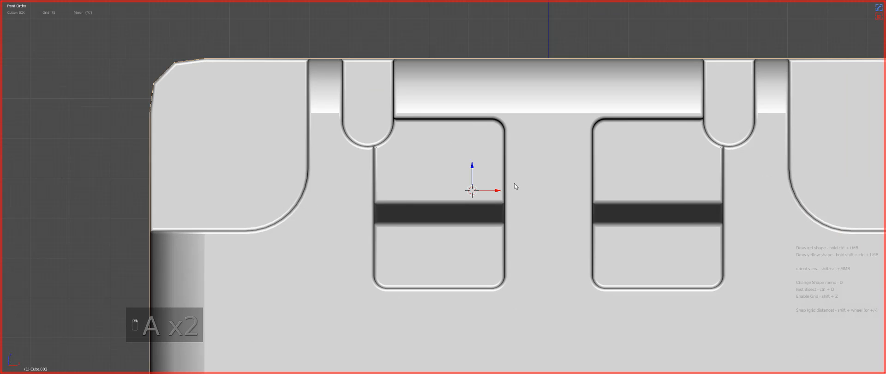
pyautogui.keyDown('ctrl'); pyautogui.moveTo(492, 165); pyautogui.dragTo(515, 247); pyautogui.keyUp('ctrl')
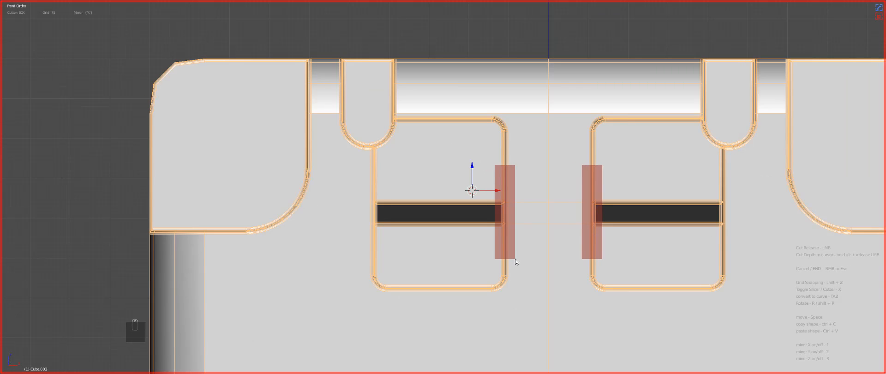
pyautogui.press('Tab')
pyautogui.moveTo(502, 212); pyautogui.dragTo(503, 211)
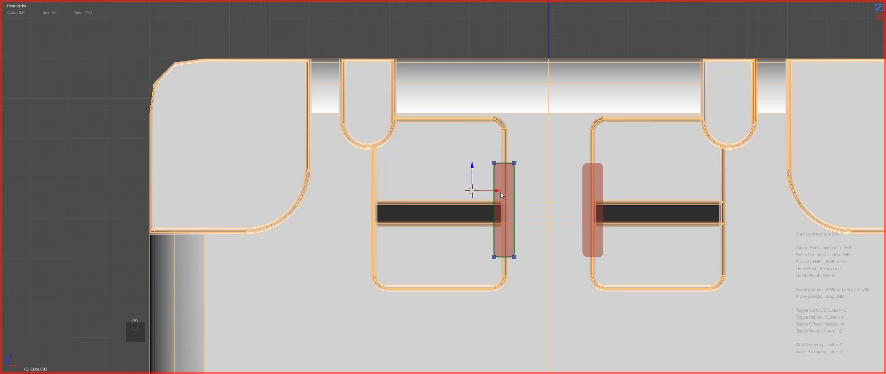
pyautogui.doubleClick(500, 192)
# Split the upper front portion off the strip with a yellow BoxCutter rectangle drawn in the wireframe side view.
pyautogui.scroll(-8, 482, 209)
pyautogui.moveTo(482, 209); pyautogui.dragTo(508, 237, button='middle')
pyautogui.press('a')
pyautogui.press('z')
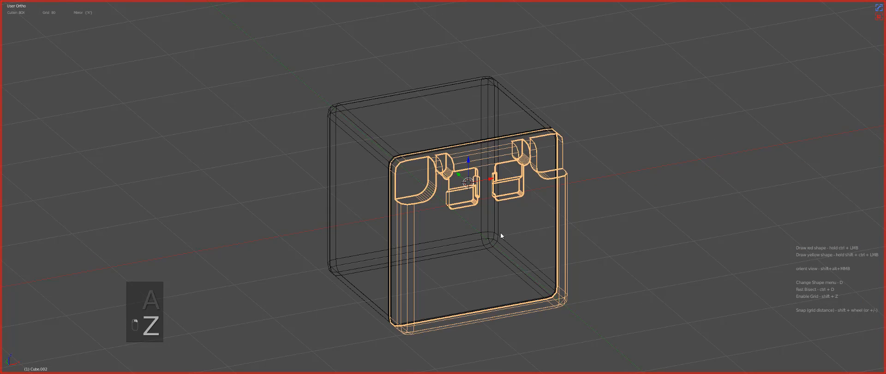
pyautogui.press('KP_1')
pyautogui.press('KP_3')
pyautogui.scroll(4, 480, 212)
pyautogui.keyDown('shift'); pyautogui.moveTo(470, 191); pyautogui.dragTo(500, 165, button='middle'); pyautogui.keyUp('shift')
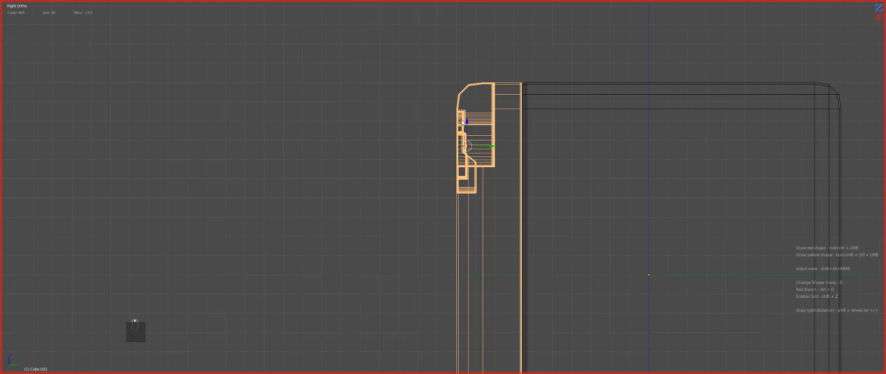
pyautogui.hotkey('alt', 'w')
pyautogui.keyDown('ctrl'); pyautogui.keyDown('shift'); pyautogui.moveTo(420, 56); pyautogui.dragTo(489, 221); pyautogui.keyUp('shift'); pyautogui.keyUp('ctrl')
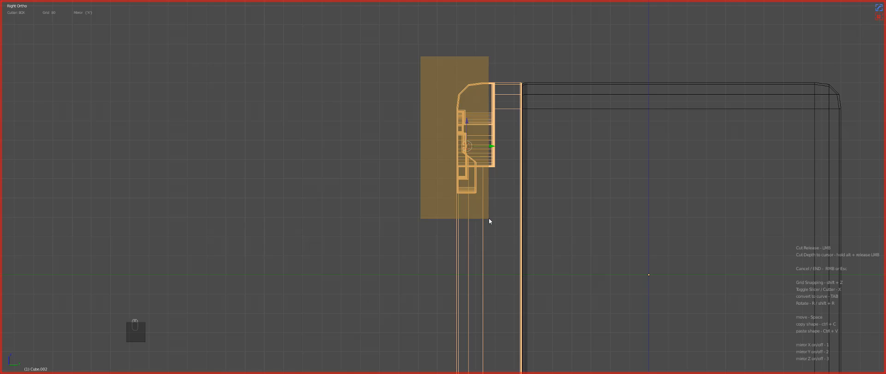
pyautogui.keyDown('ctrl'); pyautogui.keyDown('shift'); pyautogui.moveTo(489, 217); pyautogui.dragTo(489, 218); pyautogui.keyUp('shift'); pyautogui.keyUp('ctrl')
# Cut two small square notches into the split part's lower edge, one near the left corner and one further inward.
pyautogui.press('z')
pyautogui.moveTo(488, 217)
pyautogui.mouseDown(button='middle')
pyautogui.moveTo(530, 235)
pyautogui.moveTo(536, 251)
pyautogui.moveTo(556, 228)
pyautogui.mouseUp(button='middle')
pyautogui.press('KP_1')
pyautogui.press('z')
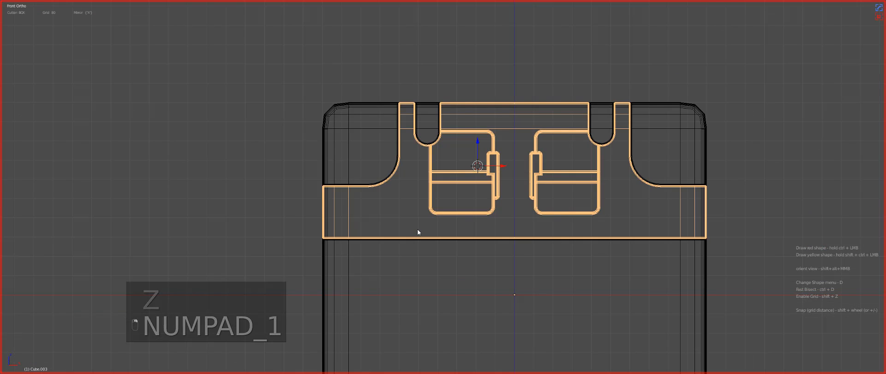
pyautogui.scroll(5, 434, 217)
pyautogui.keyDown('ctrl'); pyautogui.moveTo(457, 187); pyautogui.dragTo(474, 204); pyautogui.keyUp('ctrl')
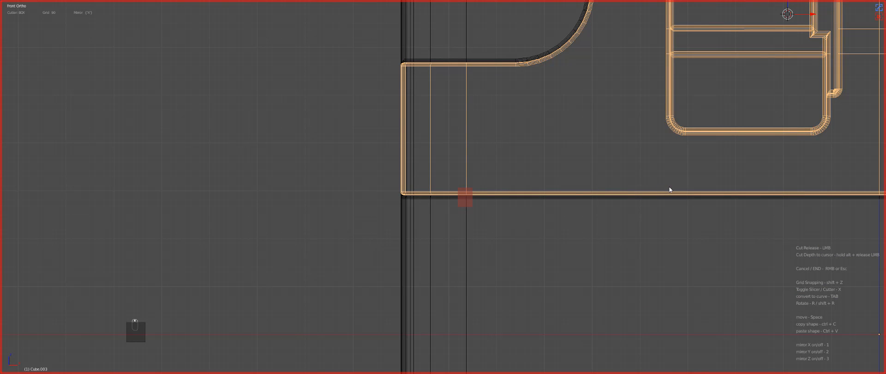
pyautogui.scroll(-1, 670, 191)
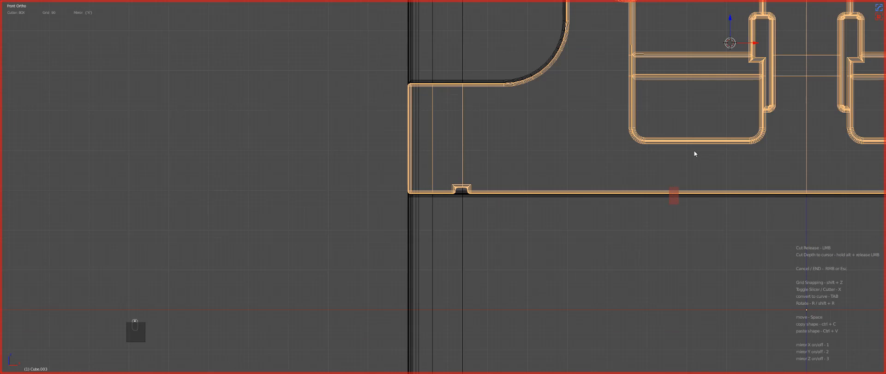
pyautogui.click(669, 163)
# Bevel the seam edge between the two left notches into a groove, and symmetrize the part on negative X.
pyautogui.moveTo(641, 170)
pyautogui.keyDown('shift'); pyautogui.mouseDown(button='middle')
pyautogui.moveTo(591, 196)
pyautogui.moveTo(613, 169)
pyautogui.mouseUp(button='middle'); pyautogui.keyUp('shift')
pyautogui.press('z')
pyautogui.press('Tab')
pyautogui.rightClick(529, 191)
pyautogui.press('q')
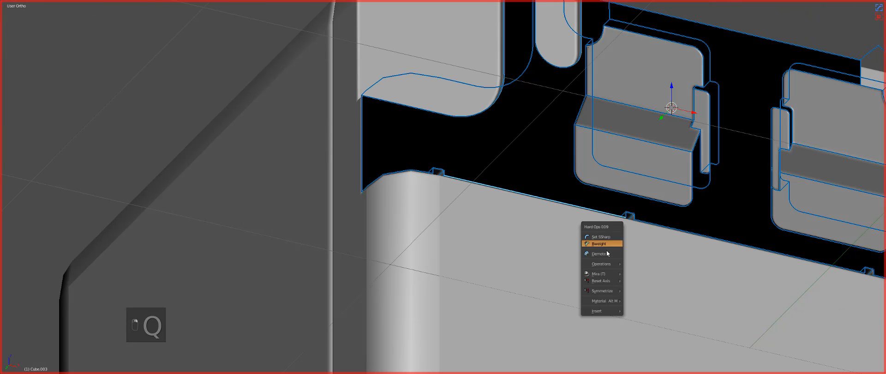
pyautogui.click(608, 254)
pyautogui.hotkey('ctrl', 'b')
pyautogui.click(631, 259)
pyautogui.press('Tab')
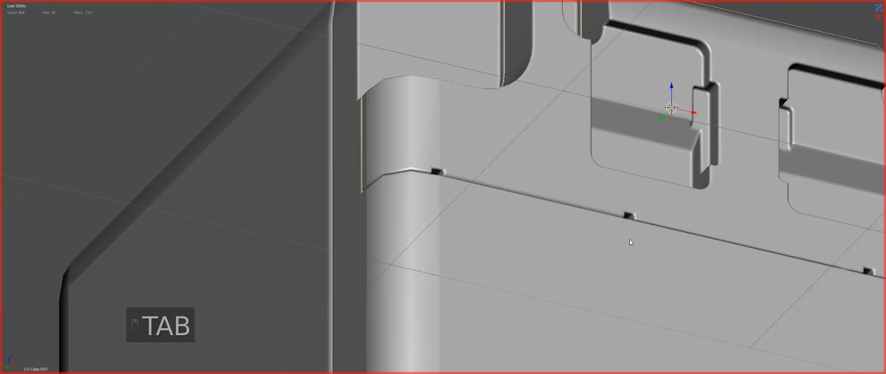
pyautogui.press('KP_1')
pyautogui.hotkey('alt', 'x')
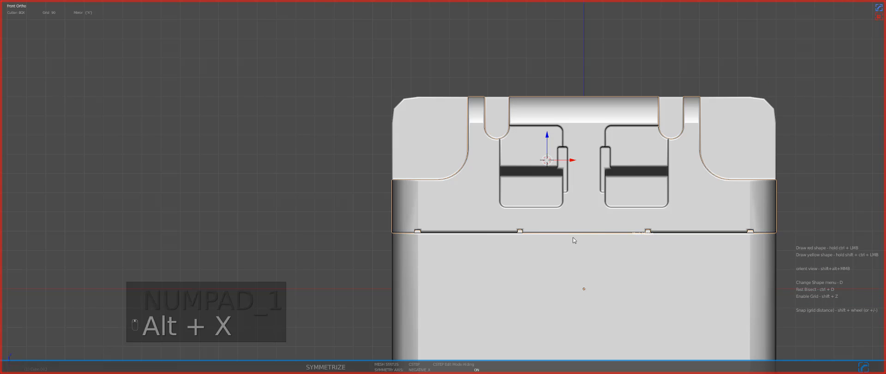
# Split off mirrored rectangular blocks around the two inner seam notches with a yellow BoxCutter shape.
pyautogui.moveTo(581, 229)
pyautogui.keyDown('shift'); pyautogui.mouseDown(button='middle')
pyautogui.moveTo(605, 208)
pyautogui.moveTo(585, 215)
pyautogui.moveTo(526, 206)
pyautogui.mouseUp(button='middle'); pyautogui.keyUp('shift')
pyautogui.scroll(4, 604, 209)
pyautogui.press('a')
pyautogui.rightClick(593, 215)
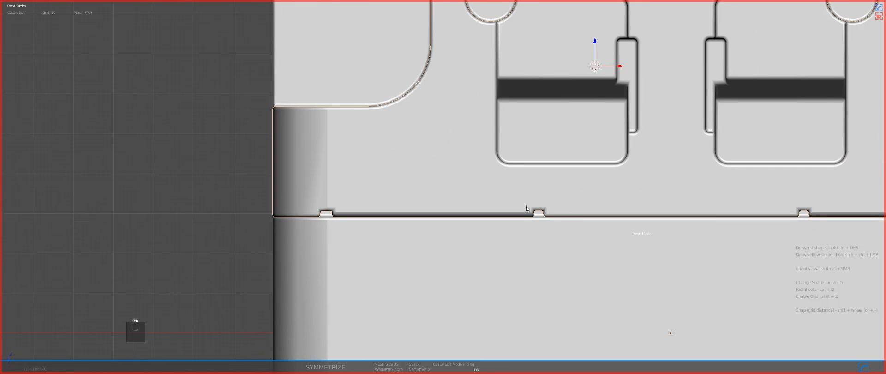
pyautogui.keyDown('ctrl'); pyautogui.moveTo(522, 197); pyautogui.dragTo(554, 251); pyautogui.keyUp('ctrl')
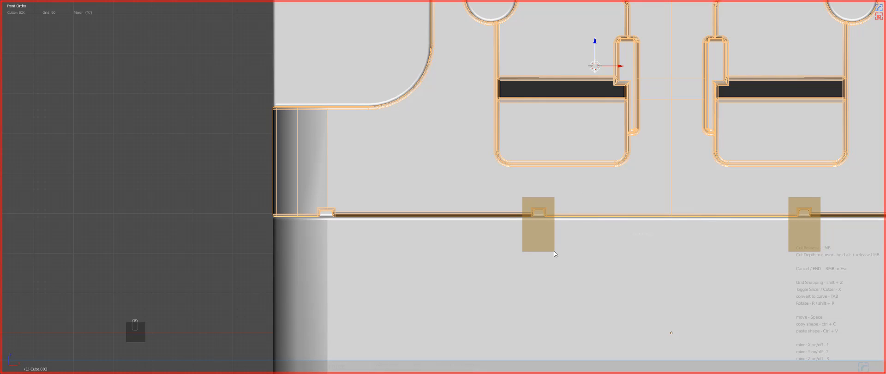
pyautogui.keyDown('ctrl'); pyautogui.moveTo(544, 208); pyautogui.dragTo(546, 200); pyautogui.keyUp('ctrl')
pyautogui.press('z')
pyautogui.press('z')
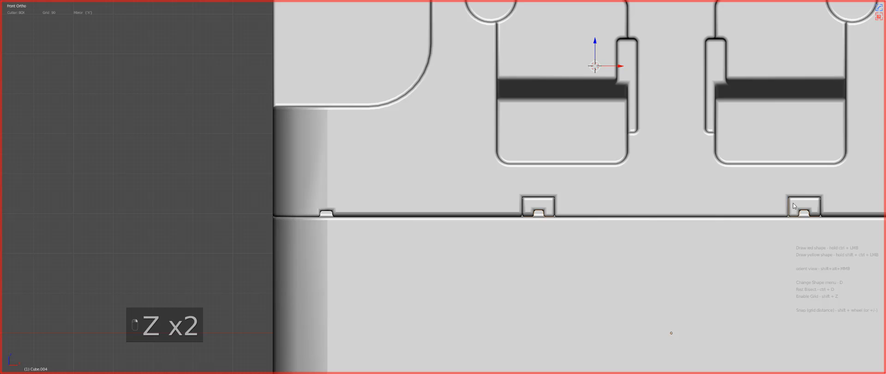
# Select the right small block's linked mesh and delete it, keeping only the left block.
pyautogui.press('Tab')
pyautogui.press('a')
pyautogui.press('a')
pyautogui.hotkey('alt', 'h')
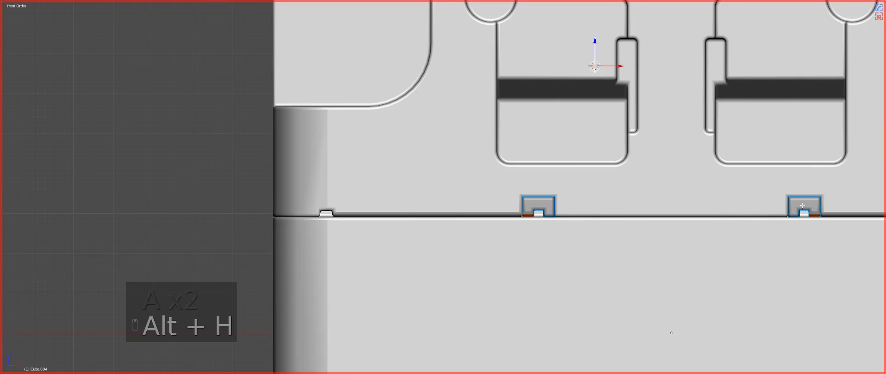
pyautogui.press(';')
pyautogui.press(';')
pyautogui.press(';')
pyautogui.press(';')
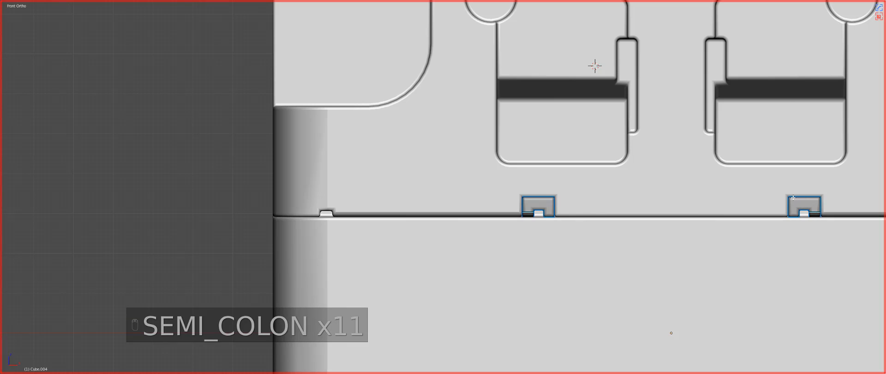
pyautogui.press(';')
pyautogui.press('l')
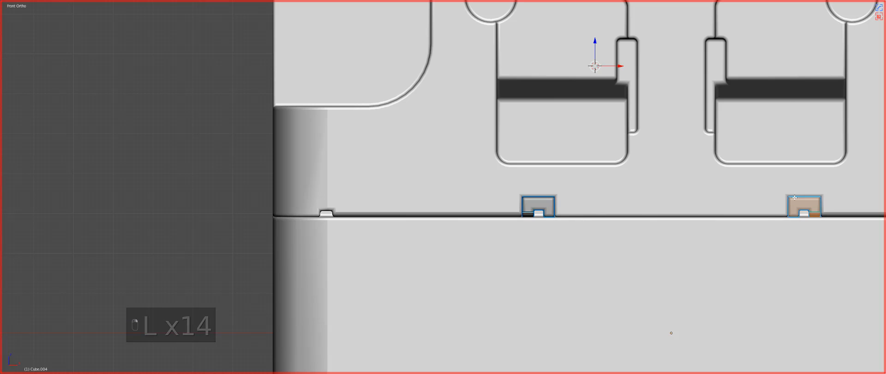
pyautogui.press('x')
pyautogui.click(754, 194)
pyautogui.press('Tab')
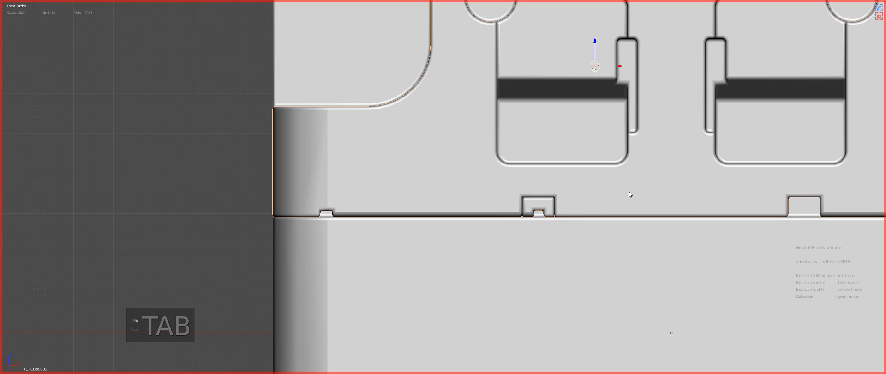
# Mirror the left small block across X with Hard Ops and adjust its bevel width.
pyautogui.hotkey('alt', 'shift', 'x')
pyautogui.press('a')
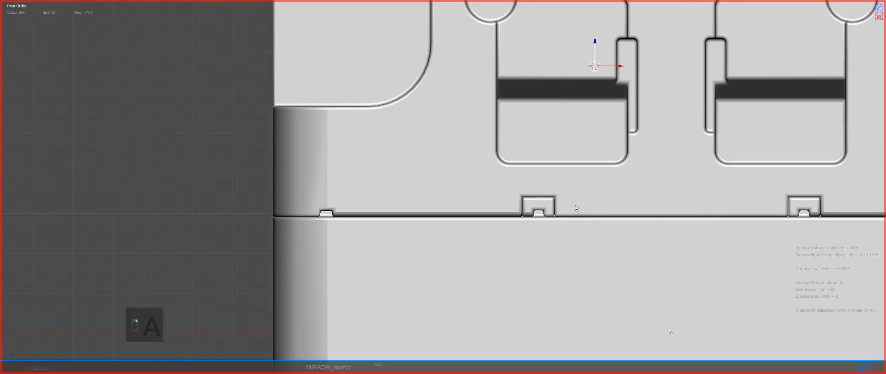
pyautogui.scroll(3, 575, 205)
pyautogui.press('q')
pyautogui.click(633, 225)
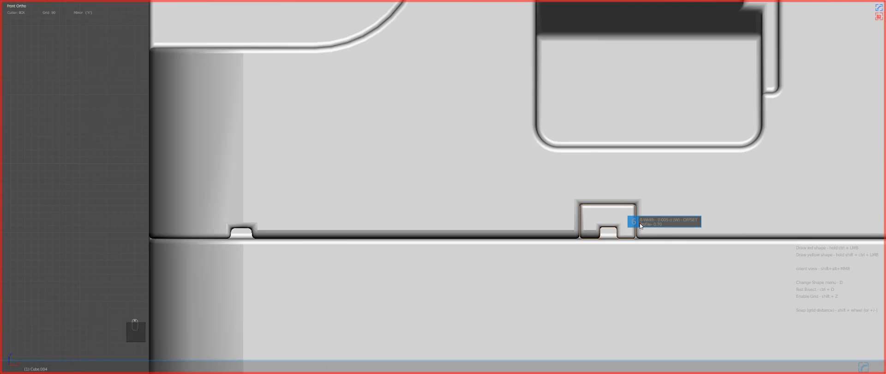
pyautogui.click(637, 224)
# Chamfer the small block's upper front edge with the Bevel tool.
pyautogui.press('Tab')
pyautogui.moveTo(637, 224); pyautogui.dragTo(602, 204, button='middle')
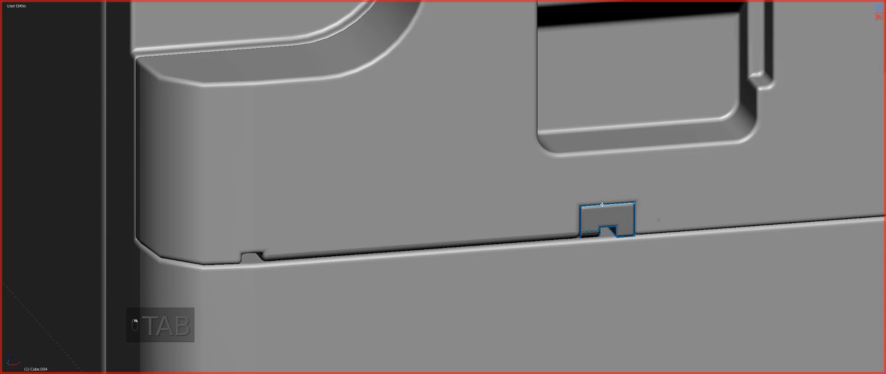
pyautogui.press('q')
pyautogui.hotkey('ctrl', 'b')
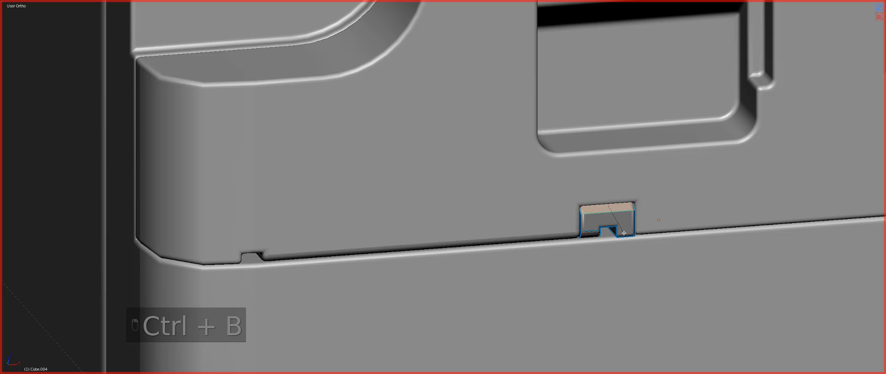
pyautogui.click(627, 228)
pyautogui.press('Tab')
# Slope the recess behind the left small block by moving its upper front edge up on the upper panel.
pyautogui.press('Tab')
pyautogui.moveTo(650, 197); pyautogui.dragTo(601, 121, button='middle')
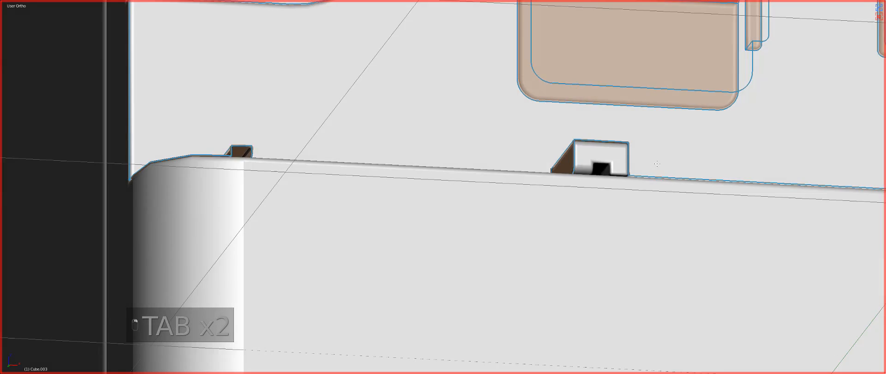
pyautogui.hotkey('ctrl', 'b')
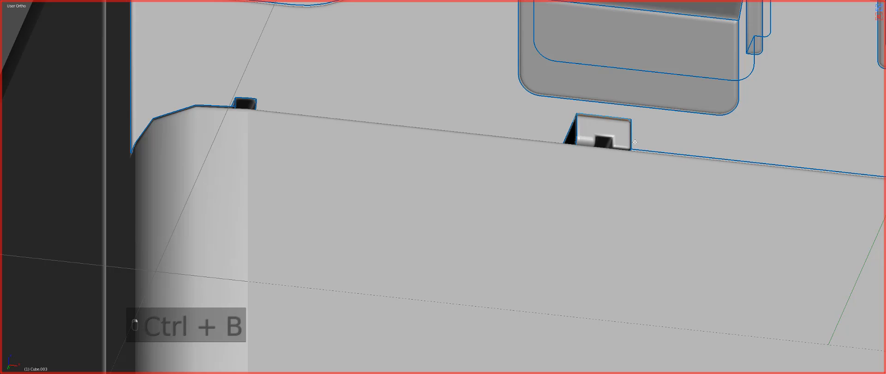
pyautogui.press('z')
pyautogui.press('z')
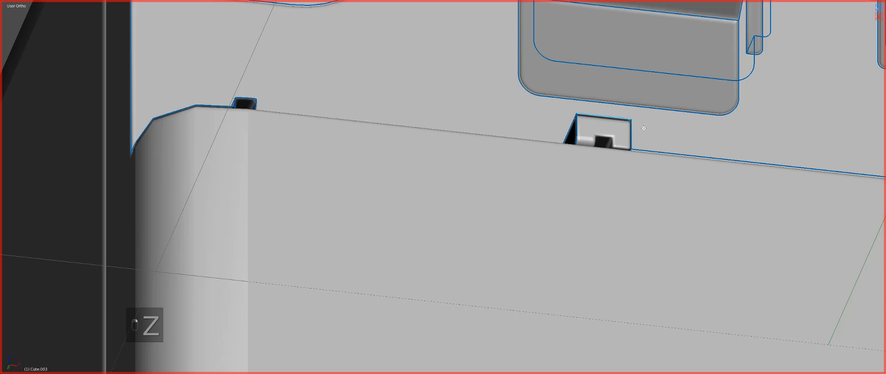
pyautogui.moveTo(639, 131); pyautogui.dragTo(646, 146, button='middle')
pyautogui.press('g')
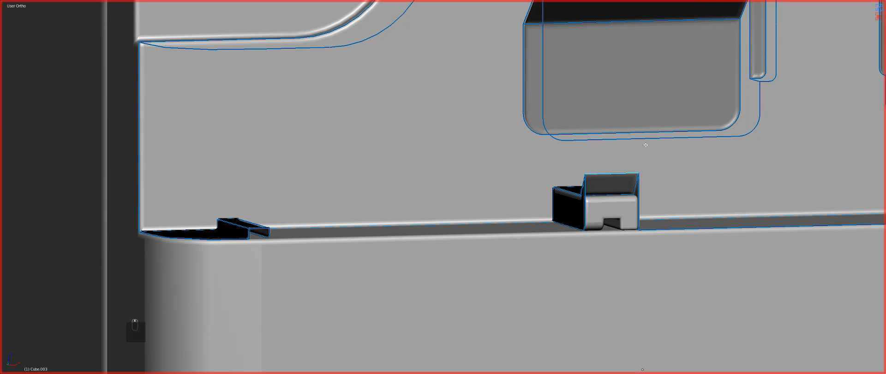
pyautogui.press('Tab')
pyautogui.press('q')
pyautogui.click(673, 181)
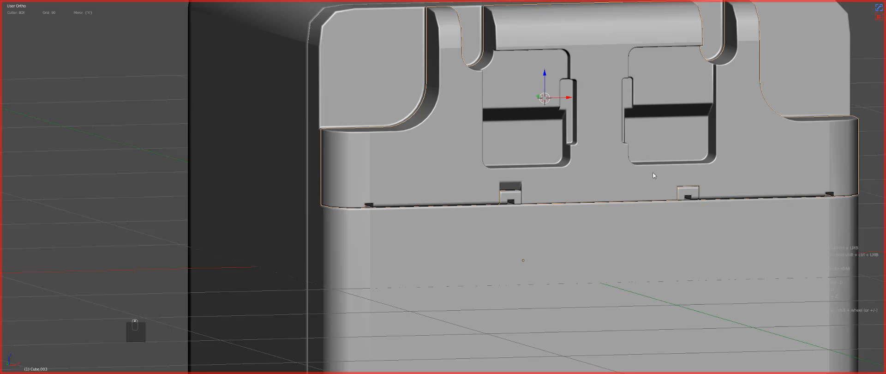
# Symmetrize the upper panel across X so the right block gets the same sloped recess.
pyautogui.hotkey('alt', 'x')
pyautogui.press('a')
pyautogui.press('KP_1')
pyautogui.scroll(5, 626, 181)
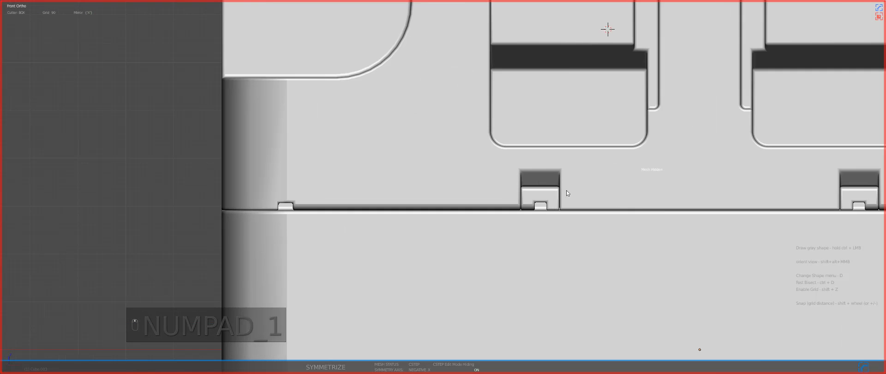
# Split a thin slab off the front of the lower panel with a yellow BoxCutter box drawn in side view.
pyautogui.scroll(-5, 526, 175)
pyautogui.press('a')
pyautogui.press('z')
pyautogui.press('KP_1')
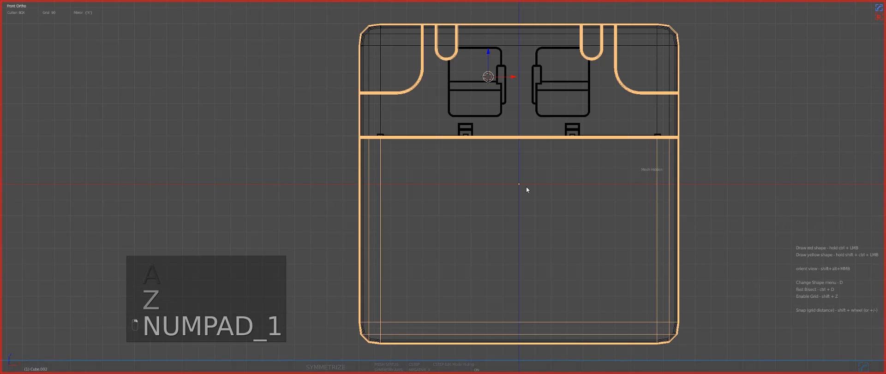
pyautogui.press('KP_3')
pyautogui.keyDown('shift'); pyautogui.moveTo(526, 186); pyautogui.dragTo(579, 153, button='middle'); pyautogui.keyUp('shift')
pyautogui.keyDown('ctrl'); pyautogui.keyDown('shift'); pyautogui.moveTo(473, 82); pyautogui.dragTo(514, 292); pyautogui.keyUp('shift'); pyautogui.keyUp('ctrl')
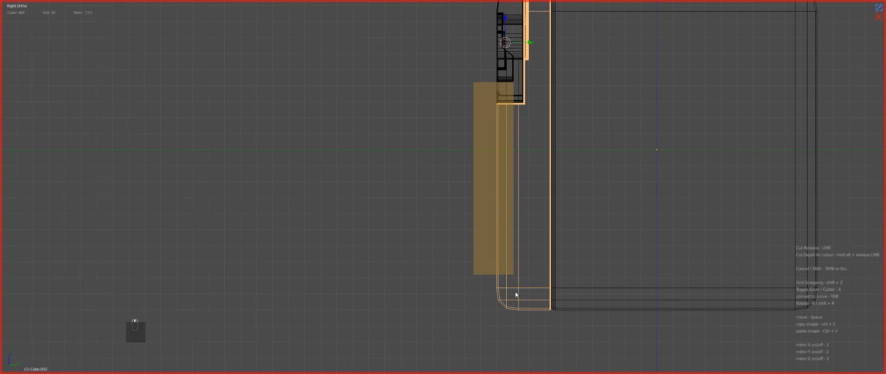
pyautogui.keyDown('ctrl'); pyautogui.keyDown('shift'); pyautogui.moveTo(520, 334); pyautogui.dragTo(515, 335); pyautogui.keyUp('shift'); pyautogui.keyUp('ctrl')
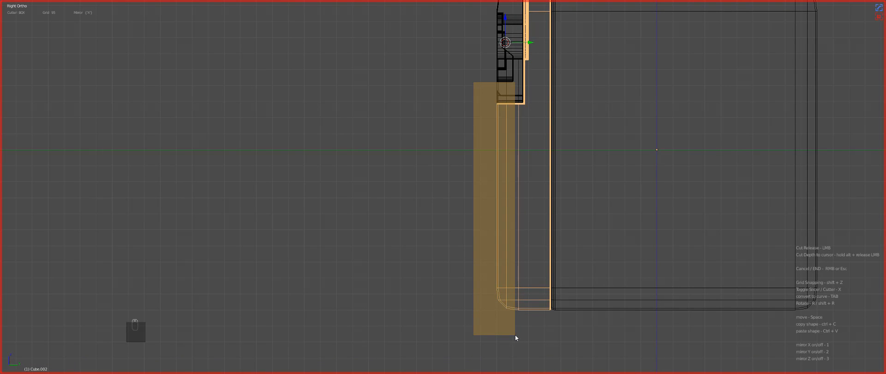
pyautogui.keyDown('ctrl'); pyautogui.keyDown('shift'); pyautogui.moveTo(495, 221); pyautogui.dragTo(493, 214); pyautogui.keyUp('shift'); pyautogui.keyUp('ctrl')
pyautogui.press('z')
pyautogui.moveTo(496, 217); pyautogui.dragTo(539, 230, button='middle')
pyautogui.press('a')
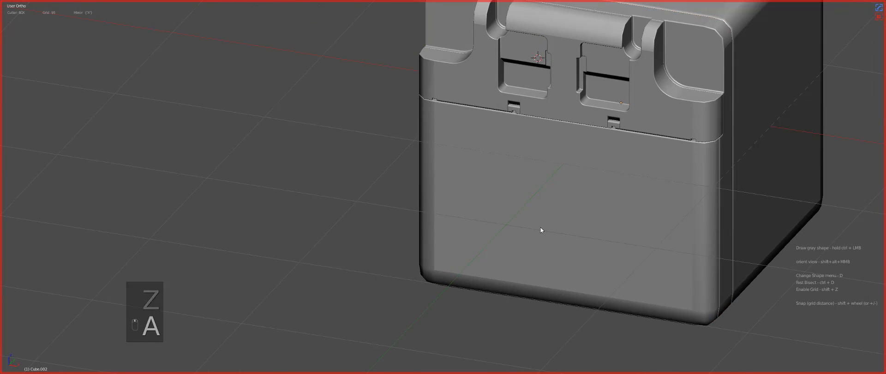
# Cut a shallow notch into the front slab's upper edge, spanning from the outer left seam notch to the left small block.
pyautogui.press('z')
pyautogui.press('KP_1')
pyautogui.press('z')
pyautogui.keyDown('shift'); pyautogui.moveTo(495, 165); pyautogui.dragTo(546, 223, button='middle'); pyautogui.keyUp('shift')
pyautogui.scroll(2, 546, 224)
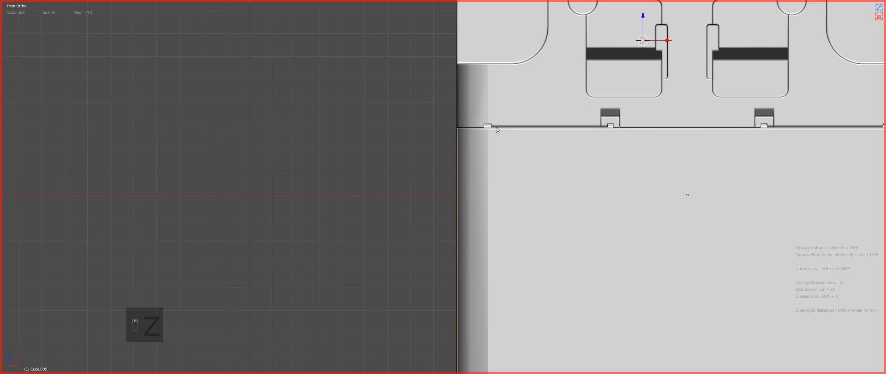
pyautogui.moveTo(493, 124)
pyautogui.keyDown('ctrl'); pyautogui.mouseDown()
pyautogui.moveTo(643, 132)
pyautogui.moveTo(620, 131)
pyautogui.mouseUp(); pyautogui.keyUp('ctrl')
pyautogui.press('z')
pyautogui.moveTo(558, 144); pyautogui.dragTo(585, 156, button='middle')
# Lower the new notch's front lower edge along Z to form a tall sloping face on the slab.
pyautogui.press('Tab')
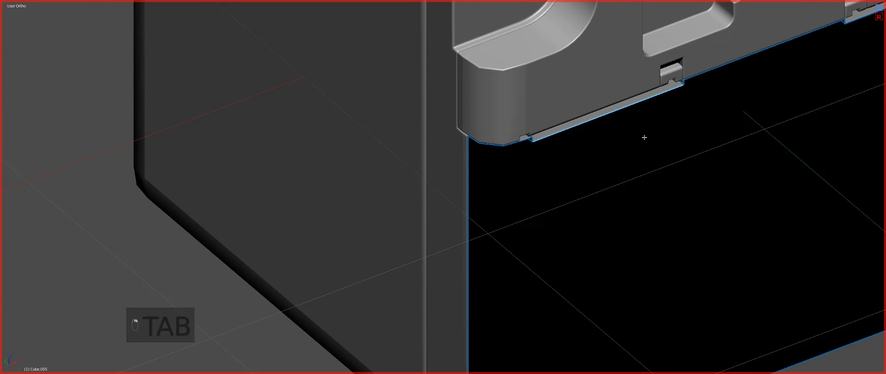
pyautogui.hotkey('ctrl', 'b')
pyautogui.rightClick(635, 109)
pyautogui.press('g')
pyautogui.press('z')
pyautogui.click(636, 148)
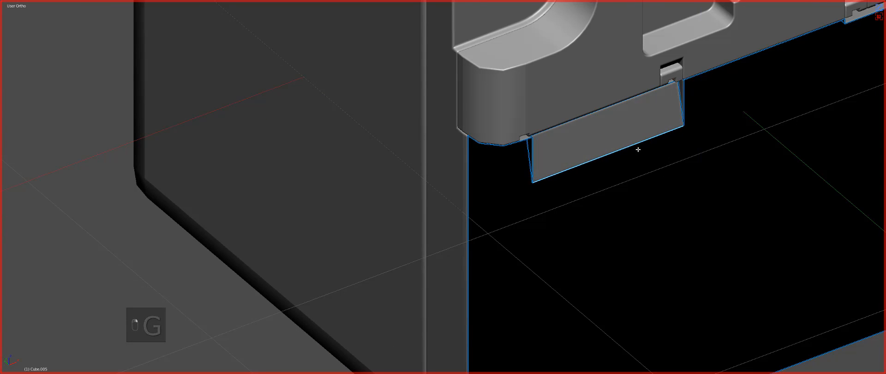
# Symmetrize the front slab across X to repeat the sloped recess on the other side.
pyautogui.scroll(-8, 642, 140)
pyautogui.hotkey('alt', 'x')
pyautogui.press('KP_1')
pyautogui.scroll(6, 599, 120)
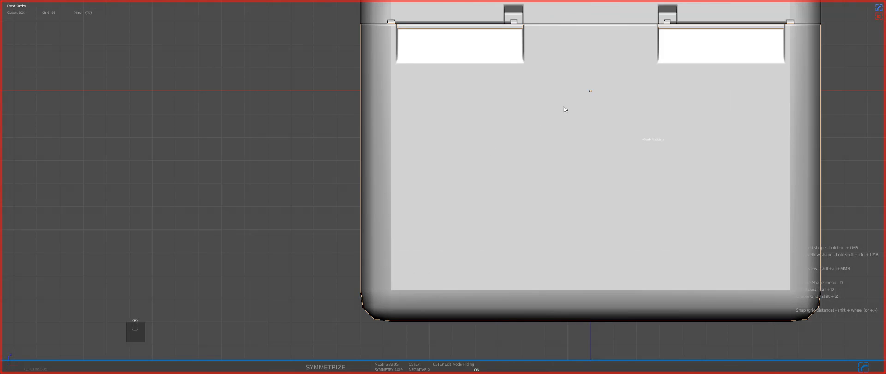
pyautogui.press('q')
pyautogui.click(560, 106)
# Cut mirrored rounded vertical slots at the inner ends of both sloped recesses, converting the BoxCutter rectangle to a curve.
pyautogui.press('z')
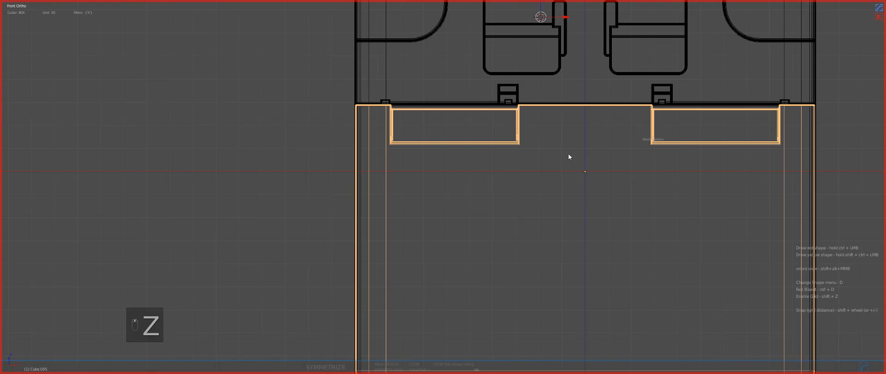
pyautogui.press('KP_1')
pyautogui.press('KP_3')
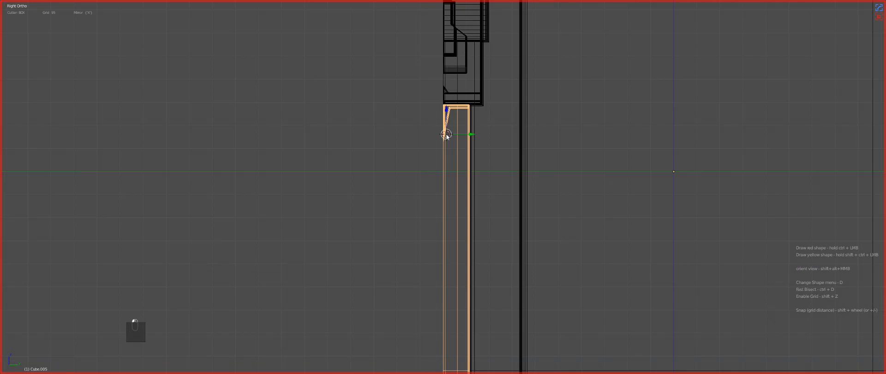
pyautogui.press('z')
pyautogui.press('KP_1')
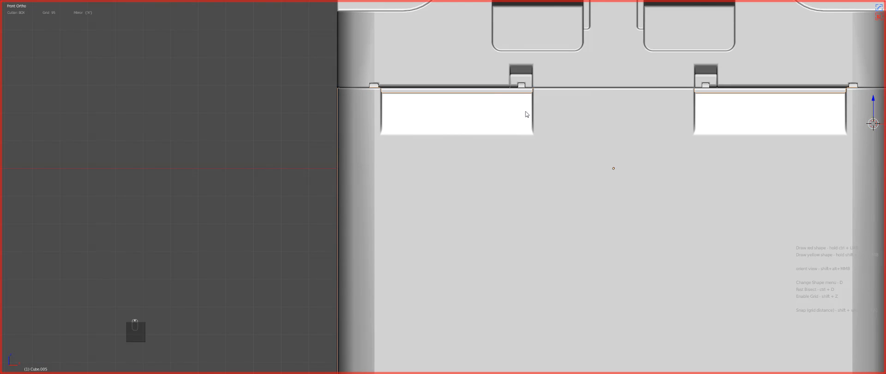
pyautogui.keyDown('ctrl'); pyautogui.moveTo(528, 113); pyautogui.dragTo(533, 136); pyautogui.keyUp('ctrl')
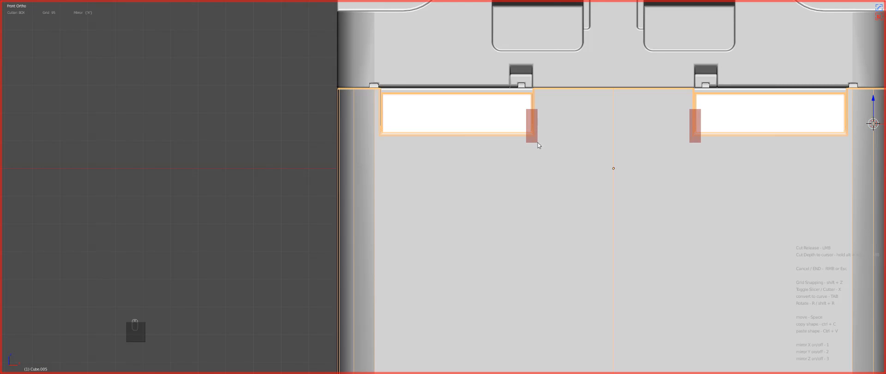
pyautogui.press('Tab')
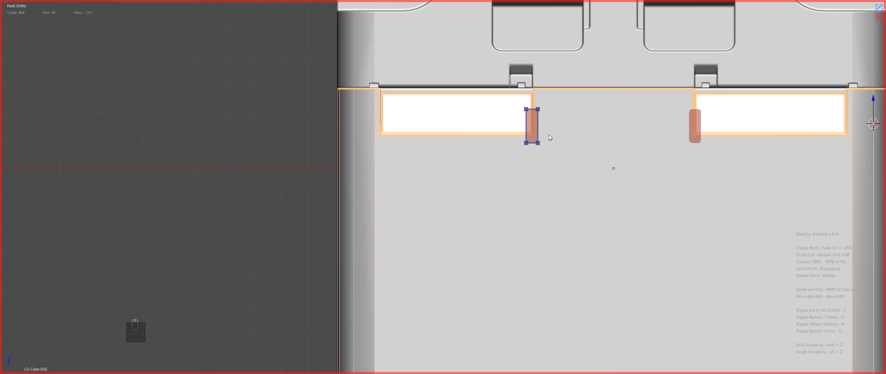
pyautogui.doubleClick(536, 123)
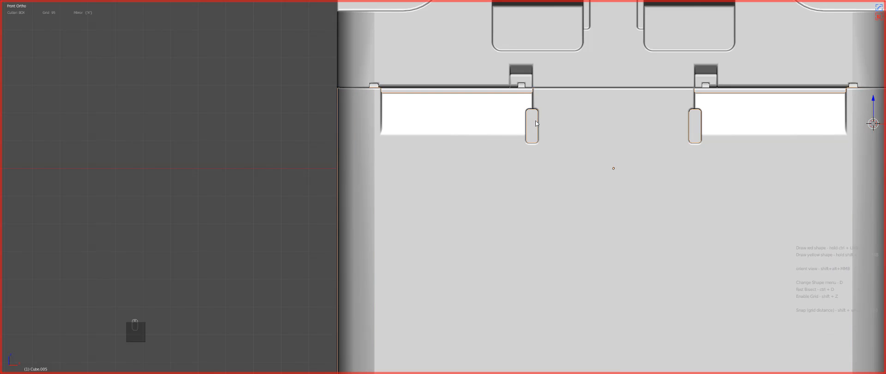
# Leave BoxCutter and examine the front detailing across the whole cube in perspective.
pyautogui.scroll(-4, 550, 126)
pyautogui.moveTo(531, 134); pyautogui.dragTo(539, 156, button='middle')
pyautogui.scroll(3, 555, 150)
pyautogui.press('a')
pyautogui.scroll(-2, 563, 154)
pyautogui.scroll(-3, 538, 154)
pyautogui.press('a')
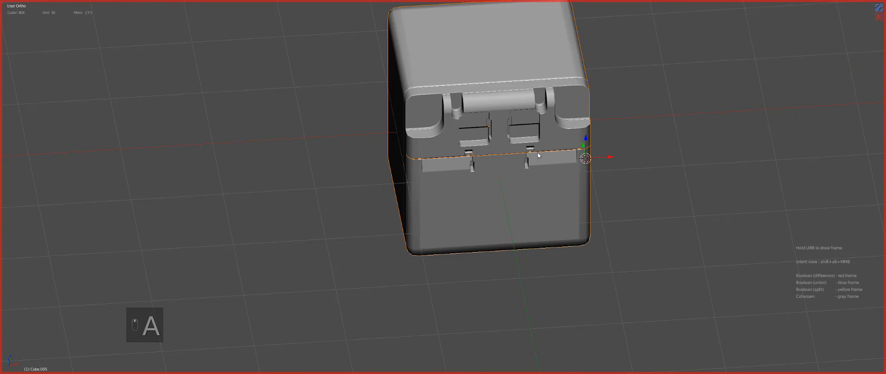
pyautogui.press('Escape')
pyautogui.press('KP_5')
pyautogui.press('a')
pyautogui.keyDown('shift'); pyautogui.moveTo(572, 96); pyautogui.dragTo(572, 138, button='middle'); pyautogui.keyUp('shift')
pyautogui.press('a')
pyautogui.press('a')
pyautogui.press('a')
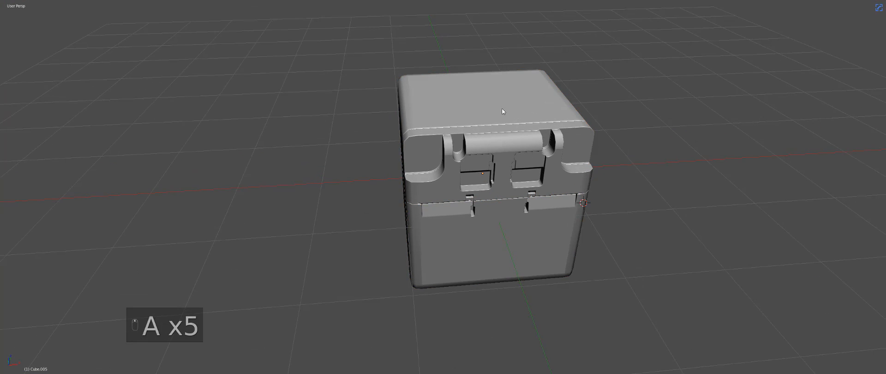
# Select the main rear body, show it in wireframe from above and reset the 3D cursor to the world origin.
pyautogui.moveTo(502, 109); pyautogui.dragTo(483, 93, button='middle')
pyautogui.click(483, 75)
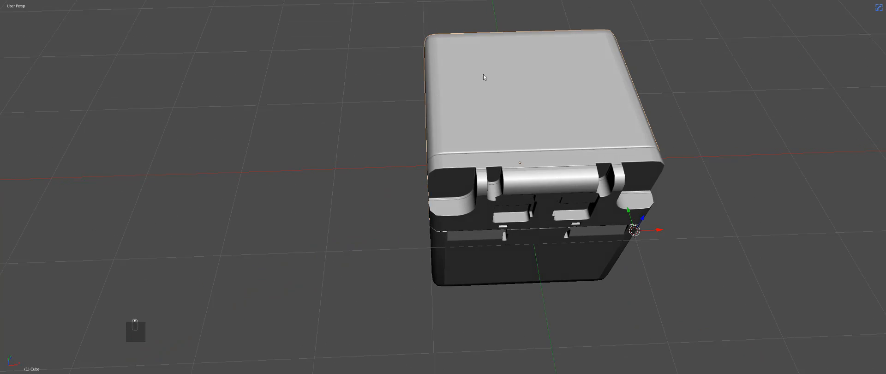
pyautogui.press('z')
pyautogui.press('KP_7')
pyautogui.press('KP_5')
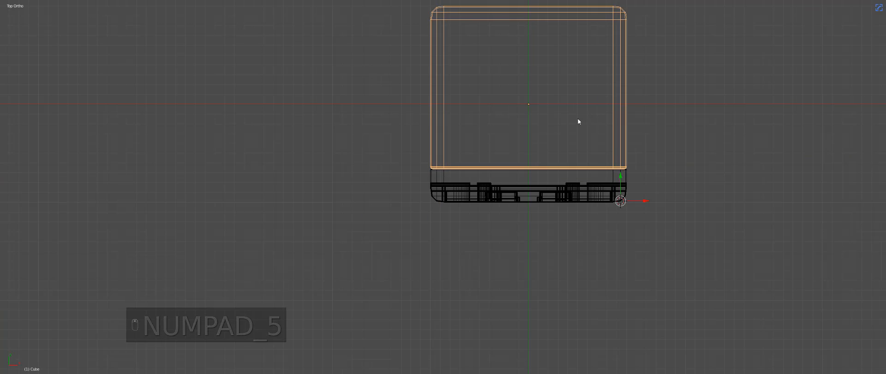
pyautogui.hotkey('shift', 'c')
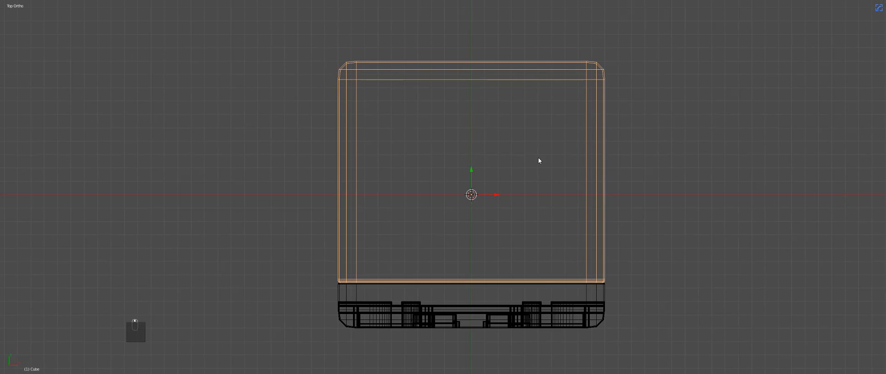
# Try to AutoMirror the main body across X with Hard Ops and reveal its hidden faces.
pyautogui.press('q')
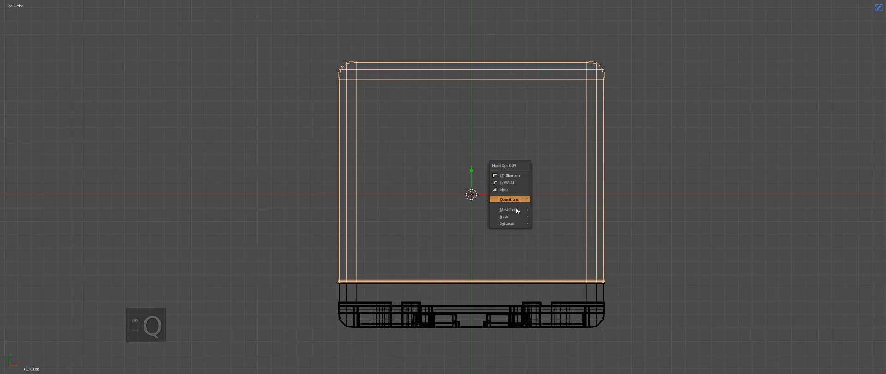
pyautogui.moveTo(516, 209)
pyautogui.moveTo(577, 282)
pyautogui.moveTo(606, 282)
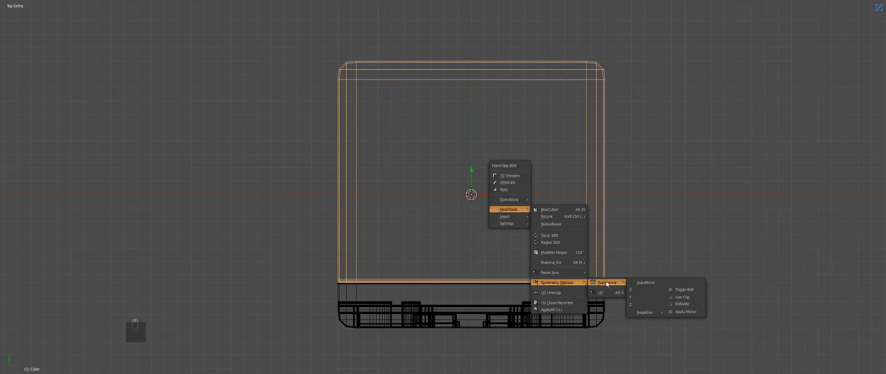
pyautogui.click(648, 283)
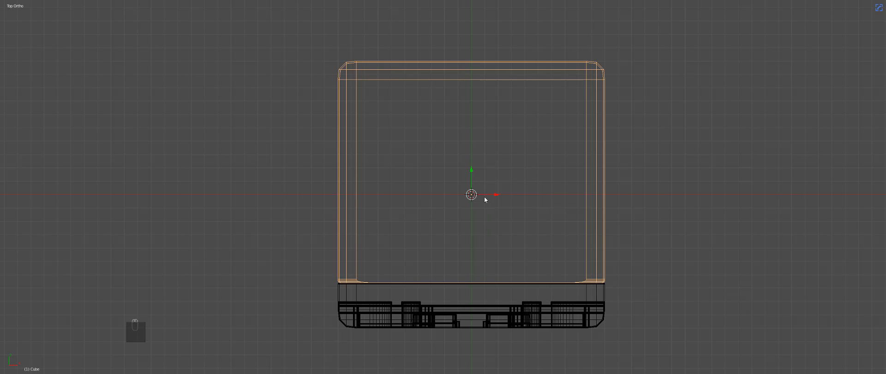
pyautogui.press('Tab')
pyautogui.hotkey('alt', 'h')
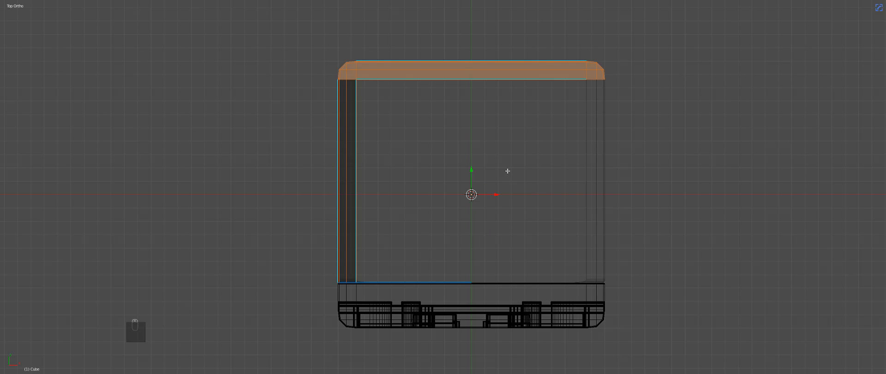
# Undo the reveal and the AutoMirror on the main body.
pyautogui.hotkey('ctrl', 'z')
pyautogui.hotkey('ctrl', 'z')
pyautogui.hotkey('ctrl', 'z')
pyautogui.press('Tab')
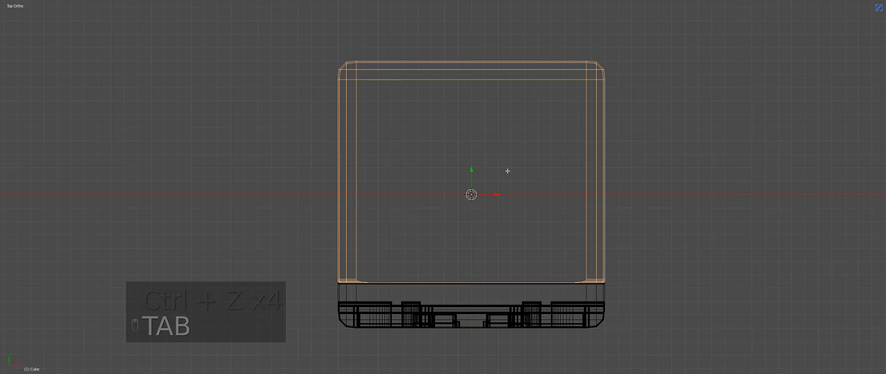
pyautogui.hotkey('ctrl', 'z')
# Reveal all hidden geometry in the main body's mesh before mirroring it.
pyautogui.press('a')
pyautogui.press('Tab')
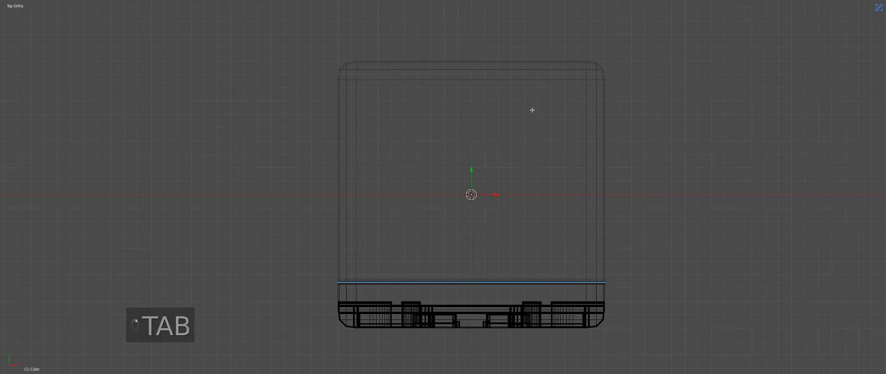
pyautogui.hotkey('alt', 'h')
pyautogui.press('Tab')
# Apply the Hard Ops AutoMirror to the main body across X.
pyautogui.press('q')
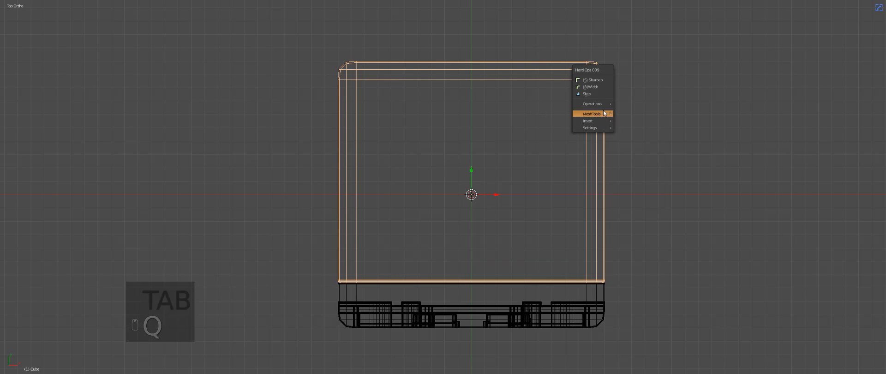
pyautogui.moveTo(605, 113)
pyautogui.moveTo(657, 187)
pyautogui.moveTo(687, 187)
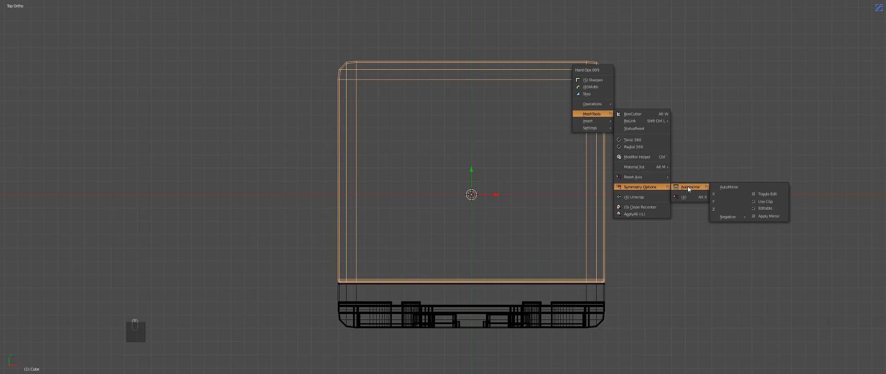
pyautogui.click(728, 186)
# Fill the open boundary loop at the main body's centre plane with a single face.
pyautogui.press('Tab')
pyautogui.moveTo(517, 168); pyautogui.dragTo(462, 163, button='middle')
pyautogui.keyDown('shift'); pyautogui.moveTo(576, 85); pyautogui.dragTo(581, 136, button='middle'); pyautogui.keyUp('shift')
pyautogui.scroll(2, 581, 136)
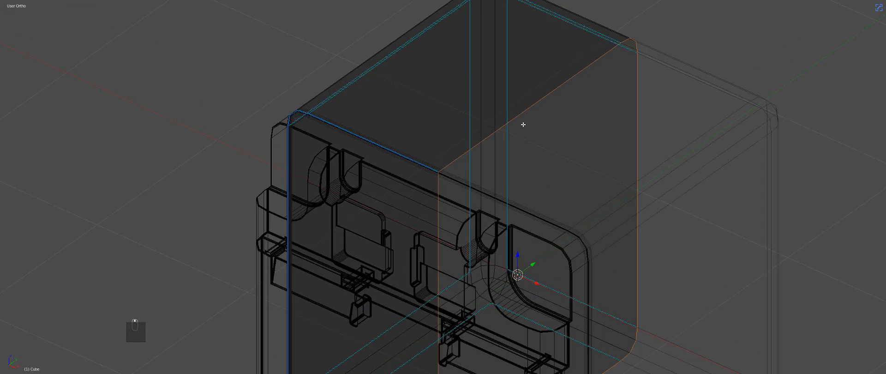
pyautogui.press('z')
pyautogui.press('z')
pyautogui.moveTo(595, 92)
pyautogui.mouseDown(button='middle')
pyautogui.moveTo(621, 91)
pyautogui.moveTo(624, 101)
pyautogui.moveTo(618, 83)
pyautogui.mouseUp(button='middle')
pyautogui.press('f')
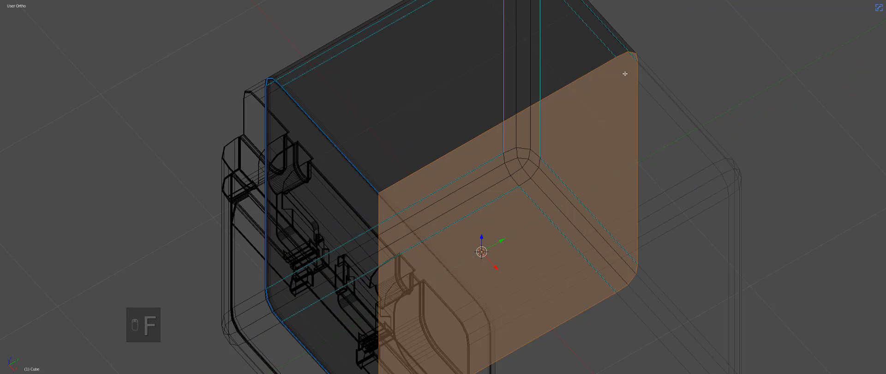
# Mark the edges around the new centre-plane face as sharp with Hard Ops and finish editing the mesh.
pyautogui.press('q')
pyautogui.click(599, 73)
pyautogui.press('Tab')
# Turn off Merge in the main body's Mirror modifier and place that modifier above the Bevel modifier.
pyautogui.hotkey('ctrl', '`')
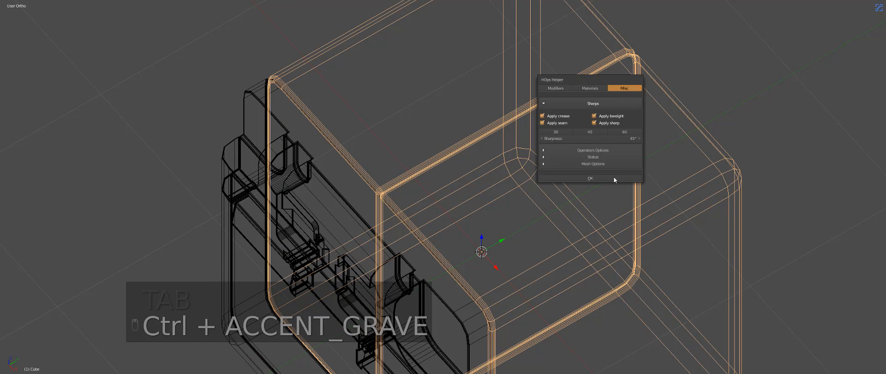
pyautogui.click(556, 88)
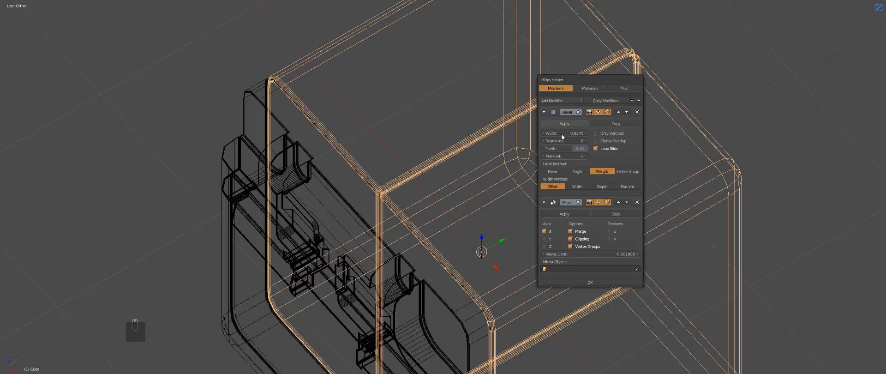
pyautogui.click(577, 232)
pyautogui.click(618, 202)
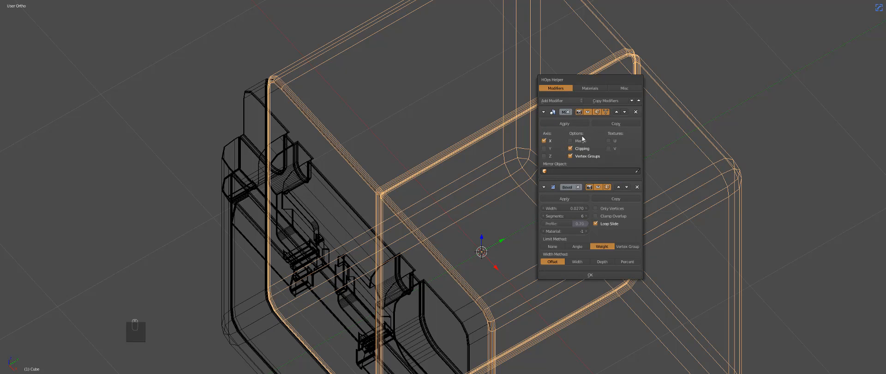
pyautogui.click(544, 112)
pyautogui.click(543, 126)
# Reduce the main body's bevel width with the Hard Ops bevel adjustment.
pyautogui.press('z')
pyautogui.moveTo(494, 131); pyautogui.dragTo(500, 179, button='middle')
pyautogui.scroll(3, 500, 179)
pyautogui.press('q')
pyautogui.click(499, 184)
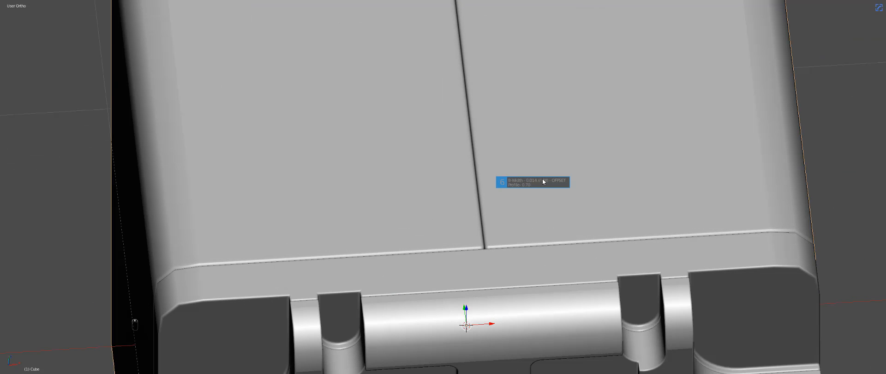
pyautogui.click(530, 171)
# In top view, cut a small rectangular notch with BoxCutter beside the centre seam, where it meets the front panel line.
pyautogui.scroll(-6, 529, 172)
pyautogui.press('a')
pyautogui.press('KP_7')
pyautogui.press('z')
pyautogui.press('z')
pyautogui.scroll(4, 508, 212)
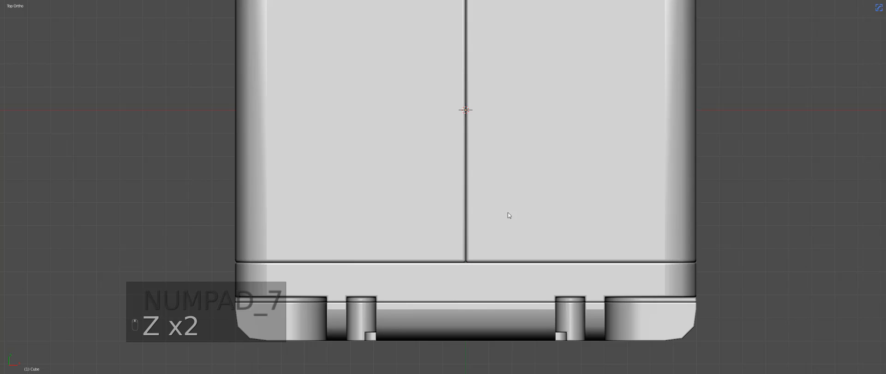
pyautogui.scroll(3, 499, 220)
pyautogui.hotkey('alt', 'w')
pyautogui.moveTo(480, 238); pyautogui.dragTo(492, 274)
# Move the inner end edges of the two small notches back to form sloped floors, and adjust the bevel width.
pyautogui.moveTo(503, 234); pyautogui.dragTo(554, 277, button='middle')
pyautogui.press('Tab')
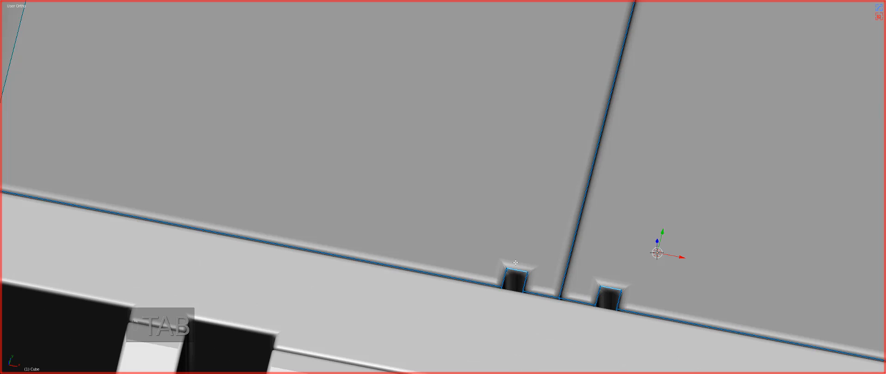
pyautogui.hotkey('ctrl', 'b')
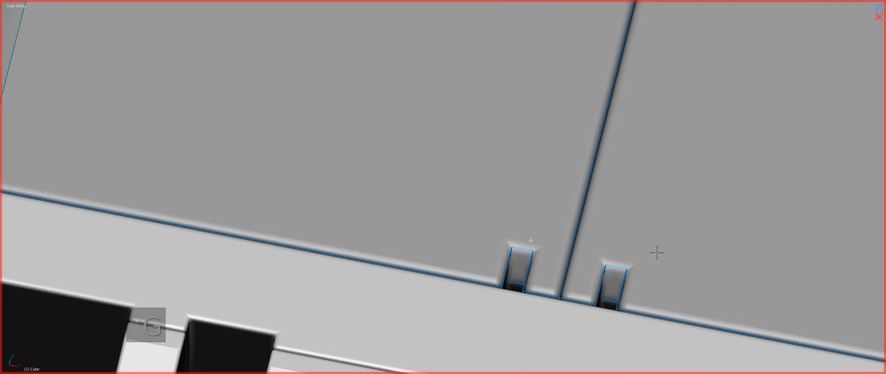
pyautogui.click(541, 235)
pyautogui.press('Tab')
pyautogui.press('q')
pyautogui.click(548, 248)
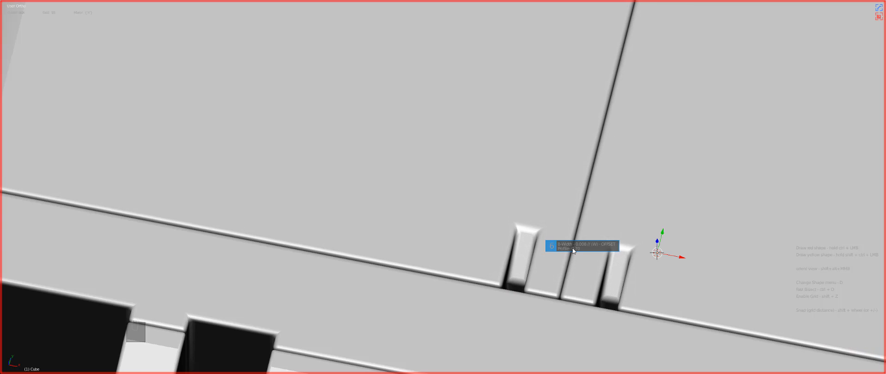
pyautogui.click(572, 247)
# Return to top view, select the main body and turn off BoxCutter's mirror axis.
pyautogui.scroll(-5, 522, 235)
pyautogui.moveTo(522, 235); pyautogui.dragTo(541, 243, button='middle')
pyautogui.scroll(-3, 540, 243)
pyautogui.press('a')
pyautogui.press('KP_7')
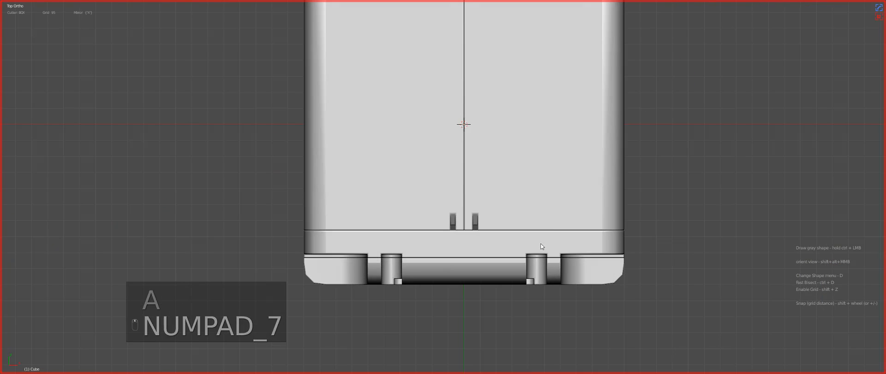
pyautogui.scroll(-2, 541, 242)
pyautogui.keyDown('shift'); pyautogui.moveTo(503, 81); pyautogui.dragTo(508, 162, button='middle'); pyautogui.keyUp('shift')
pyautogui.scroll(2, 508, 162)
pyautogui.rightClick(506, 157)
pyautogui.press('d')
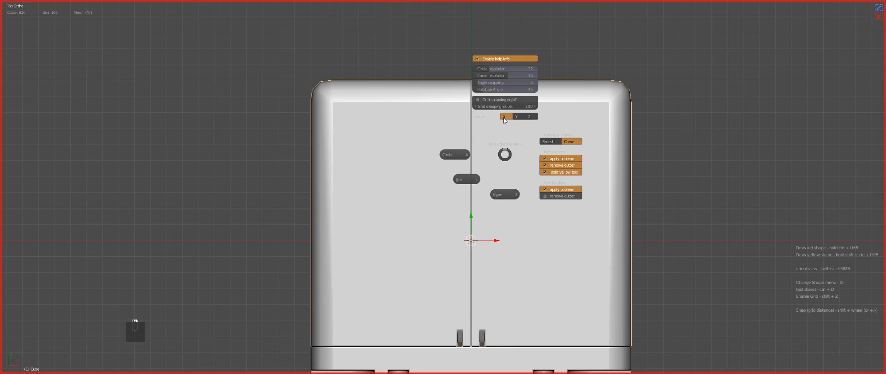
pyautogui.click(504, 117)
# Split a narrow strip along the body's centre seam with a yellow BoxCutter box, from the rear edge to short of the notches.
pyautogui.scroll(2, 502, 111)
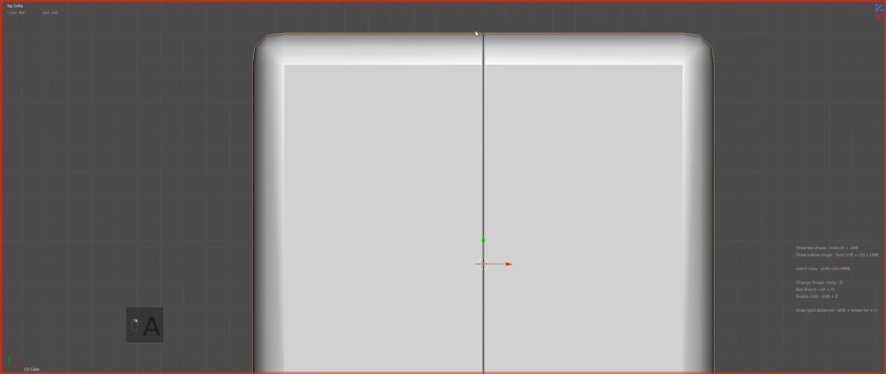
pyautogui.keyDown('ctrl'); pyautogui.moveTo(477, 21); pyautogui.dragTo(490, 324); pyautogui.keyUp('ctrl')
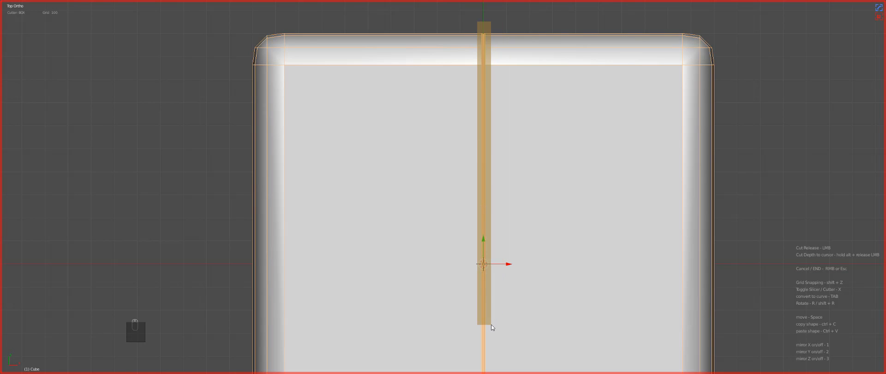
pyautogui.keyDown('ctrl'); pyautogui.moveTo(491, 183); pyautogui.dragTo(486, 174); pyautogui.keyUp('ctrl')
# Move the front end edge of the centre strip to form a sloped recess at its end.
pyautogui.moveTo(492, 191); pyautogui.dragTo(521, 181, button='middle')
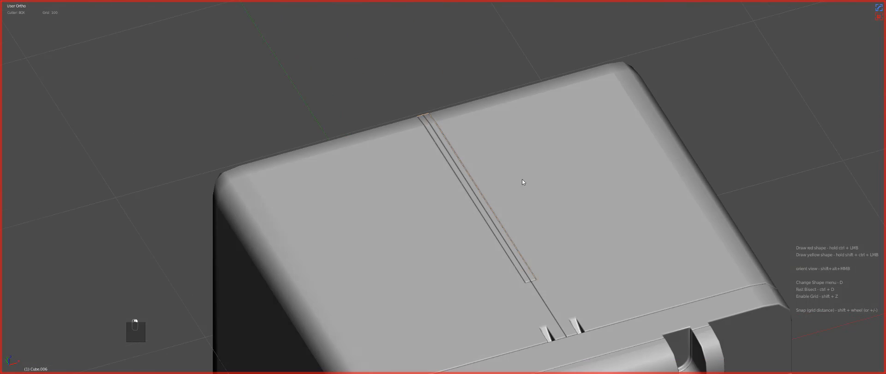
pyautogui.keyDown('shift'); pyautogui.moveTo(562, 261); pyautogui.dragTo(502, 174, button='middle'); pyautogui.keyUp('shift')
pyautogui.press('Tab')
pyautogui.scroll(7, 512, 222)
pyautogui.scroll(-5, 524, 207)
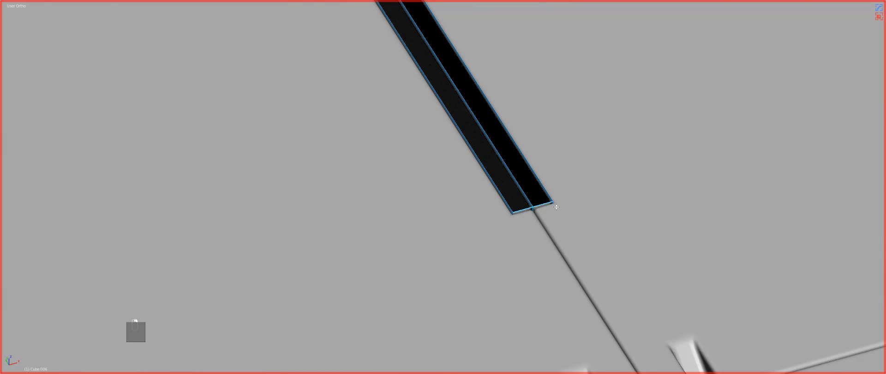
pyautogui.hotkey('ctrl', 'b')
pyautogui.click(484, 219)
pyautogui.press('Tab')
pyautogui.scroll(-6, 483, 216)
# Adjust the centre strip's bevel width with Hard Ops.
pyautogui.moveTo(483, 216); pyautogui.dragTo(458, 254, button='middle')
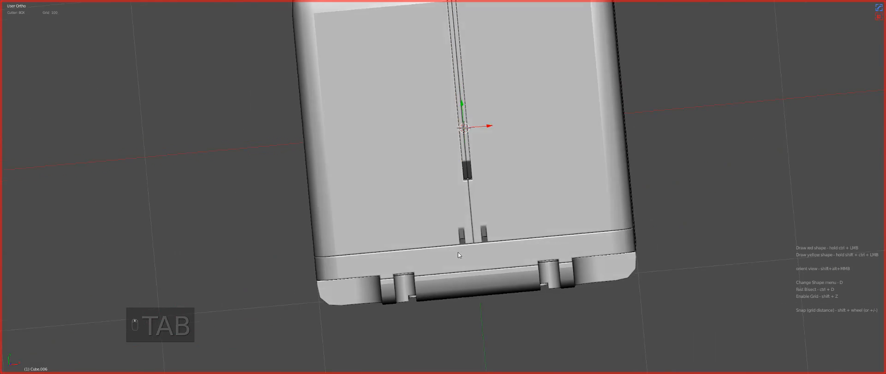
pyautogui.scroll(2, 458, 253)
pyautogui.press('q')
pyautogui.click(520, 155)
pyautogui.click(524, 156)
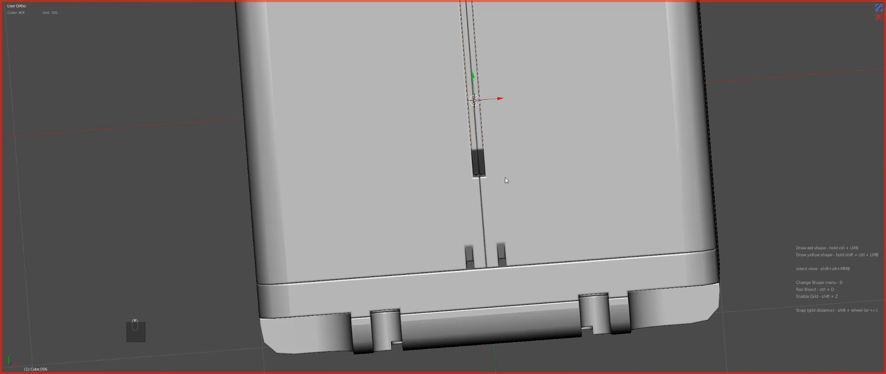
# Select the main body and, in the side view, place the 3D cursor just below its top surface near the strip's sloped end.
pyautogui.scroll(-4, 506, 180)
pyautogui.press('a')
pyautogui.rightClick(491, 192)
pyautogui.press('KP_1')
pyautogui.press('KP_7')
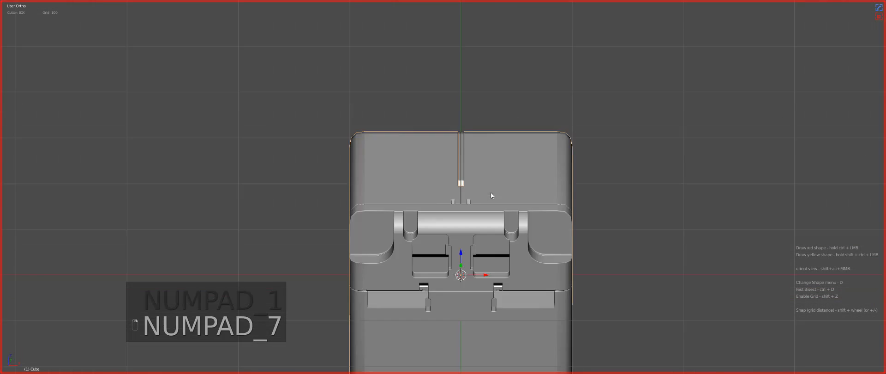
pyautogui.press('KP_1')
pyautogui.press('z')
pyautogui.press('KP_3')
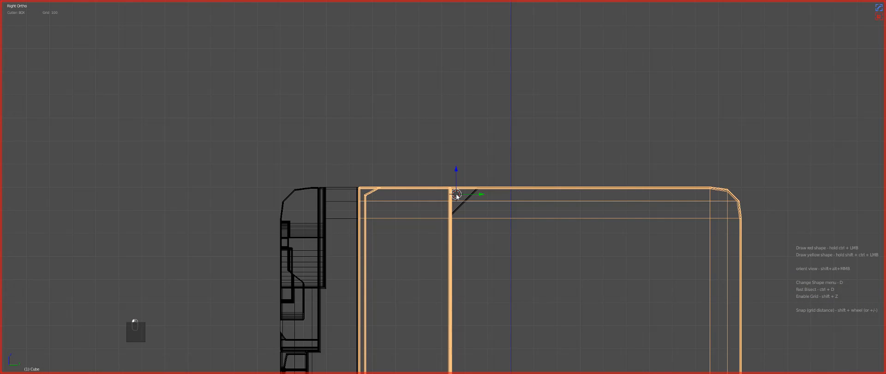
# In top view, split a panel around the strip's sloped end with a yellow BoxCutter rectangle that has chamfered corners on one side.
pyautogui.press('z')
pyautogui.press('KP_7')
pyautogui.press('a')
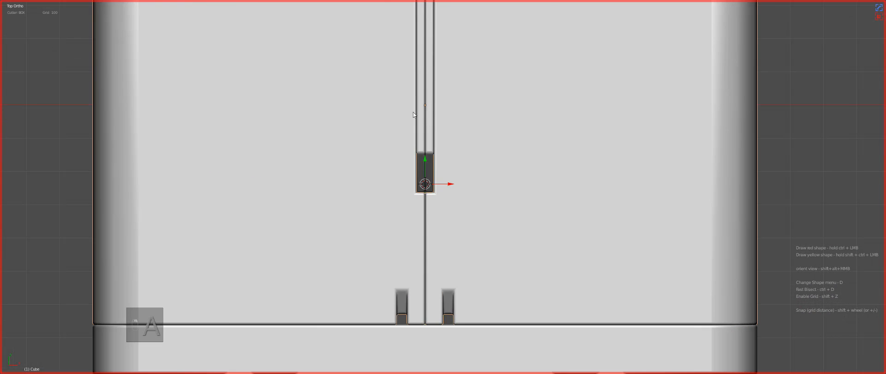
pyautogui.keyDown('ctrl'); pyautogui.moveTo(397, 101); pyautogui.dragTo(464, 207); pyautogui.keyUp('ctrl')
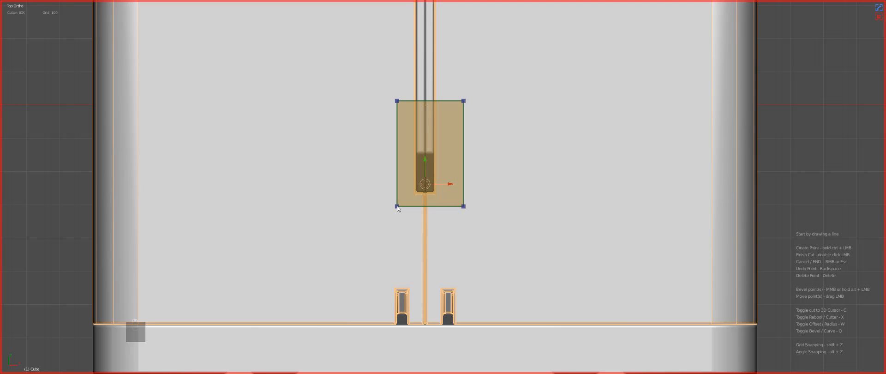
pyautogui.moveTo(397, 206); pyautogui.dragTo(405, 211, button='middle')
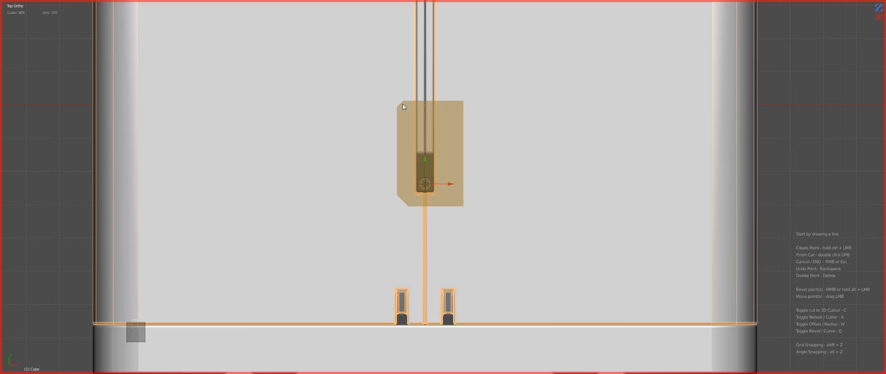
pyautogui.doubleClick(444, 133)
# Select the new panel around the strip's end and bisect it with a horizontal line across its middle.
pyautogui.press('a')
pyautogui.rightClick(444, 132)
pyautogui.moveTo(478, 173); pyautogui.dragTo(500, 158, button='middle')
pyautogui.press('KP_7')
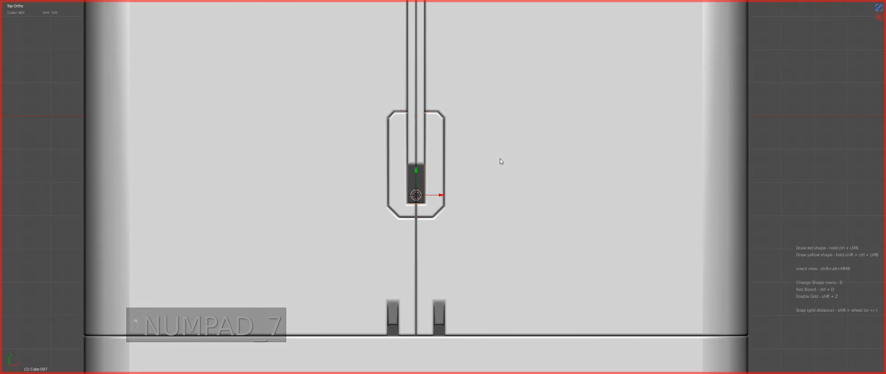
pyautogui.press('Tab')
pyautogui.press('Tab')
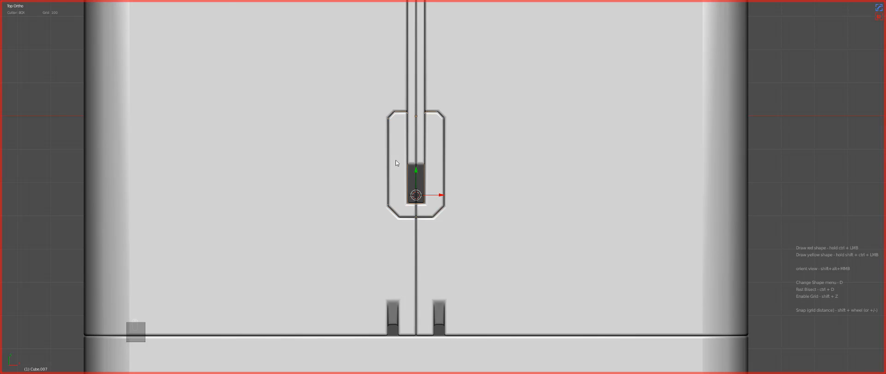
pyautogui.hotkey('ctrl', 'd')
pyautogui.moveTo(352, 157); pyautogui.dragTo(525, 162)
# Bevel the panel's bisecting line into a wide band across its middle.
pyautogui.press('s')
pyautogui.press(',')
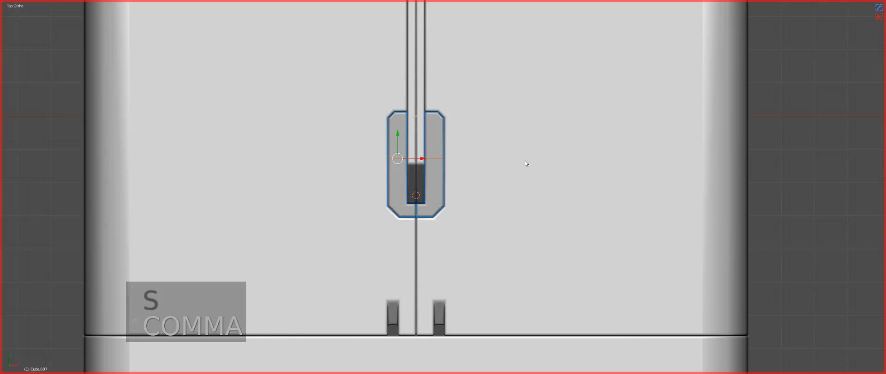
pyautogui.press('s')
pyautogui.click(536, 168)
pyautogui.hotkey('ctrl', 'b')
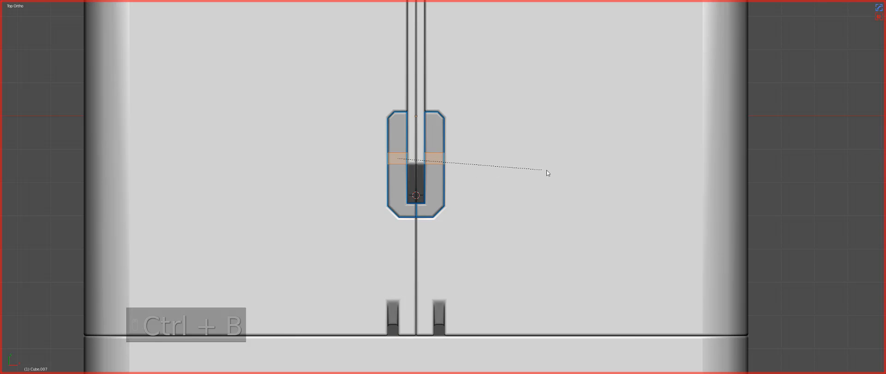
pyautogui.click(560, 170)
pyautogui.press('g')
pyautogui.click(560, 174)
pyautogui.moveTo(561, 173); pyautogui.dragTo(481, 148, button='middle')
pyautogui.scroll(3, 481, 148)
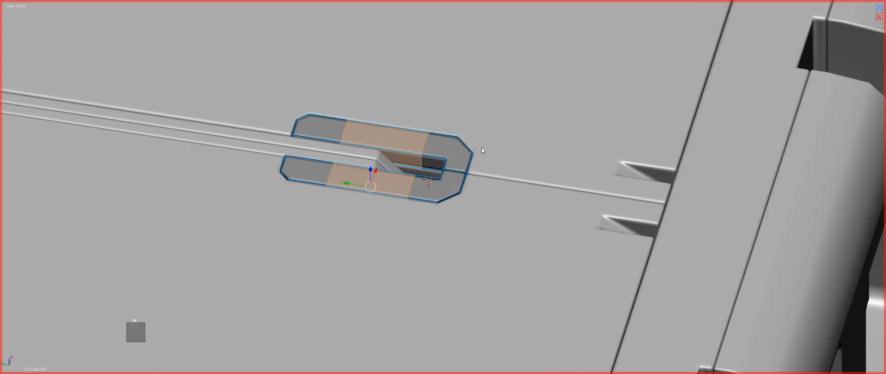
pyautogui.hotkey('ctrl', 'Tab')
pyautogui.click(472, 151)
pyautogui.rightClick(448, 154)
pyautogui.keyDown('shift'); pyautogui.rightClick(325, 123); pyautogui.keyUp('shift')
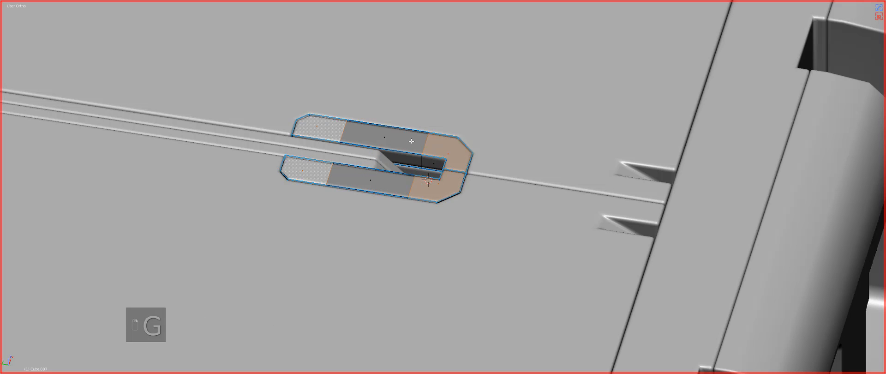
# Select the two dividing lines at the ends of the panel's middle band and bevel them into narrow bands.
pyautogui.hotkey('ctrl', 'Tab')
pyautogui.click(343, 123)
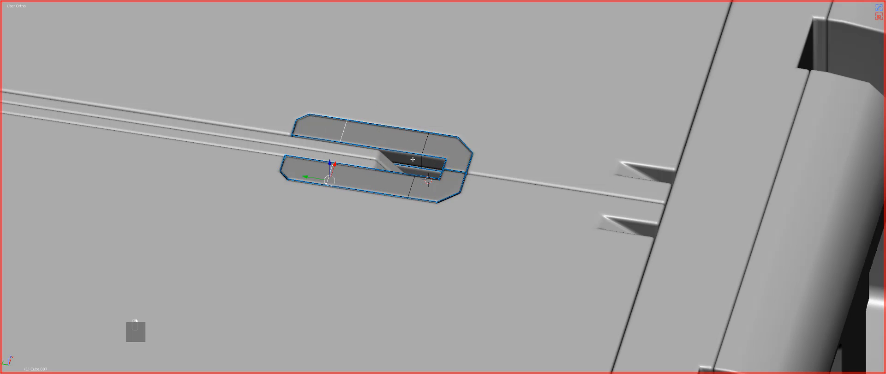
pyautogui.hotkey('ctrl', 'b')
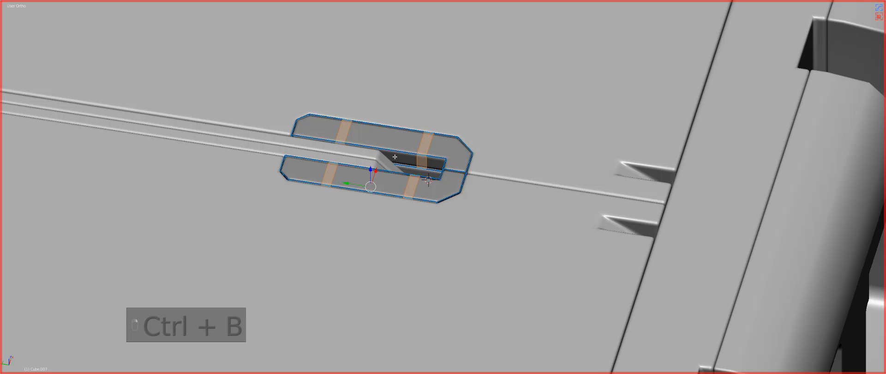
# Lower the panel's front and rear end faces so the narrow bands become ramps, and finish editing the mesh.
pyautogui.hotkey('ctrl', 'Tab')
pyautogui.click(388, 163)
pyautogui.rightClick(304, 168)
pyautogui.keyDown('shift'); pyautogui.rightClick(436, 185); pyautogui.keyUp('shift')
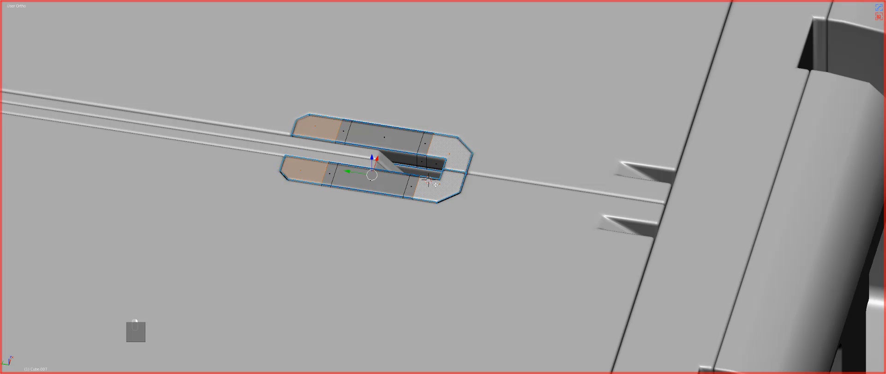
pyautogui.click(472, 189)
pyautogui.press('Tab')
# Apply Hard Ops SSharpen to the stepped panel and adjust its bevel width.
pyautogui.press('q')
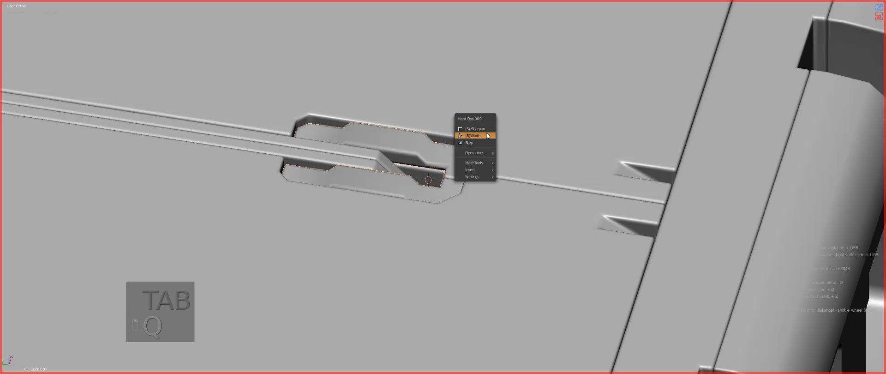
pyautogui.click(488, 135)
pyautogui.scroll(3, 450, 152)
pyautogui.press('q')
pyautogui.click(487, 162)
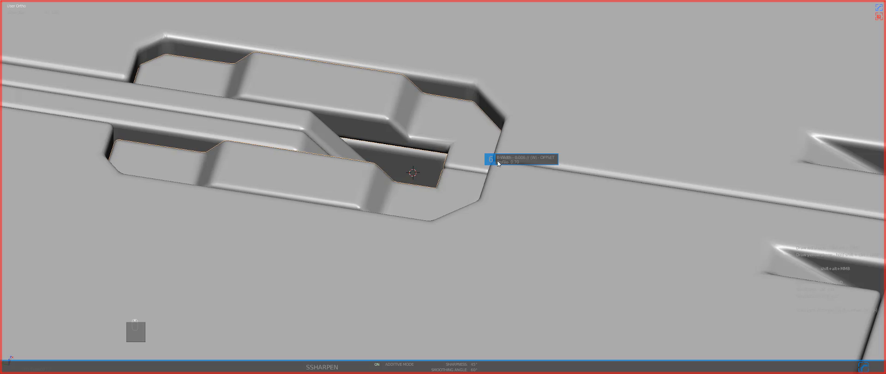
pyautogui.click(497, 161)
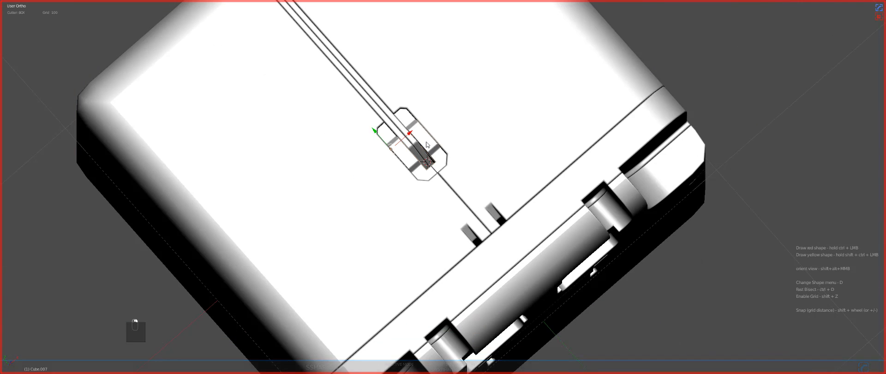
# Cut a thin rectangular notch into the stepped panel's inner long edge in top view, mirrored to the other half, and refresh the Hard Ops bevel.
pyautogui.press('z')
pyautogui.press('KP_7')
pyautogui.press('z')
pyautogui.scroll(5, 488, 130)
pyautogui.hotkey('alt', 'w')
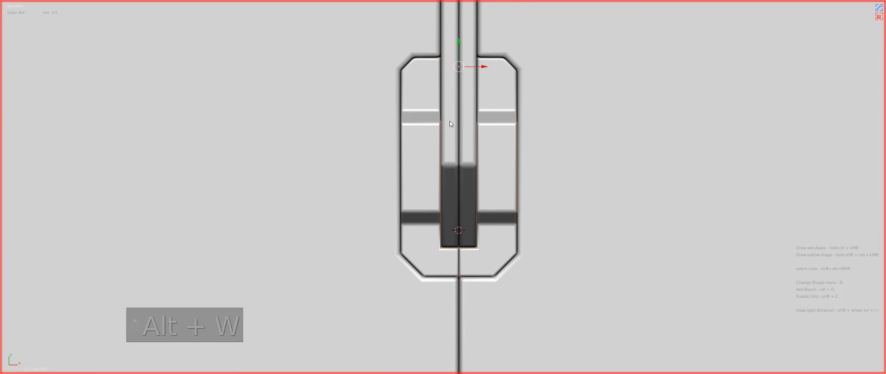
pyautogui.keyDown('ctrl'); pyautogui.moveTo(442, 87); pyautogui.dragTo(436, 186); pyautogui.keyUp('ctrl')
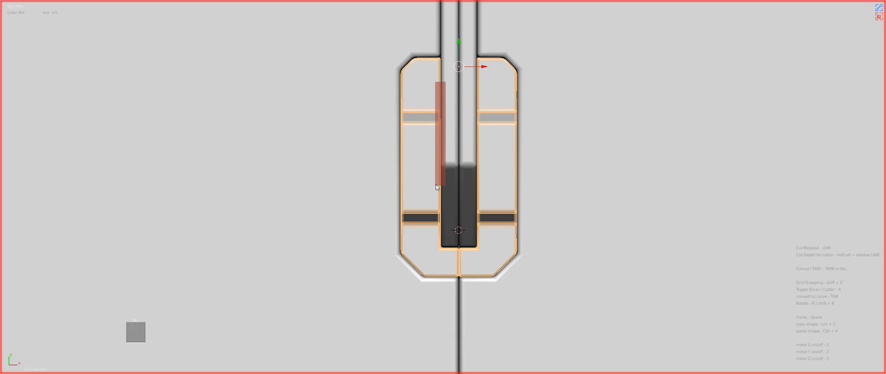
pyautogui.press('q')
pyautogui.click(450, 161)
pyautogui.click(453, 159)
# Bevel the vertical edge at the end of the stepped panel's inner notch into a slope and finish editing the mesh.
pyautogui.moveTo(453, 160); pyautogui.dragTo(593, 182, button='middle')
pyautogui.scroll(4, 593, 182)
pyautogui.press('Tab')
pyautogui.moveTo(559, 148); pyautogui.dragTo(607, 135, button='middle')
pyautogui.hotkey('ctrl', 'Tab')
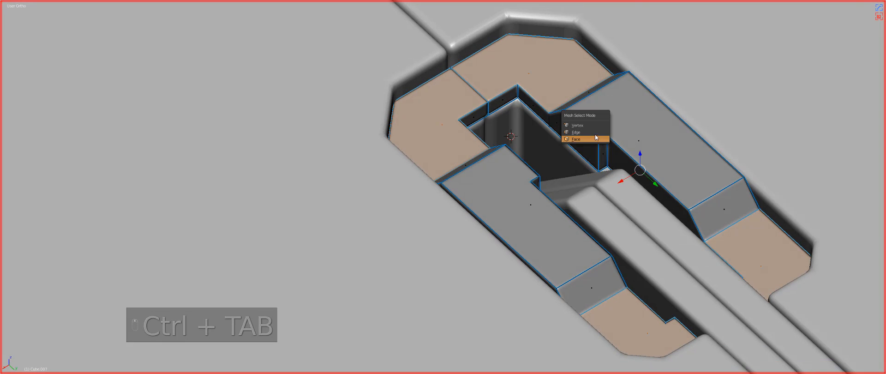
pyautogui.click(595, 132)
pyautogui.rightClick(602, 137)
pyautogui.hotkey('ctrl', 'b')
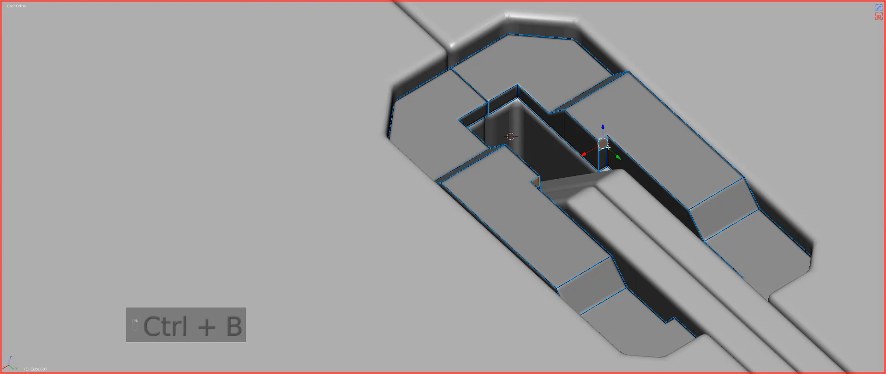
pyautogui.click(611, 147)
pyautogui.press('Tab')
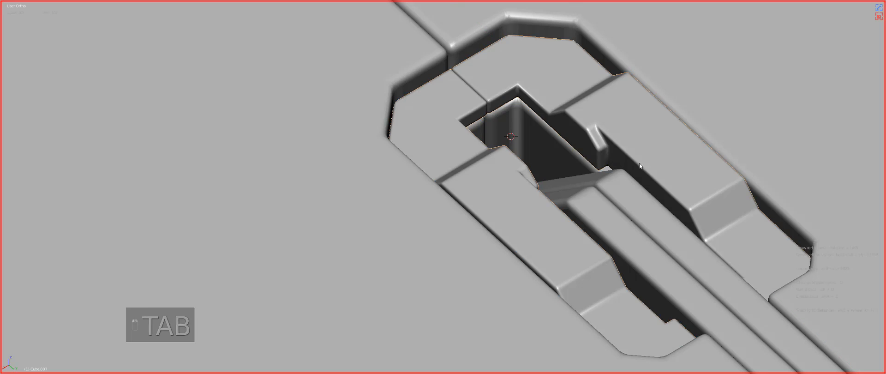
# Adjust the notched panel's Hard Ops bevel and clear the selection.
pyautogui.press('q')
pyautogui.click(640, 165)
pyautogui.click(644, 163)
pyautogui.press('a')
pyautogui.scroll(-4, 644, 163)
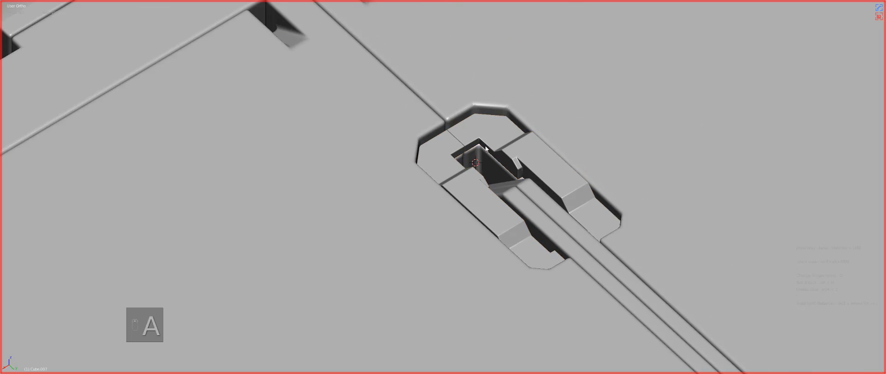
# Reselect the stepped panel and cut a thin rectangular notch into its outer long edge in top view, mirrored to the other half.
pyautogui.moveTo(644, 163); pyautogui.dragTo(561, 149, button='middle')
pyautogui.rightClick(518, 116)
pyautogui.press('z')
pyautogui.press('KP_7')
pyautogui.press('z')
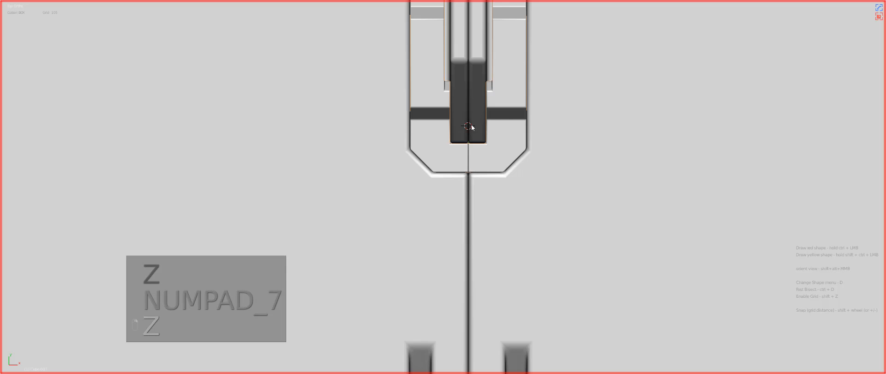
pyautogui.keyDown('shift'); pyautogui.moveTo(449, 112); pyautogui.dragTo(483, 192, button='middle'); pyautogui.keyUp('shift')
pyautogui.scroll(3, 482, 192)
pyautogui.keyDown('ctrl'); pyautogui.moveTo(416, 122); pyautogui.dragTo(430, 232); pyautogui.keyUp('ctrl')
# Bevel the vertical edge at the outer notch's end into a slope and finish editing the mesh.
pyautogui.keyDown('shift'); pyautogui.moveTo(468, 208); pyautogui.dragTo(444, 177, button='middle'); pyautogui.keyUp('shift')
pyautogui.press('Tab')
pyautogui.hotkey('ctrl', 'Tab')
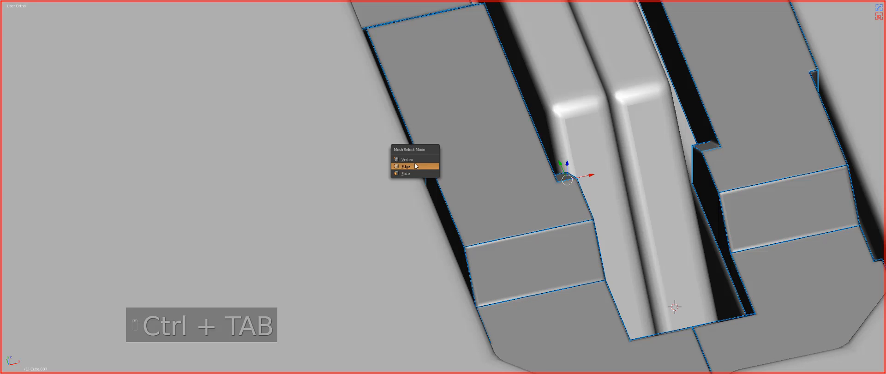
pyautogui.click(423, 159)
pyautogui.hotkey('ctrl', 'b')
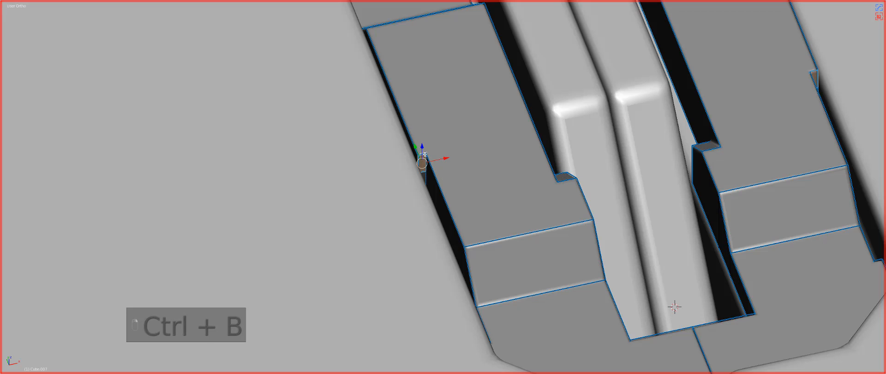
pyautogui.press('g')
pyautogui.press('Tab')
# Adjust the Hard Ops bevel width of the panel with the outer notches and deselect it.
pyautogui.press('q')
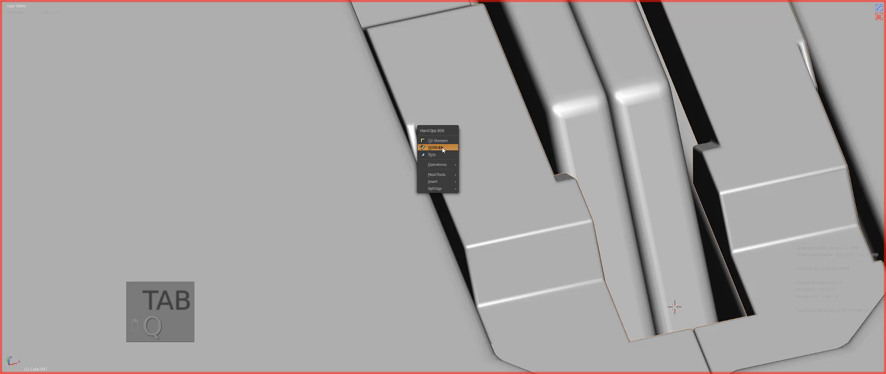
pyautogui.click(440, 146)
pyautogui.click(444, 145)
pyautogui.scroll(-7, 444, 145)
pyautogui.press('a')
# Select the neighbouring part, adjust its bevel through Hard Ops, and deselect it.
pyautogui.moveTo(443, 145)
pyautogui.mouseDown(button='middle')
pyautogui.moveTo(433, 229)
pyautogui.moveTo(440, 233)
pyautogui.moveTo(434, 225)
pyautogui.moveTo(472, 173)
pyautogui.moveTo(486, 186)
pyautogui.mouseUp(button='middle')
pyautogui.scroll(-3, 434, 229)
pyautogui.rightClick(425, 221)
pyautogui.press('q')
pyautogui.click(425, 220)
pyautogui.click(429, 221)
pyautogui.press('a')
pyautogui.scroll(-6, 447, 245)
# Select the large top body and split off a thin strip along its front seam, mirrored, leaving the middle around the small slots unsplit.
pyautogui.rightClick(434, 224)
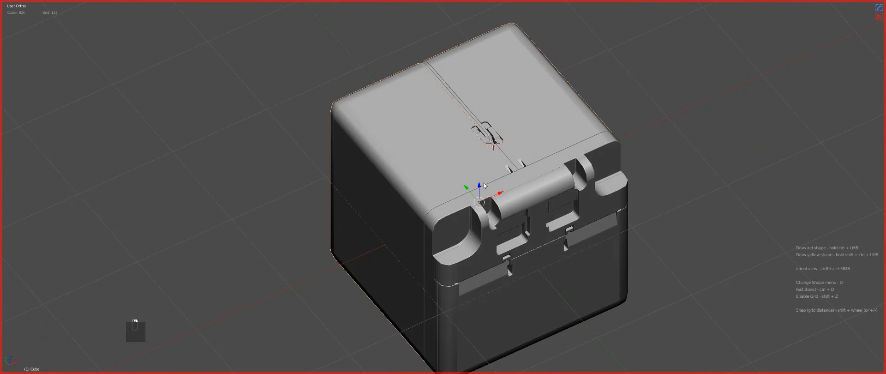
pyautogui.press('z')
pyautogui.press('KP_1')
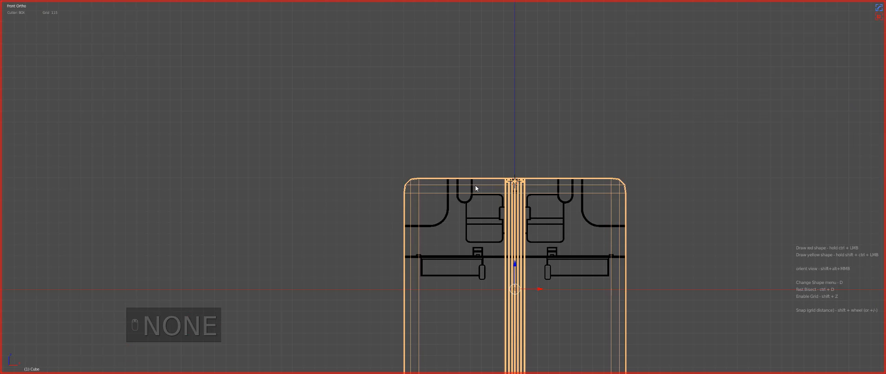
pyautogui.press('z')
pyautogui.press('KP_7')
pyautogui.scroll(5, 534, 212)
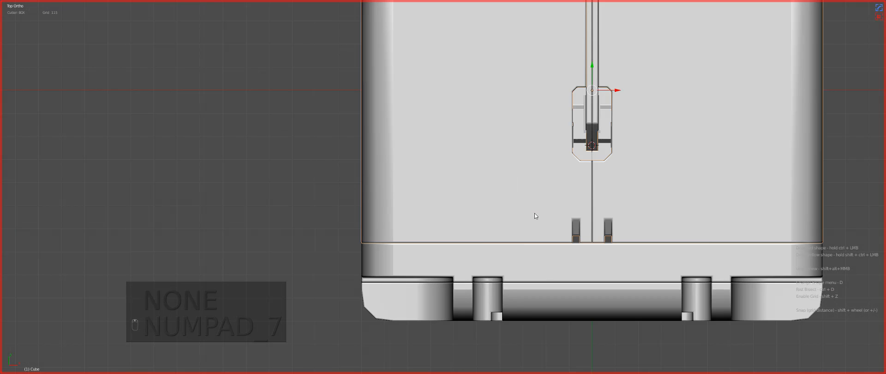
pyautogui.hotkey('alt', 'w')
pyautogui.moveTo(348, 239)
pyautogui.mouseDown()
pyautogui.moveTo(525, 263)
pyautogui.moveTo(510, 246)
pyautogui.mouseUp()
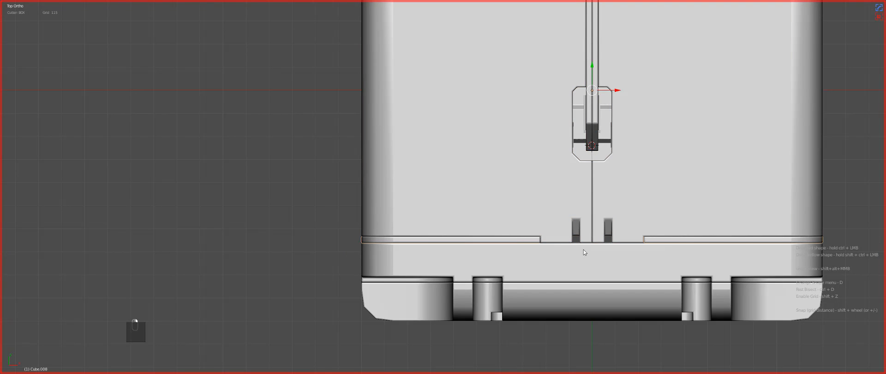
# Bevel the edge at the thin strip's inner end into a slope and finish editing the mesh.
pyautogui.moveTo(583, 249); pyautogui.dragTo(585, 203, button='middle')
pyautogui.press('Tab')
pyautogui.scroll(8, 574, 212)
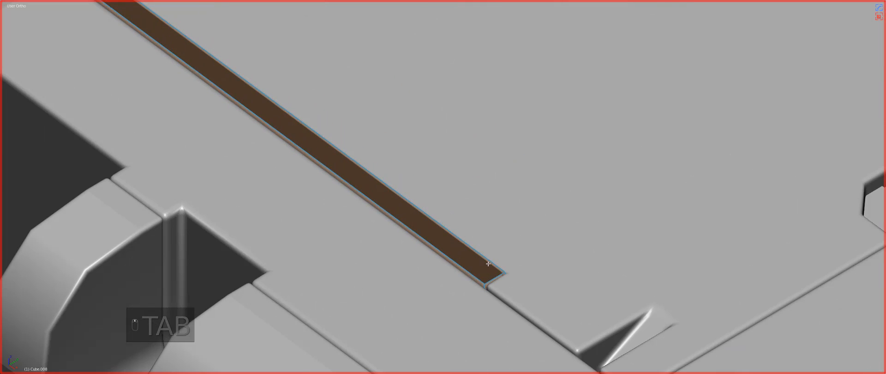
pyautogui.press('q')
pyautogui.press('Escape')
pyautogui.hotkey('ctrl', 'b')
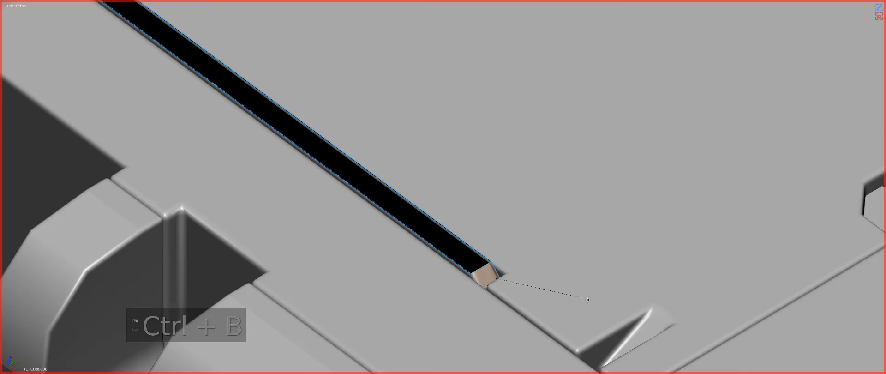
pyautogui.click(591, 301)
pyautogui.press('Tab')
pyautogui.scroll(-8, 486, 216)
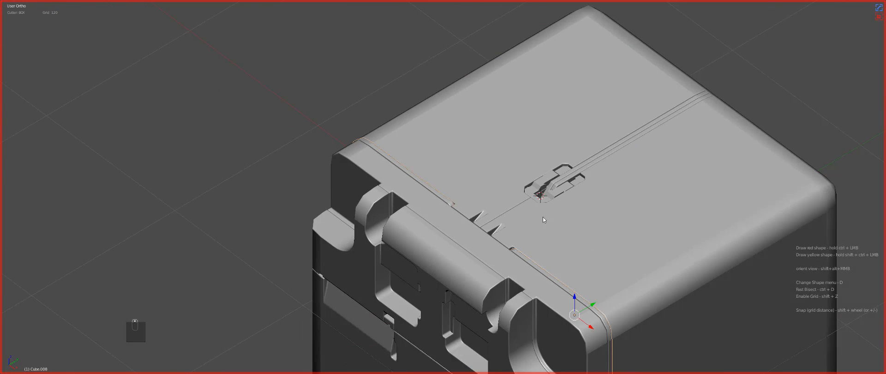
# Select the large top body and split off a rectangular panel around each small front slot, mirrored across the centre line.
pyautogui.moveTo(543, 217); pyautogui.dragTo(564, 234, button='middle')
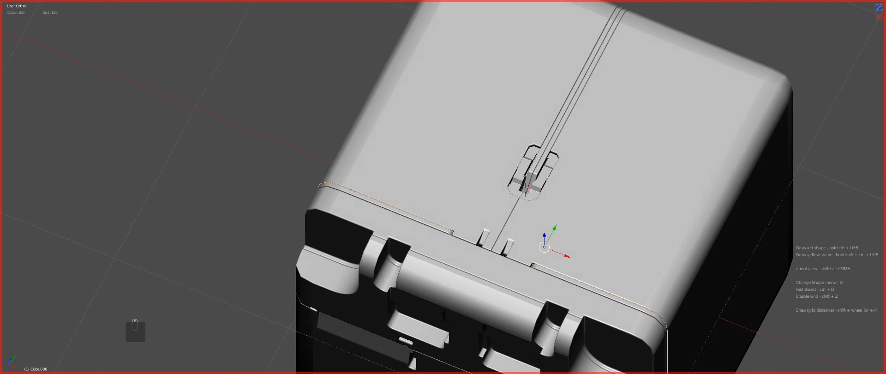
pyautogui.moveTo(576, 139); pyautogui.dragTo(591, 173, button='middle')
pyautogui.scroll(-2, 554, 194)
pyautogui.press('a')
pyautogui.moveTo(519, 221); pyautogui.dragTo(586, 231, button='middle')
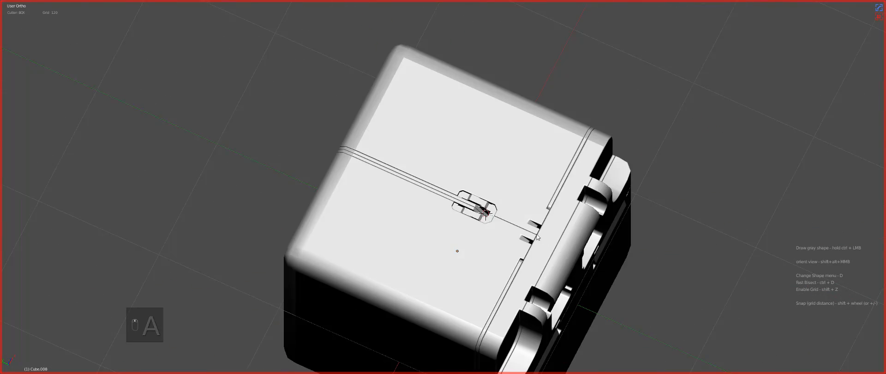
pyautogui.keyDown('shift'); pyautogui.moveTo(517, 256); pyautogui.dragTo(506, 236, button='middle'); pyautogui.keyUp('shift')
pyautogui.scroll(4, 506, 235)
pyautogui.press('z')
pyautogui.press('KP_7')
pyautogui.keyDown('shift'); pyautogui.moveTo(477, 290); pyautogui.dragTo(477, 202, button='middle'); pyautogui.keyUp('shift')
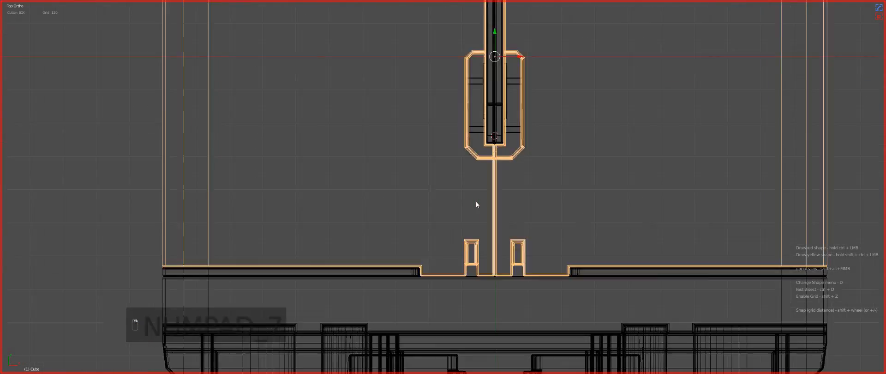
pyautogui.press('z')
pyautogui.scroll(2, 490, 276)
pyautogui.keyDown('shift'); pyautogui.moveTo(490, 278); pyautogui.dragTo(447, 235, button='middle'); pyautogui.keyUp('shift')
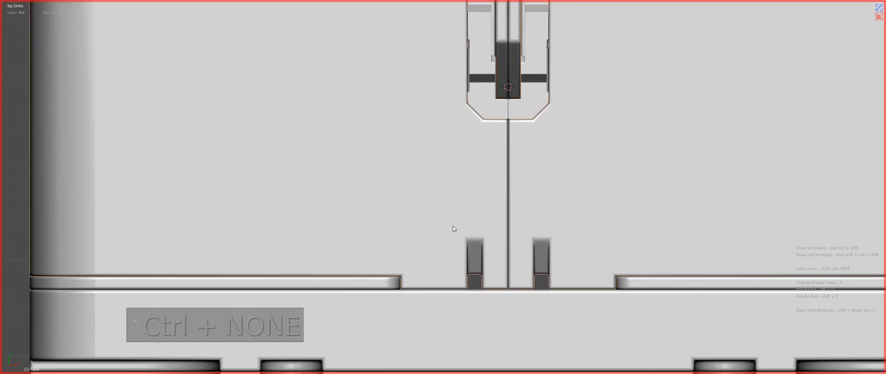
pyautogui.keyDown('ctrl'); pyautogui.moveTo(453, 226); pyautogui.dragTo(497, 325); pyautogui.keyUp('ctrl')
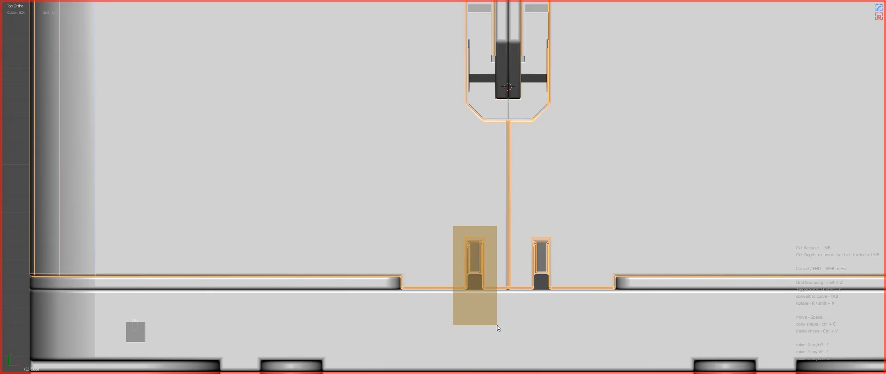
pyautogui.click(483, 248)
# Adjust the Hard Ops bevel on the two new rectangular panels.
pyautogui.press('q')
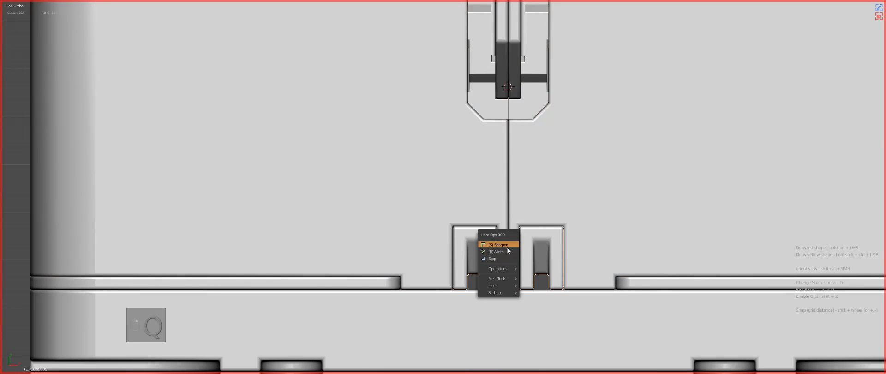
pyautogui.click(507, 247)
pyautogui.click(509, 249)
# Bevel the rear top edges of the two rectangular panels and finish editing the mesh.
pyautogui.moveTo(511, 248); pyautogui.dragTo(476, 314, button='middle')
pyautogui.press('Tab')
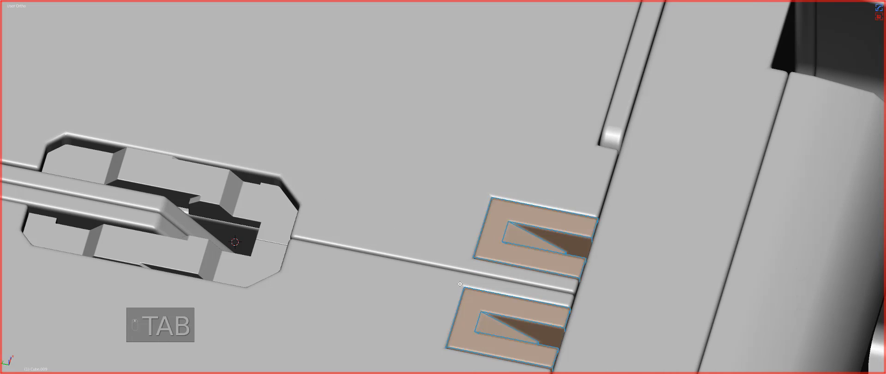
pyautogui.scroll(2, 475, 315)
pyautogui.press('q')
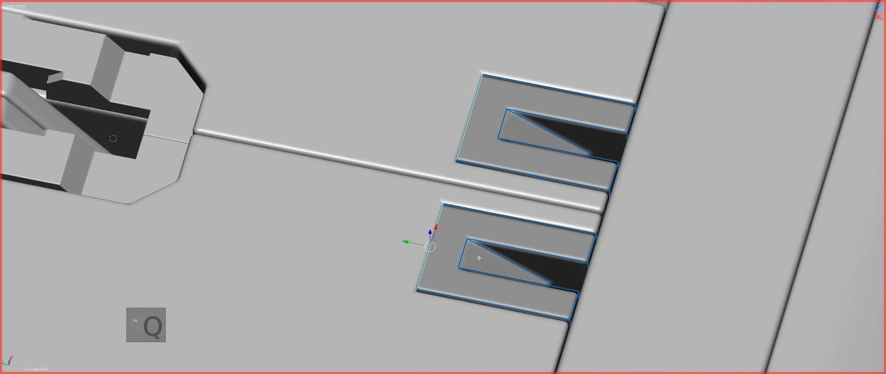
pyautogui.hotkey('ctrl', 'b')
pyautogui.click(486, 258)
pyautogui.press('Tab')
pyautogui.scroll(-3, 483, 251)
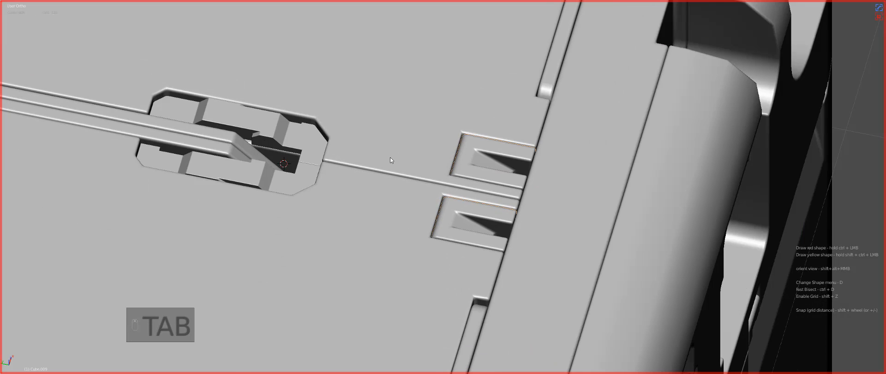
# Cut a tiny notch into the rear edge near each rectangular panel's outer corner, refresh the Hard Ops bevel, and deselect the panels.
pyautogui.press('KP_7')
pyautogui.press('z')
pyautogui.press('z')
pyautogui.scroll(4, 386, 194)
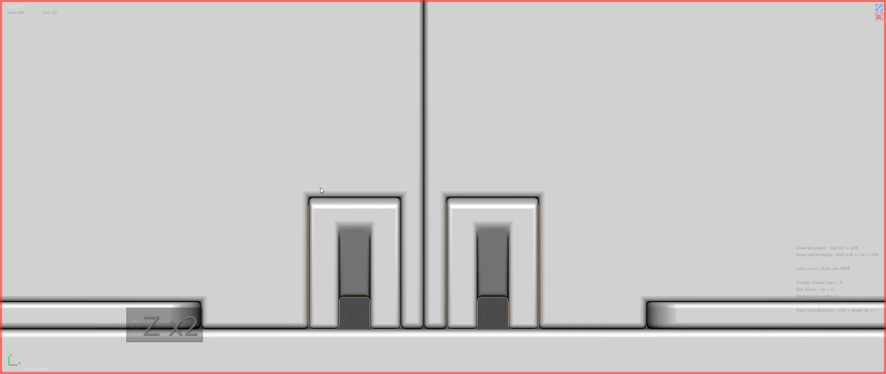
pyautogui.keyDown('ctrl'); pyautogui.moveTo(320, 187); pyautogui.dragTo(326, 220); pyautogui.keyUp('ctrl')
pyautogui.press('q')
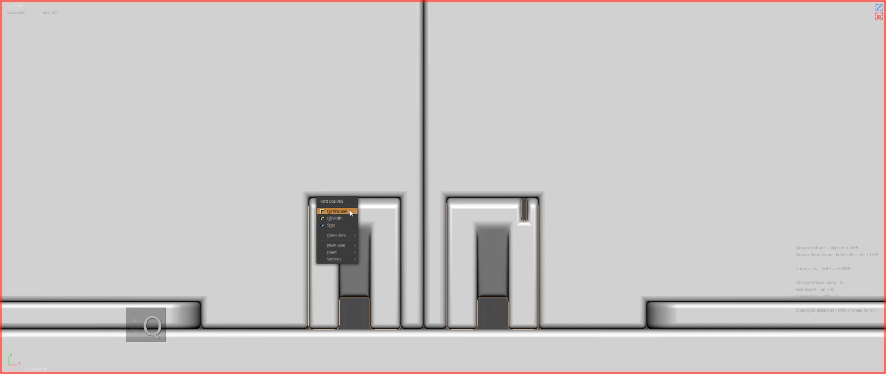
pyautogui.click(351, 217)
pyautogui.click(356, 217)
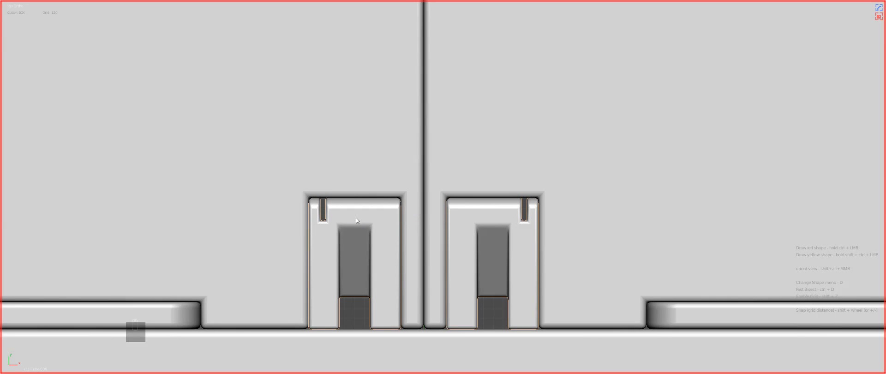
pyautogui.press('a')
# Bevel the front top edges beside the slots on both rectangular panels, finish editing the mesh, and clear the selection.
pyautogui.scroll(-3, 411, 261)
pyautogui.scroll(2, 459, 221)
pyautogui.keyDown('shift'); pyautogui.moveTo(411, 262); pyautogui.dragTo(489, 179, button='middle'); pyautogui.keyUp('shift')
pyautogui.scroll(1, 471, 225)
pyautogui.press('Tab')
pyautogui.rightClick(465, 253)
pyautogui.press('q')
pyautogui.click(510, 264)
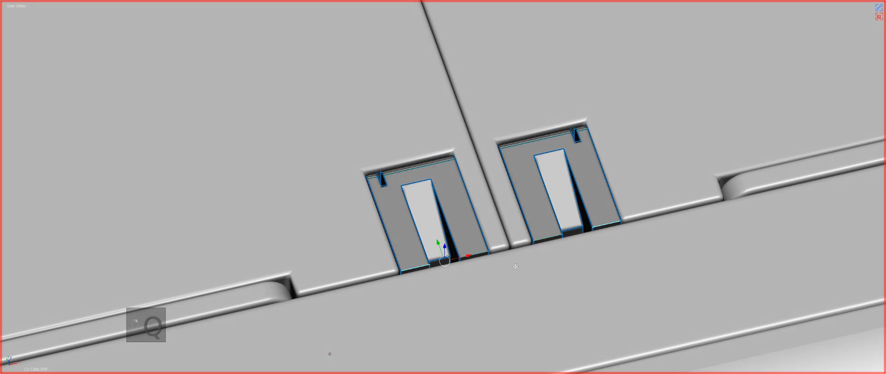
pyautogui.hotkey('ctrl', 'b')
pyautogui.click(535, 281)
pyautogui.press('Tab')
pyautogui.press('a')
pyautogui.press('a')
pyautogui.scroll(-4, 512, 243)
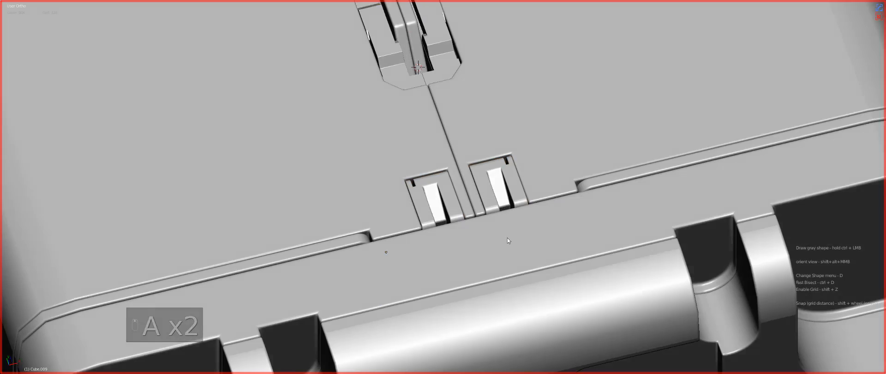
# Select the large top body and bevel its short front edges between the two rectangular panels.
pyautogui.moveTo(507, 237); pyautogui.dragTo(460, 190, button='middle')
pyautogui.scroll(-9, 461, 190)
pyautogui.press('a')
pyautogui.press('a')
pyautogui.scroll(12, 530, 199)
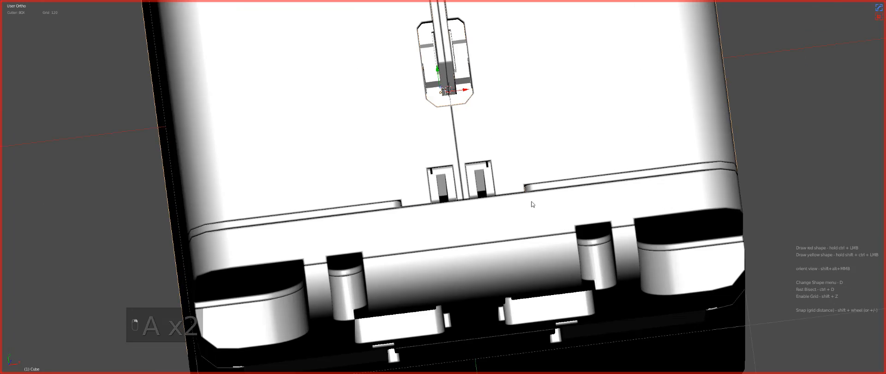
pyautogui.press('Tab')
pyautogui.moveTo(541, 230); pyautogui.dragTo(549, 218, button='middle')
pyautogui.press('q')
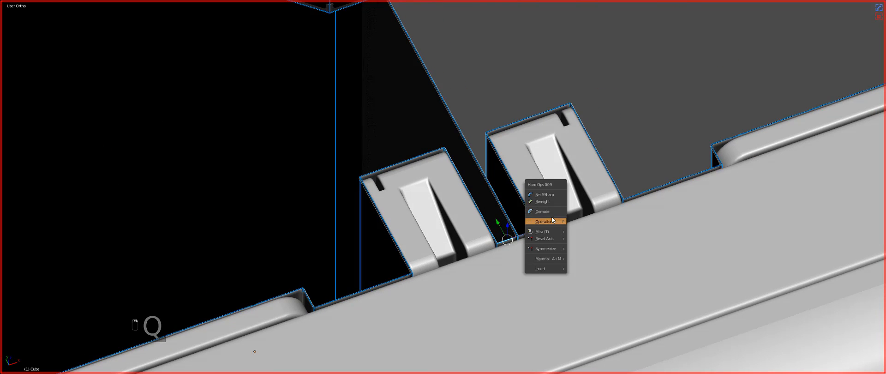
pyautogui.click(550, 216)
pyautogui.hotkey('ctrl', 'b')
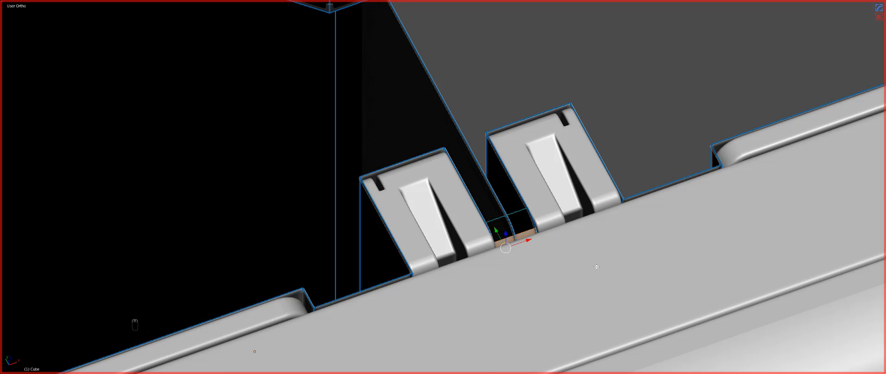
pyautogui.press('Tab')
# Finish editing the top body's mesh and clear the selection.
pyautogui.scroll(-8, 520, 203)
pyautogui.moveTo(520, 203); pyautogui.dragTo(513, 158, button='middle')
pyautogui.press('a')
pyautogui.press('a')
pyautogui.press('a')
pyautogui.scroll(10, 413, 211)
pyautogui.press('Tab')
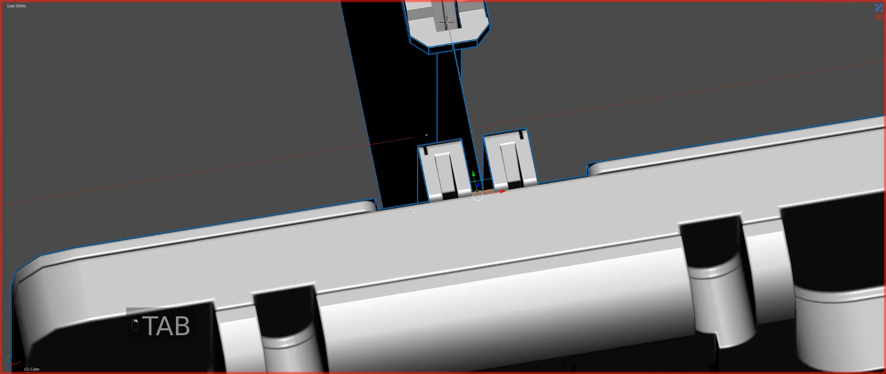
pyautogui.hotkey('ctrl', 'd')
pyautogui.press('Tab')
pyautogui.scroll(-10, 450, 215)
pyautogui.press('a')
pyautogui.press('a')
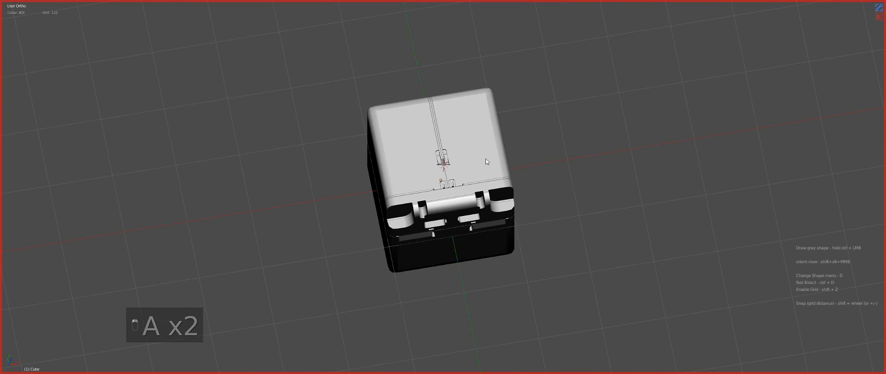
pyautogui.press('a')
# Select the lower front body and split a rectangular panel off one side of its front face with a BoxCutter split box drawn from above.
pyautogui.press('KP_1')
pyautogui.scroll(6, 480, 162)
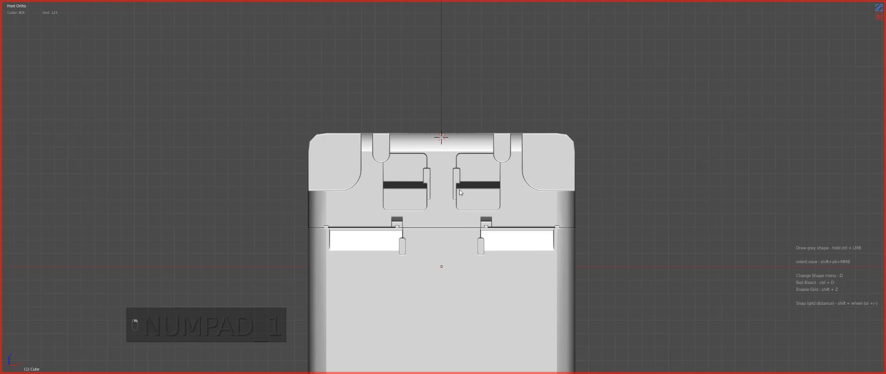
pyautogui.click(479, 165)
pyautogui.press('z')
pyautogui.press('z')
pyautogui.press('KP_1')
pyautogui.press('KP_7')
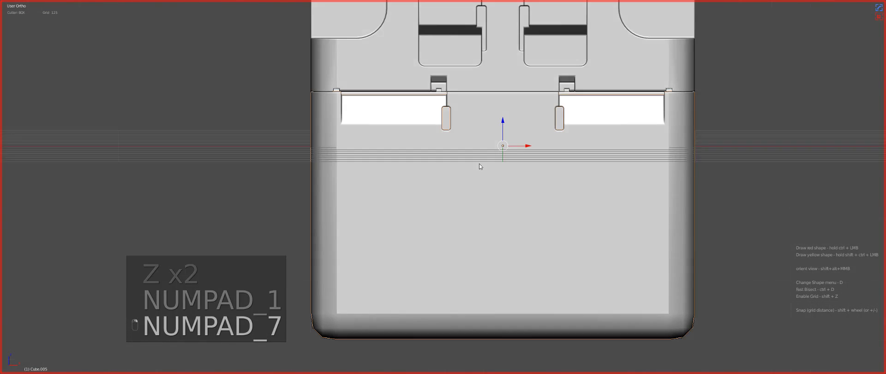
pyautogui.press('z')
pyautogui.keyDown('shift'); pyautogui.moveTo(460, 226); pyautogui.dragTo(487, 204, button='middle'); pyautogui.keyUp('shift')
pyautogui.scroll(3, 420, 198)
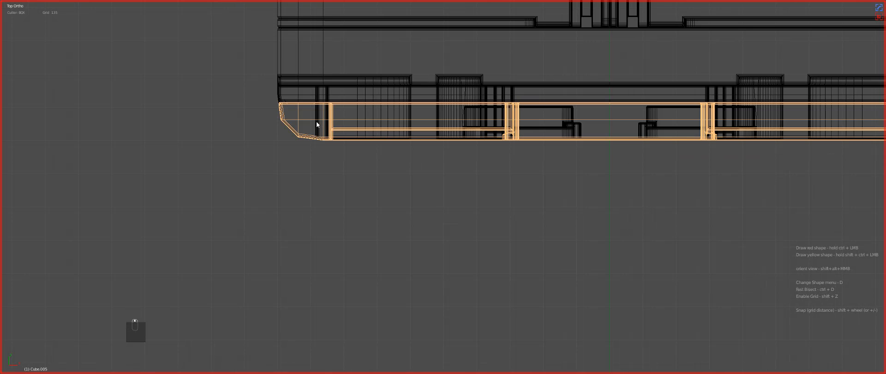
pyautogui.keyDown('ctrl'); pyautogui.moveTo(317, 122); pyautogui.dragTo(527, 190); pyautogui.keyUp('ctrl')
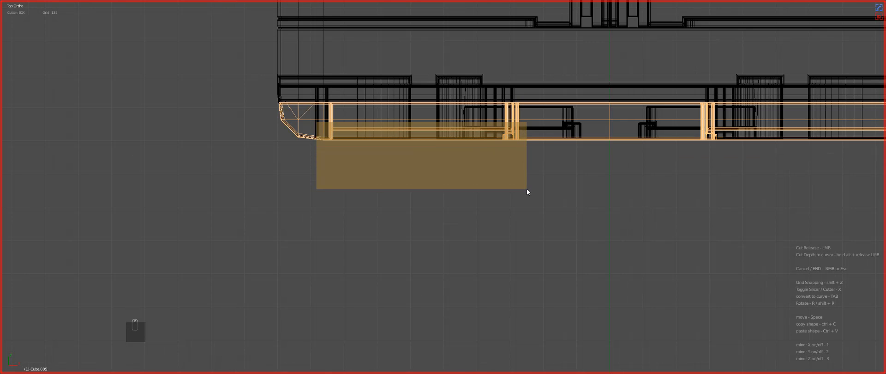
pyautogui.press('KP_1')
pyautogui.press('z')
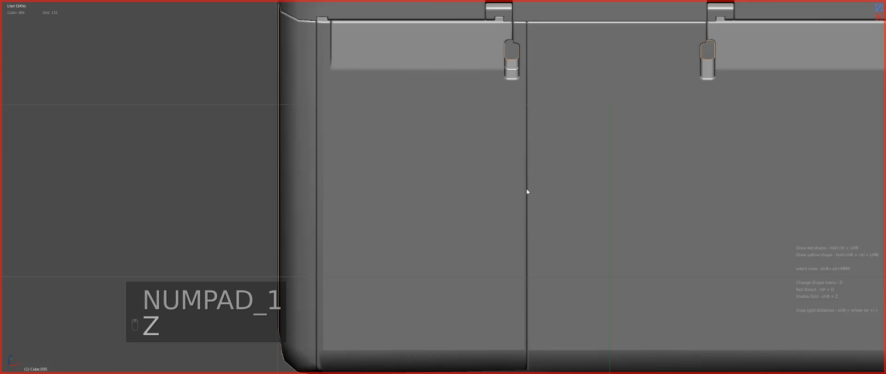
# Check that the new front panel is detached from the lower body by moving it temporarily.
pyautogui.keyDown('shift'); pyautogui.moveTo(475, 95); pyautogui.dragTo(474, 170, button='middle'); pyautogui.keyUp('shift')
pyautogui.press('a')
pyautogui.rightClick(475, 168)
pyautogui.press('g')
pyautogui.rightClick(461, 194)
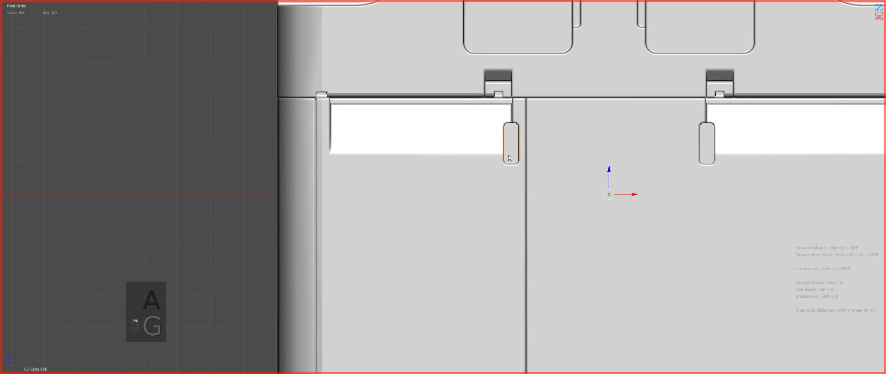
pyautogui.moveTo(501, 149)
pyautogui.mouseDown(button='middle')
pyautogui.moveTo(548, 193)
pyautogui.moveTo(533, 170)
pyautogui.moveTo(521, 232)
pyautogui.moveTo(517, 140)
pyautogui.mouseUp(button='middle')
pyautogui.press('g')
pyautogui.rightClick(580, 219)
pyautogui.scroll(-3, 531, 173)
pyautogui.press('z')
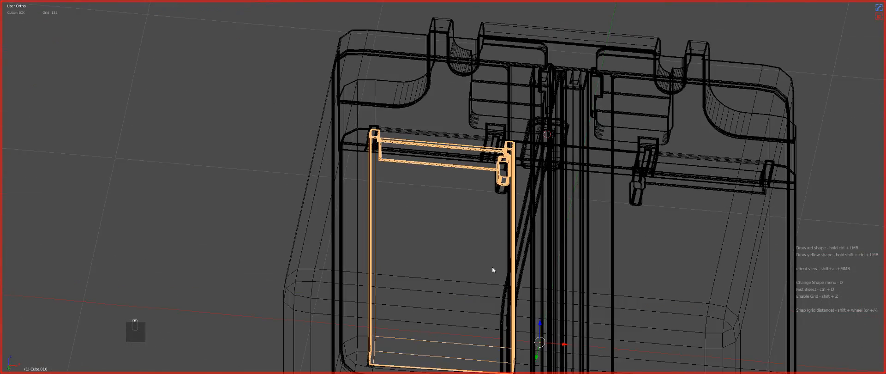
pyautogui.press('z')
# Edit the lower body, reveal its hidden mesh, and slide the edge beside the panel opening's lower outer corner.
pyautogui.keyDown('shift'); pyautogui.moveTo(453, 334); pyautogui.dragTo(505, 176, button='middle'); pyautogui.keyUp('shift')
pyautogui.scroll(3, 440, 202)
pyautogui.scroll(3, 440, 202)
pyautogui.keyDown('shift'); pyautogui.moveTo(378, 245); pyautogui.dragTo(484, 206, button='middle'); pyautogui.keyUp('shift')
pyautogui.scroll(4, 484, 206)
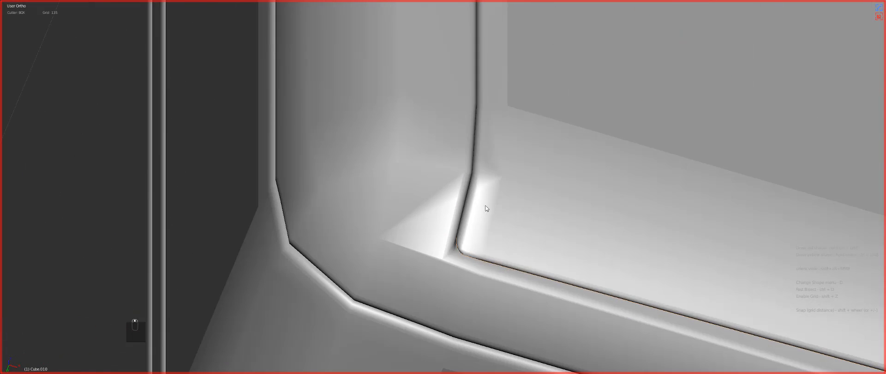
pyautogui.scroll(1, 484, 207)
pyautogui.press('Tab')
pyautogui.press('Tab')
pyautogui.rightClick(433, 253)
pyautogui.press('Tab')
pyautogui.keyDown('shift'); pyautogui.moveTo(457, 231); pyautogui.dragTo(458, 185, button='middle'); pyautogui.keyUp('shift')
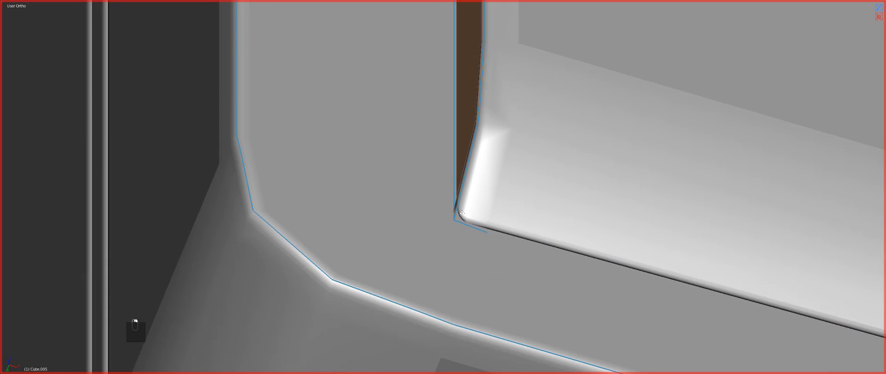
pyautogui.hotkey('alt', 'h')
pyautogui.press('a')
pyautogui.rightClick(486, 246)
pyautogui.press('g')
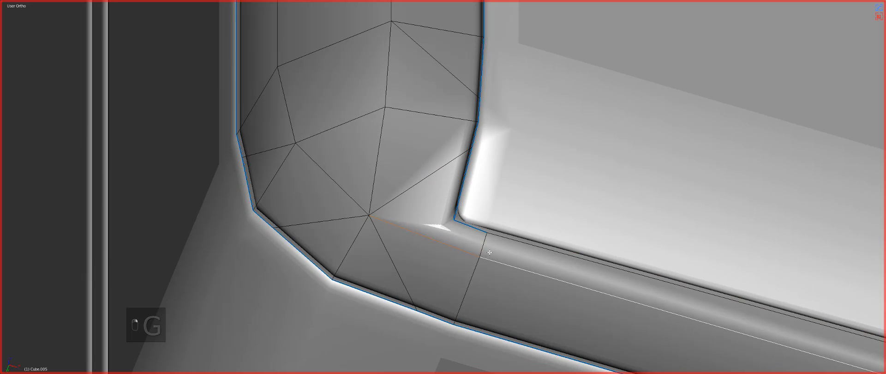
pyautogui.rightClick(503, 254)
pyautogui.rightClick(503, 254)
pyautogui.press('g')
pyautogui.press('g')
# Dissolve the surplus diagonal edges around the body's lower corner and finish editing the mesh.
pyautogui.rightClick(393, 259)
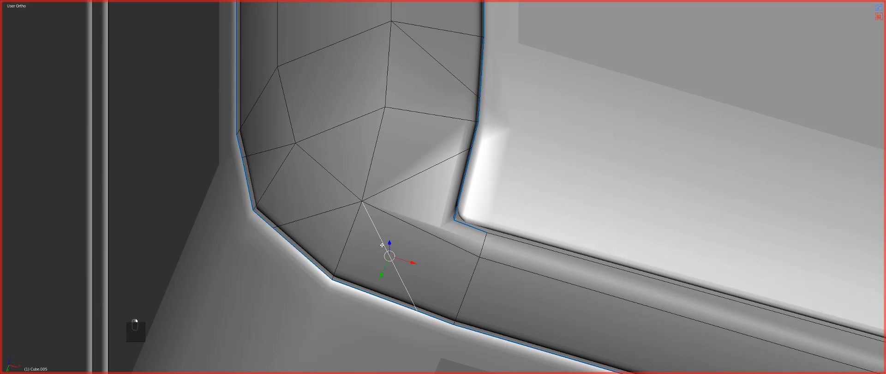
pyautogui.hotkey('ctrl', 'x')
pyautogui.rightClick(339, 206)
pyautogui.hotkey('ctrl', 'x')
pyautogui.rightClick(419, 173)
pyautogui.hotkey('ctrl', 'x')
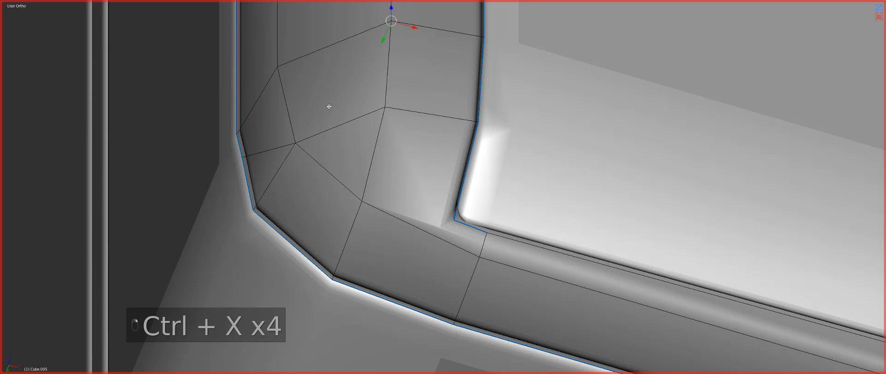
pyautogui.hotkey('ctrl', 'x')
pyautogui.scroll(-3, 271, 151)
pyautogui.press('Tab')
# Apply Hard Ops sharpening to the lower body and to the new front panel.
pyautogui.moveTo(475, 190); pyautogui.dragTo(496, 177, button='middle')
pyautogui.press('q')
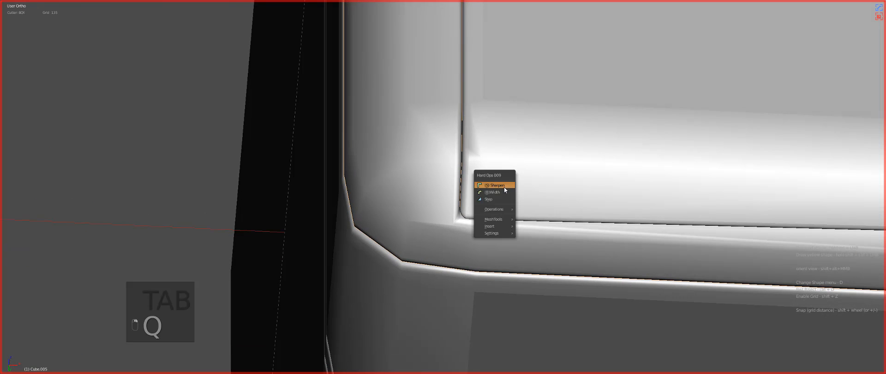
pyautogui.click(504, 186)
pyautogui.click(512, 191)
pyautogui.scroll(-3, 519, 170)
pyautogui.press('a')
pyautogui.rightClick(501, 152)
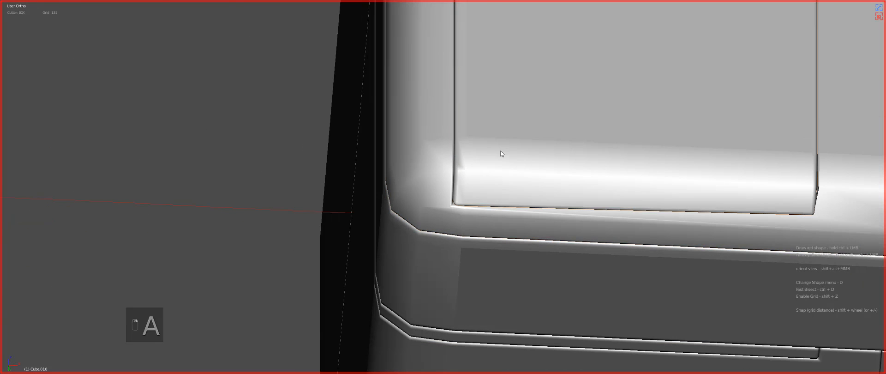
pyautogui.press('q')
pyautogui.click(501, 153)
pyautogui.click(503, 152)
# Reveal the front panel's hidden mesh, dissolve the surplus edge at its lower outer corner, and finish editing.
pyautogui.scroll(3, 499, 157)
pyautogui.press('Tab')
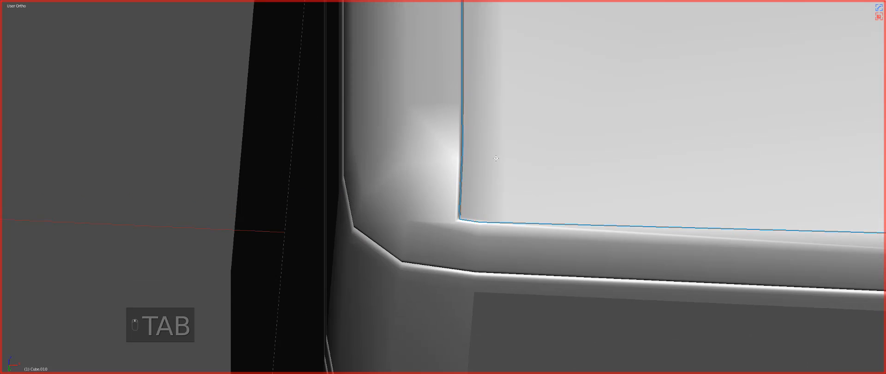
pyautogui.hotkey('alt', 'h')
pyautogui.click(471, 165)
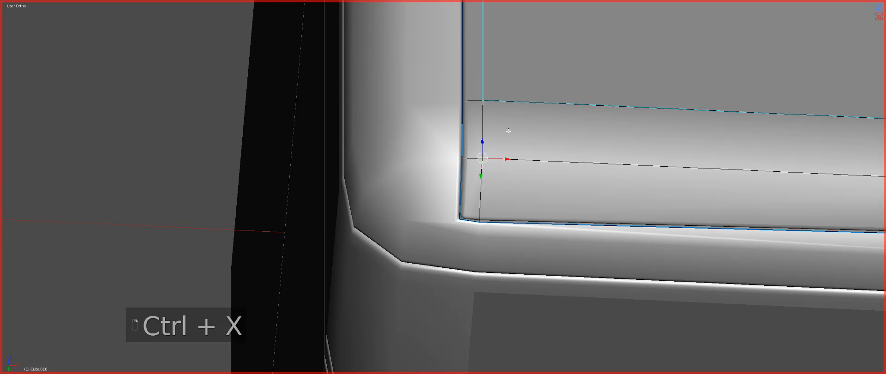
pyautogui.scroll(-4, 508, 131)
pyautogui.press('Tab')
pyautogui.scroll(-5, 566, 114)
pyautogui.keyDown('shift'); pyautogui.moveTo(547, 54); pyautogui.dragTo(538, 166, button='middle'); pyautogui.keyUp('shift')
pyautogui.press('a')
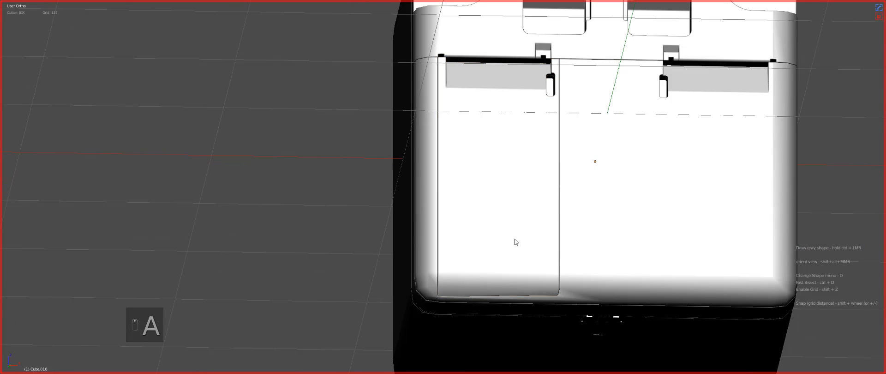
# Edit the lower body and mark the bottom edge of the panel opening as sharp with Hard Ops.
pyautogui.click(515, 242)
pyautogui.press('KP_1')
pyautogui.scroll(5, 600, 235)
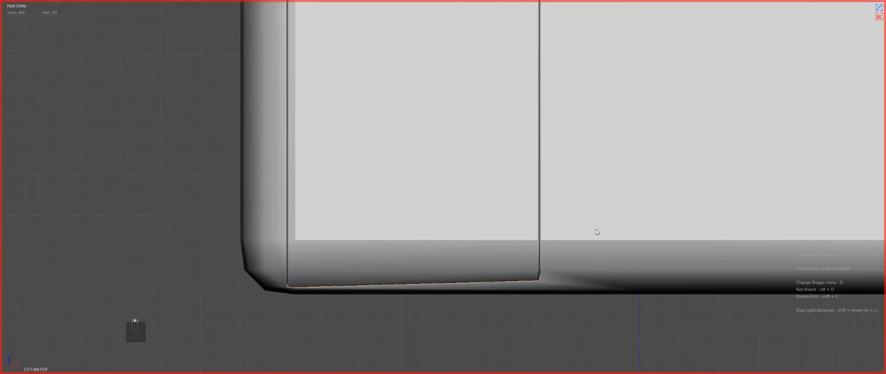
pyautogui.press('Tab')
pyautogui.moveTo(586, 212); pyautogui.dragTo(564, 168, button='middle')
pyautogui.scroll(3, 590, 199)
pyautogui.moveTo(590, 200); pyautogui.dragTo(577, 221, button='middle')
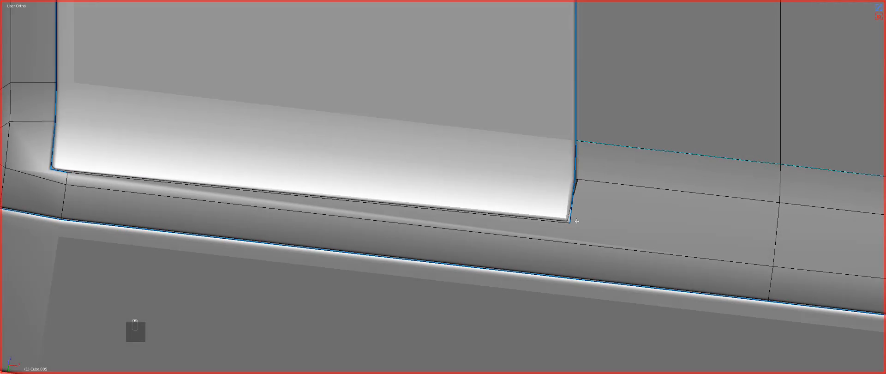
pyautogui.press('z')
pyautogui.press('z')
pyautogui.click(417, 209)
pyautogui.press('z')
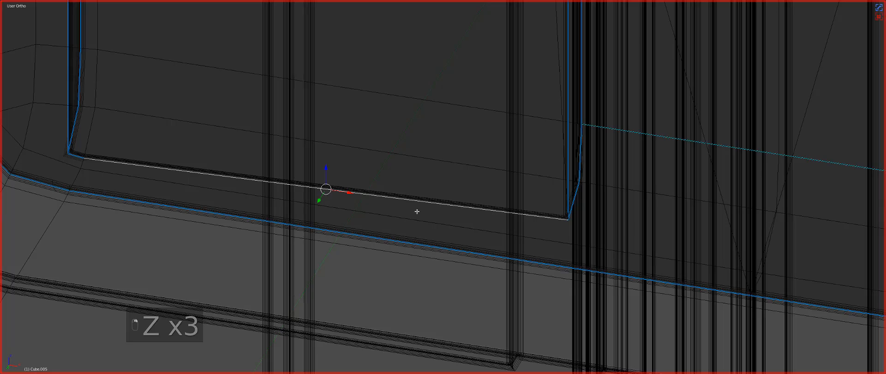
pyautogui.press('z')
pyautogui.keyDown('shift'); pyautogui.moveTo(417, 211); pyautogui.dragTo(576, 223, button='middle'); pyautogui.keyUp('shift')
pyautogui.press('q')
pyautogui.click(575, 219)
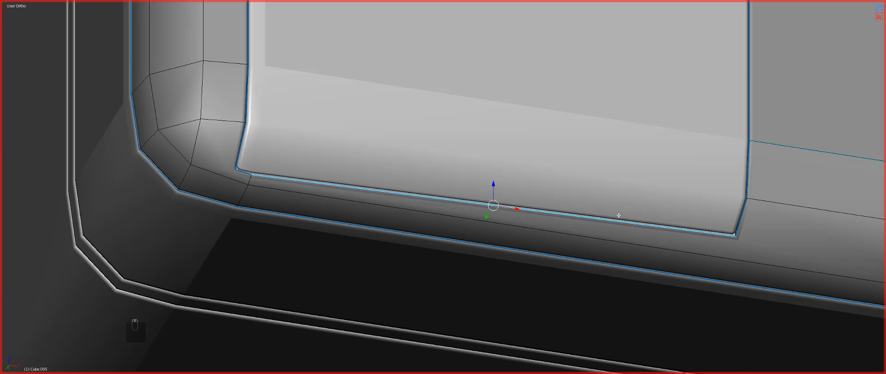
# Connect the panel opening's lower inner corner to the vertex below it.
pyautogui.keyDown('shift'); pyautogui.moveTo(739, 232); pyautogui.dragTo(568, 194, button='middle'); pyautogui.keyUp('shift')
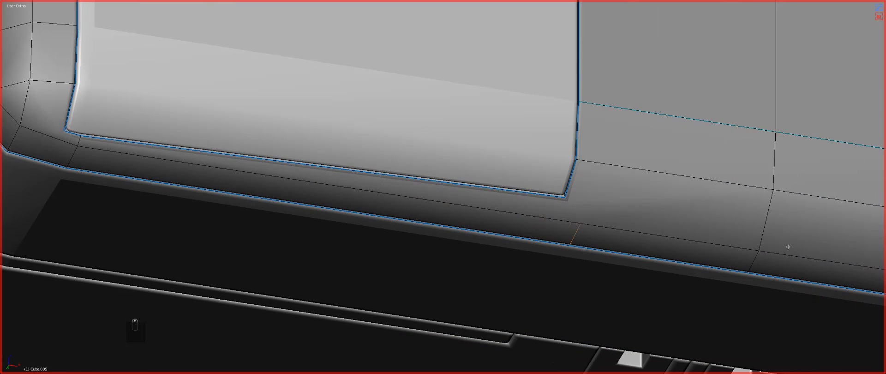
pyautogui.hotkey('ctrl', 'Tab')
pyautogui.click(636, 215)
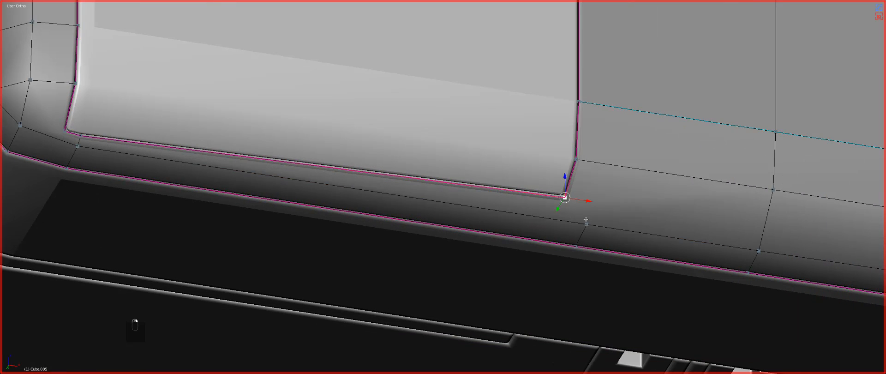
pyautogui.press('j')
# Add a vertical loop cut beside the panel opening, connect its lower end to the vertex below, and finish editing.
pyautogui.click(638, 163)
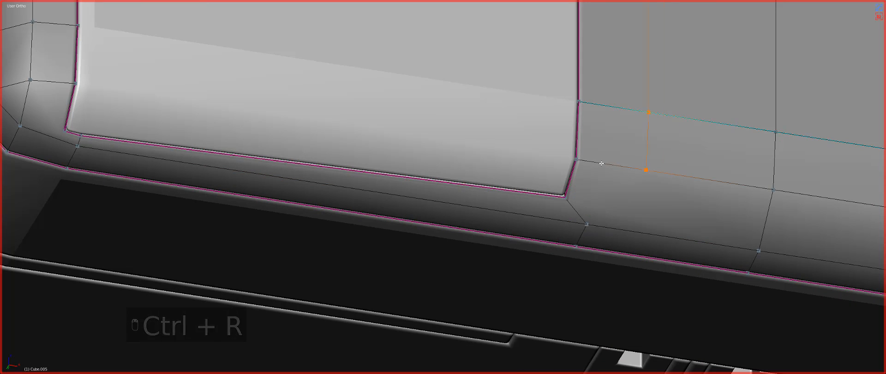
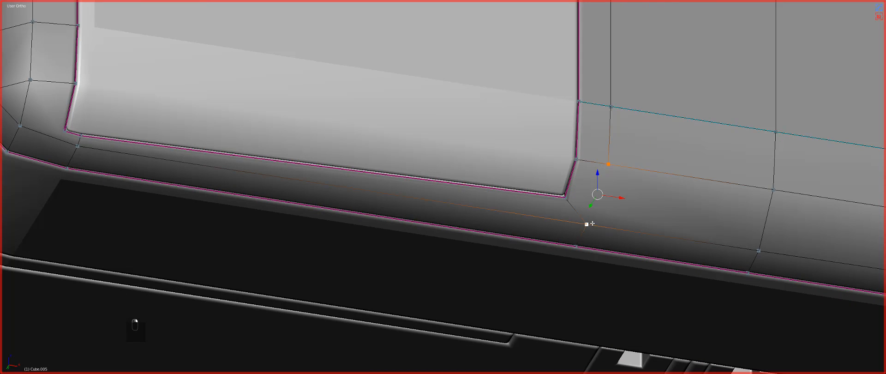
pyautogui.press('h')
pyautogui.hotkey('ctrl', 'z')
pyautogui.press('j')
pyautogui.scroll(-5, 592, 223)
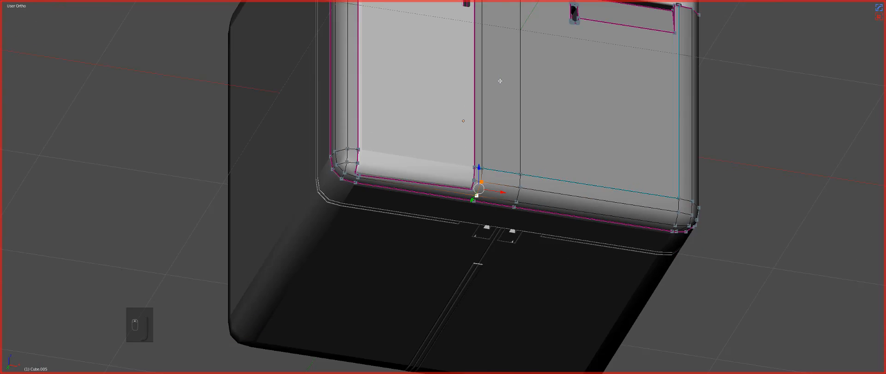
pyautogui.keyDown('shift'); pyautogui.moveTo(499, 80); pyautogui.dragTo(541, 185, button='middle'); pyautogui.keyUp('shift')
pyautogui.press('Tab')
# Mirror the lower body across X and mirror the front panel to the body's other side with Hard Ops.
pyautogui.moveTo(548, 106); pyautogui.dragTo(540, 151, button='middle')
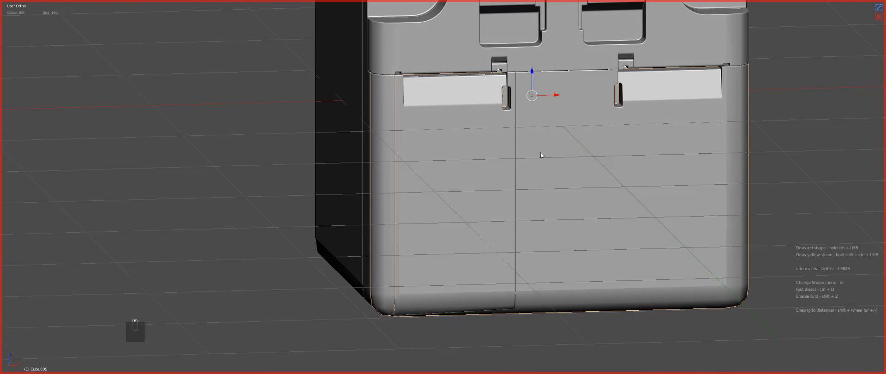
pyautogui.hotkey('alt', 'x')
pyautogui.press('a')
pyautogui.rightClick(476, 226)
pyautogui.keyDown('shift'); pyautogui.rightClick(571, 178); pyautogui.keyUp('shift')
pyautogui.hotkey('alt', 'shift', 'x')
pyautogui.press('a')
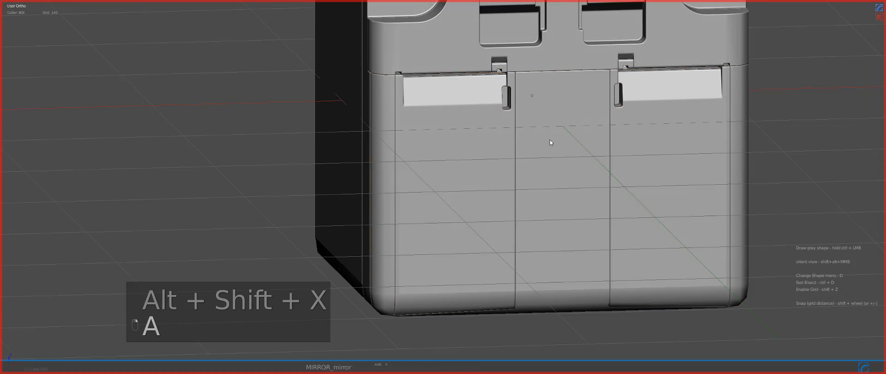
# Bevel the front top edge of the lower body's middle section between the two panels, then finish editing.
pyautogui.rightClick(557, 160)
pyautogui.press('z')
pyautogui.moveTo(557, 159)
pyautogui.mouseDown(button='middle')
pyautogui.moveTo(567, 118)
pyautogui.moveTo(513, 217)
pyautogui.mouseUp(button='middle')
pyautogui.press('z')
pyautogui.scroll(3, 556, 151)
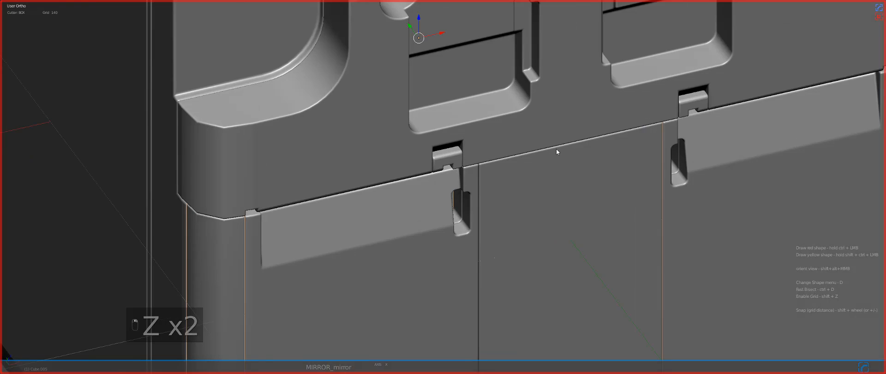
pyautogui.press('Tab')
pyautogui.scroll(1, 556, 151)
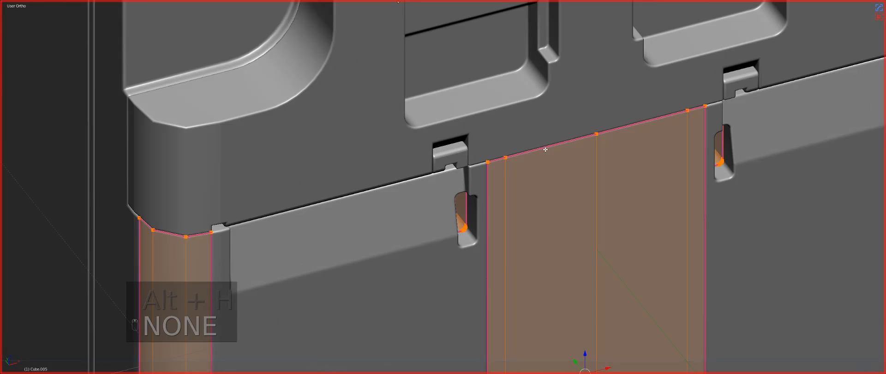
pyautogui.hotkey('ctrl', 'Tab')
pyautogui.click(527, 156)
pyautogui.rightClick(499, 158)
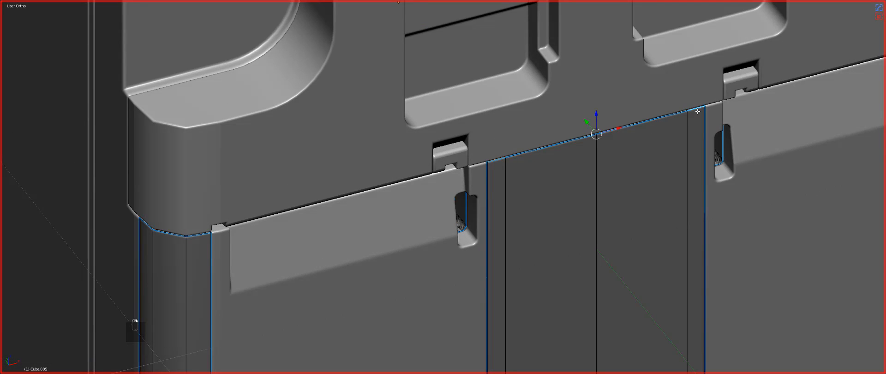
pyautogui.press('z')
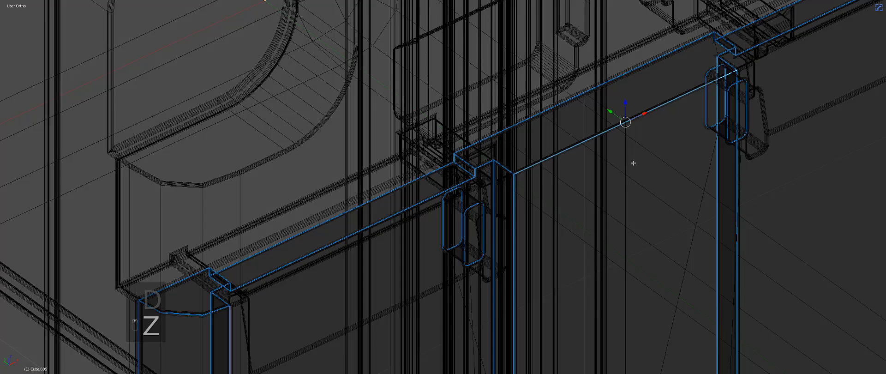
pyautogui.press('q')
pyautogui.hotkey('ctrl', 'b')
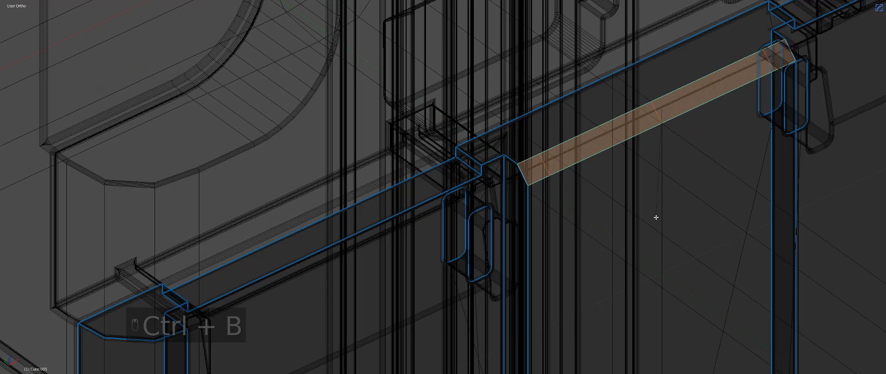
pyautogui.click(657, 211)
pyautogui.press('z')
pyautogui.press('Tab')
# Examine the bevelled middle section and surrounding bodies in shaded and wireframe display, including from the top.
pyautogui.scroll(-3, 648, 203)
pyautogui.press('a')
pyautogui.press('a')
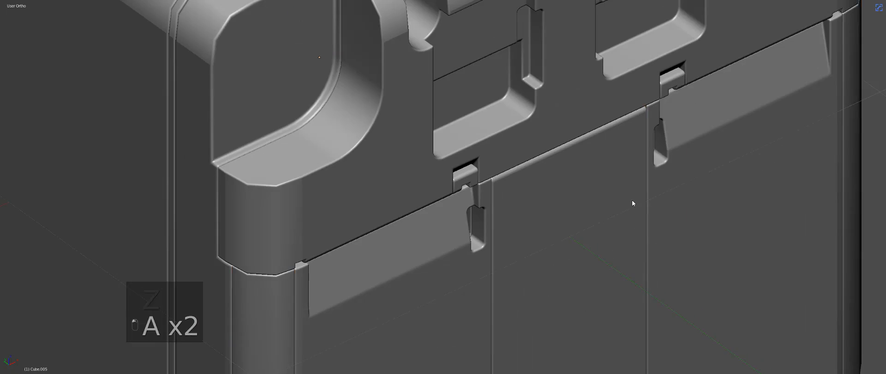
pyautogui.moveTo(632, 200); pyautogui.dragTo(554, 197, button='middle')
pyautogui.scroll(-2, 555, 197)
pyautogui.press('a')
pyautogui.rightClick(524, 214)
pyautogui.press('z')
pyautogui.press('z')
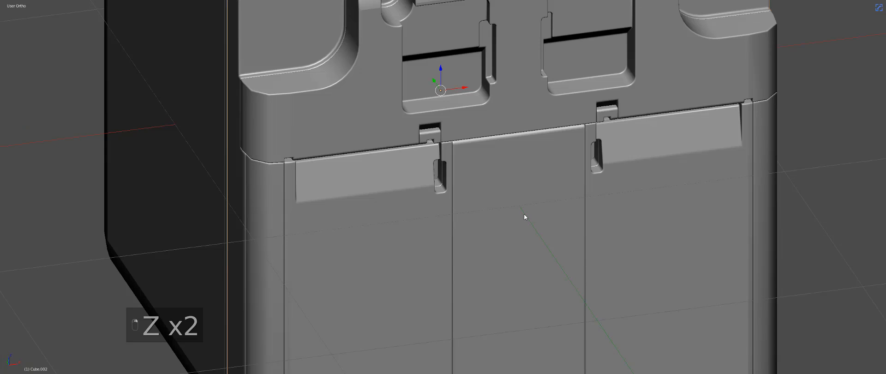
pyautogui.press('z')
pyautogui.press('z')
pyautogui.press('z')
pyautogui.rightClick(523, 212)
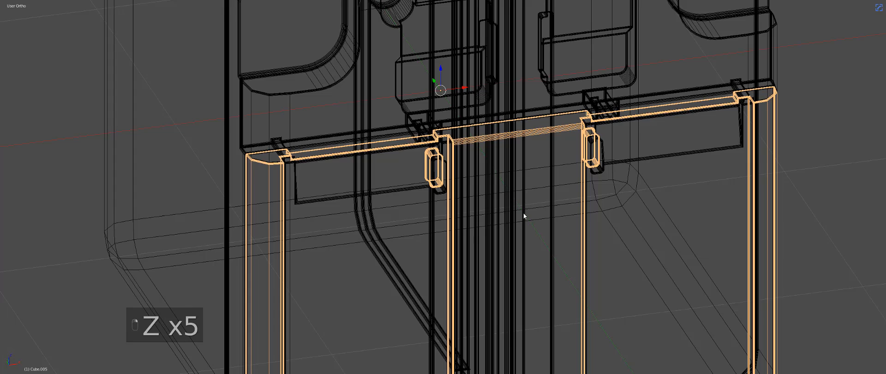
pyautogui.press('KP_7')
pyautogui.scroll(2, 501, 221)
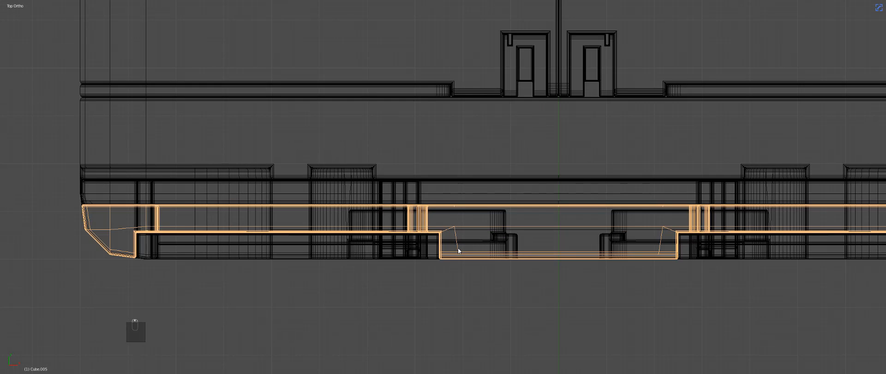
# Cut a narrow vertical notch with fully rounded ends into the middle section's top edge near its left side with BoxCutter.
pyautogui.press('z')
pyautogui.press('KP_1')
pyautogui.press('KP_Decimal')
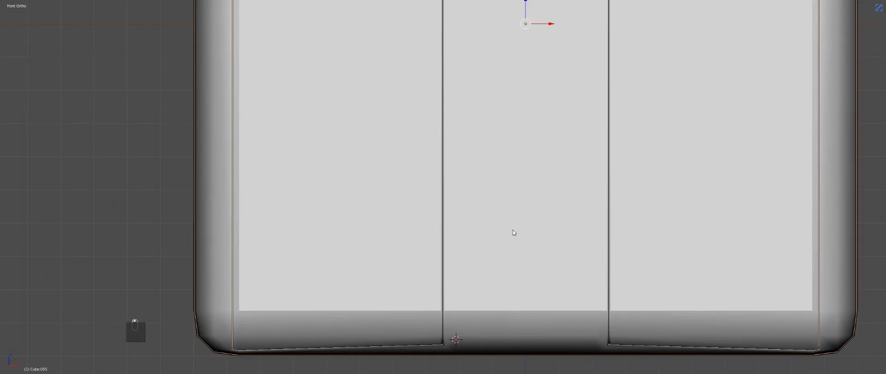
pyautogui.scroll(-4, 513, 232)
pyautogui.scroll(4, 485, 130)
pyautogui.keyDown('ctrl'); pyautogui.moveTo(466, 95); pyautogui.dragTo(485, 142); pyautogui.keyUp('ctrl')
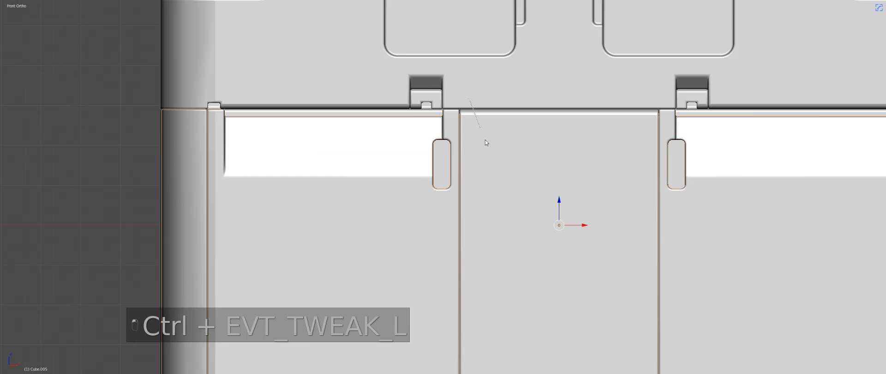
pyautogui.hotkey('alt', 'w')
pyautogui.moveTo(468, 96); pyautogui.dragTo(486, 145)
pyautogui.press('Tab')
pyautogui.moveTo(488, 144); pyautogui.dragTo(510, 138, button='middle')
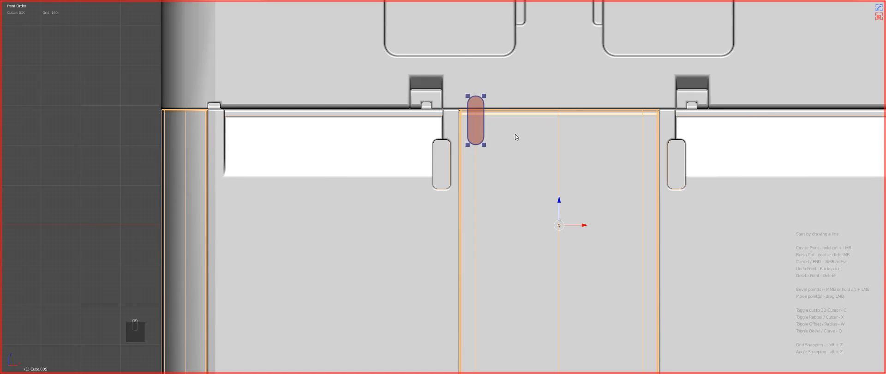
pyautogui.click(475, 126)
# Symmetrize the lower body on the negative X axis with Hard Ops to repeat the notch, then clear the selection.
pyautogui.moveTo(475, 126); pyautogui.dragTo(536, 166, button='middle')
pyautogui.hotkey('alt', 'x')
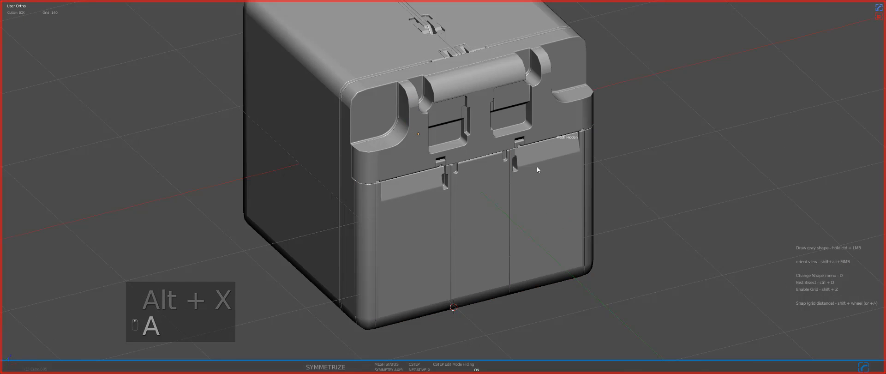
pyautogui.press('KP_1')
pyautogui.press('a')
pyautogui.press('a')
pyautogui.moveTo(401, 111); pyautogui.dragTo(502, 183, button='middle')
pyautogui.press('a')
pyautogui.press('a')
pyautogui.press('a')
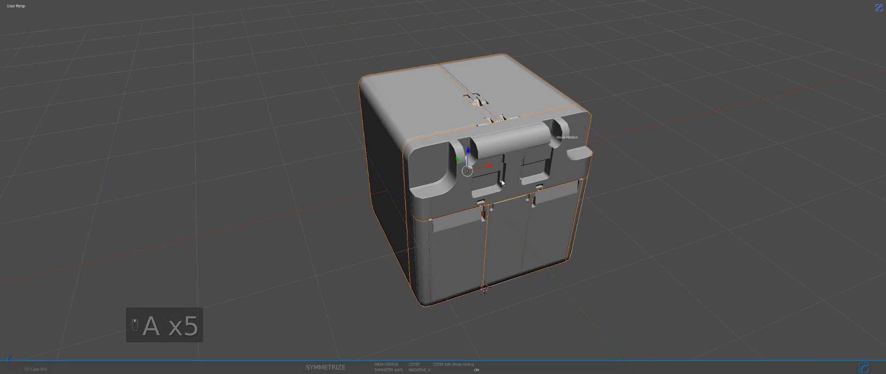
pyautogui.press('a')
# Examine the upper front body's corner recess from the top, front and tilted views, and activate BoxCutter.
pyautogui.press('KP_7')
pyautogui.press('KP_4')
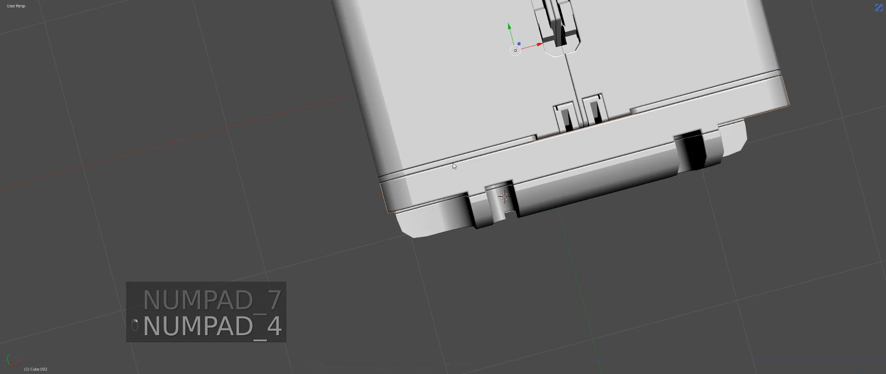
pyautogui.press('KP_7')
pyautogui.press('KP_5')
pyautogui.press('z')
pyautogui.scroll(2, 440, 179)
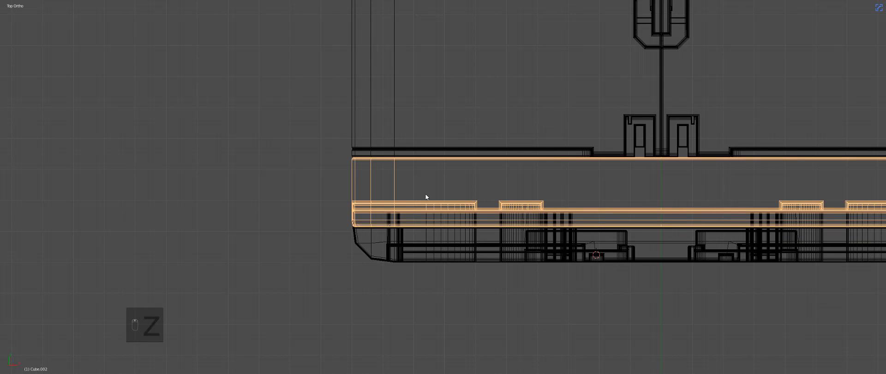
pyautogui.press('z')
pyautogui.press('z')
pyautogui.press('z')
pyautogui.press('KP_1')
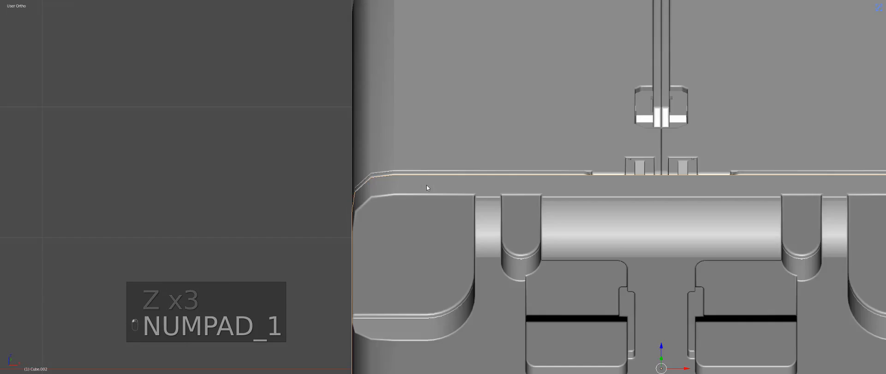
pyautogui.scroll(3, 464, 220)
pyautogui.press('KP_8')
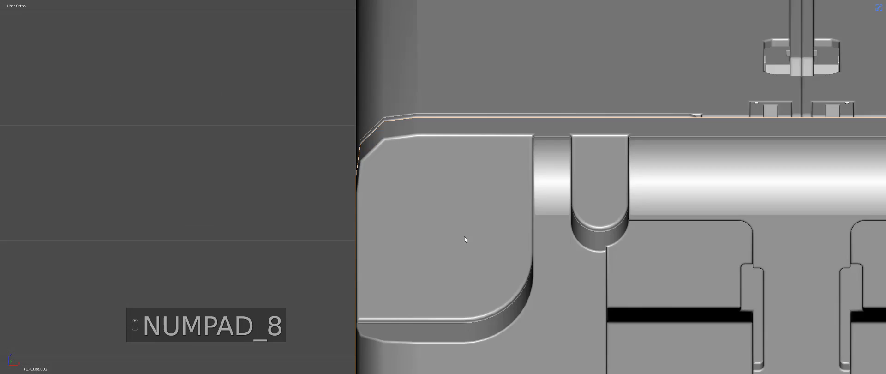
pyautogui.press('KP_8')
pyautogui.press('KP_8')
pyautogui.press('KP_8')
pyautogui.press('KP_7')
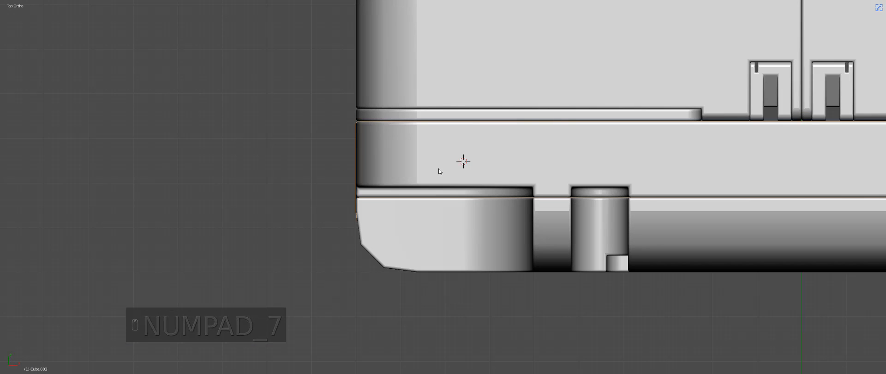
pyautogui.press('KP_1')
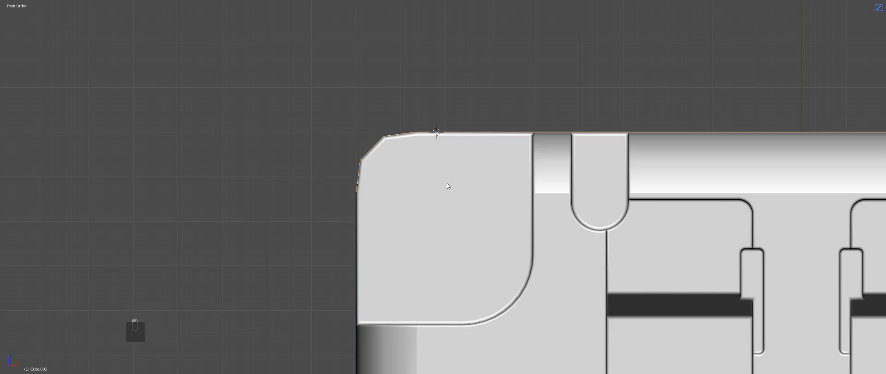
pyautogui.hotkey('alt', 'w')
pyautogui.press('KP_8')
pyautogui.press('KP_8')
pyautogui.press('KP_8')
pyautogui.press('KP_8')
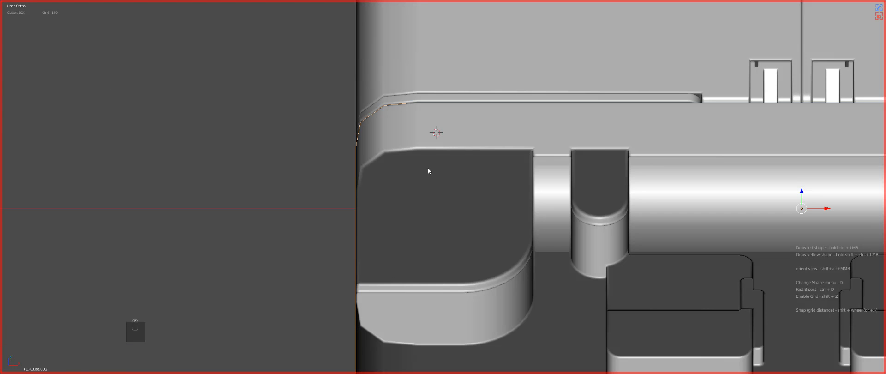
pyautogui.keyDown('ctrl'); pyautogui.moveTo(428, 171); pyautogui.dragTo(415, 168); pyautogui.keyUp('ctrl')
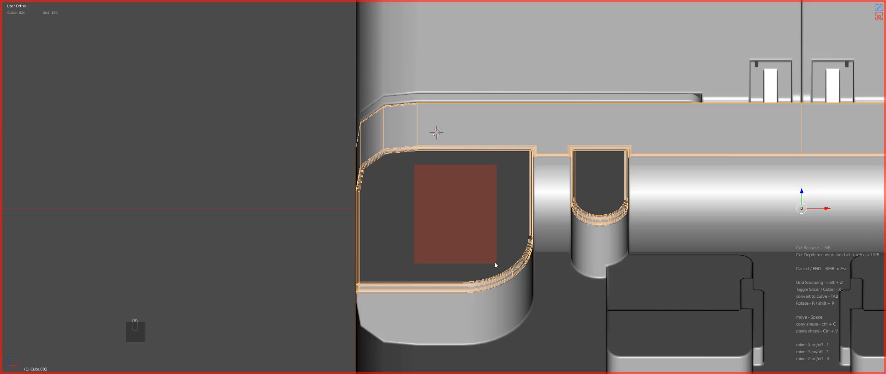
pyautogui.press('Tab')
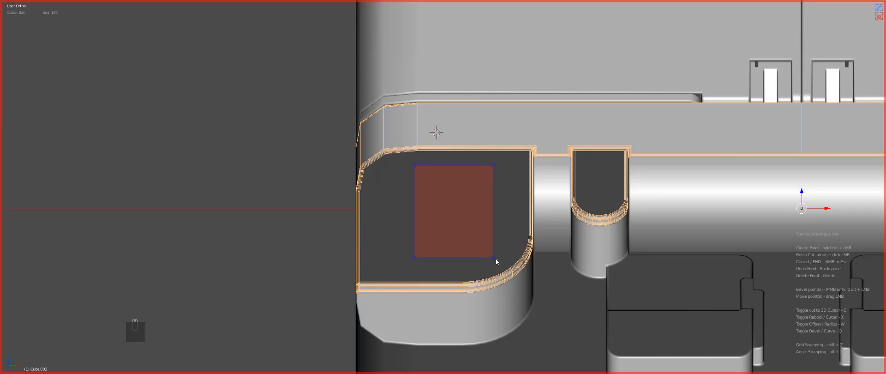
pyautogui.rightClick(473, 233)
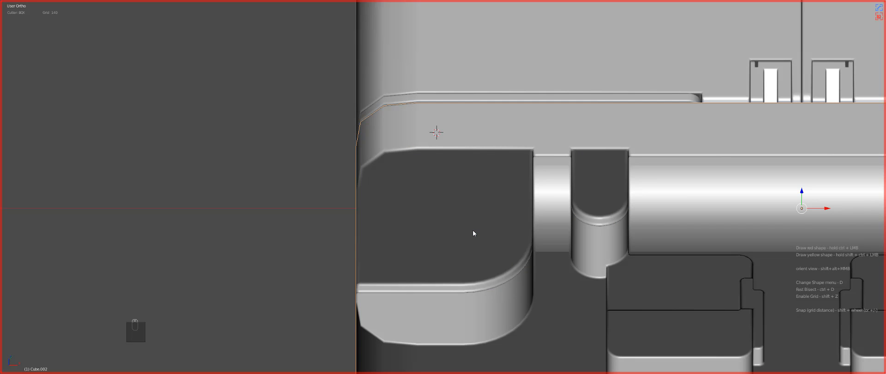
# Place the 3D cursor within the upper front body's thickness in the wireframe side view.
pyautogui.press('z')
pyautogui.press('KP_1')
pyautogui.press('KP_3')
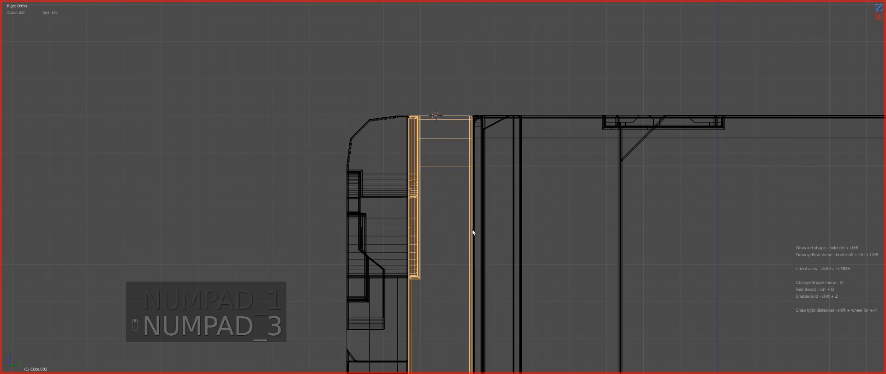
pyautogui.click(451, 245)
pyautogui.press('z')
# Cut a rectangular opening with a rounded lower inner corner into the face of the corner recess with BoxCutter.
pyautogui.press('KP_1')
pyautogui.press('KP_8')
pyautogui.press('KP_8')
pyautogui.press('KP_8')
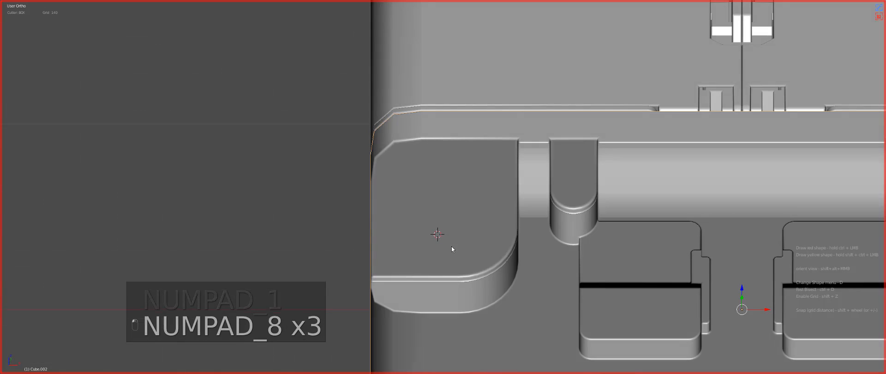
pyautogui.keyDown('ctrl'); pyautogui.moveTo(409, 158); pyautogui.dragTo(486, 242); pyautogui.keyUp('ctrl')
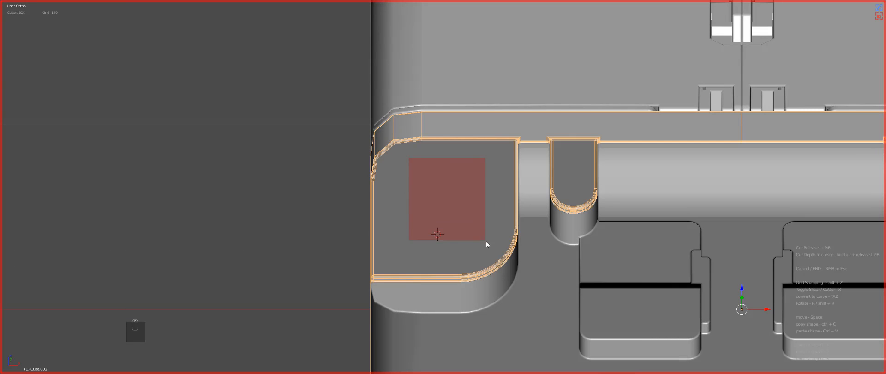
pyautogui.press('Tab')
pyautogui.moveTo(488, 248); pyautogui.dragTo(505, 230, button='middle')
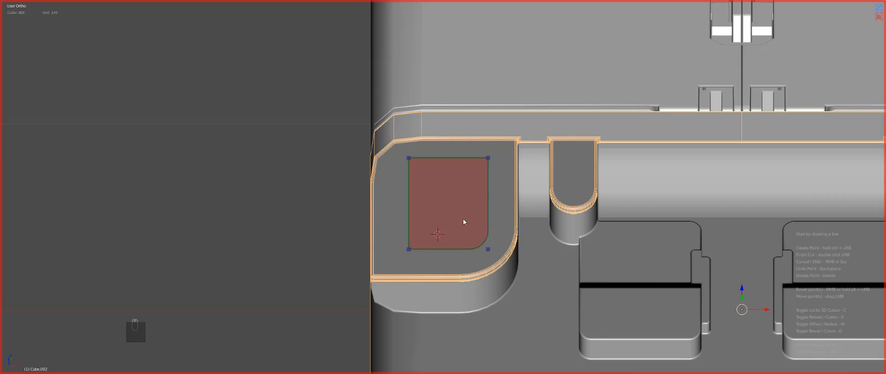
pyautogui.doubleClick(463, 219)
# Connect the opening's rounded corner to the recess's outer curve and dissolve the existing edge beside that connection.
pyautogui.moveTo(464, 221); pyautogui.dragTo(517, 246, button='middle')
pyautogui.press('Tab')
pyautogui.press('KP_Decimal')
pyautogui.hotkey('ctrl', 'Tab')
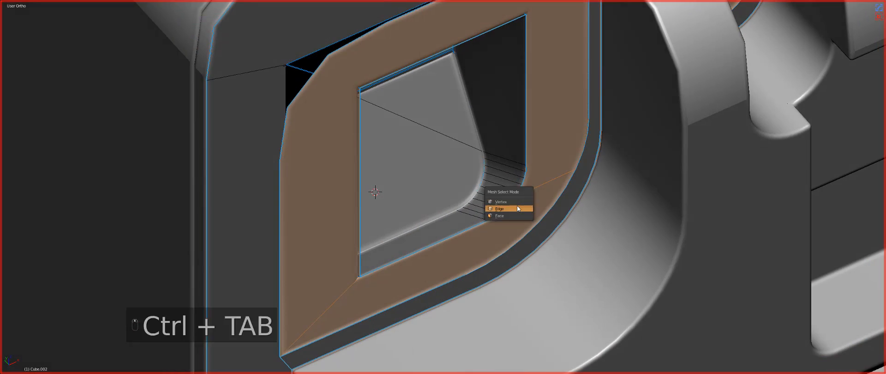
pyautogui.click(513, 202)
pyautogui.moveTo(547, 213); pyautogui.dragTo(534, 200, button='middle')
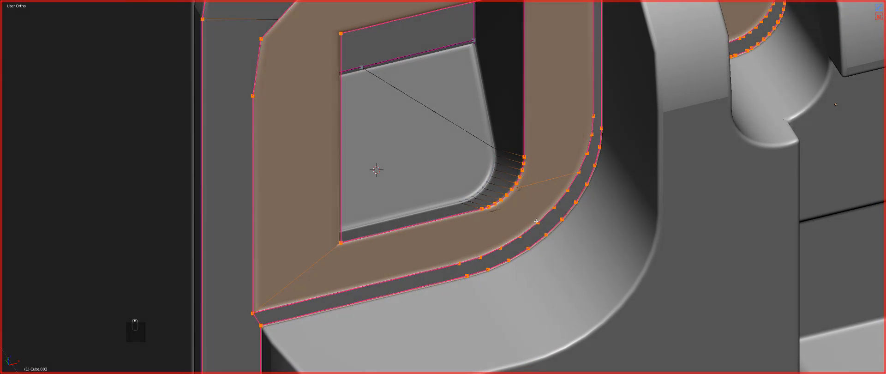
pyautogui.rightClick(538, 223)
pyautogui.press('h')
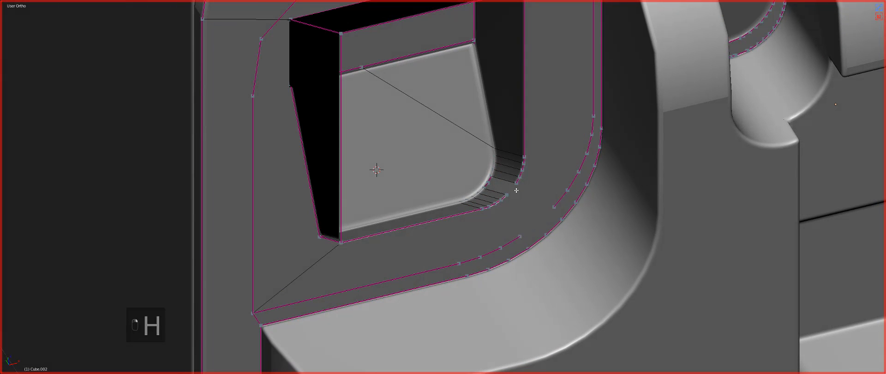
pyautogui.hotkey('ctrl', 'z')
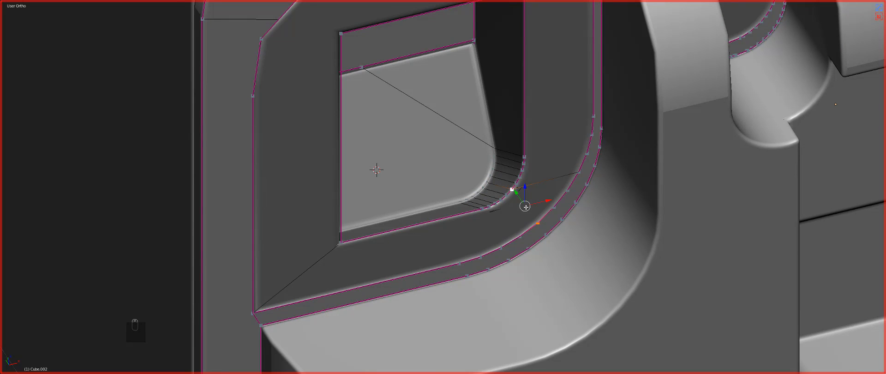
pyautogui.hotkey('ctrl', 'Tab')
pyautogui.click(537, 193)
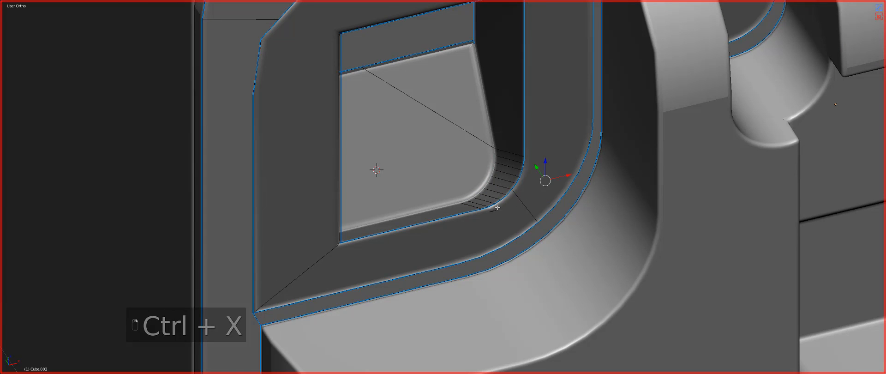
# Add a loop cut across the opening's lower wall and connect its front end to the recess's outer lower edge.
pyautogui.moveTo(497, 208)
pyautogui.mouseDown(button='middle')
pyautogui.moveTo(368, 206)
pyautogui.moveTo(481, 204)
pyautogui.mouseUp(button='middle')
pyautogui.hotkey('ctrl', 'r')
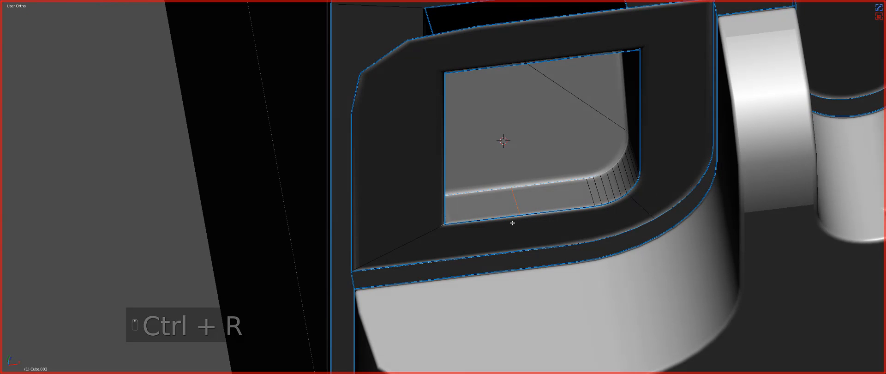
pyautogui.moveTo(566, 252); pyautogui.dragTo(490, 202, button='middle')
pyautogui.hotkey('ctrl', 'Tab')
pyautogui.click(549, 220)
# Dissolve the diagonal edge at the opening's lower outer corner and the diagonal edge across its back wall.
pyautogui.hotkey('ctrl', 'Tab')
pyautogui.click(520, 229)
pyautogui.hotkey('ctrl', 'x')
pyautogui.scroll(-2, 480, 232)
pyautogui.rightClick(555, 161)
pyautogui.hotkey('ctrl', 'x')
pyautogui.moveTo(555, 161); pyautogui.dragTo(533, 189, button='middle')
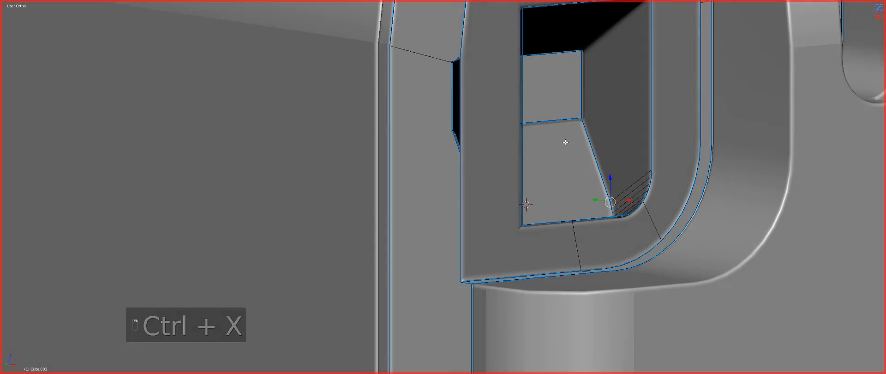
# Mirror the corner recess's rectangular opening to the opposite front recess by symmetrizing the frame along X.
pyautogui.press('Tab')
pyautogui.scroll(-7, 563, 162)
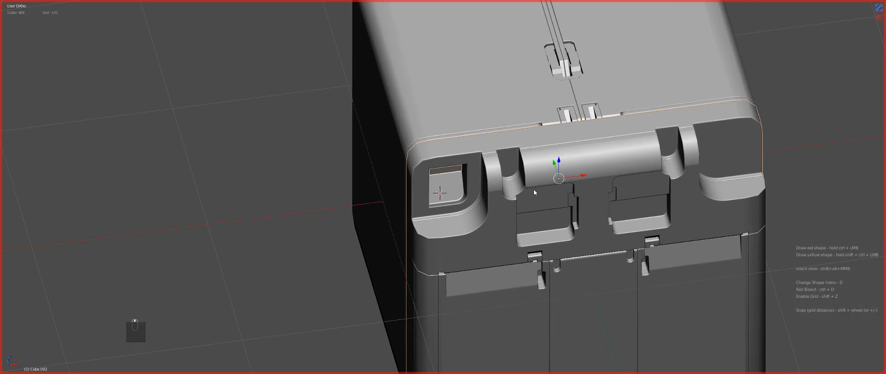
pyautogui.press('a')
pyautogui.press('KP_1')
pyautogui.rightClick(548, 184)
pyautogui.hotkey('alt', 'x')
pyautogui.keyDown('shift'); pyautogui.moveTo(561, 221); pyautogui.dragTo(535, 184, button='middle'); pyautogui.keyUp('shift')
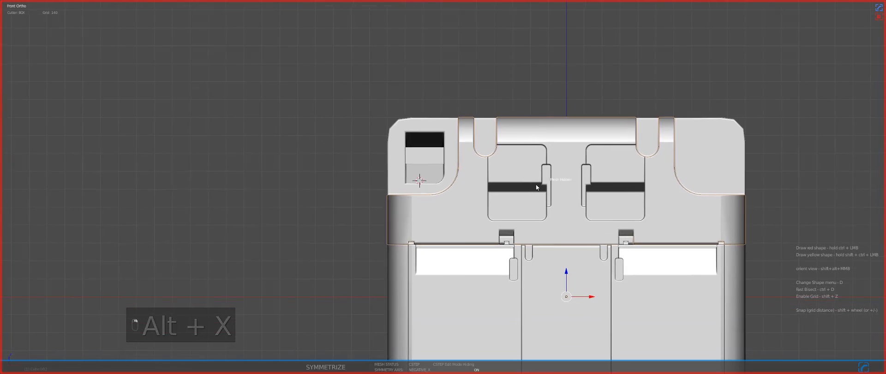
pyautogui.moveTo(508, 140); pyautogui.dragTo(535, 188, button='middle')
pyautogui.rightClick(429, 135)
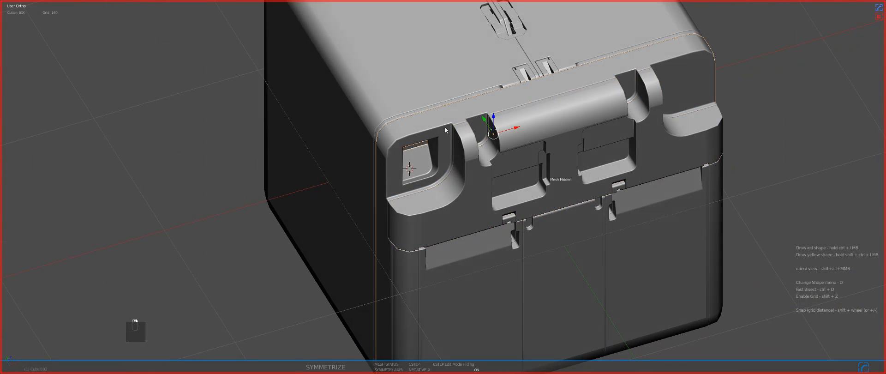
pyautogui.hotkey('alt', 'x')
pyautogui.press('a')
pyautogui.moveTo(494, 168); pyautogui.dragTo(439, 125, button='middle')
# Cut a narrow rectangular slot with BoxCutter from above into the frame's upper surface behind the corner recess, open at its outer side.
pyautogui.rightClick(439, 127)
pyautogui.press('z')
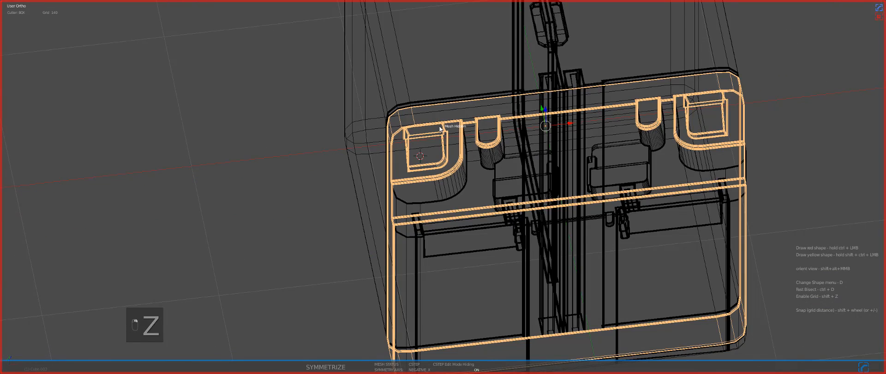
pyautogui.press('KP_7')
pyautogui.press('KP_1')
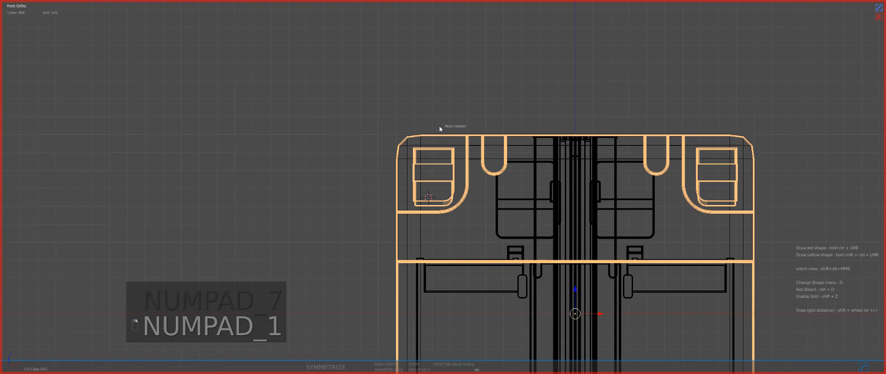
pyautogui.click(420, 154)
pyautogui.press('z')
pyautogui.press('KP_7')
pyautogui.keyDown('shift'); pyautogui.moveTo(447, 149); pyautogui.dragTo(443, 191, button='middle'); pyautogui.keyUp('shift')
pyautogui.scroll(4, 443, 190)
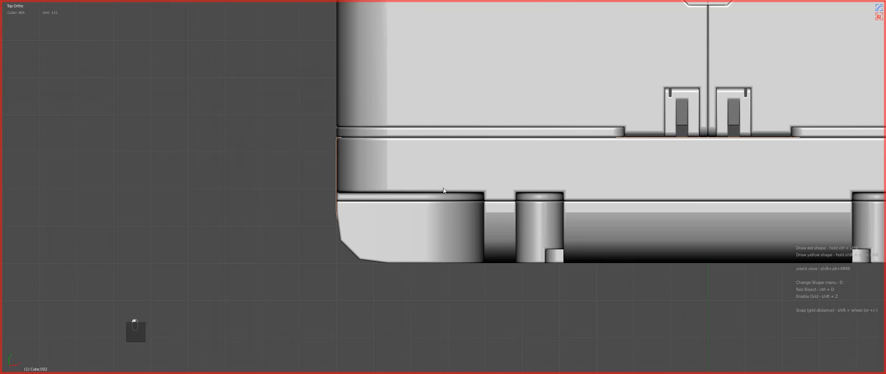
pyautogui.keyDown('ctrl'); pyautogui.moveTo(311, 154); pyautogui.dragTo(482, 178); pyautogui.keyUp('ctrl')
# Bevel the upper edge of the slot's inner end along X into a sloped face, and mirror the slot to the other side.
pyautogui.moveTo(501, 181); pyautogui.dragTo(536, 198, button='middle')
pyautogui.press('Tab')
pyautogui.scroll(4, 522, 203)
pyautogui.rightClick(547, 211)
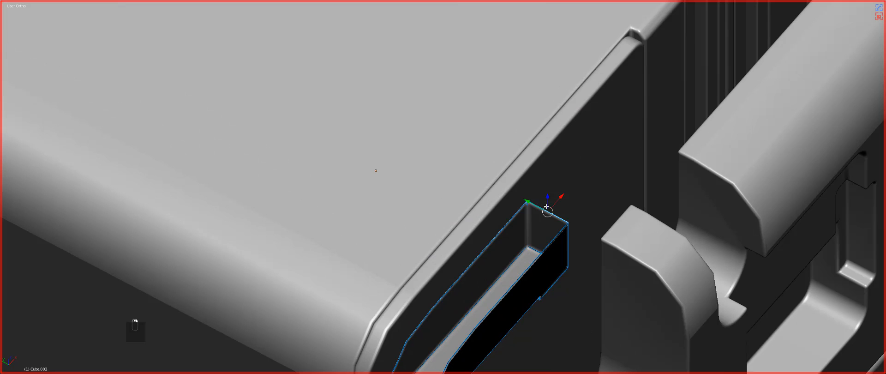
pyautogui.hotkey('ctrl', 'b')
pyautogui.click(551, 208)
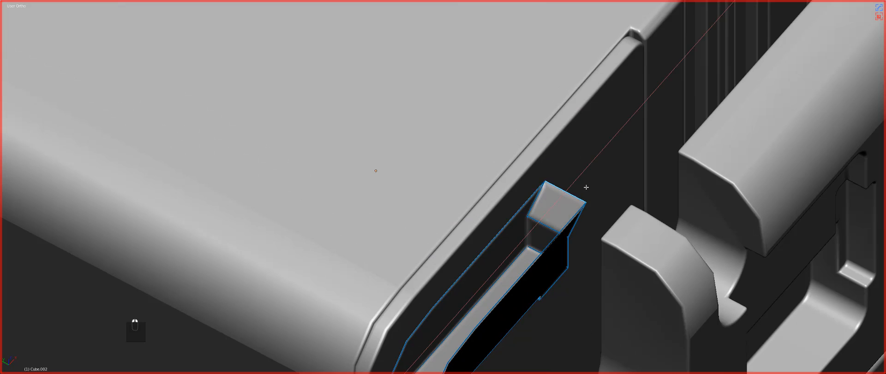
pyautogui.press('Tab')
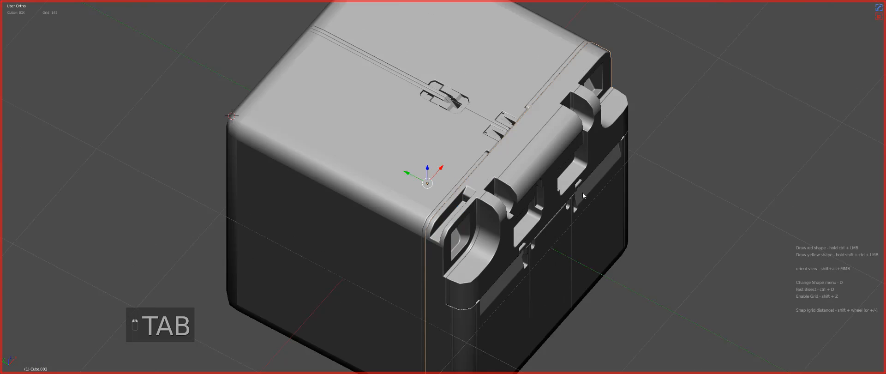
pyautogui.moveTo(582, 192); pyautogui.dragTo(524, 178, button='middle')
pyautogui.hotkey('alt', 'x')
# Try to cut a square-cornered rectangle into the front plate's lower edge beneath the left corner recess, and undo the cut.
pyautogui.press('a')
pyautogui.rightClick(429, 170)
pyautogui.scroll(3, 482, 172)
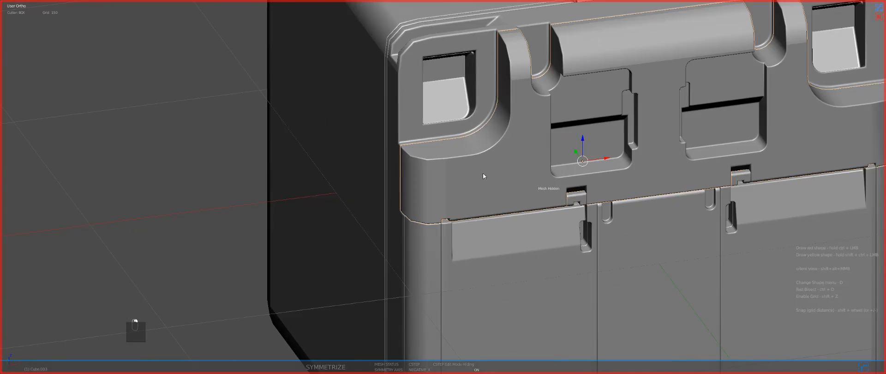
pyautogui.press('z')
pyautogui.press('KP_7')
pyautogui.press('z')
pyautogui.press('KP_1')
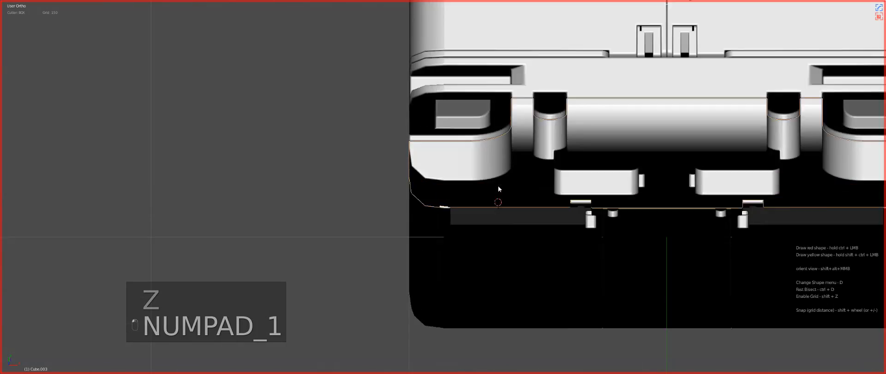
pyautogui.press('a')
pyautogui.press('a')
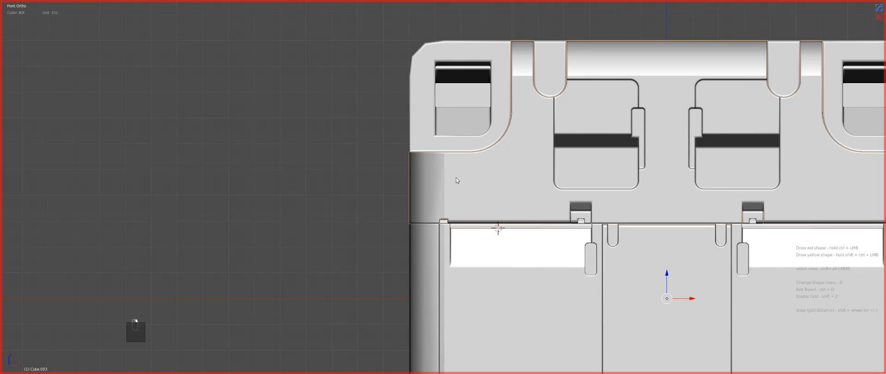
pyautogui.keyDown('ctrl'); pyautogui.moveTo(456, 178); pyautogui.dragTo(534, 249); pyautogui.keyUp('ctrl')
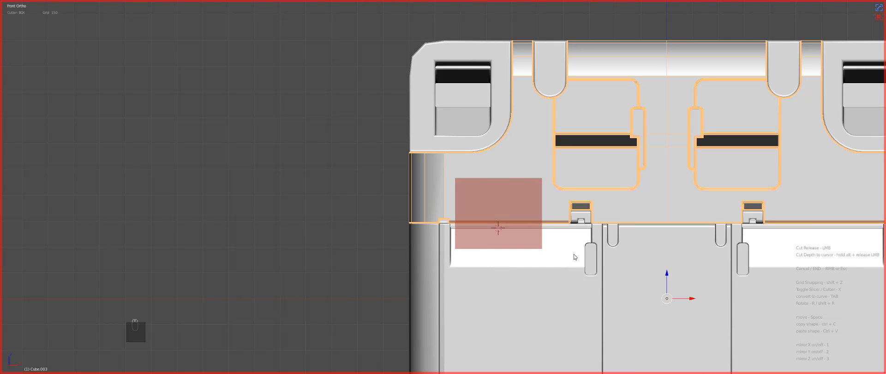
pyautogui.keyDown('ctrl'); pyautogui.moveTo(553, 243); pyautogui.dragTo(549, 241); pyautogui.keyUp('ctrl')
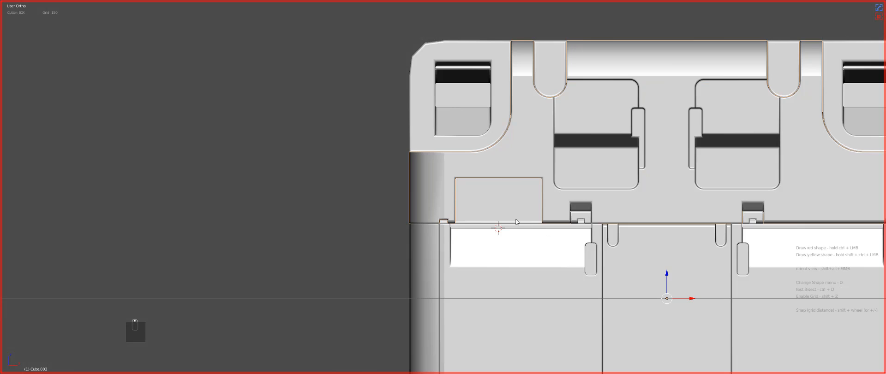
pyautogui.hotkey('ctrl', 'z')
# Cut a rectangular notch with rounded corners into the front plate's lower edge beneath the left corner recess with BoxCutter.
pyautogui.keyDown('ctrl'); pyautogui.moveTo(455, 170); pyautogui.dragTo(544, 262); pyautogui.keyUp('ctrl')
pyautogui.press('Tab')
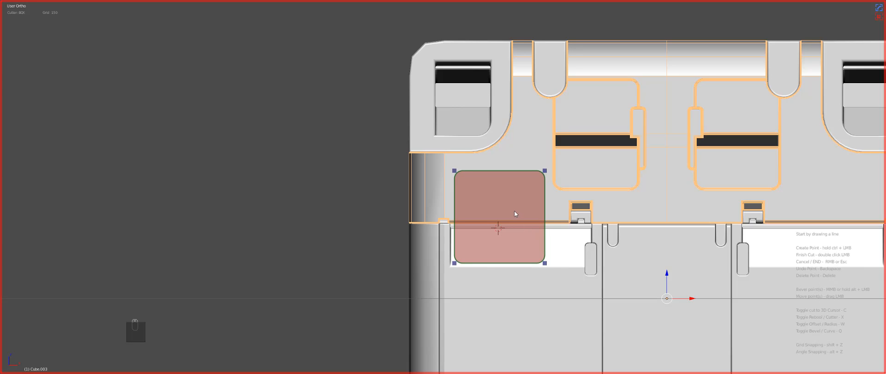
pyautogui.doubleClick(500, 190)
# Bevel the lower edge of the notch's back face into a sloped ledge.
pyautogui.moveTo(502, 196); pyautogui.dragTo(503, 181, button='middle')
pyautogui.scroll(2, 502, 182)
pyautogui.press('Tab')
pyautogui.rightClick(582, 258)
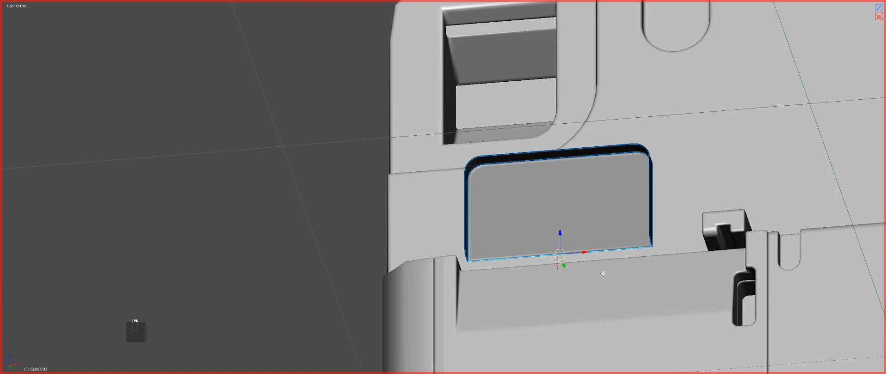
pyautogui.hotkey('ctrl', 'b')
pyautogui.click(575, 257)
pyautogui.moveTo(565, 266); pyautogui.dragTo(573, 271)
pyautogui.press('Tab')
# Update the front plate's bevelled edges with Hard Ops and mirror the rounded notch to the other side.
pyautogui.press('q')
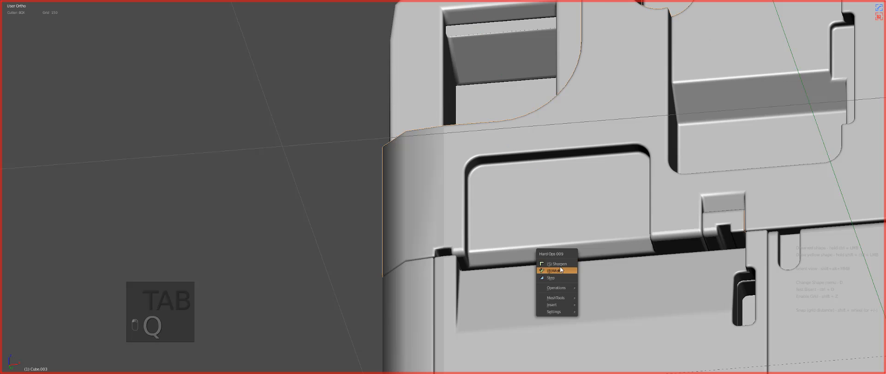
pyautogui.click(560, 267)
pyautogui.press('KP_1')
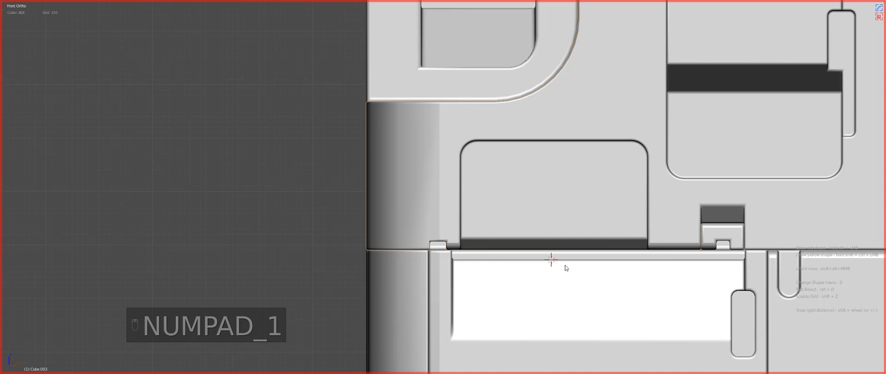
pyautogui.press('a')
pyautogui.press('a')
pyautogui.hotkey('alt', 'x')
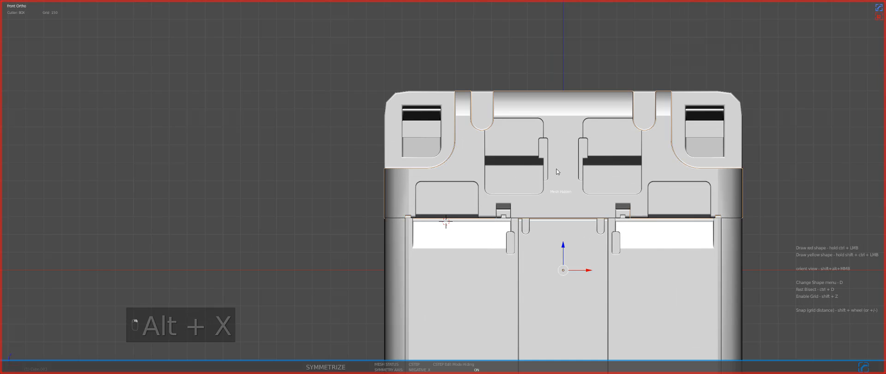
pyautogui.moveTo(555, 168); pyautogui.dragTo(447, 221, button='middle')
pyautogui.press('KP_5')
pyautogui.press('KP_8')
pyautogui.rightClick(568, 204)
pyautogui.scroll(-4, 486, 212)
pyautogui.press('a')
pyautogui.press('a')
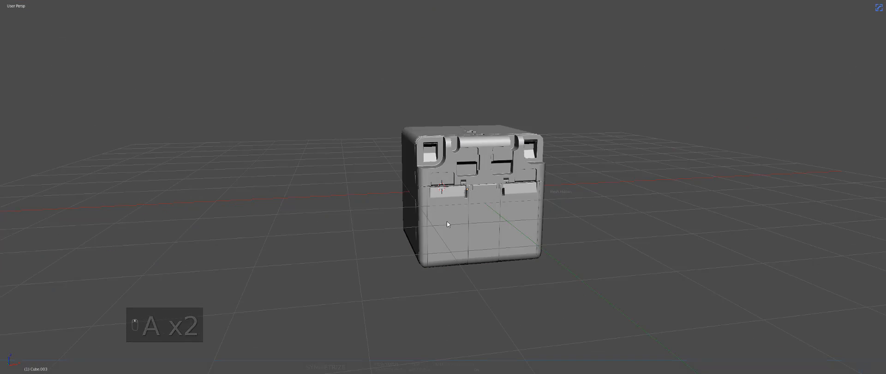
# Cut a small rectangular notch into the front side panels' inner seam, a short way below the upper tabs, with BoxCutter.
pyautogui.rightClick(446, 221)
pyautogui.press('z')
pyautogui.press('KP_1')
pyautogui.press('KP_5')
pyautogui.press('KP_Decimal')
pyautogui.press('z')
pyautogui.scroll(5, 398, 171)
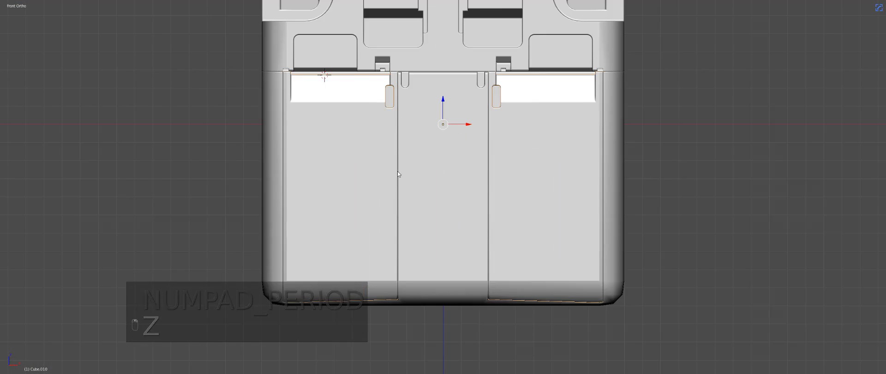
pyautogui.hotkey('alt', 'w')
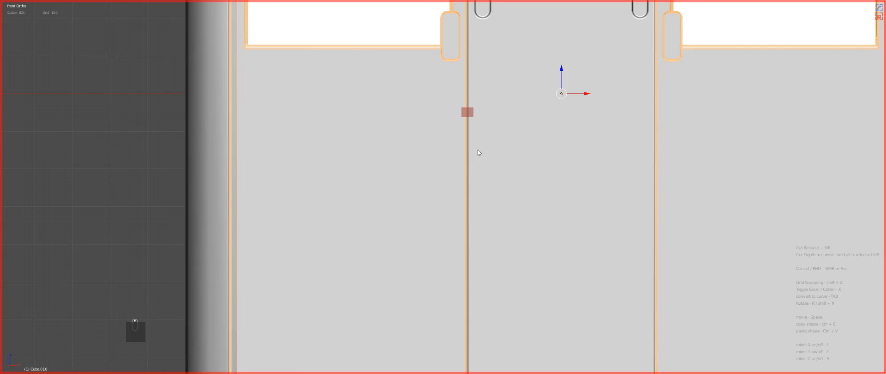
pyautogui.scroll(-5, 494, 270)
# Cut a second small rectangular notch into the side panels' inner seam near its lower end.
pyautogui.scroll(4, 452, 246)
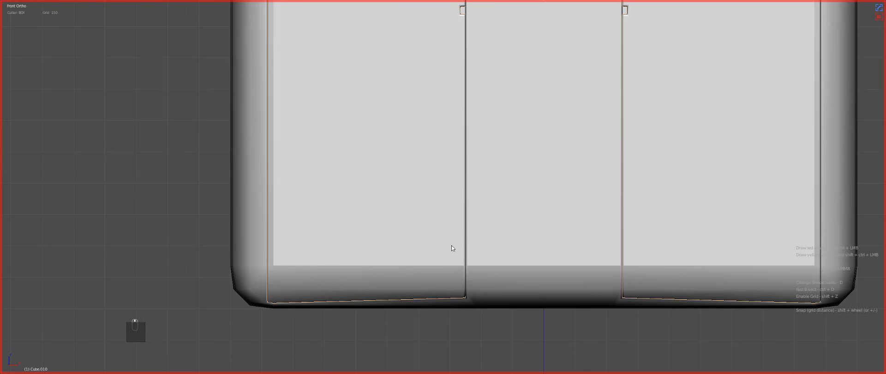
pyautogui.keyDown('ctrl'); pyautogui.moveTo(457, 253); pyautogui.dragTo(470, 260); pyautogui.keyUp('ctrl')
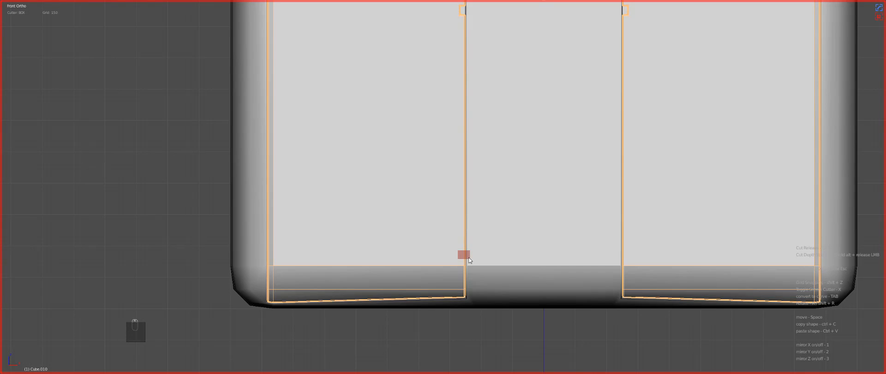
pyautogui.scroll(-1, 485, 261)
pyautogui.moveTo(485, 261); pyautogui.dragTo(499, 199, button='middle')
pyautogui.press('a')
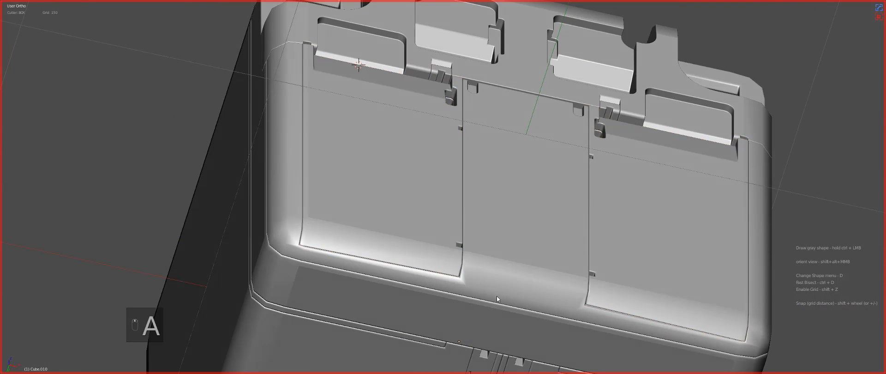
# Edit the central front body, reveal its hidden geometry and select the edge beside the left panel seam at the lower bend.
pyautogui.rightClick(499, 290)
pyautogui.press('Tab')
pyautogui.hotkey('alt', 'h')
pyautogui.press('a')
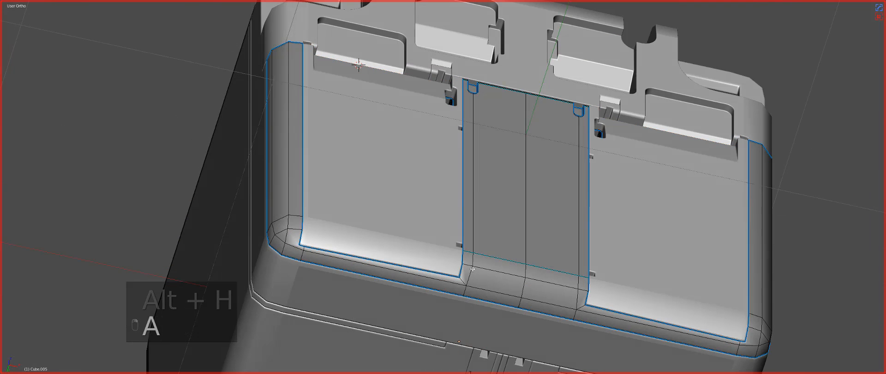
pyautogui.rightClick(471, 261)
pyautogui.press('KP_1')
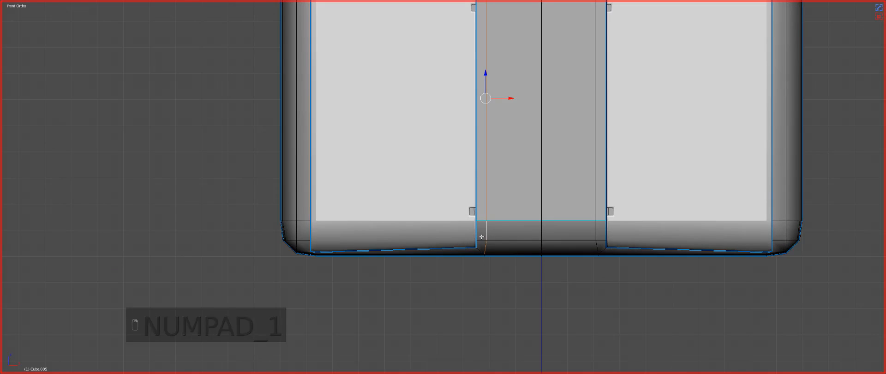
pyautogui.scroll(-2, 493, 188)
pyautogui.scroll(1, 479, 151)
pyautogui.keyDown('shift'); pyautogui.moveTo(492, 188); pyautogui.dragTo(491, 115, button='middle'); pyautogui.keyUp('shift')
pyautogui.scroll(4, 489, 138)
pyautogui.rightClick(487, 208)
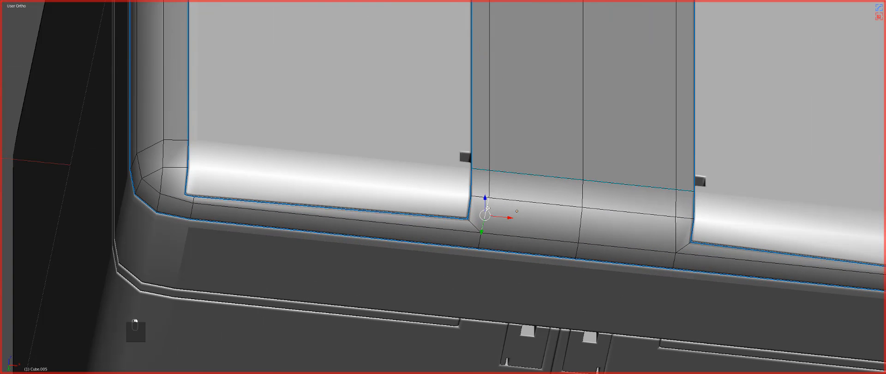
pyautogui.click(484, 209)
# Move the vertex beside the left panel seam on the lower bend line and mirror the central front body along X.
pyautogui.hotkey('ctrl', 'Tab')
pyautogui.click(486, 171)
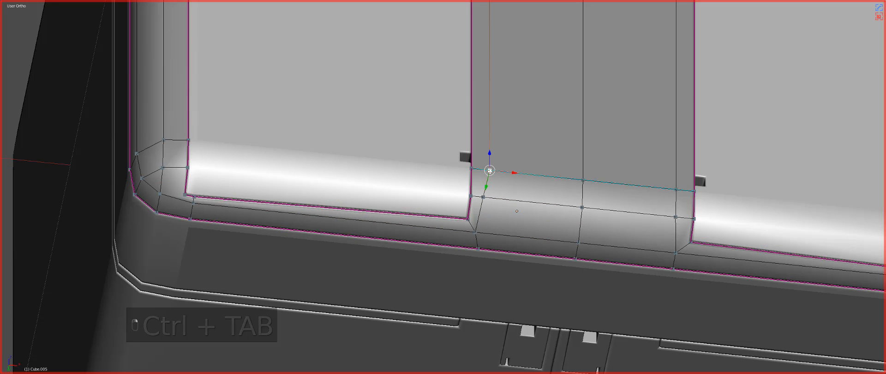
pyautogui.press('g')
pyautogui.hotkey('alt', 'x')
pyautogui.press('Tab')
pyautogui.scroll(-3, 489, 175)
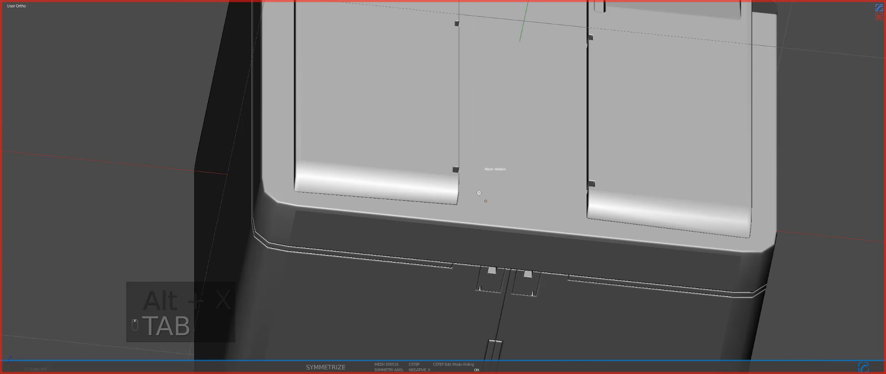
pyautogui.scroll(-2, 478, 198)
pyautogui.press('Tab')
pyautogui.moveTo(489, 175); pyautogui.dragTo(478, 193, button='middle')
pyautogui.press('a')
pyautogui.press('a')
pyautogui.press('a')
pyautogui.press('KP_1')
pyautogui.scroll(-3, 478, 197)
pyautogui.press('KP_5')
pyautogui.scroll(-3, 478, 193)
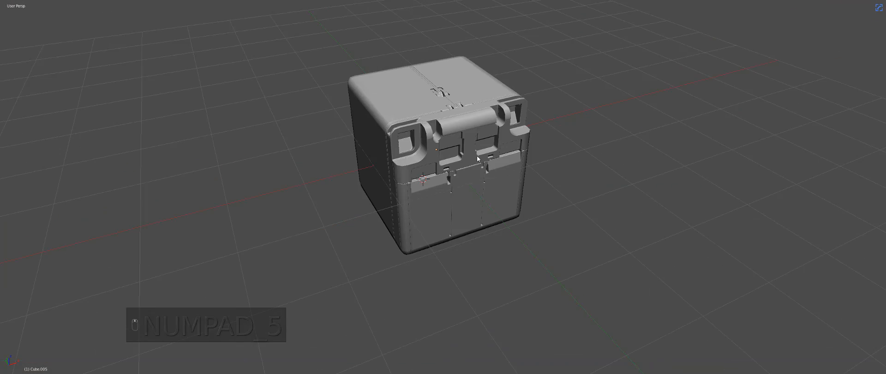
# Slice a narrow strip off the main body's edge behind the front frame from above, using a yellow BoxCutter rectangle.
pyautogui.moveTo(477, 156); pyautogui.dragTo(397, 159, button='middle')
pyautogui.click(400, 163)
pyautogui.press('z')
pyautogui.press('KP_1')
pyautogui.press('KP_5')
pyautogui.press('KP_7')
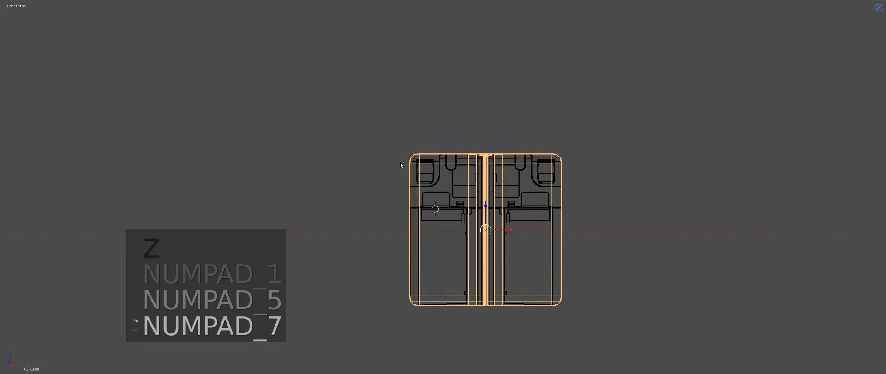
pyautogui.scroll(6, 446, 172)
pyautogui.press('z')
pyautogui.hotkey('alt', 'w')
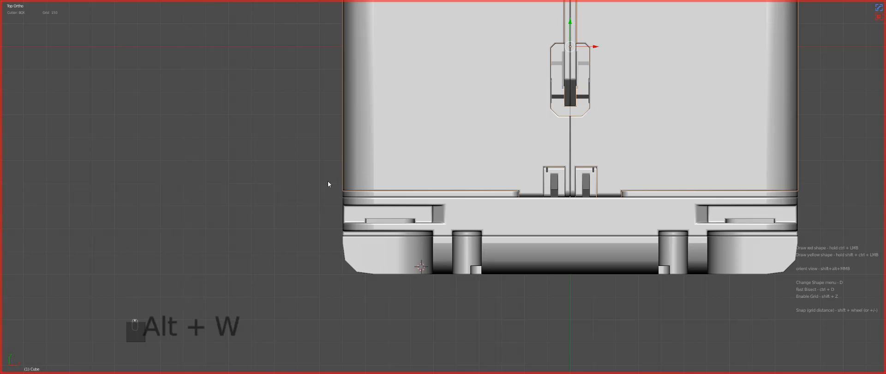
pyautogui.moveTo(330, 184)
pyautogui.mouseDown()
pyautogui.moveTo(540, 215)
pyautogui.moveTo(549, 233)
pyautogui.mouseUp()
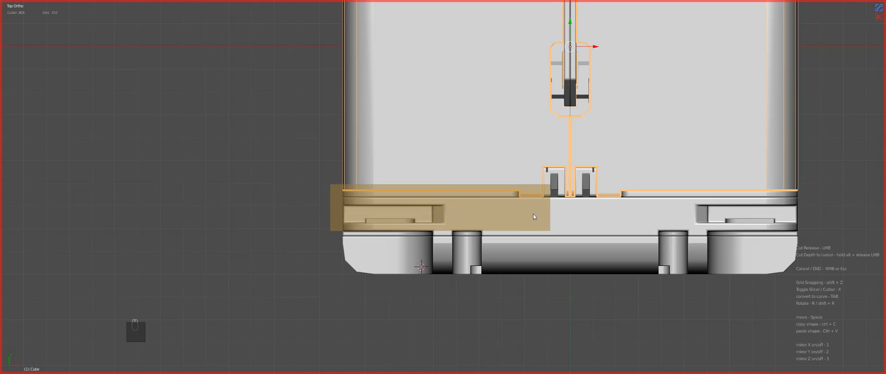
pyautogui.moveTo(530, 201); pyautogui.dragTo(531, 201)
pyautogui.scroll(1, 534, 190)
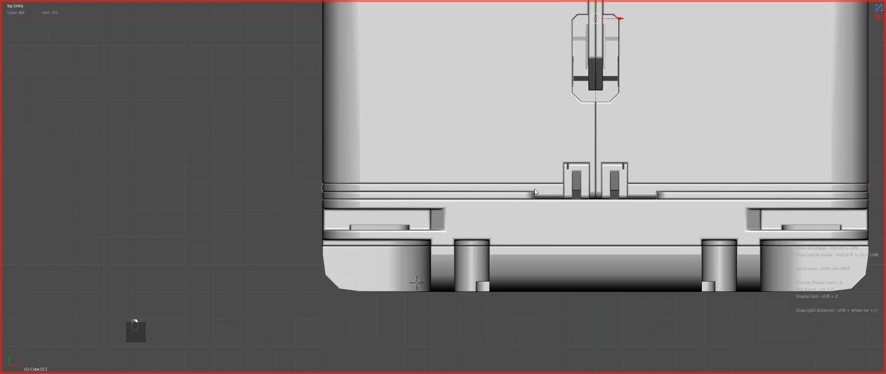
# Cut a small rectangular notch beside the hinge bracket on the strip behind the front frame, from above.
pyautogui.press('z')
pyautogui.press('z')
pyautogui.scroll(2, 576, 184)
pyautogui.keyDown('ctrl'); pyautogui.moveTo(598, 179); pyautogui.dragTo(611, 189); pyautogui.keyUp('ctrl')
pyautogui.press('a')
pyautogui.scroll(-9, 611, 190)
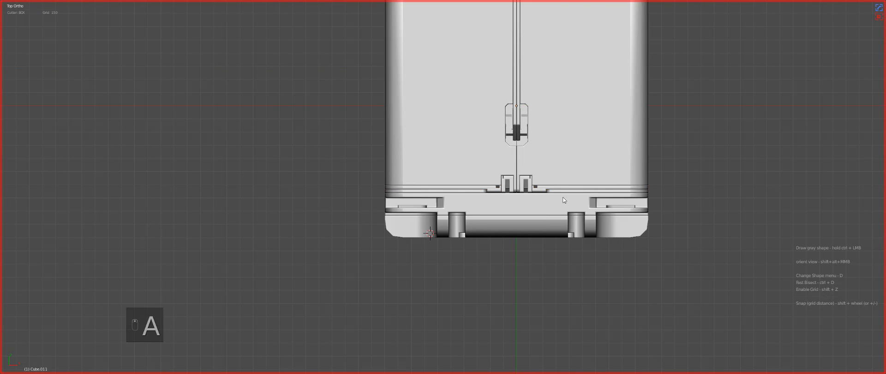
# Assign the GREY material to all objects.
pyautogui.moveTo(475, 284); pyautogui.dragTo(511, 215, button='middle')
pyautogui.press('a')
pyautogui.scroll(3, 513, 203)
pyautogui.press('a')
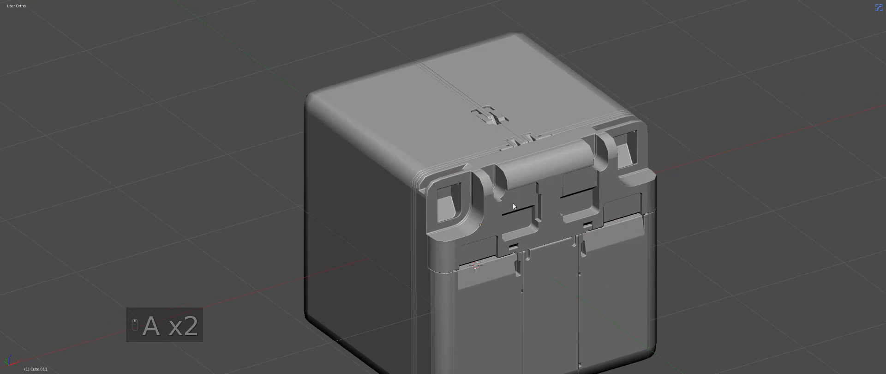
pyautogui.press('a')
pyautogui.hotkey('alt', 'm')
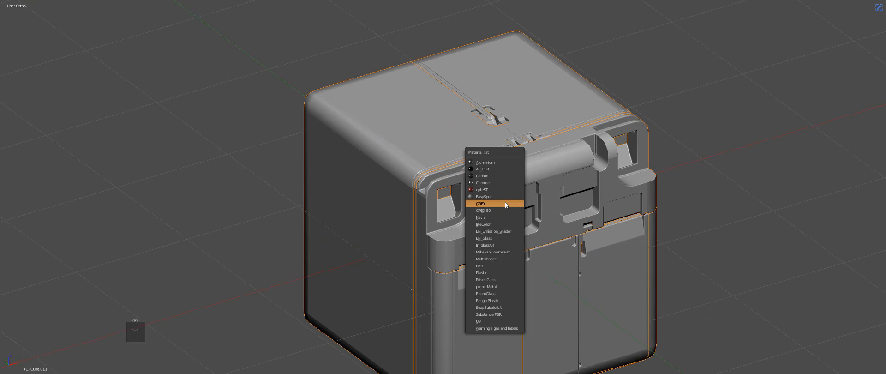
pyautogui.click(505, 201)
pyautogui.press('a')
# Add a Sun lamp, place it off to one side of the cube and preview the model in rendered shading.
pyautogui.moveTo(506, 197); pyautogui.dragTo(658, 87, button='middle')
pyautogui.scroll(-3, 535, 181)
pyautogui.hotkey('shift', 'a')
pyautogui.moveTo(647, 98)
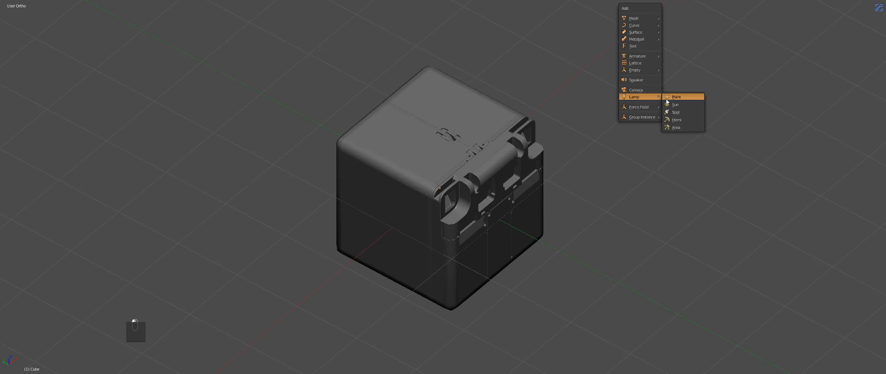
pyautogui.click(677, 104)
pyautogui.press('g')
pyautogui.click(708, 120)
pyautogui.moveTo(627, 162); pyautogui.dragTo(560, 184, button='middle')
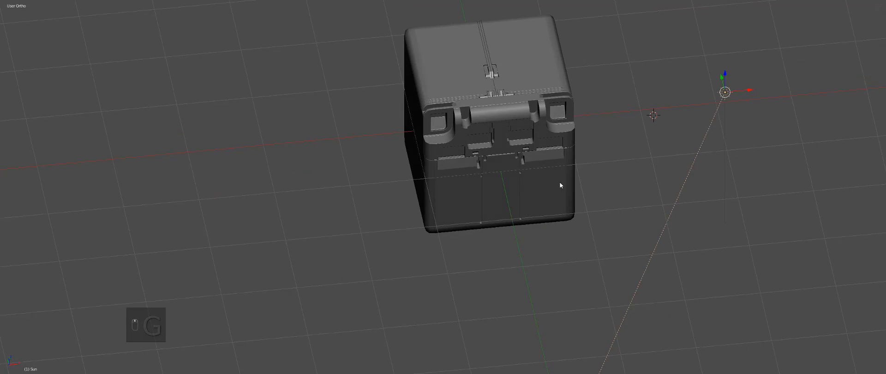
pyautogui.scroll(1, 559, 184)
pyautogui.keyDown('shift'); pyautogui.moveTo(520, 143); pyautogui.dragTo(560, 215, button='middle'); pyautogui.keyUp('shift')
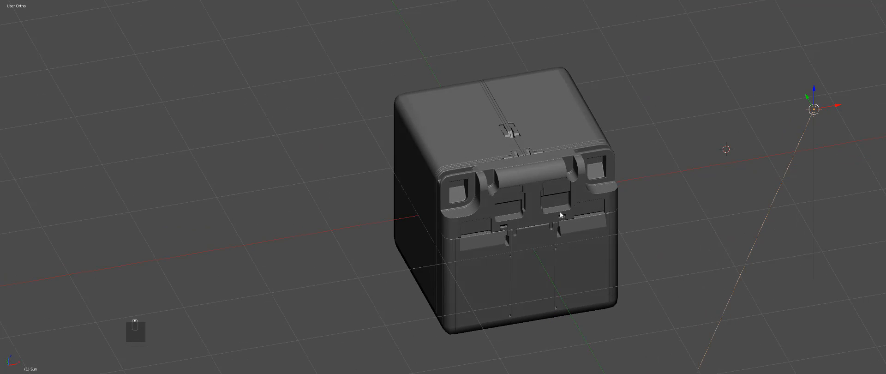
pyautogui.hotkey('shift', 'z')
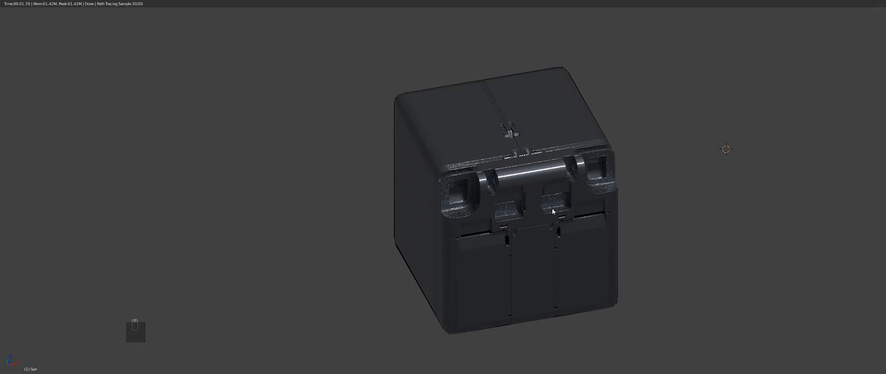
# Remove the colour tint from the reddish and bluish Glossy shaders in the main body's GREY material.
pyautogui.rightClick(543, 126)
pyautogui.hotkey('ctrl', '`')
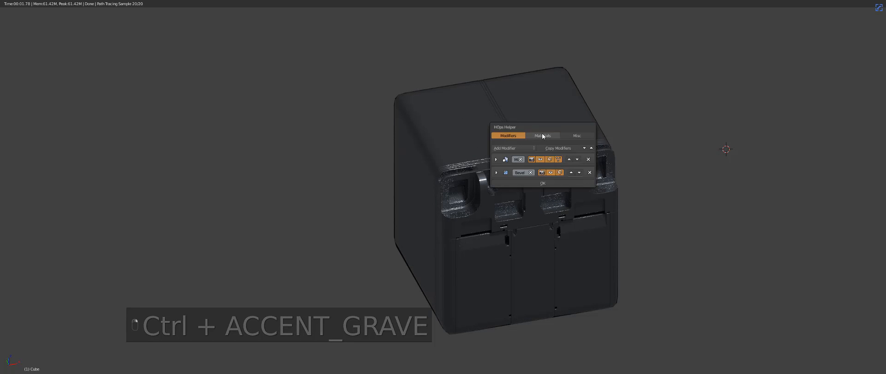
pyautogui.click(542, 135)
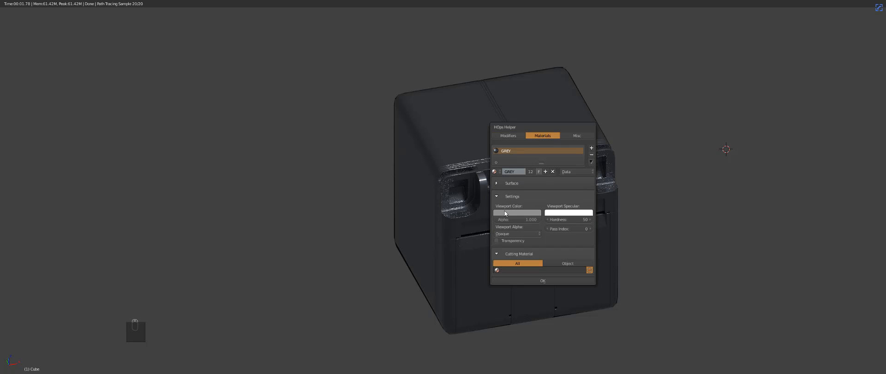
pyautogui.click(497, 183)
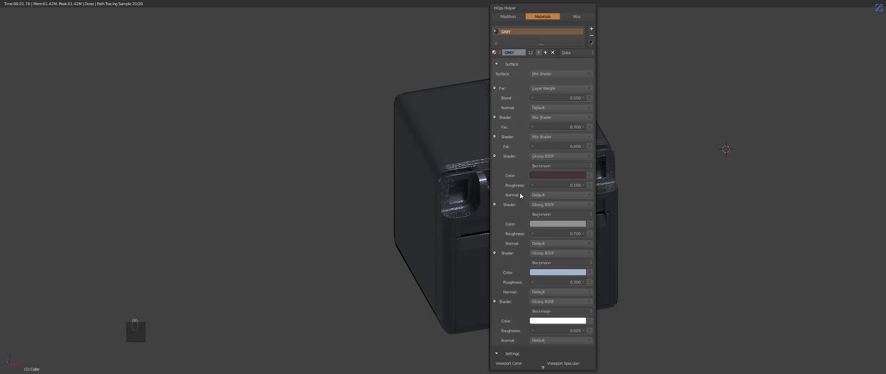
pyautogui.click(550, 175)
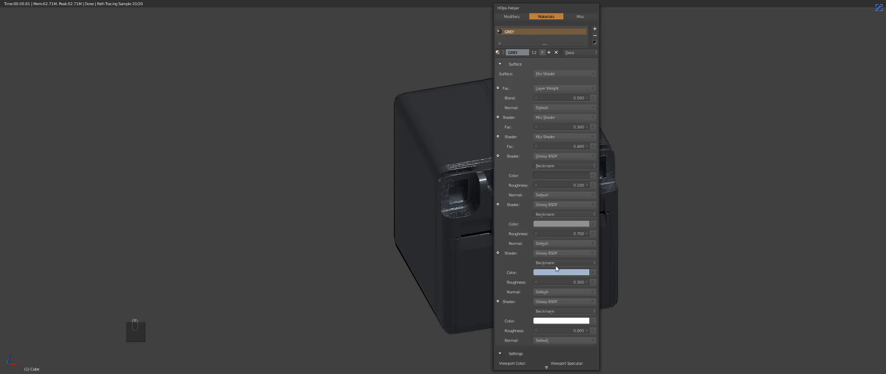
pyautogui.click(549, 271)
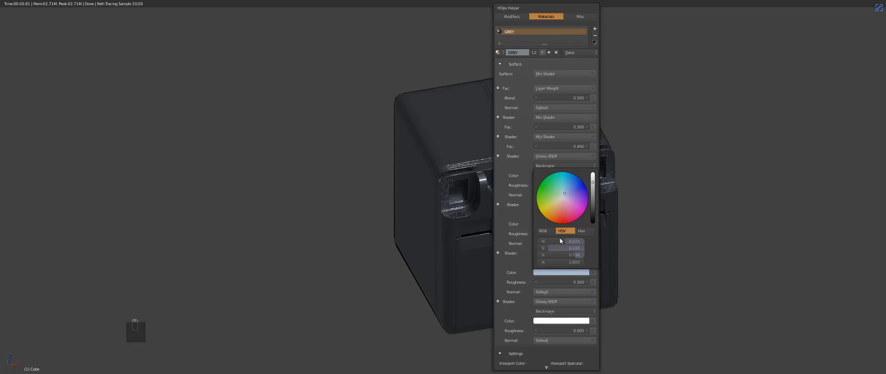
pyautogui.moveTo(559, 248); pyautogui.dragTo(537, 248)
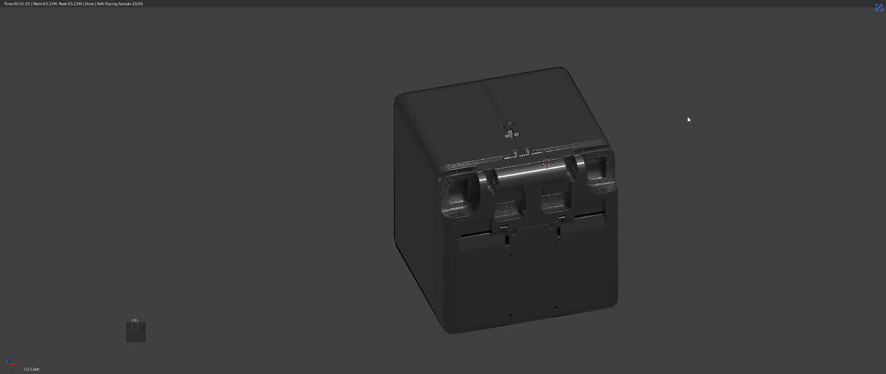
# Apply the Hard Ops Render (1) setup, inspect the rendered cube and return the viewport to solid shading.
pyautogui.press('q')
pyautogui.moveTo(673, 160)
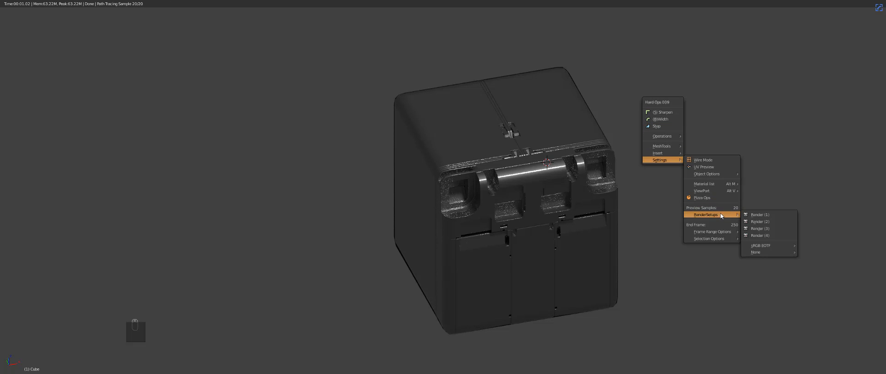
pyautogui.click(749, 214)
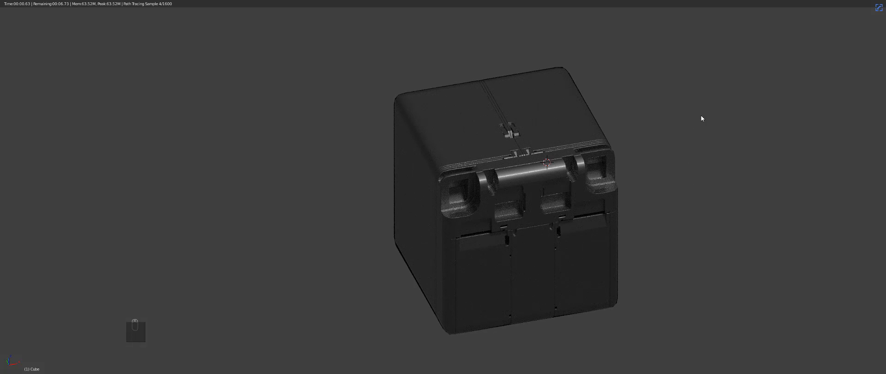
pyautogui.moveTo(685, 183); pyautogui.dragTo(684, 170, button='middle')
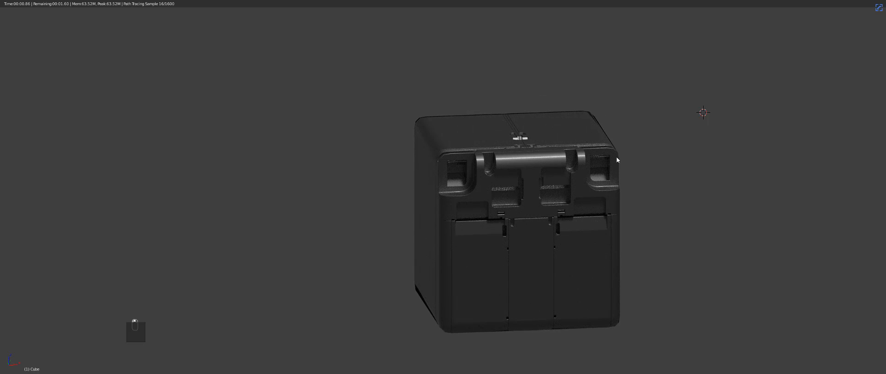
pyautogui.moveTo(485, 125); pyautogui.dragTo(497, 148, button='middle')
pyautogui.press('z')
pyautogui.press('z')
pyautogui.press('z')
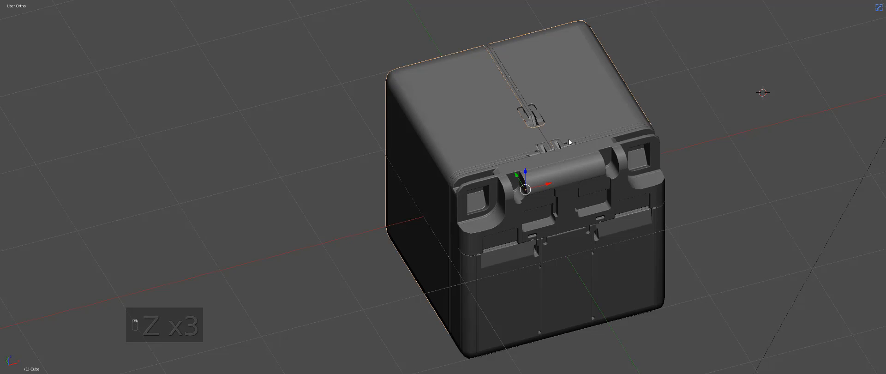
# Set Chrome as the cutting material for all objects in the HOps Helper.
pyautogui.hotkey('ctrl', '`')
pyautogui.click(522, 63)
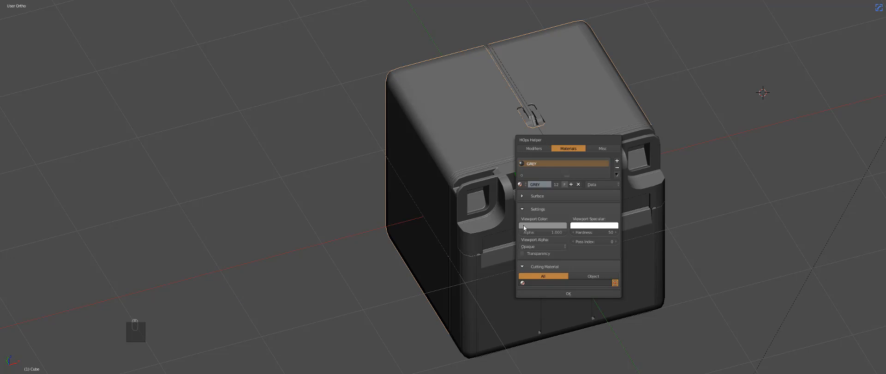
pyautogui.click(524, 208)
pyautogui.click(537, 238)
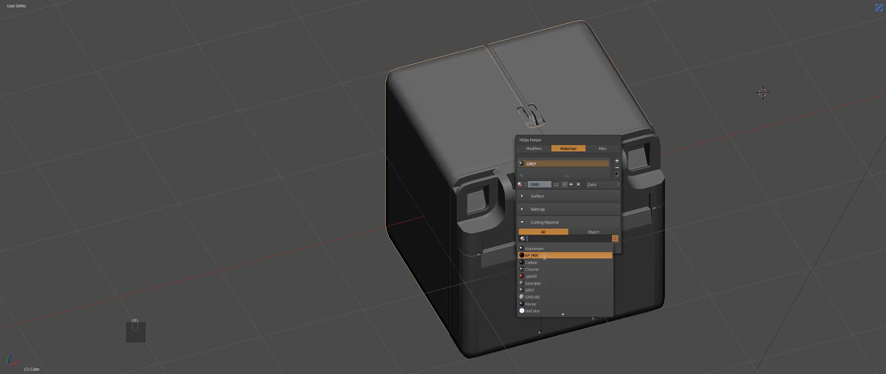
pyautogui.click(534, 269)
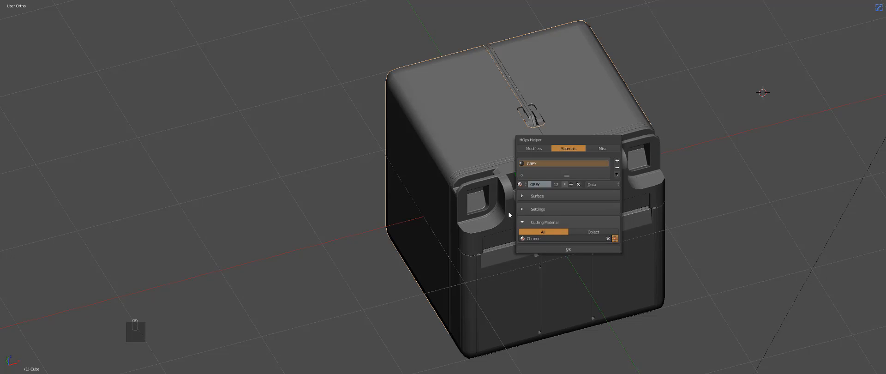
pyautogui.click(472, 165)
pyautogui.press('a')
# Try to cut a narrow vertical BoxCutter slot across the outer edge of the front body's left recess, from the front.
pyautogui.rightClick(561, 197)
pyautogui.scroll(4, 561, 197)
pyautogui.moveTo(646, 229); pyautogui.dragTo(566, 205, button='middle')
pyautogui.press('KP_1')
pyautogui.scroll(5, 595, 232)
pyautogui.press('a')
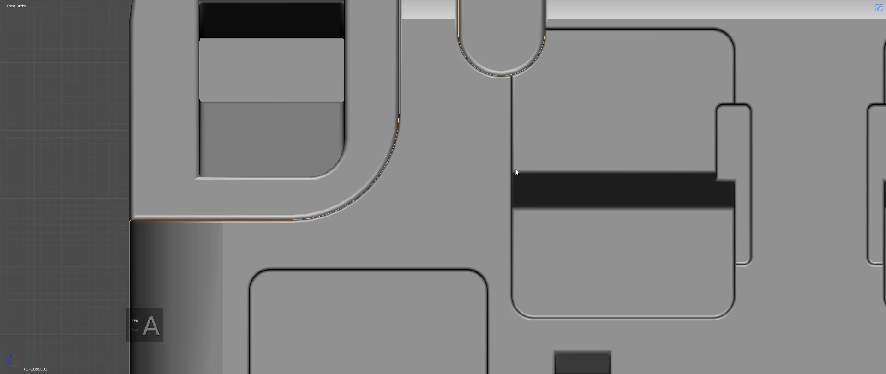
pyautogui.hotkey('alt', 'w')
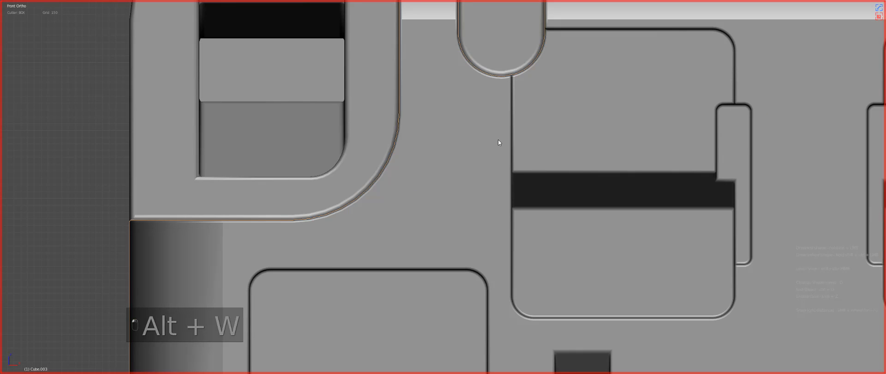
pyautogui.moveTo(502, 139); pyautogui.dragTo(520, 247)
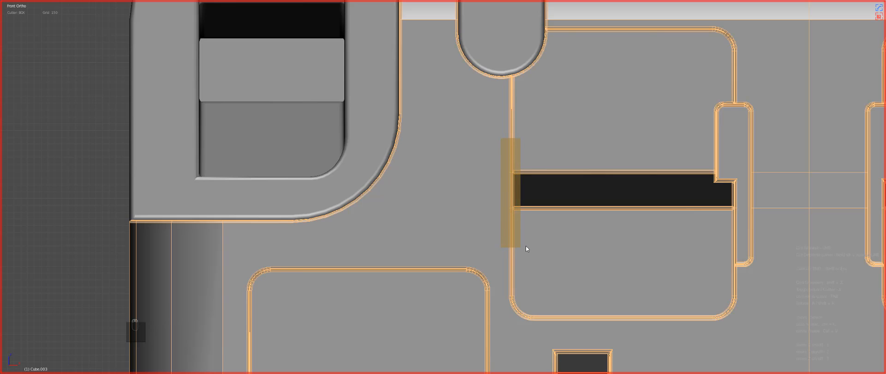
pyautogui.moveTo(526, 249); pyautogui.dragTo(527, 242)
pyautogui.scroll(-6, 528, 226)
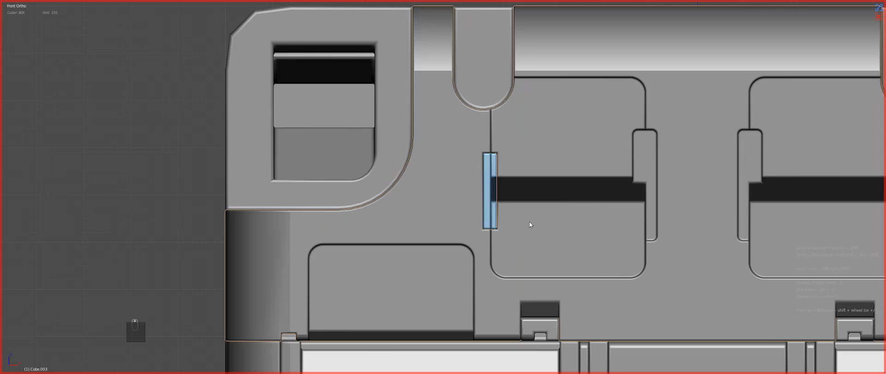
pyautogui.scroll(2, 540, 205)
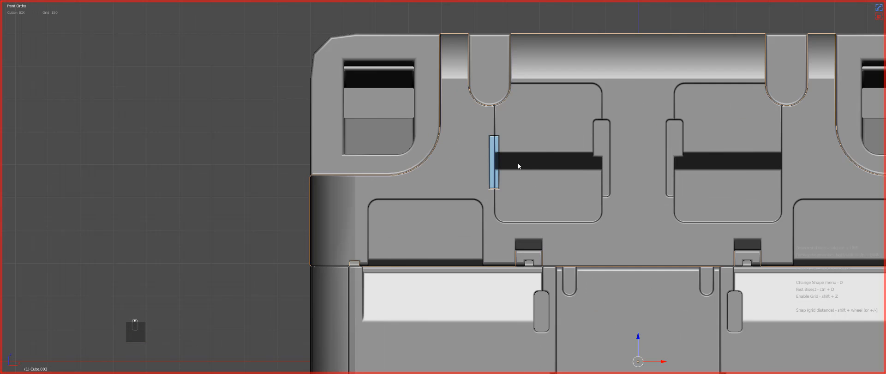
pyautogui.scroll(-3, 584, 172)
pyautogui.moveTo(528, 194); pyautogui.dragTo(550, 204, button='middle')
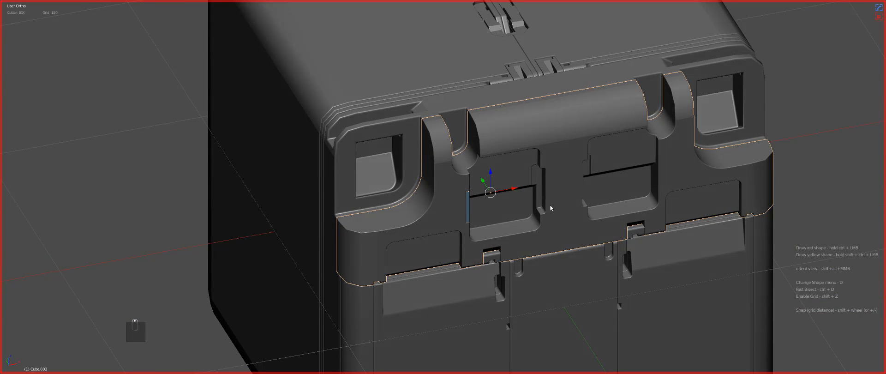
# Undo the vertical slot cut beside the left recess.
pyautogui.hotkey('ctrl', 'z')
pyautogui.hotkey('ctrl', 'z')
pyautogui.press('a')
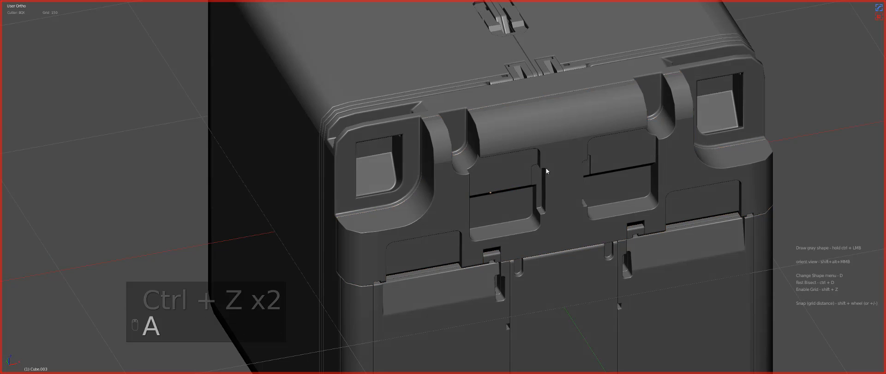
# Try to apply AutoMirror to the front body and reveal its hidden geometry, checking it in wireframe.
pyautogui.press('q')
pyautogui.moveTo(552, 156)
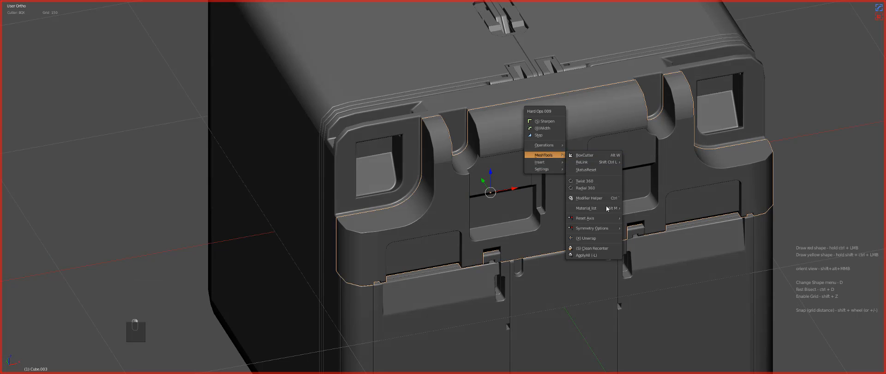
pyautogui.moveTo(602, 228)
pyautogui.moveTo(644, 228)
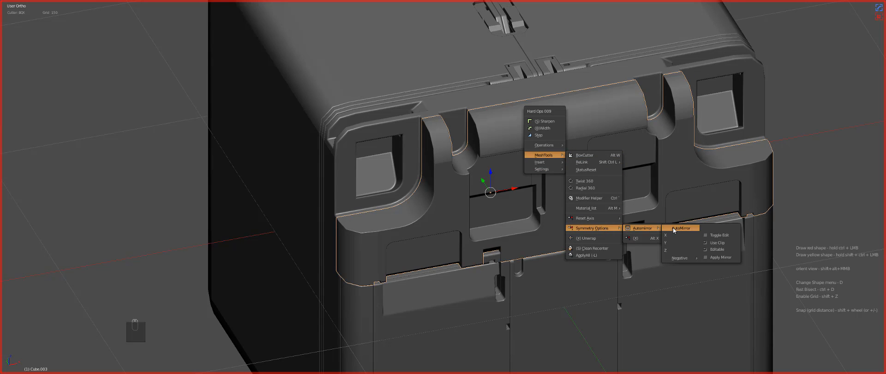
pyautogui.click(673, 228)
pyautogui.press('Tab')
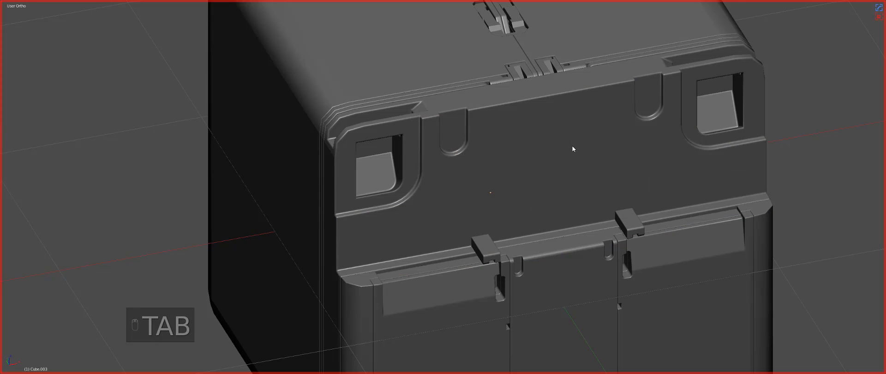
pyautogui.hotkey('alt', 'h')
pyautogui.press('z')
pyautogui.press('Tab')
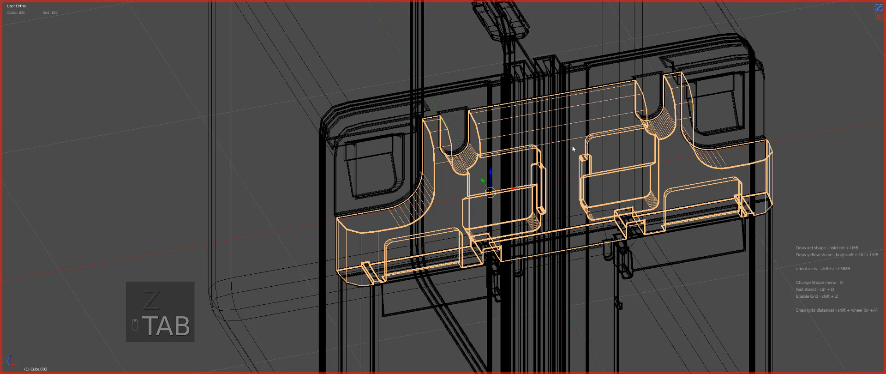
# Undo the AutoMirror on the front body and restore solid shading.
pyautogui.hotkey('ctrl', 'z')
pyautogui.hotkey('ctrl', 'z')
pyautogui.hotkey('ctrl', 'z')
pyautogui.press('z')
pyautogui.hotkey('ctrl', 'z')
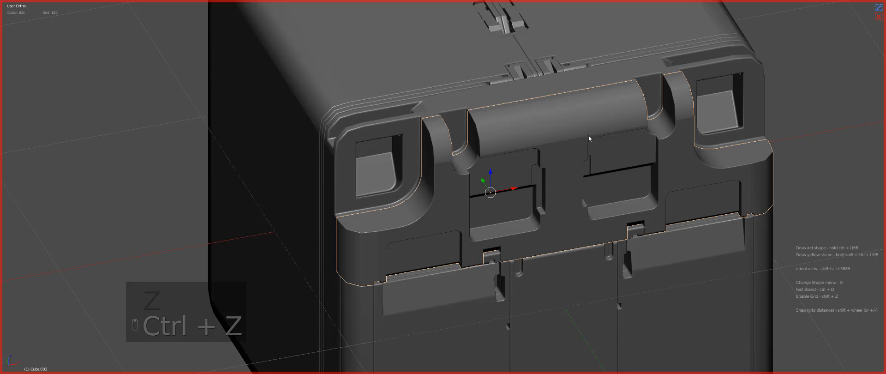
# Reveal all hidden geometry of the front body in edit mode and return to object mode.
pyautogui.press('a')
pyautogui.press('Tab')
pyautogui.hotkey('alt', 'h')
pyautogui.press('a')
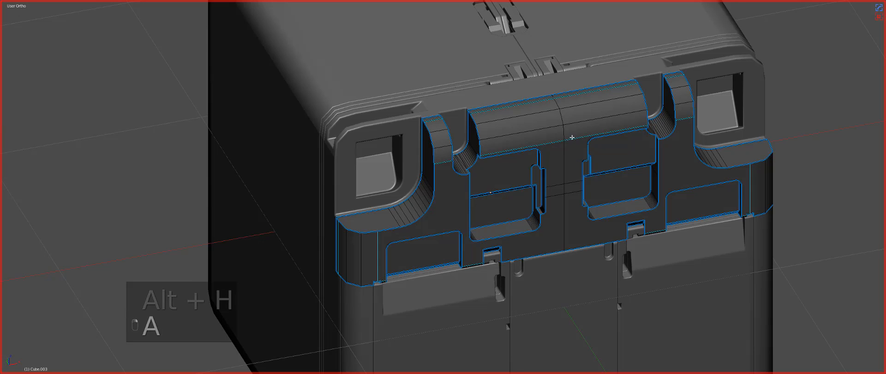
pyautogui.press('Tab')
# Mirror the front body across its centre with AutoMirror and check the centre seam in edit mode and wireframe.
pyautogui.press('q')
pyautogui.moveTo(562, 136)
pyautogui.moveTo(626, 210)
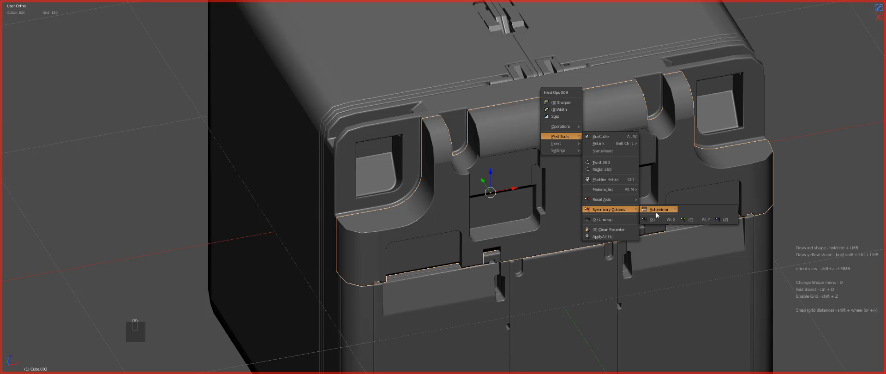
pyautogui.moveTo(664, 210)
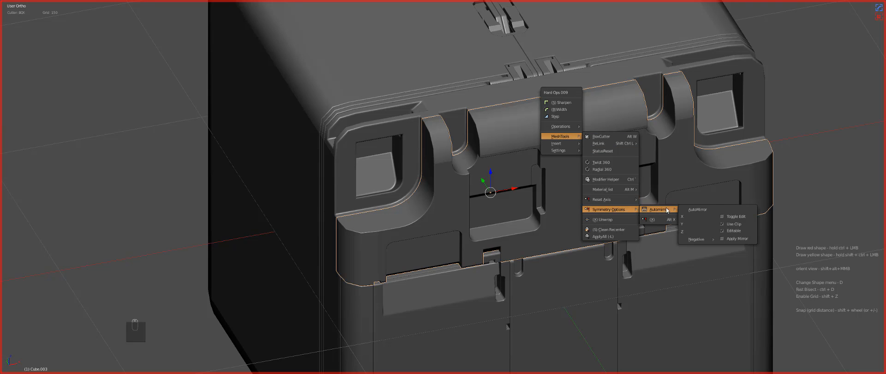
pyautogui.click(707, 209)
pyautogui.press('Tab')
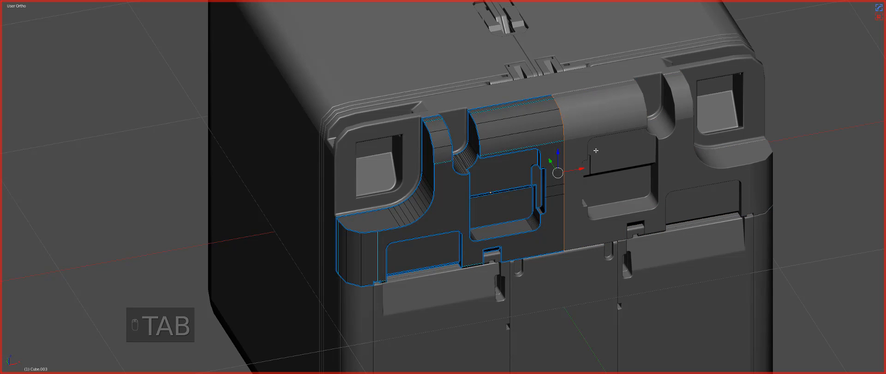
pyautogui.press('f')
pyautogui.press('z')
pyautogui.press('q')
pyautogui.click(596, 150)
pyautogui.press('Tab')
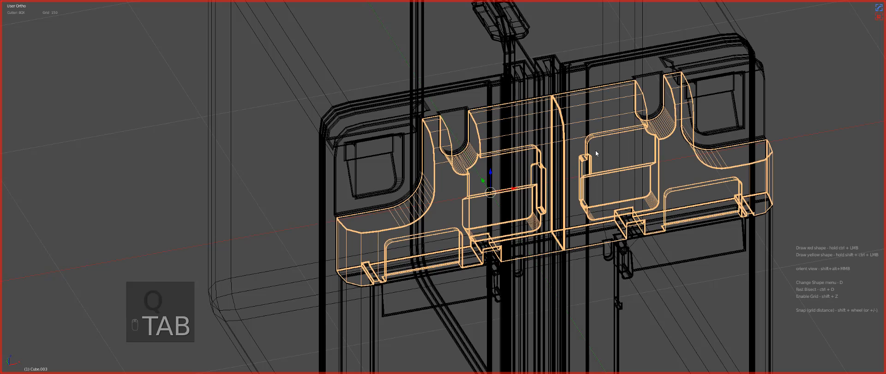
pyautogui.press('z')
# Move the front body's Mirror modifier above its Bevel modifier and apply the mirror.
pyautogui.hotkey('ctrl', '`')
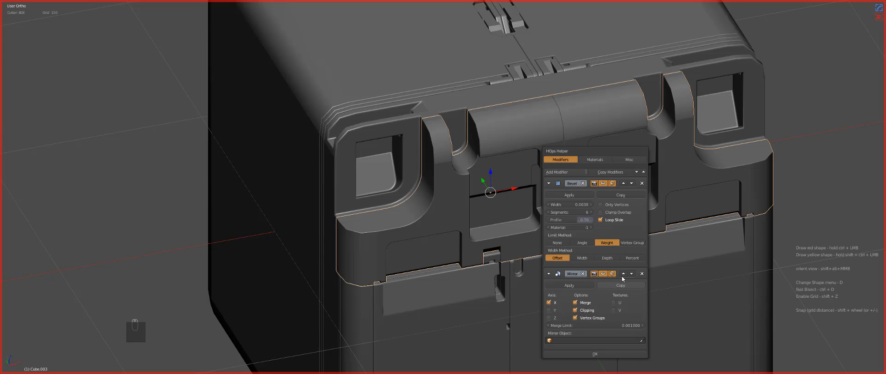
pyautogui.click(622, 273)
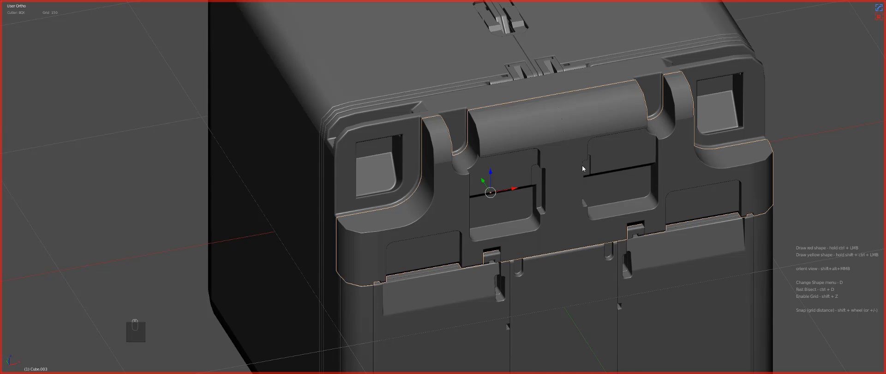
pyautogui.hotkey('ctrl', '`')
pyautogui.click(567, 224)
# Open the mirrored front body's mesh in edit mode around the centre seam and turn off BoxCutter.
pyautogui.moveTo(516, 197); pyautogui.dragTo(533, 189, button='middle')
pyautogui.scroll(2, 617, 128)
pyautogui.press('Tab')
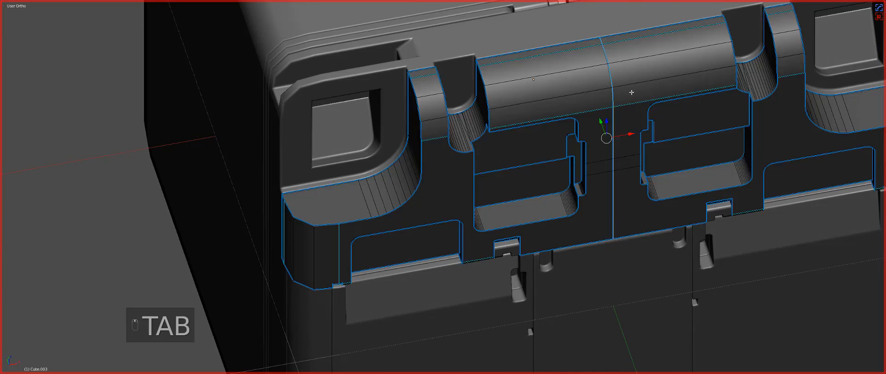
pyautogui.scroll(4, 618, 131)
pyautogui.keyDown('shift'); pyautogui.moveTo(646, 285); pyautogui.dragTo(603, 208, button='middle'); pyautogui.keyUp('shift')
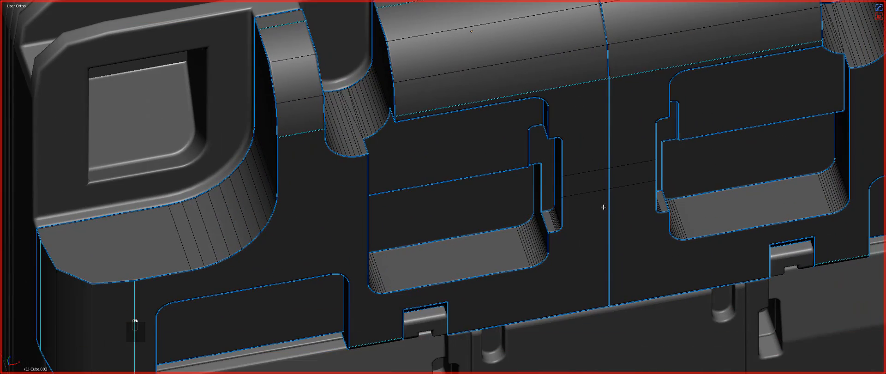
pyautogui.keyDown('shift'); pyautogui.rightClick(616, 224); pyautogui.keyUp('shift')
pyautogui.press('Tab')
pyautogui.press('d')
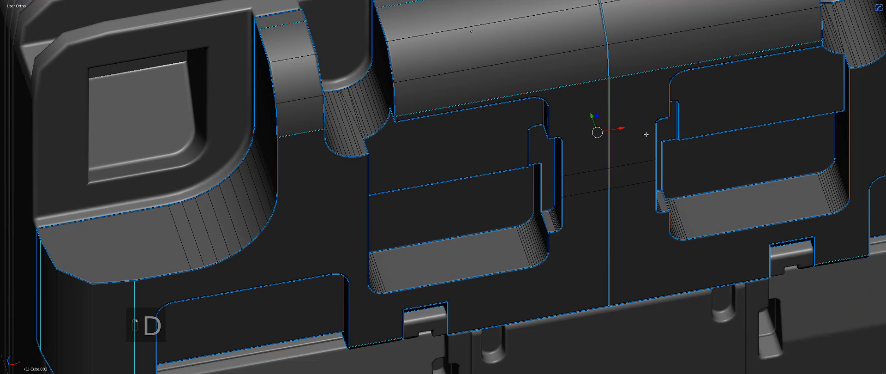
# Bevel the vertical centre edge loop of the front body into a narrow multi-segment strip and return to object mode.
pyautogui.keyDown('shift'); pyautogui.moveTo(644, 133); pyautogui.dragTo(690, 295, button='middle'); pyautogui.keyUp('shift')
pyautogui.scroll(3, 688, 193)
pyautogui.press('q')
pyautogui.click(678, 213)
pyautogui.hotkey('ctrl', 'b')
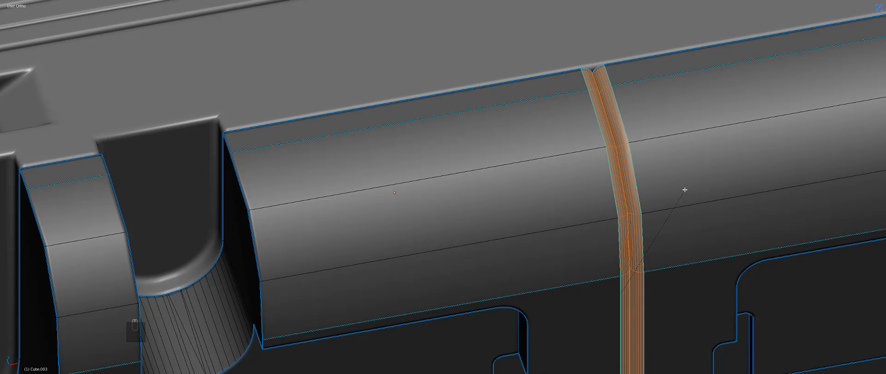
pyautogui.click(684, 189)
pyautogui.press('Tab')
pyautogui.scroll(-5, 517, 257)
pyautogui.scroll(-3, 507, 235)
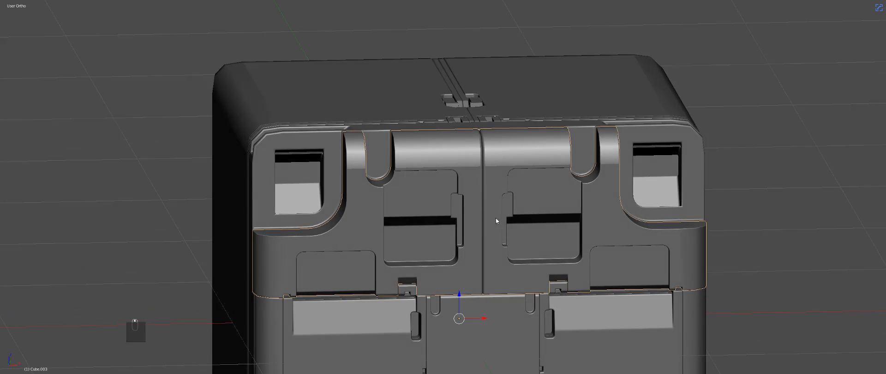
# Reopen the front body's mesh in edit mode around the bevelled centre strip.
pyautogui.moveTo(495, 218); pyautogui.dragTo(483, 248, button='middle')
pyautogui.scroll(6, 571, 120)
pyautogui.press('Tab')
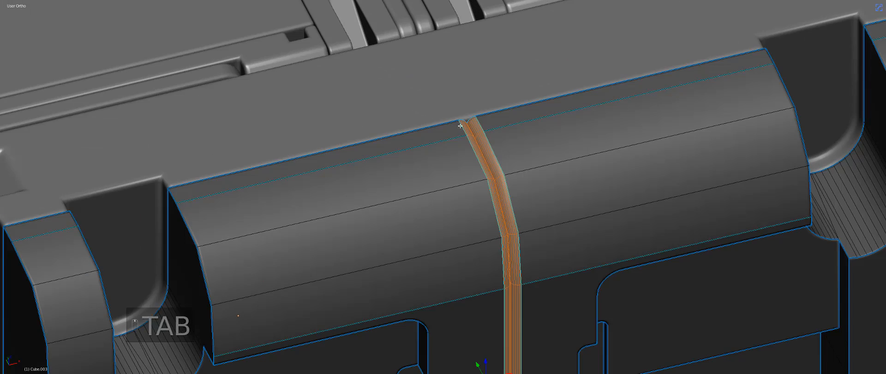
pyautogui.scroll(-2, 484, 336)
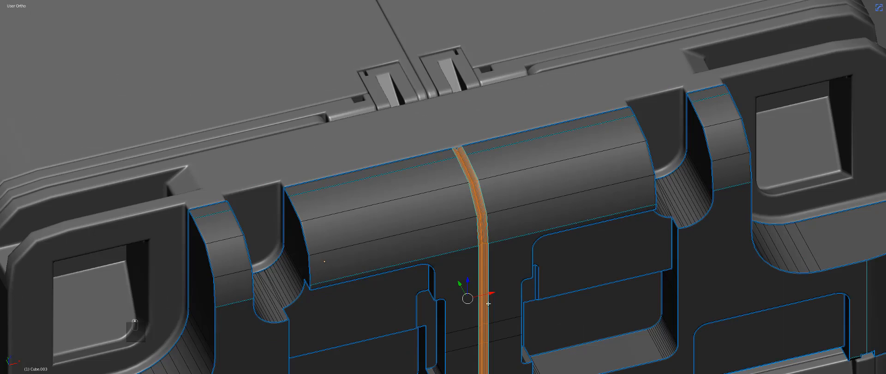
# Leave mesh editing on the front panel, clear the selection and select the panel as an object.
pyautogui.scroll(3, 482, 130)
pyautogui.press('Tab')
pyautogui.scroll(-5, 505, 224)
pyautogui.keyDown('shift'); pyautogui.moveTo(442, 250); pyautogui.dragTo(507, 236, button='middle'); pyautogui.keyUp('shift')
pyautogui.scroll(-1, 514, 231)
pyautogui.press('a')
pyautogui.press('a')
pyautogui.moveTo(523, 209); pyautogui.dragTo(535, 245, button='middle')
pyautogui.rightClick(486, 177)
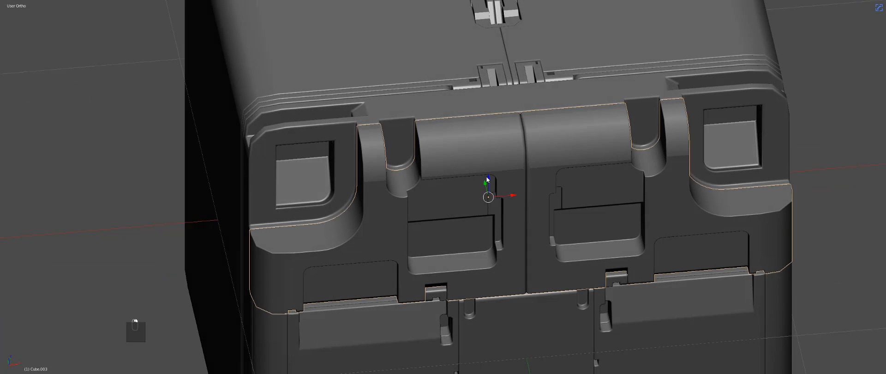
# Try to split a tall narrow box out of the panel along the left edge of the left central recess with BoxCutter.
pyautogui.press('KP_1')
pyautogui.keyDown('shift'); pyautogui.moveTo(490, 195); pyautogui.dragTo(556, 172, button='middle'); pyautogui.keyUp('shift')
pyautogui.scroll(6, 513, 198)
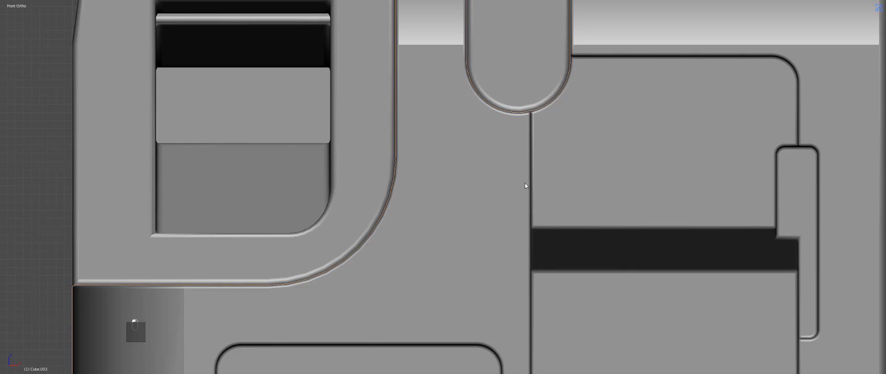
pyautogui.keyDown('ctrl'); pyautogui.keyDown('shift'); pyautogui.moveTo(525, 182); pyautogui.dragTo(535, 280); pyautogui.keyUp('shift'); pyautogui.keyUp('ctrl')
pyautogui.hotkey('alt', 'w')
pyautogui.moveTo(523, 169); pyautogui.dragTo(538, 307)
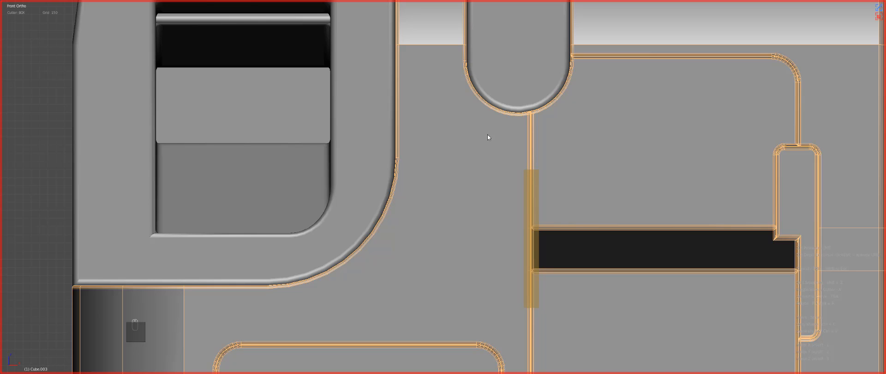
pyautogui.scroll(-6, 617, 231)
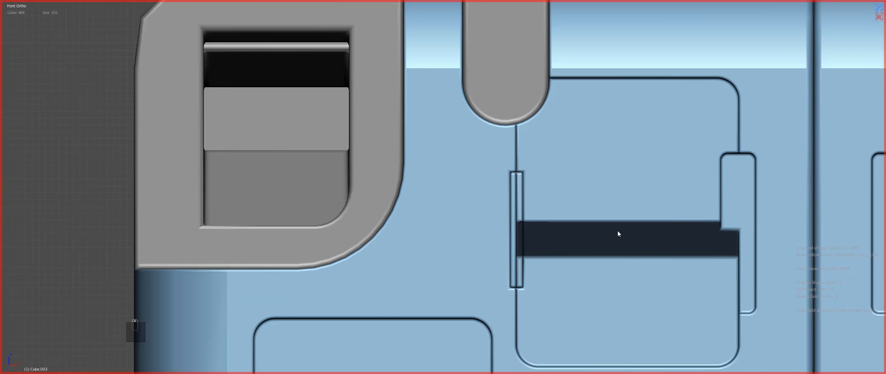
pyautogui.hotkey('ctrl', 'z')
# Split a small block out of the panel where the left central recess's left edge meets its dark horizontal step.
pyautogui.scroll(4, 538, 198)
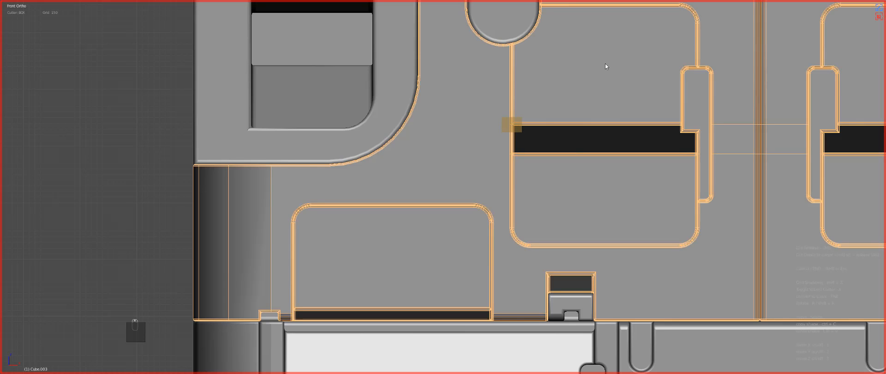
pyautogui.press('a')
pyautogui.scroll(-4, 647, 162)
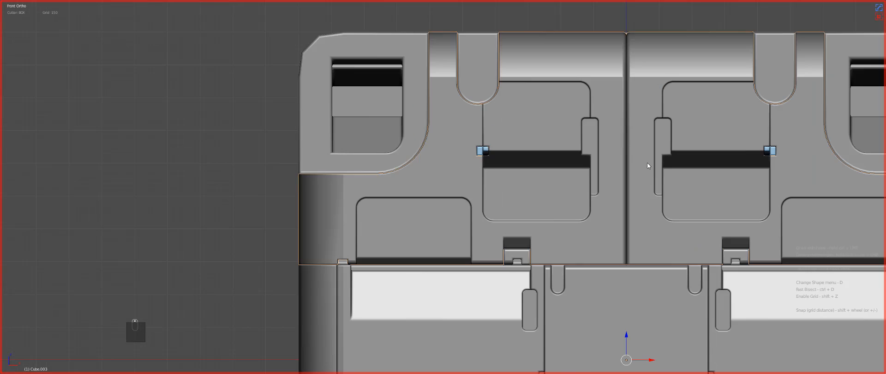
# Try to split a short narrow vertical strip out of the panel across the right edge of the lower-left recess.
pyautogui.scroll(3, 567, 182)
pyautogui.click(539, 222)
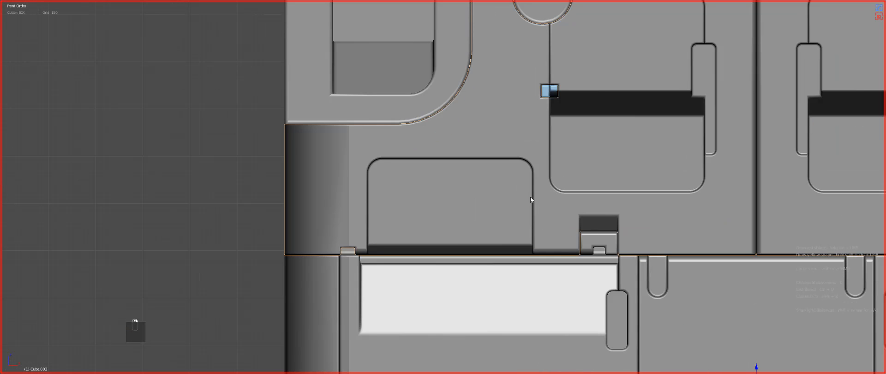
pyautogui.moveTo(528, 192); pyautogui.dragTo(536, 237)
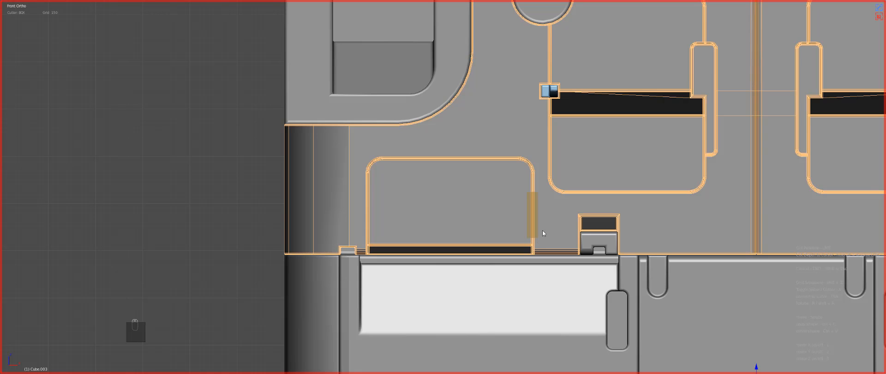
pyautogui.click(589, 216)
pyautogui.hotkey('ctrl', 'z')
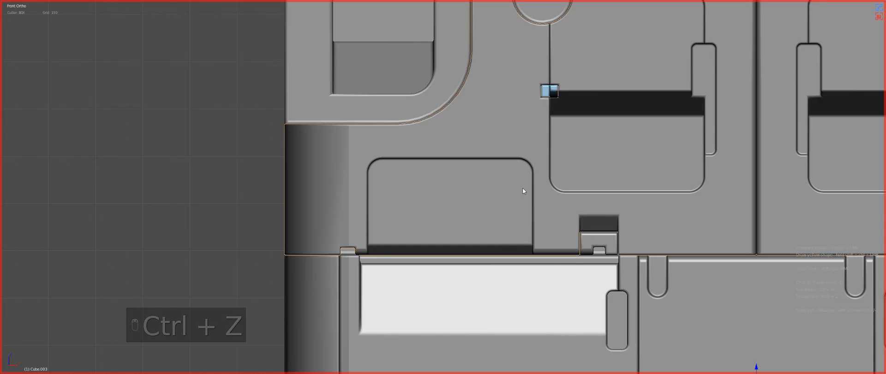
pyautogui.moveTo(528, 180); pyautogui.dragTo(539, 232)
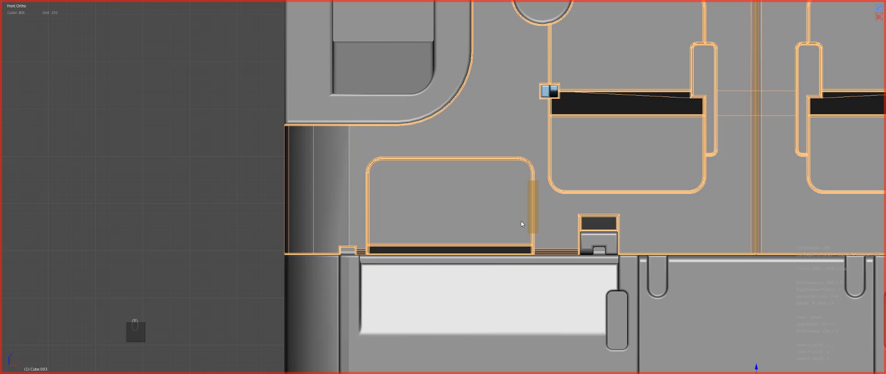
pyautogui.click(531, 174)
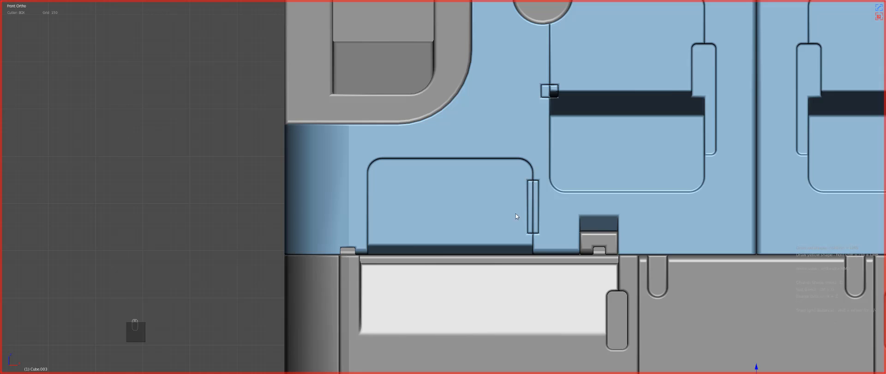
pyautogui.hotkey('ctrl', 'z')
# Reveal the hidden faces of the front panel's mesh and return to object mode with solid shading.
pyautogui.press('z')
pyautogui.press('Tab')
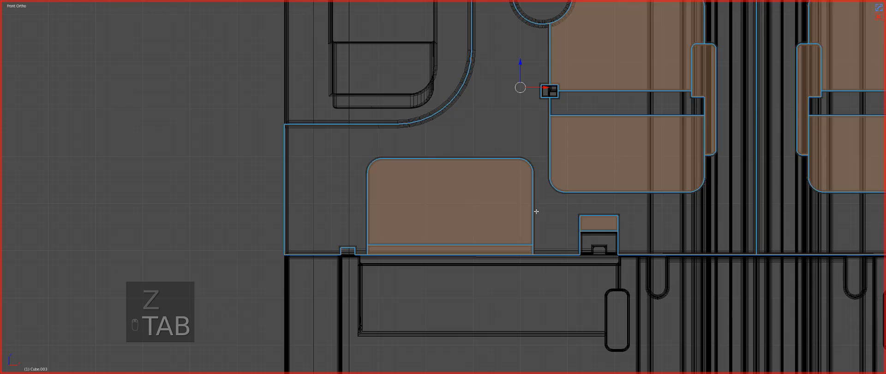
pyautogui.moveTo(547, 209); pyautogui.dragTo(510, 232, button='middle')
pyautogui.hotkey('alt', 'h')
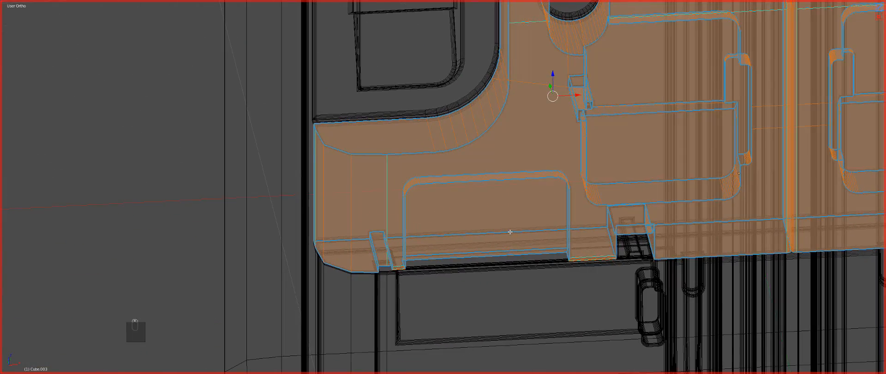
pyautogui.press('KP_1')
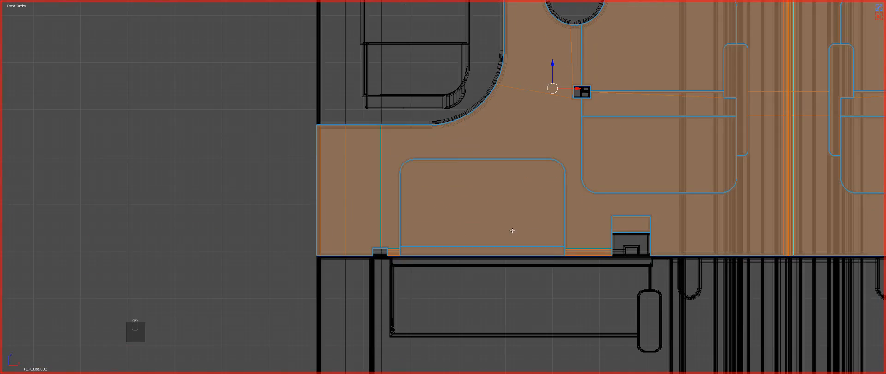
pyautogui.scroll(-3, 560, 195)
pyautogui.scroll(3, 541, 207)
pyautogui.press('Tab')
pyautogui.press('z')
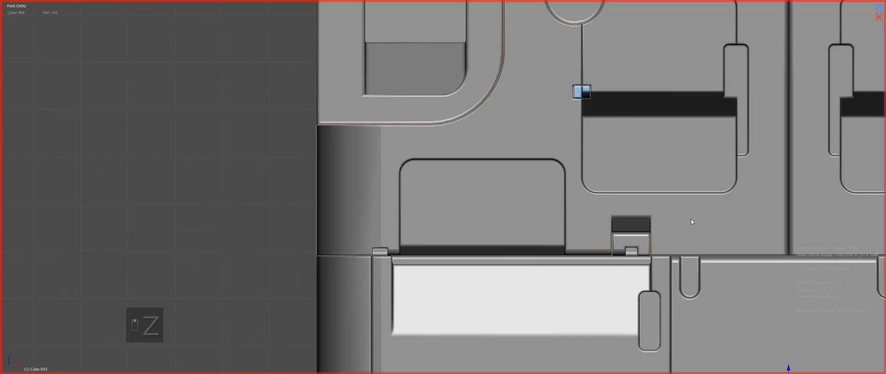
# Knife a horizontal cut across the front panel, halfway up the lower-left recess and past the panel's centre line.
pyautogui.press('Tab')
pyautogui.press('Tab')
pyautogui.press('Tab')
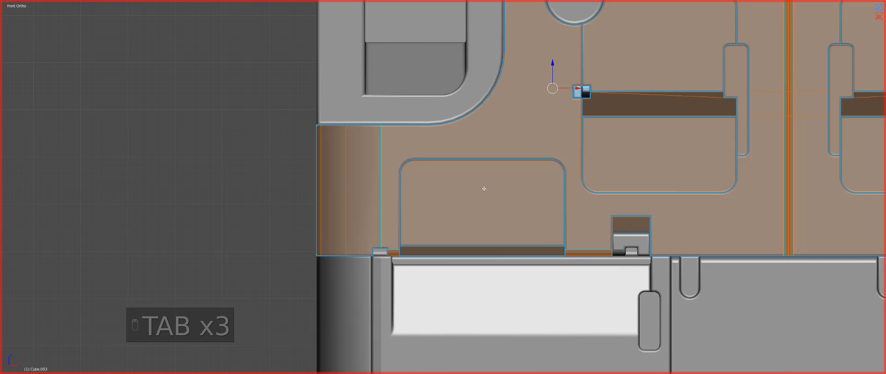
pyautogui.press('k')
pyautogui.click(304, 206)
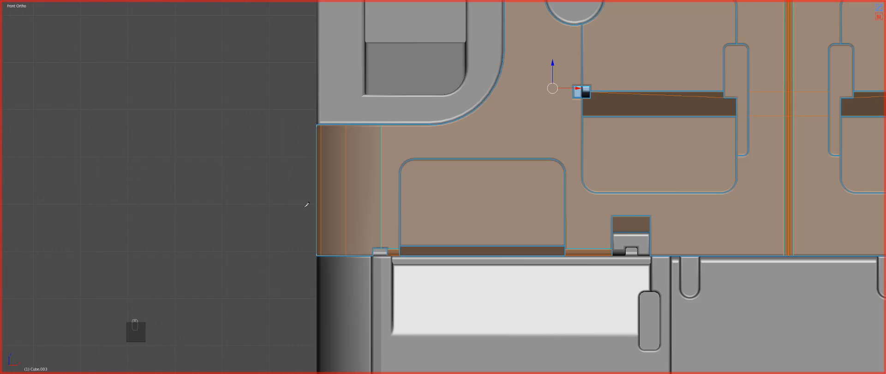
pyautogui.click(843, 207)
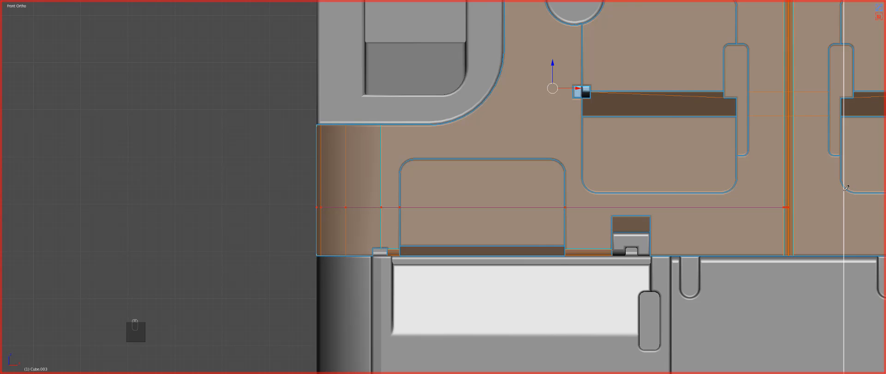
pyautogui.press('Return')
pyautogui.press('Tab')
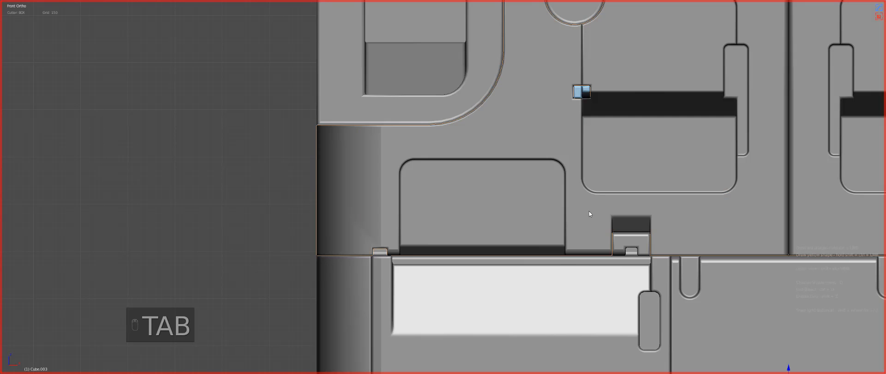
# Retry the short strip split across the lower-left recess's right edge on the knifed panel, and undo it.
pyautogui.moveTo(559, 185); pyautogui.dragTo(571, 233)
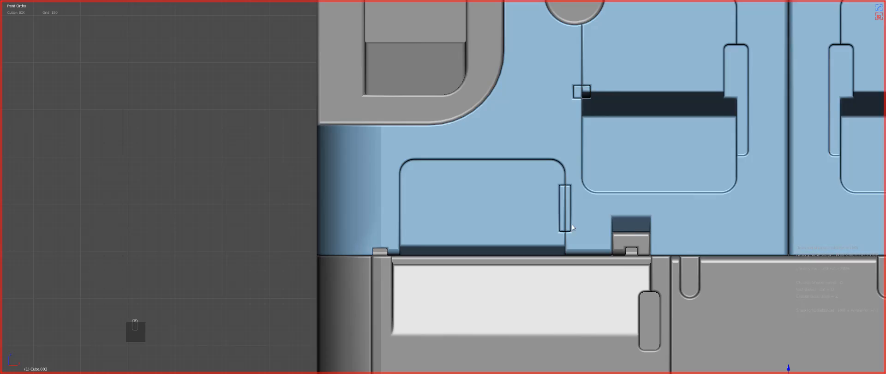
pyautogui.hotkey('ctrl', 'z')
# Examine the whole front panel mesh in wireframe from an angled view, around the recesses and the lower edge.
pyautogui.press('Tab')
pyautogui.press('z')
pyautogui.moveTo(465, 227); pyautogui.dragTo(494, 224, button='middle')
pyautogui.scroll(-2, 495, 223)
pyautogui.press('a')
pyautogui.press('a')
pyautogui.press('a')
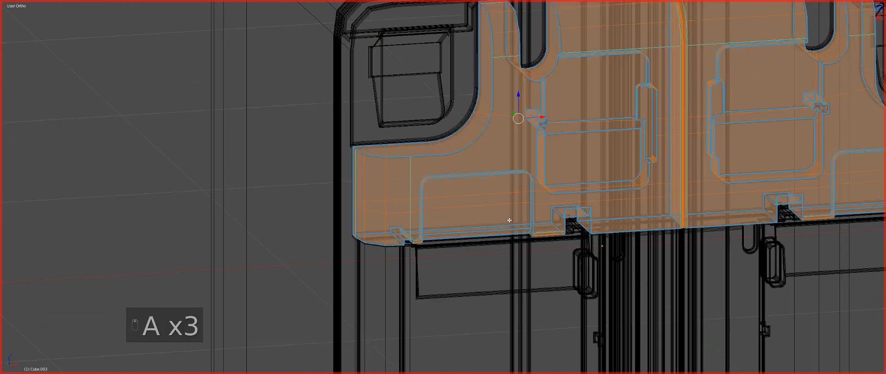
pyautogui.hotkey('shift', '`')
pyautogui.scroll(-3, 533, 206)
pyautogui.moveTo(583, 186); pyautogui.dragTo(587, 192, button='middle')
pyautogui.press('f')
pyautogui.scroll(3, 552, 190)
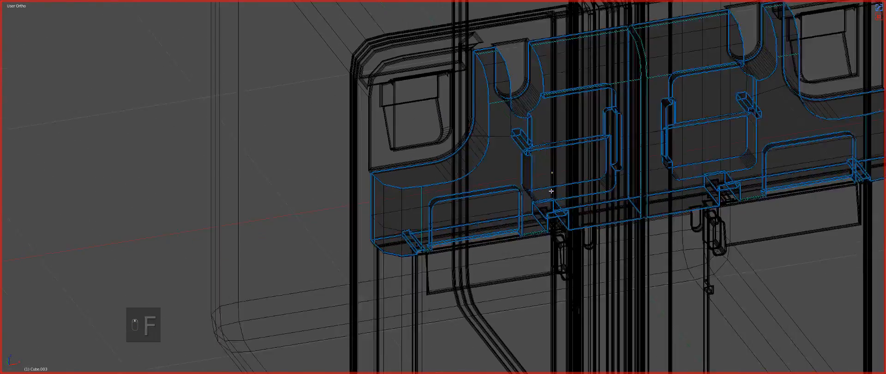
# Split a narrow vertical strip across the lower-left recess's right edge, extending the cutter below the panel's lower edge.
pyautogui.press('Tab')
pyautogui.press('KP_1')
pyautogui.press('z')
pyautogui.scroll(4, 529, 155)
pyautogui.press('d')
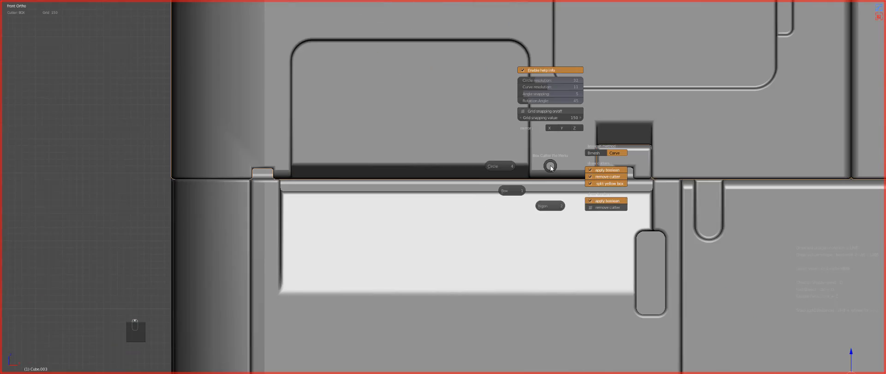
pyautogui.click(480, 132)
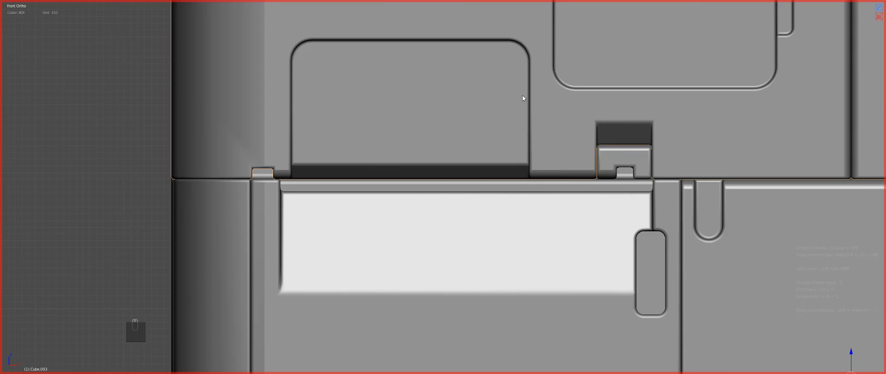
pyautogui.moveTo(522, 95); pyautogui.dragTo(535, 212)
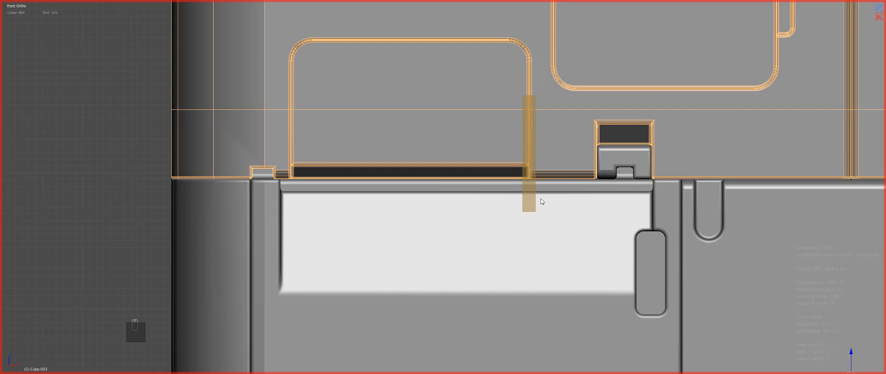
pyautogui.moveTo(541, 201); pyautogui.dragTo(542, 200)
pyautogui.keyDown('shift'); pyautogui.moveTo(569, 132); pyautogui.dragTo(552, 174, button='middle'); pyautogui.keyUp('shift')
pyautogui.scroll(3, 545, 146)
pyautogui.press('a')
pyautogui.press('a')
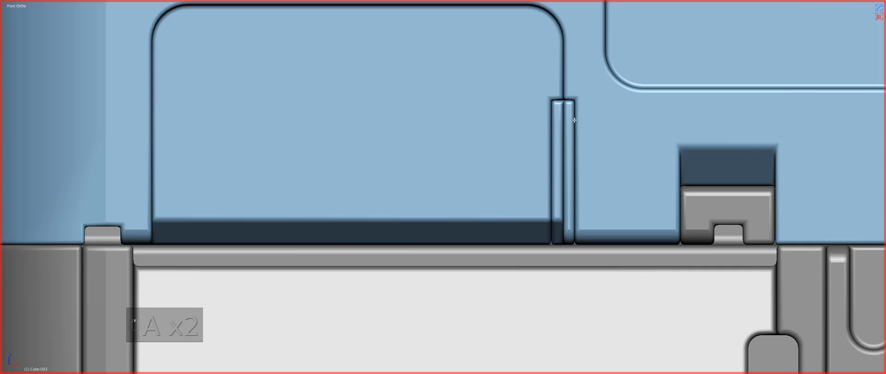
# Examine the new strip and the surrounding panel mesh in solid and wireframe shading from an angled view.
pyautogui.scroll(-11, 554, 129)
pyautogui.moveTo(526, 135); pyautogui.dragTo(544, 159, button='middle')
pyautogui.scroll(3, 524, 131)
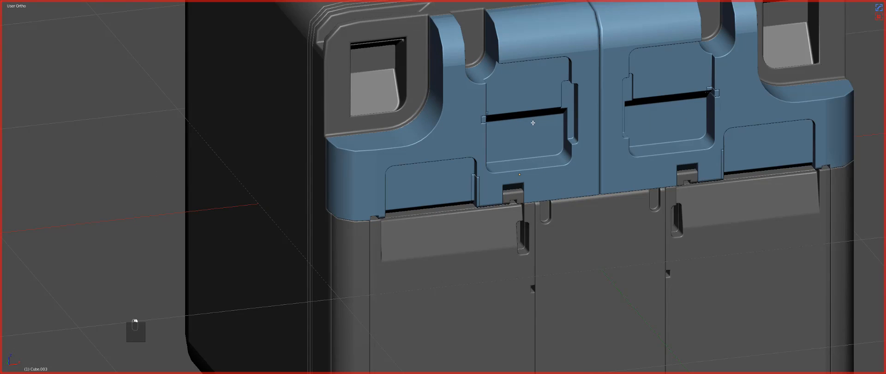
pyautogui.press('Tab')
pyautogui.scroll(2, 533, 123)
pyautogui.scroll(-1, 533, 144)
pyautogui.press('z')
pyautogui.press('Tab')
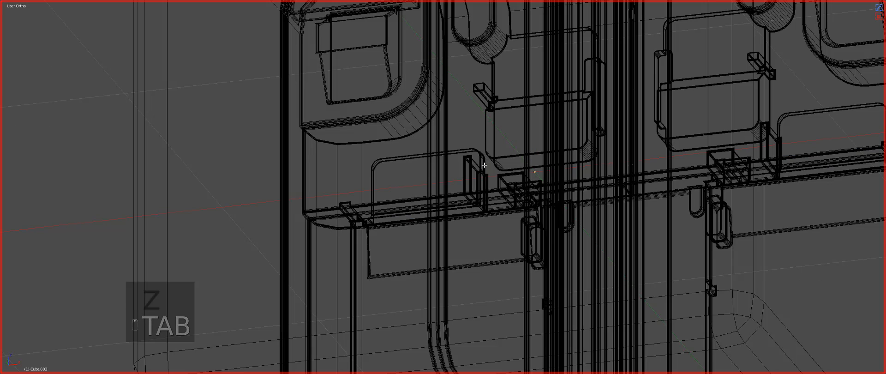
pyautogui.press('z')
pyautogui.press('Tab')
pyautogui.press('a')
pyautogui.press('a')
pyautogui.press('a')
pyautogui.scroll(4, 504, 181)
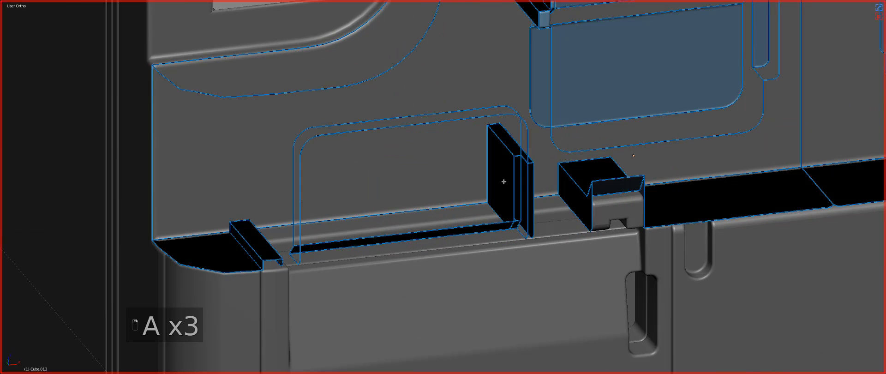
# Reveal the hidden faces and separate the linked narrow strip at the lower-left recess's right edge from the panel mesh.
pyautogui.hotkey('alt', 'h')
pyautogui.press('a')
pyautogui.press('l')
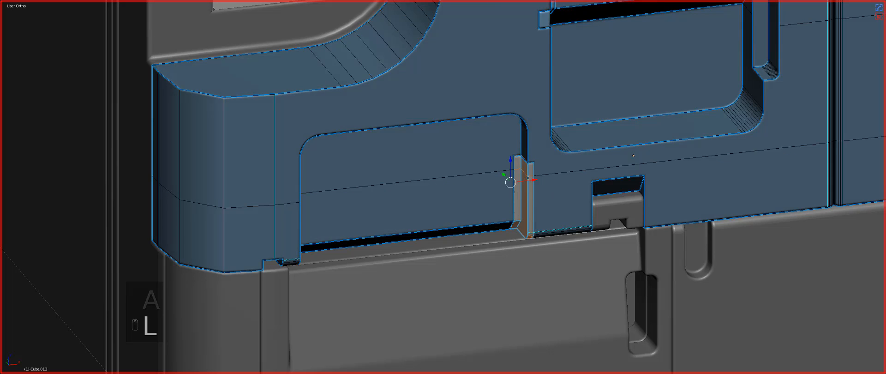
pyautogui.press('p')
pyautogui.press('Tab')
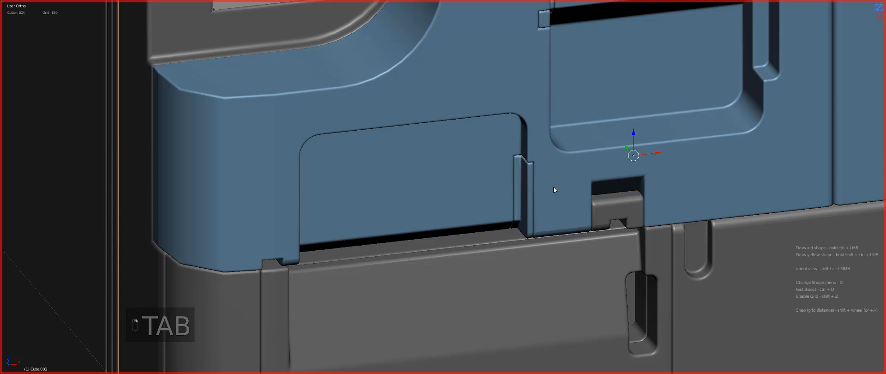
# Assign the existing GREY material to the main front panel.
pyautogui.press('z')
pyautogui.press('z')
pyautogui.hotkey('ctrl', '`')
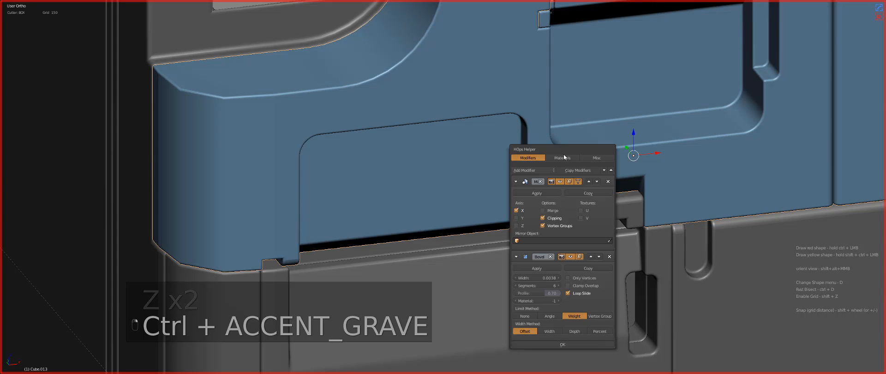
pyautogui.click(558, 157)
pyautogui.click(524, 158)
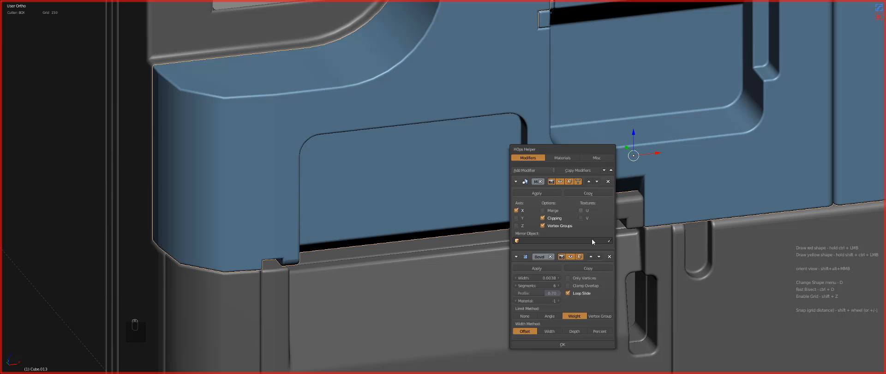
pyautogui.click(566, 159)
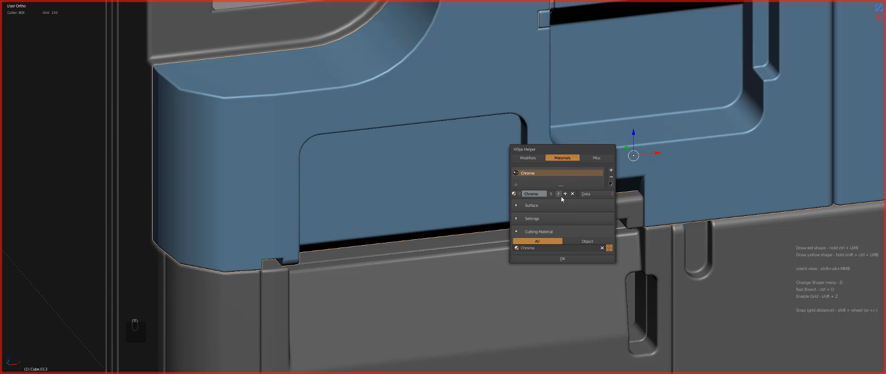
pyautogui.click(514, 194)
pyautogui.write('gre')
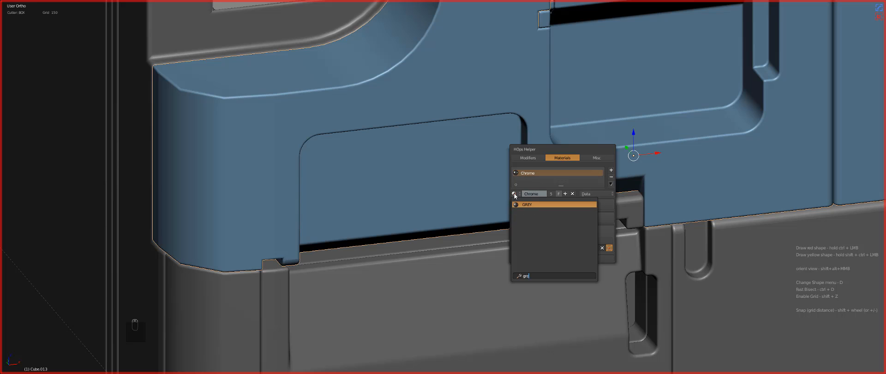
pyautogui.press('Return')
pyautogui.click(506, 111)
pyautogui.press('a')
# Examine the separated narrow strip's mesh and its mirrored counterpart beside the lower recesses, in solid and wireframe shading.
pyautogui.scroll(-3, 530, 206)
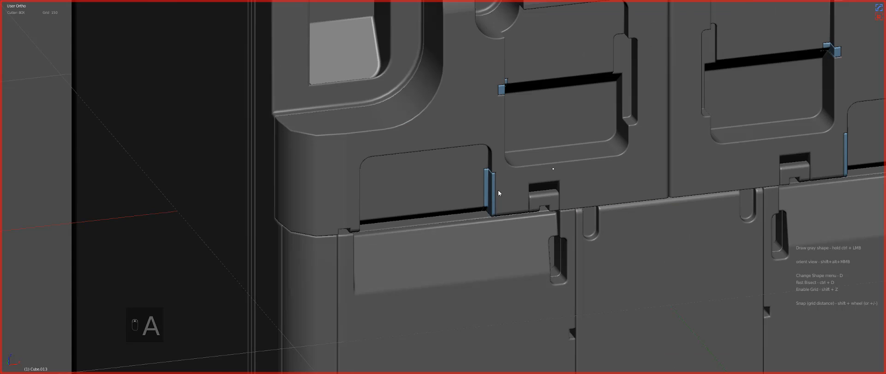
pyautogui.scroll(-2, 498, 193)
pyautogui.click(485, 189)
pyautogui.press('z')
pyautogui.press('z')
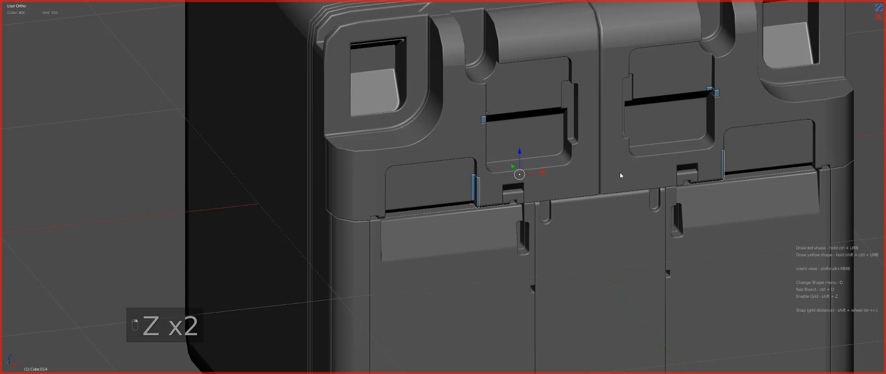
pyautogui.press('Tab')
pyautogui.press('a')
pyautogui.press('a')
pyautogui.press('a')
pyautogui.click(716, 165)
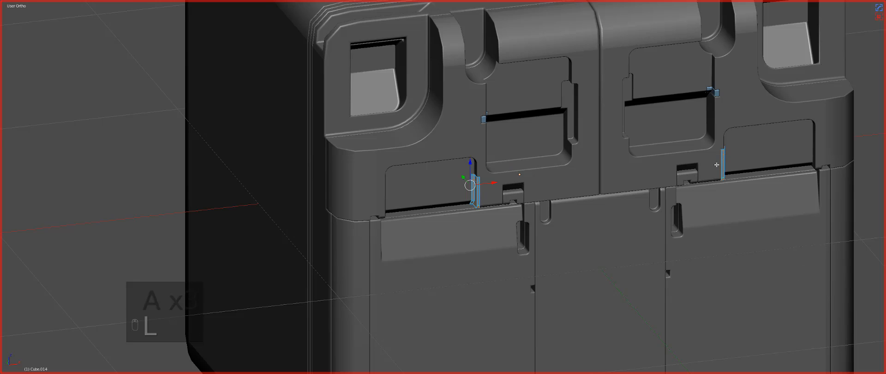
pyautogui.press('x')
pyautogui.press('z')
pyautogui.press('Tab')
pyautogui.press('z')
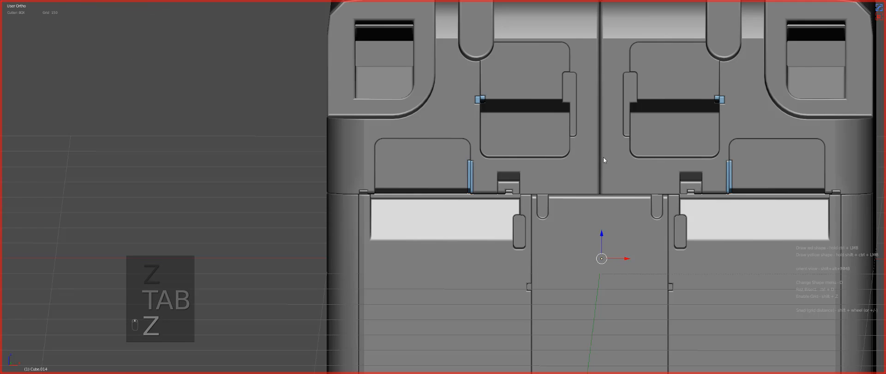
# Knife-cut the front panel mesh in front view: a vertical line through the lower-left recess and a horizontal line to the panel's outer edge.
pyautogui.press('a')
pyautogui.press('KP_1')
pyautogui.keyDown('shift'); pyautogui.moveTo(386, 167); pyautogui.dragTo(530, 182, button='middle'); pyautogui.keyUp('shift')
pyautogui.scroll(3, 530, 182)
pyautogui.press('a')
pyautogui.rightClick(589, 168)
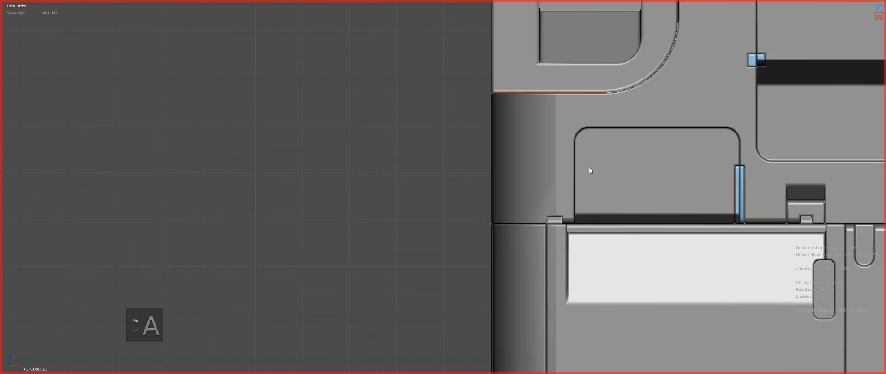
pyautogui.press('z')
pyautogui.press('z')
pyautogui.scroll(2, 564, 174)
pyautogui.press('Tab')
pyautogui.press('a')
pyautogui.press('a')
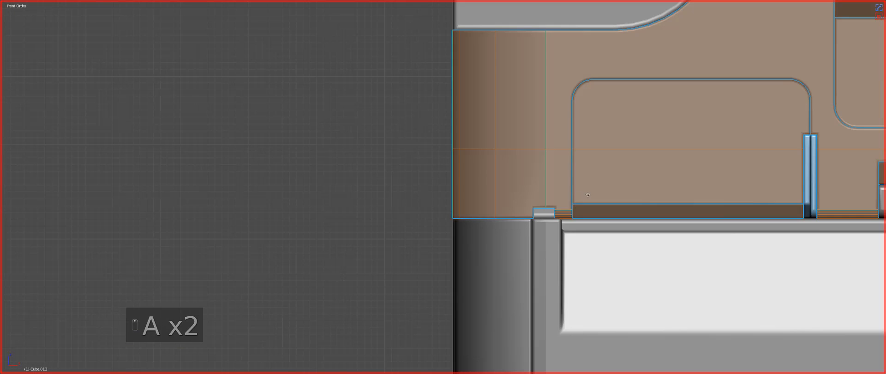
pyautogui.press('a')
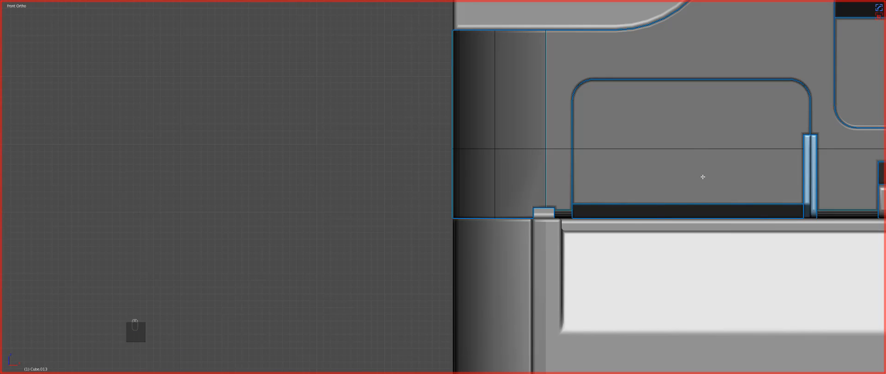
pyautogui.scroll(-3, 702, 176)
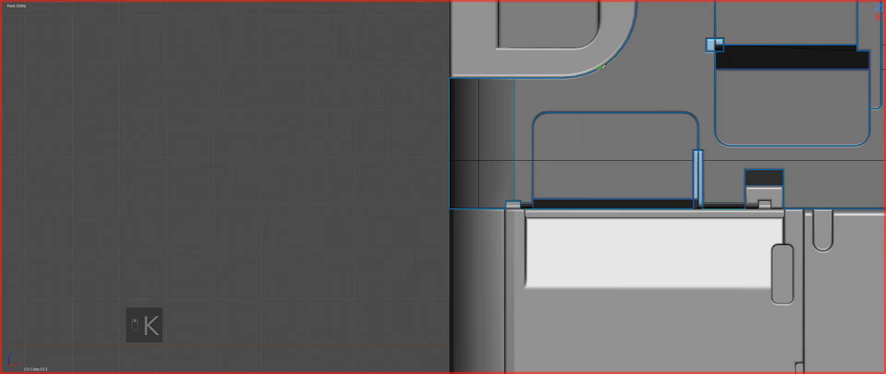
pyautogui.click(597, 74)
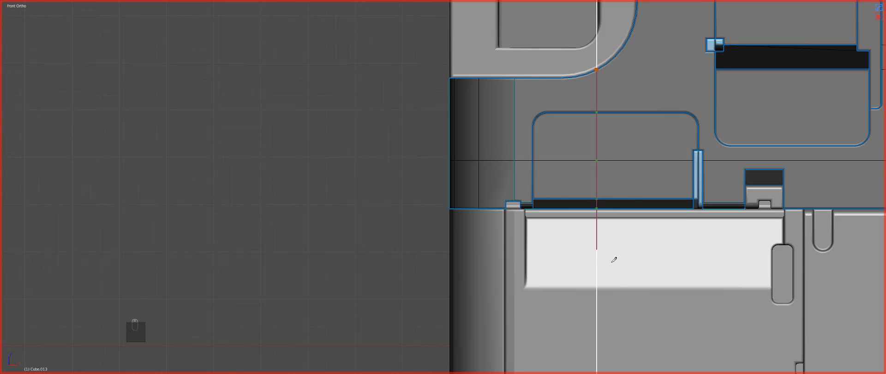
pyautogui.click(597, 180)
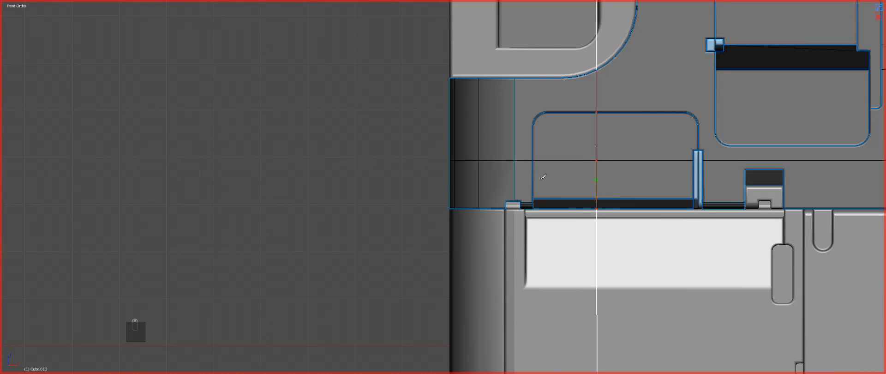
pyautogui.click(352, 187)
pyautogui.press('space')
pyautogui.scroll(1, 455, 189)
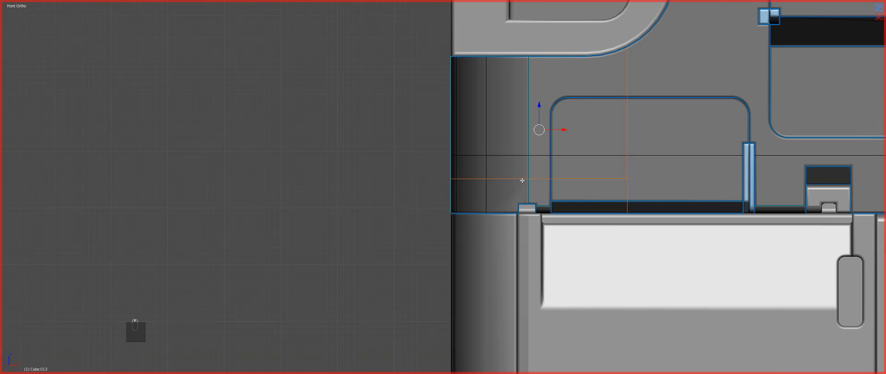
pyautogui.press('g')
pyautogui.click(549, 189)
pyautogui.press('Tab')
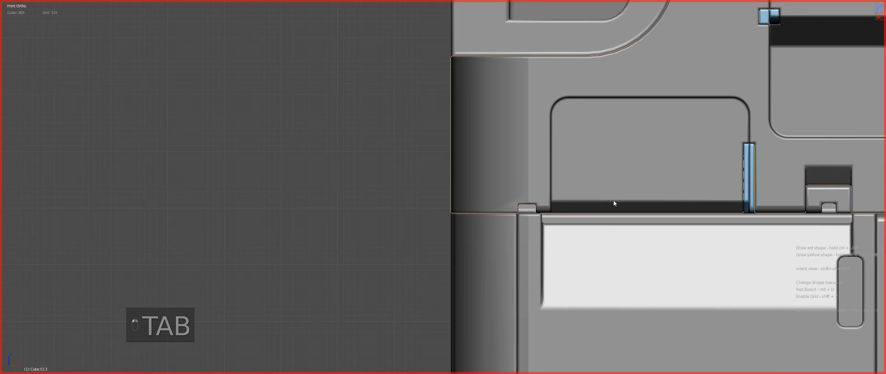
# Split a narrow vertical strip off the front panel along the right edge of the small latch notch, down to the lower edge.
pyautogui.scroll(-3, 613, 200)
pyautogui.press('a')
pyautogui.press('a')
pyautogui.scroll(3, 545, 200)
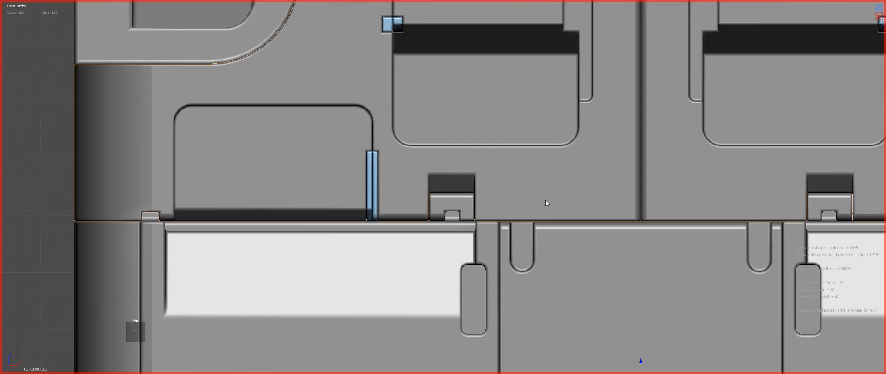
pyautogui.moveTo(466, 166); pyautogui.dragTo(483, 223)
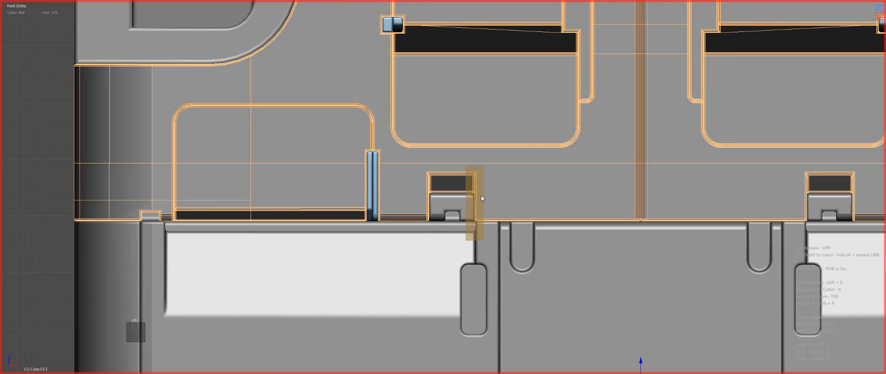
pyautogui.moveTo(480, 198); pyautogui.dragTo(481, 199)
pyautogui.scroll(-4, 480, 194)
pyautogui.press('a')
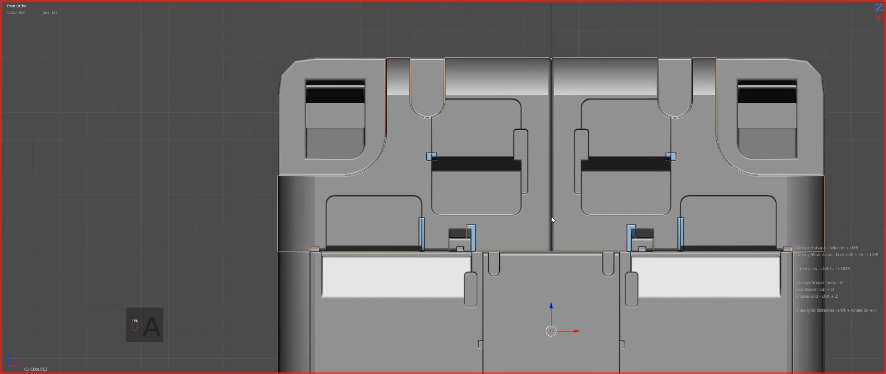
# Split a thin vertical strip off the front panel along the right edge of the rounded slot at its top.
pyautogui.scroll(6, 505, 158)
pyautogui.moveTo(504, 102); pyautogui.dragTo(517, 245)
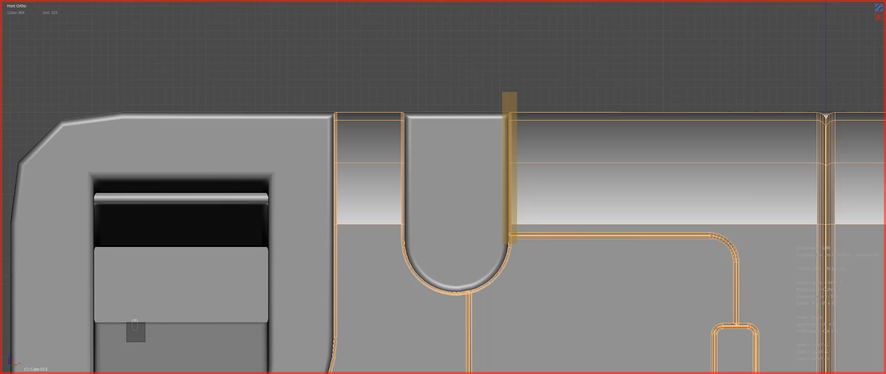
pyautogui.moveTo(517, 243); pyautogui.dragTo(515, 244)
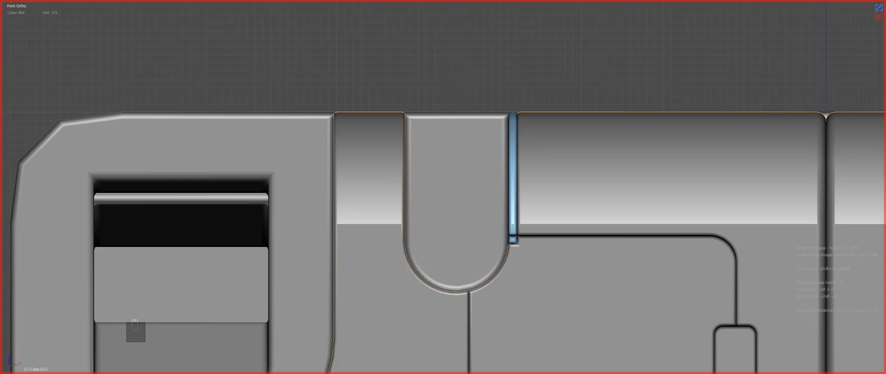
pyautogui.scroll(-6, 514, 184)
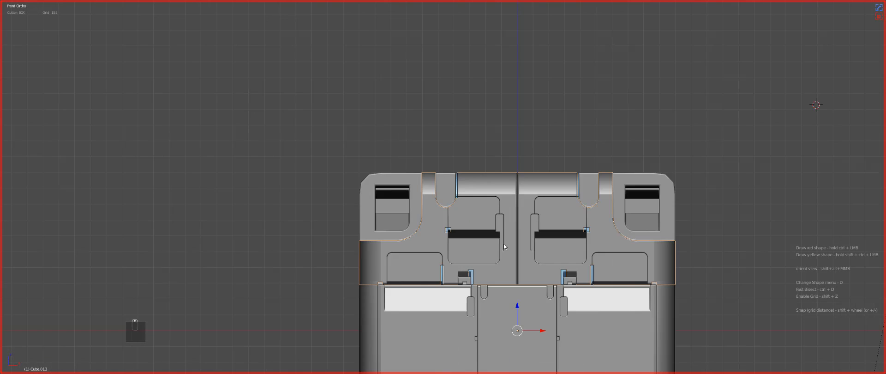
# Split a narrow vertical strip off the lower panel along the left edge of its wide sloped recess.
pyautogui.moveTo(503, 242); pyautogui.dragTo(450, 253, button='middle')
pyautogui.scroll(4, 450, 253)
pyautogui.press('a')
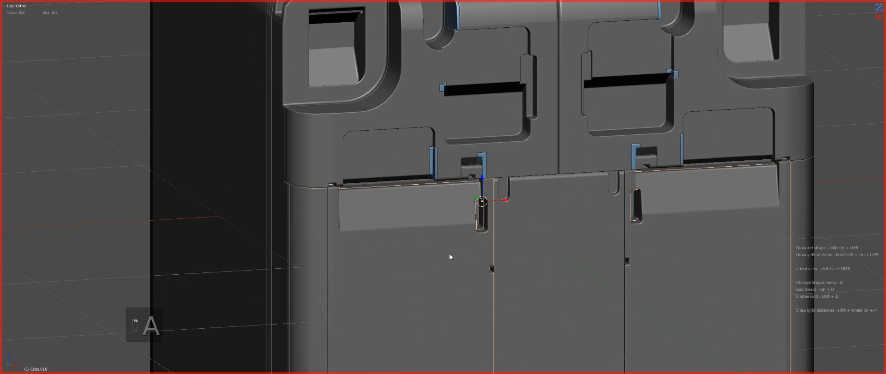
pyautogui.press('KP_1')
pyautogui.press('z')
pyautogui.press('z')
pyautogui.scroll(5, 481, 141)
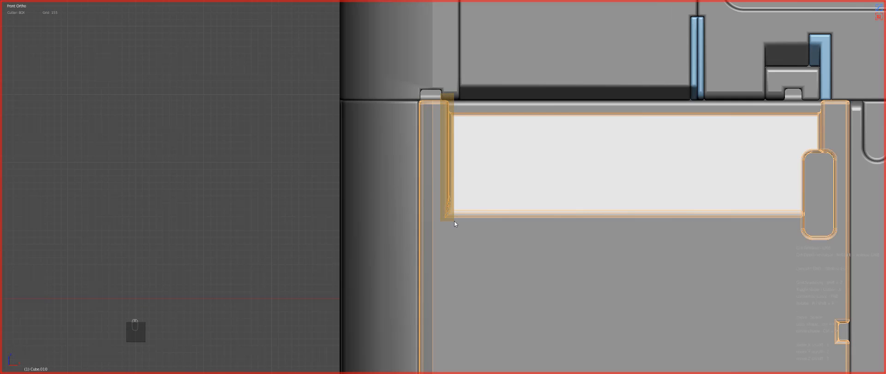
pyautogui.moveTo(455, 219); pyautogui.dragTo(465, 228)
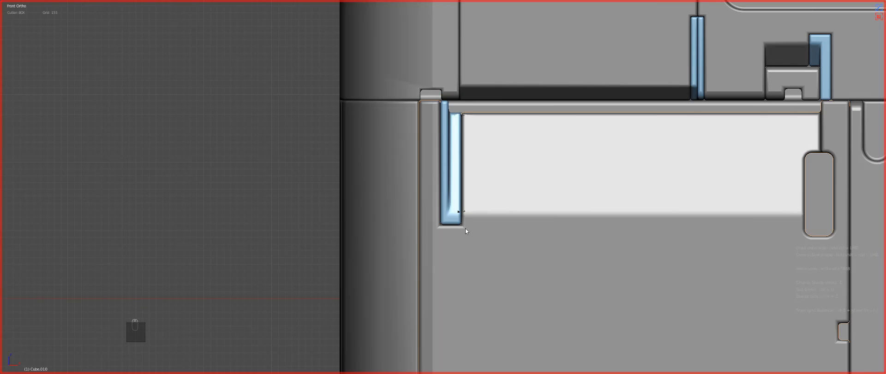
# Try clearing the sharp edges of the strip at the sloped recess with Clear S/C/Sharps.
pyautogui.press('q')
pyautogui.click(450, 204)
pyautogui.click(451, 208)
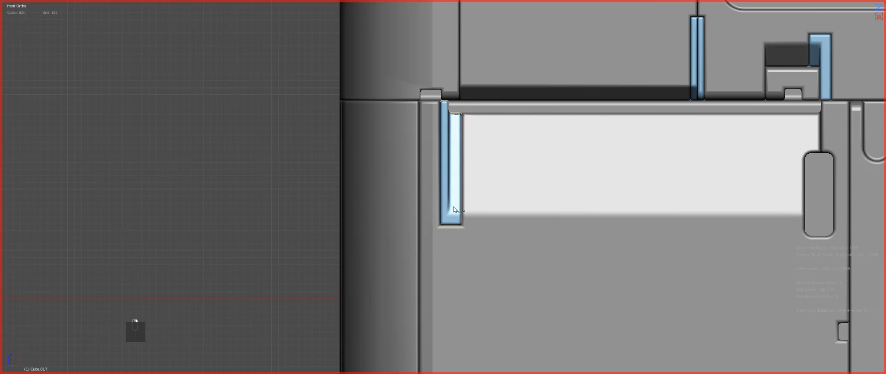
pyautogui.scroll(6, 451, 208)
pyautogui.press('Tab')
pyautogui.press('Tab')
pyautogui.press('q')
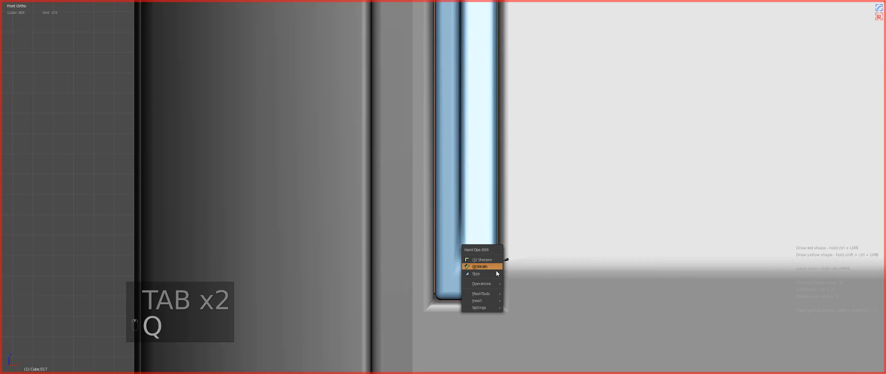
pyautogui.moveTo(494, 284)
pyautogui.click(525, 245)
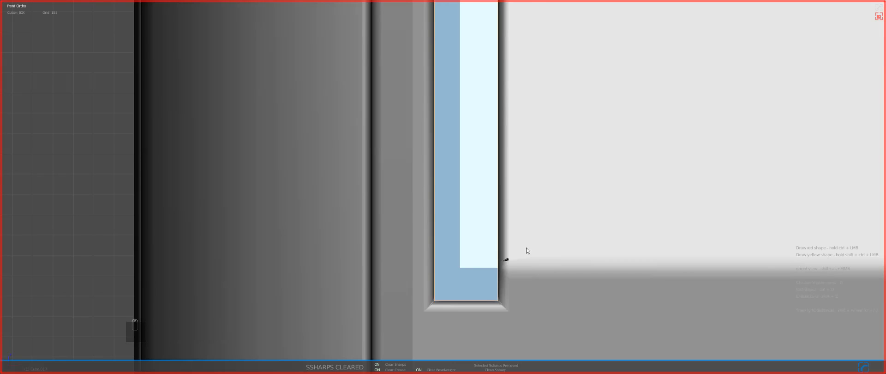
pyautogui.hotkey('ctrl', 'z')
# Run Clean Mesh on the strip, and reveal the lower panel's hidden geometry and dissolve the selected elements.
pyautogui.press('q')
pyautogui.moveTo(530, 248)
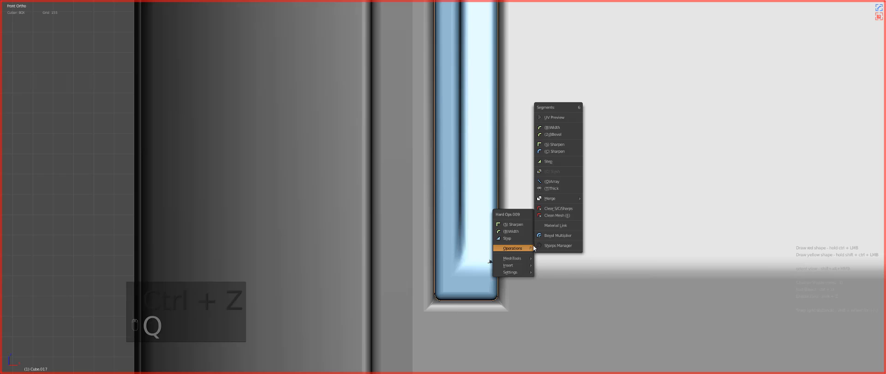
pyautogui.click(560, 213)
pyautogui.press('Tab')
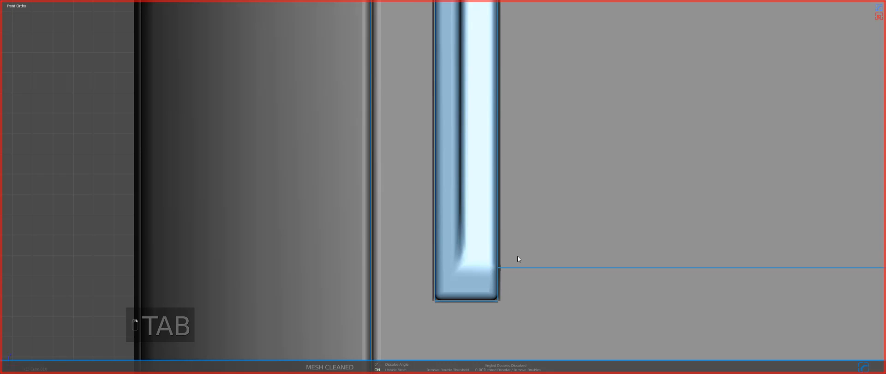
pyautogui.hotkey('alt', 'h')
pyautogui.hotkey('ctrl', 'x')
pyautogui.press('Tab')
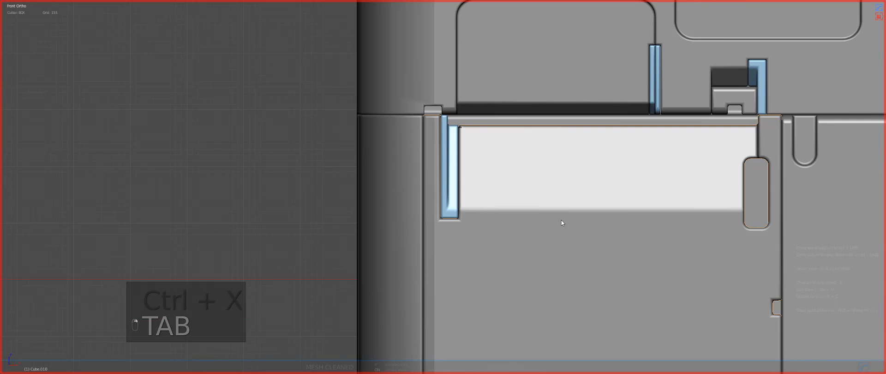
pyautogui.press('q')
pyautogui.click(560, 213)
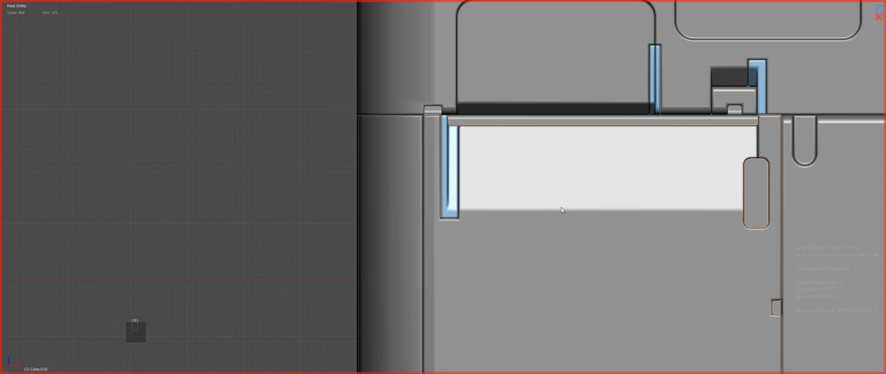
# Examine the lower panel's mesh around the sloped recess, its new strip and the rounded handle slot from an angled view.
pyautogui.press('a')
pyautogui.scroll(-4, 439, 120)
pyautogui.rightClick(436, 115)
pyautogui.moveTo(437, 116); pyautogui.dragTo(464, 186, button='middle')
pyautogui.press('Tab')
pyautogui.press('Tab')
pyautogui.scroll(-1, 527, 207)
pyautogui.rightClick(524, 232)
pyautogui.press('g')
pyautogui.rightClick(500, 271)
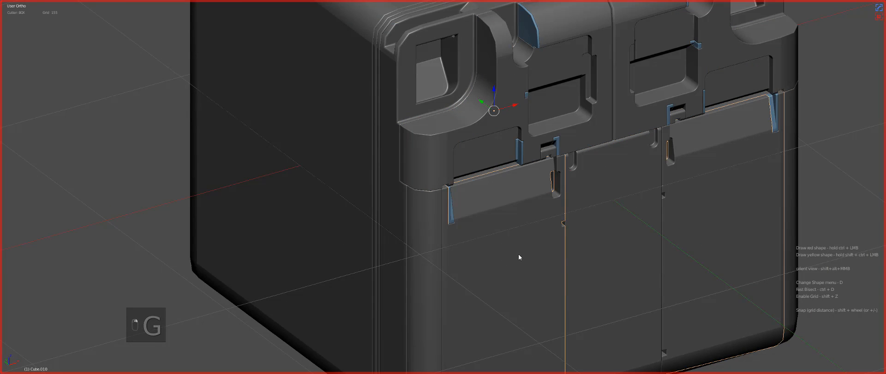
pyautogui.press('Tab')
pyautogui.press('Tab')
pyautogui.press('Tab')
pyautogui.scroll(6, 553, 186)
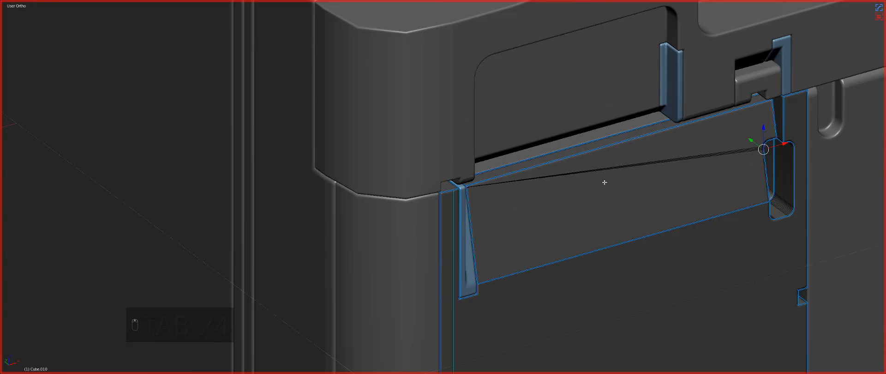
pyautogui.scroll(4, 604, 183)
pyautogui.press('a')
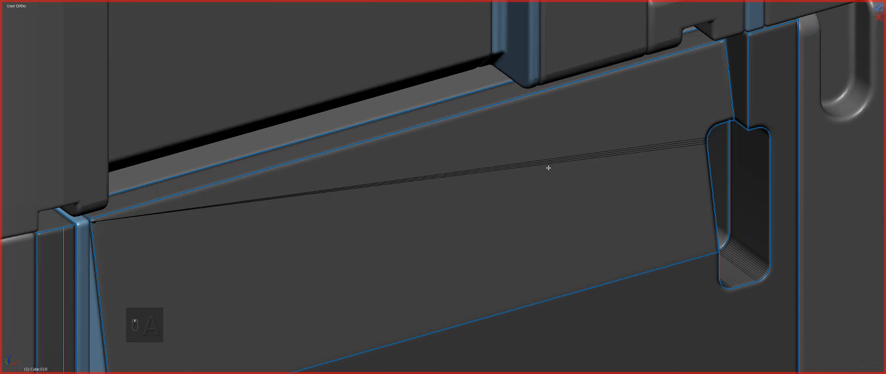
# Dissolve the stray edges fanning across the sloped recess face to the rounded handle slot.
pyautogui.press('c')
pyautogui.click(545, 164)
pyautogui.rightClick(544, 163)
pyautogui.hotkey('ctrl', 'x')
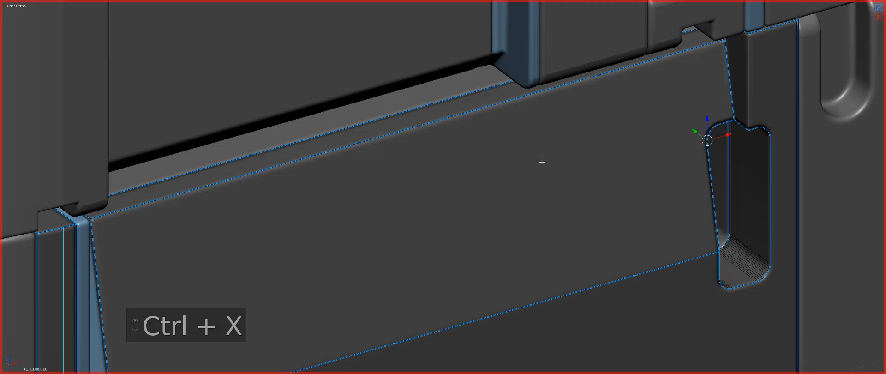
pyautogui.press('Tab')
# Set the HardOps cutting material to Plastic.
pyautogui.scroll(-11, 534, 177)
pyautogui.press('a')
pyautogui.press('a')
pyautogui.moveTo(487, 216); pyautogui.dragTo(472, 231, button='middle')
pyautogui.press('a')
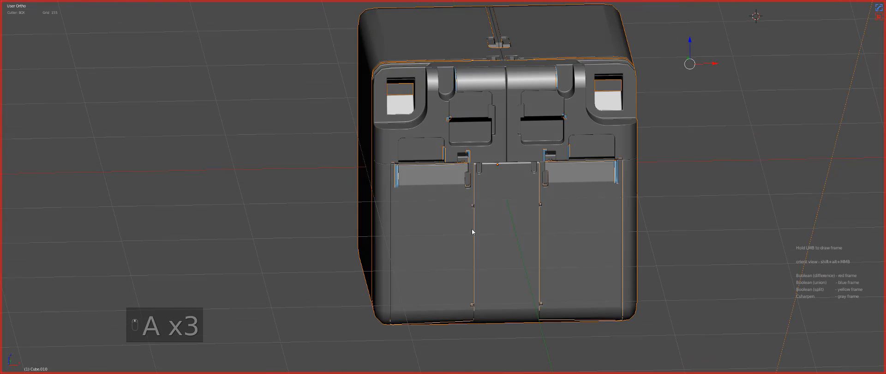
pyautogui.press('a')
pyautogui.press('KP_1')
pyautogui.press('KP_5')
pyautogui.press('KP_1')
pyautogui.press('a')
pyautogui.press('a')
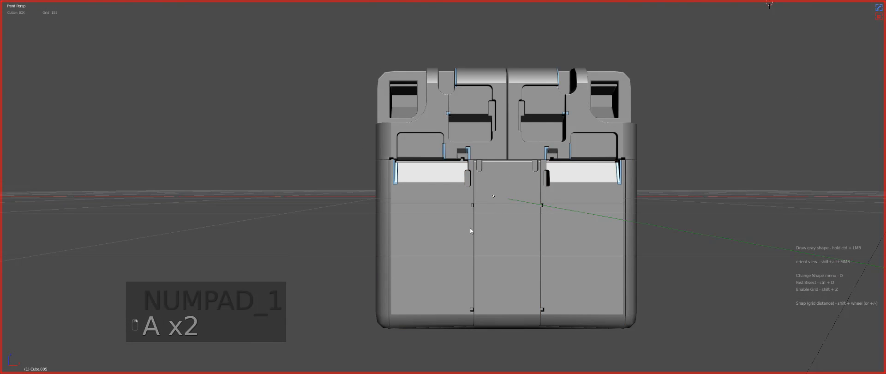
pyautogui.keyDown('shift'); pyautogui.moveTo(511, 215); pyautogui.dragTo(486, 190, button='middle'); pyautogui.keyUp('shift')
pyautogui.hotkey('ctrl', '`')
pyautogui.click(456, 285)
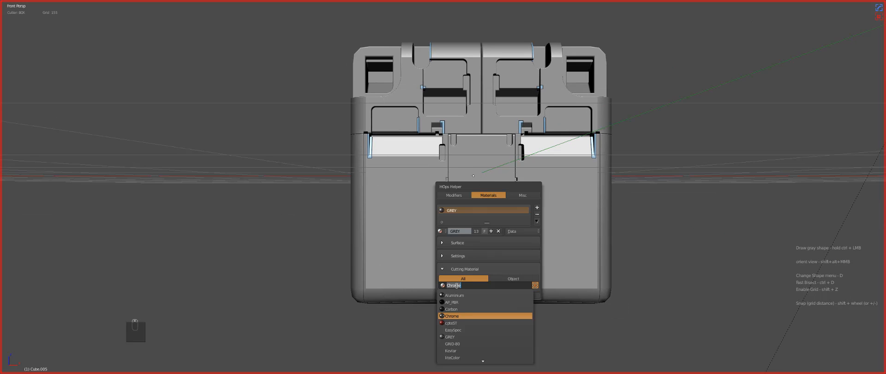
pyautogui.write('pla')
pyautogui.click(457, 295)
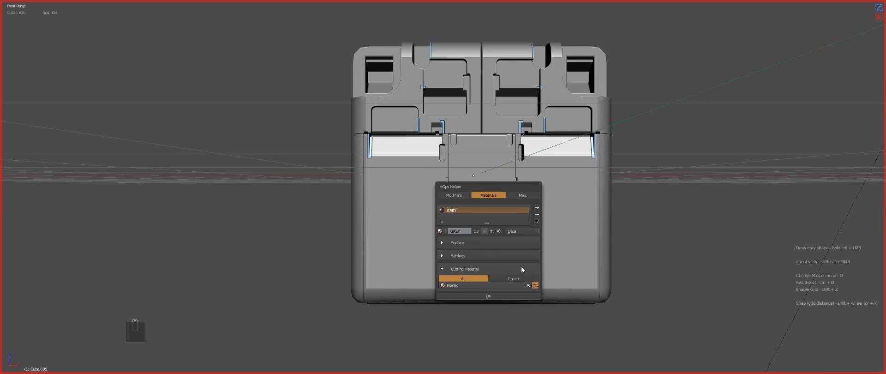
# Split off a small block around the upper square notch on the lower panel's inner edge.
pyautogui.scroll(2, 446, 186)
pyautogui.press('a')
pyautogui.press('a')
pyautogui.press('KP_1')
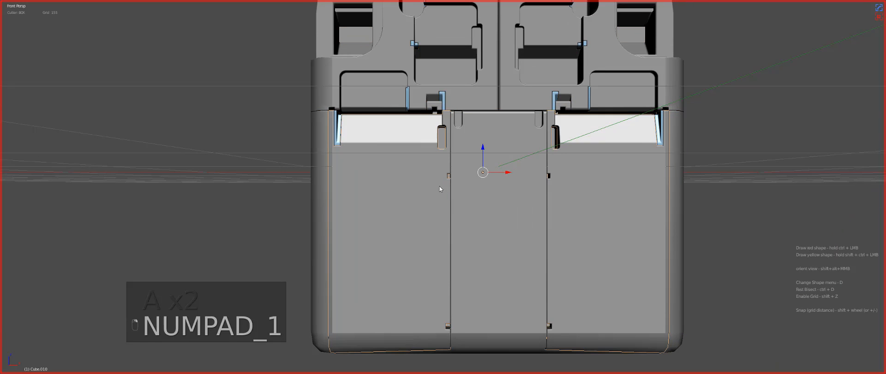
pyautogui.press('KP_5')
pyautogui.press('KP_Decimal')
pyautogui.scroll(4, 498, 213)
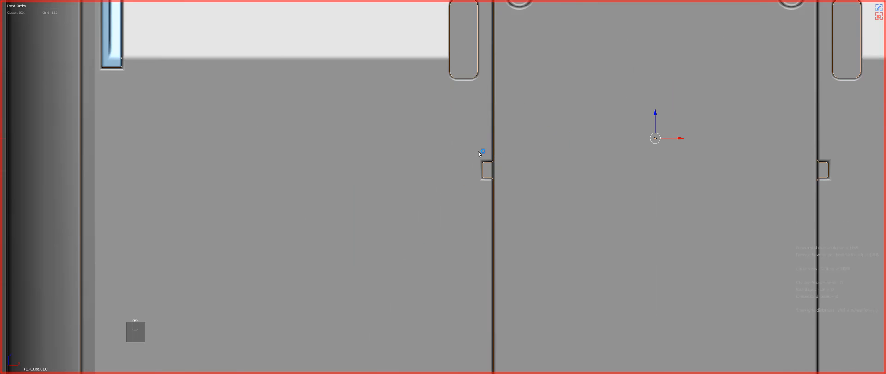
pyautogui.moveTo(476, 159); pyautogui.dragTo(528, 197)
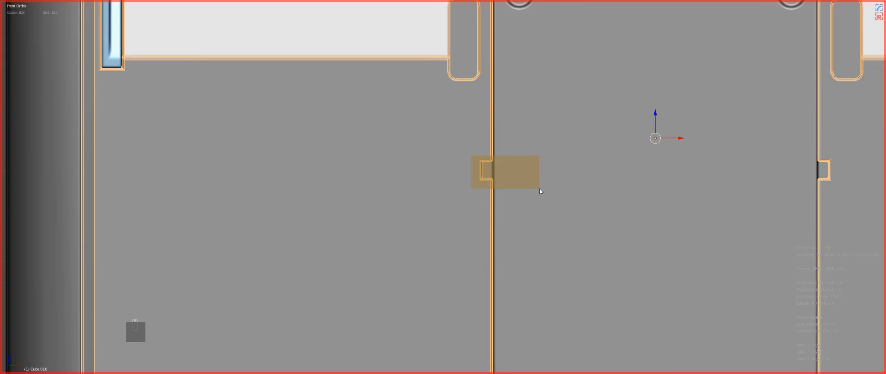
pyautogui.click(524, 222)
# Split off a matching small block around the bottom square notch on the lower panel's inner edge.
pyautogui.scroll(-3, 523, 224)
pyautogui.scroll(-3, 522, 226)
pyautogui.keyDown('shift'); pyautogui.moveTo(467, 273); pyautogui.dragTo(471, 154, button='middle'); pyautogui.keyUp('shift')
pyautogui.scroll(1, 468, 198)
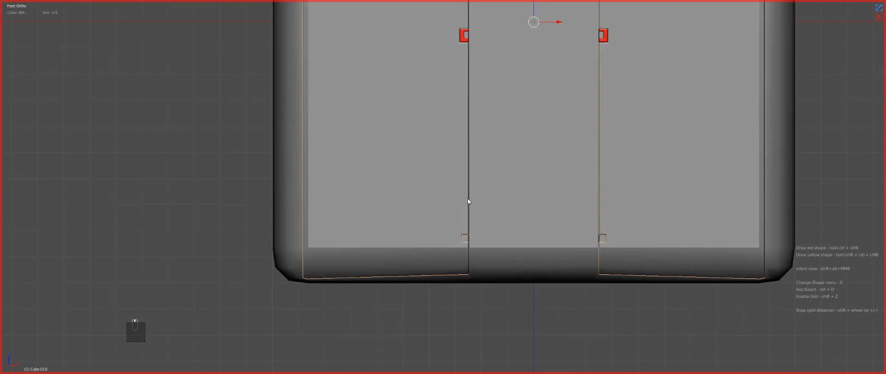
pyautogui.scroll(2, 467, 202)
pyautogui.press('a')
pyautogui.moveTo(492, 247); pyautogui.dragTo(455, 276)
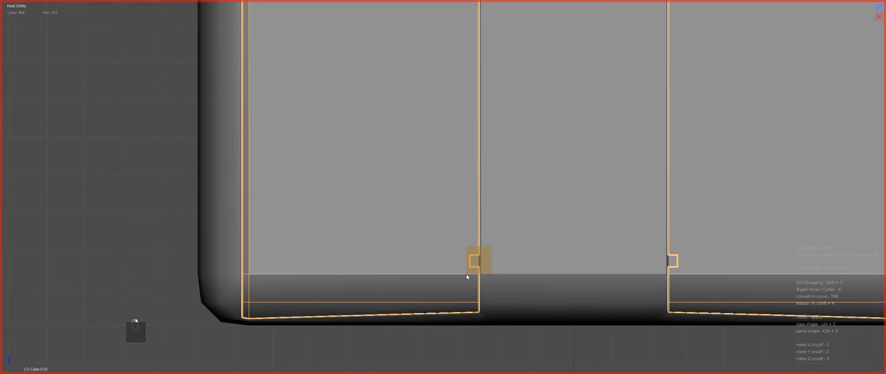
pyautogui.click(510, 154)
pyautogui.scroll(-3, 510, 154)
pyautogui.scroll(4, 491, 203)
pyautogui.keyDown('shift'); pyautogui.moveTo(474, 213); pyautogui.dragTo(467, 149, button='middle'); pyautogui.keyUp('shift')
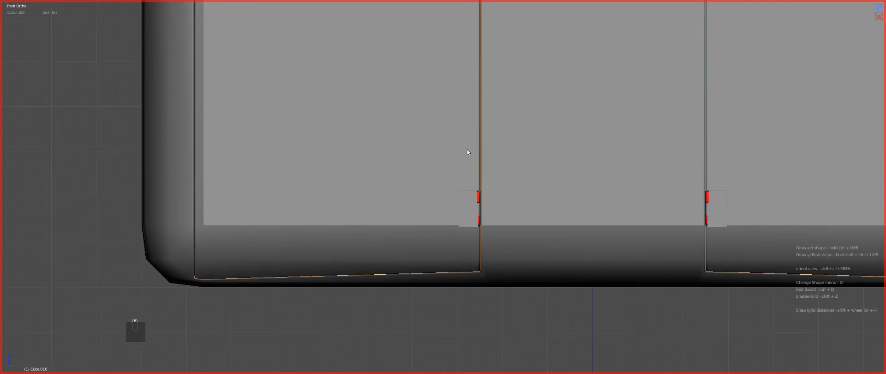
pyautogui.scroll(3, 444, 196)
# Reveal the lower panel's hidden geometry and slide its lower horizontal edge loop down, clear of the bottom notch block.
pyautogui.press('a')
pyautogui.press('Tab')
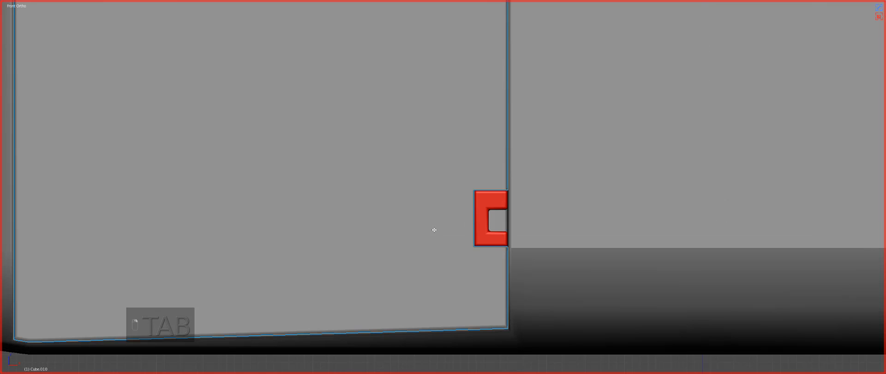
pyautogui.hotkey('alt', 'h')
pyautogui.press('a')
pyautogui.keyDown('alt'); pyautogui.click(450, 247); pyautogui.keyUp('alt')
pyautogui.press('g')
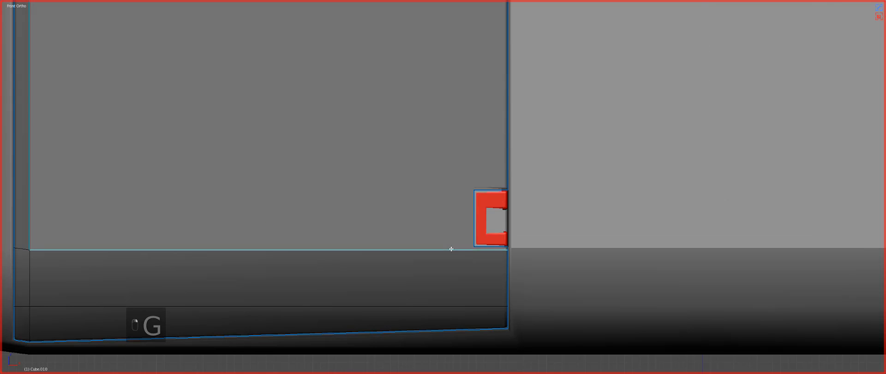
pyautogui.press('g')
pyautogui.rightClick(451, 249)
pyautogui.keyDown('shift'); pyautogui.moveTo(452, 244); pyautogui.dragTo(582, 206, button='middle'); pyautogui.keyUp('shift')
pyautogui.press('g')
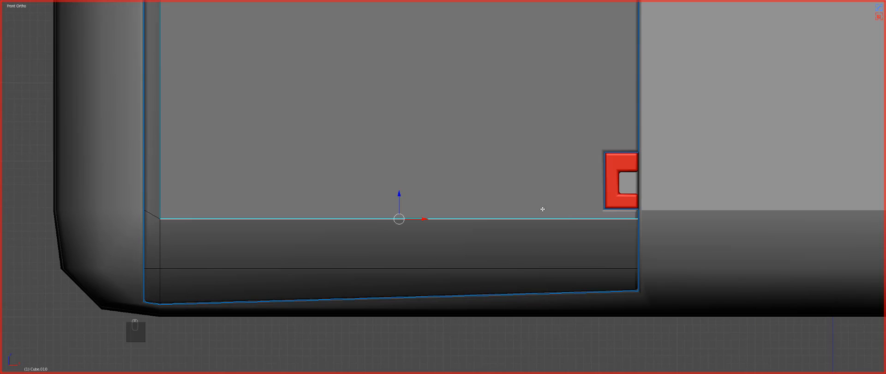
pyautogui.scroll(-2, 488, 196)
pyautogui.press('Tab')
pyautogui.scroll(-2, 547, 165)
pyautogui.keyDown('shift'); pyautogui.moveTo(576, 173); pyautogui.dragTo(528, 193, button='middle'); pyautogui.keyUp('shift')
pyautogui.rightClick(560, 222)
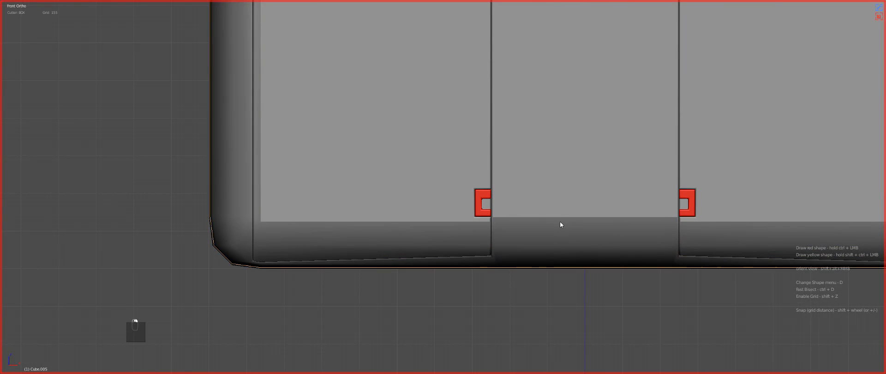
pyautogui.press('Tab')
pyautogui.press('Tab')
pyautogui.scroll(4, 480, 199)
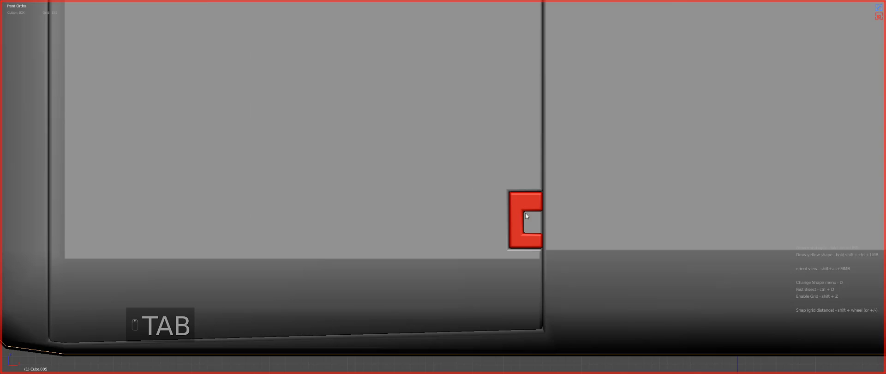
pyautogui.rightClick(619, 255)
pyautogui.press('Tab')
pyautogui.scroll(-6, 621, 212)
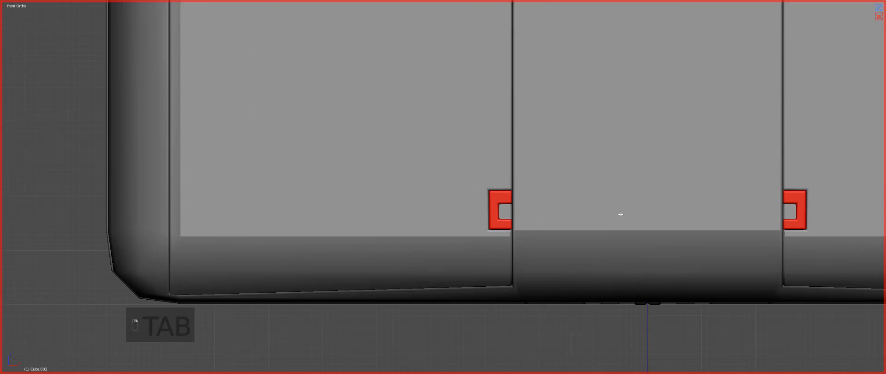
pyautogui.press('Tab')
# Slide the centre section's lower edge loop down level with the side panels' edge and symmetrize the body on negative X.
pyautogui.moveTo(540, 190)
pyautogui.mouseDown(button='middle')
pyautogui.moveTo(546, 145)
pyautogui.moveTo(533, 196)
pyautogui.mouseUp(button='middle')
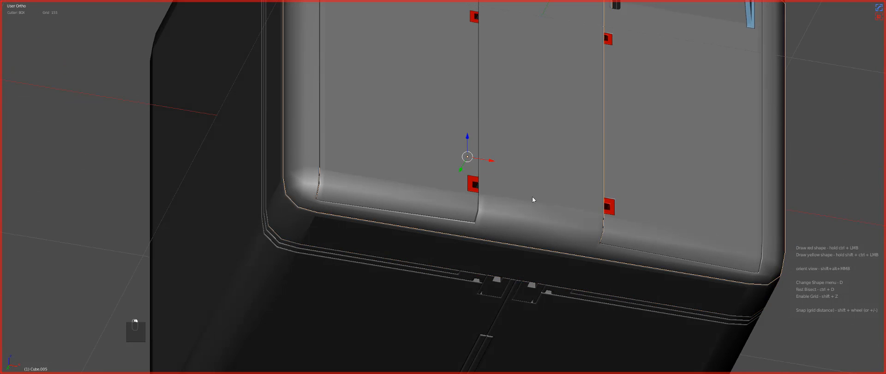
pyautogui.hotkey('alt', 'h')
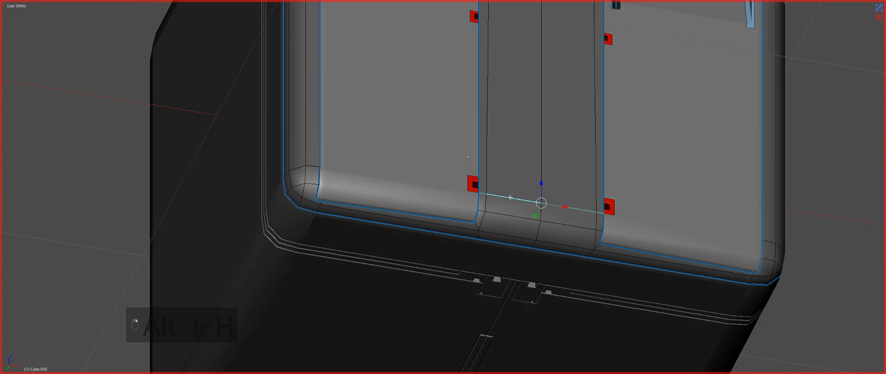
pyautogui.press('KP_2')
pyautogui.press('KP_1')
pyautogui.scroll(3, 510, 197)
pyautogui.press('g')
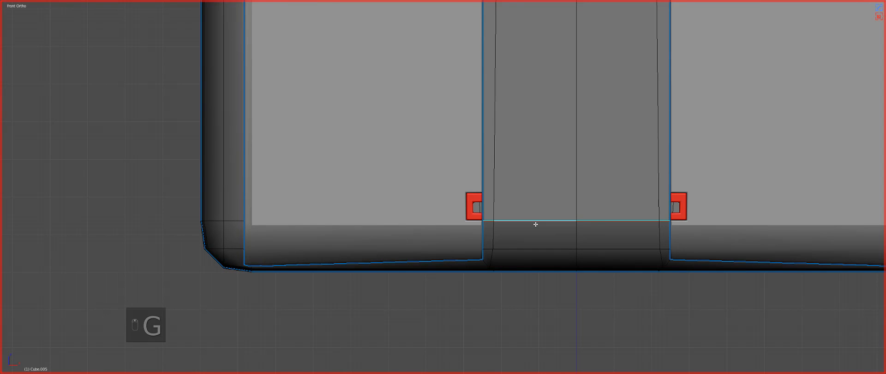
pyautogui.click(530, 253)
pyautogui.press('Tab')
pyautogui.hotkey('alt', 'x')
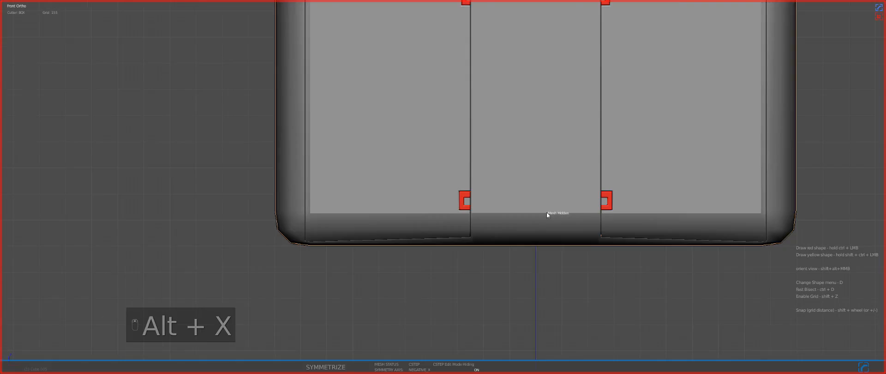
# Split a horizontal strip off the lower panel at the sloped recess's lower left corner, overlapping the end of the blue strip.
pyautogui.press('a')
pyautogui.press('a')
pyautogui.press('a')
pyautogui.scroll(7, 436, 131)
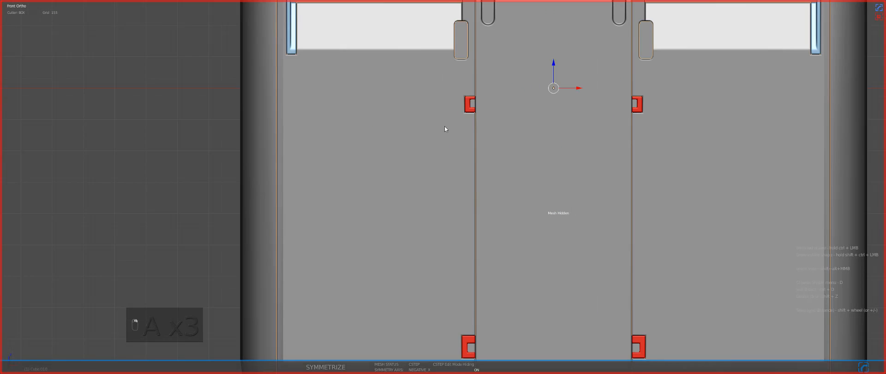
pyautogui.moveTo(437, 174); pyautogui.dragTo(479, 198)
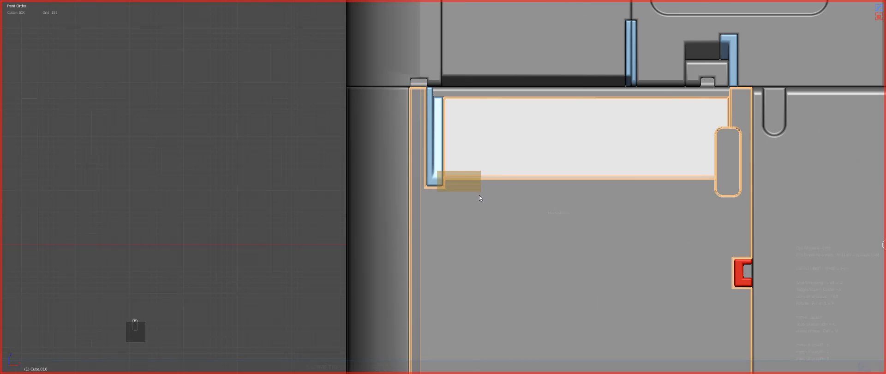
pyautogui.moveTo(543, 202); pyautogui.dragTo(565, 198)
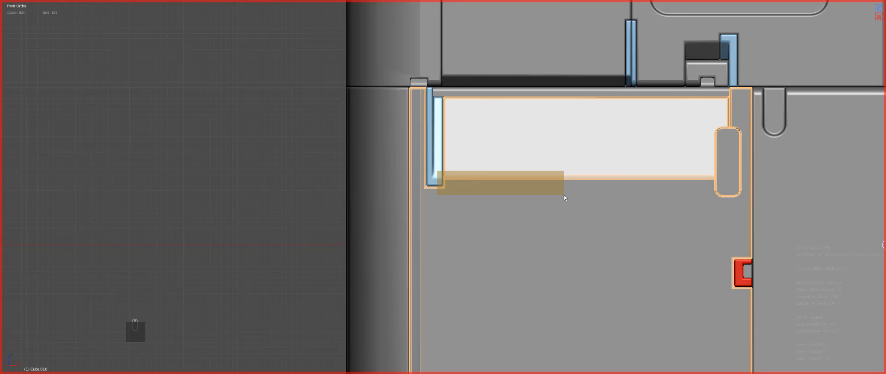
pyautogui.moveTo(563, 195); pyautogui.dragTo(563, 195)
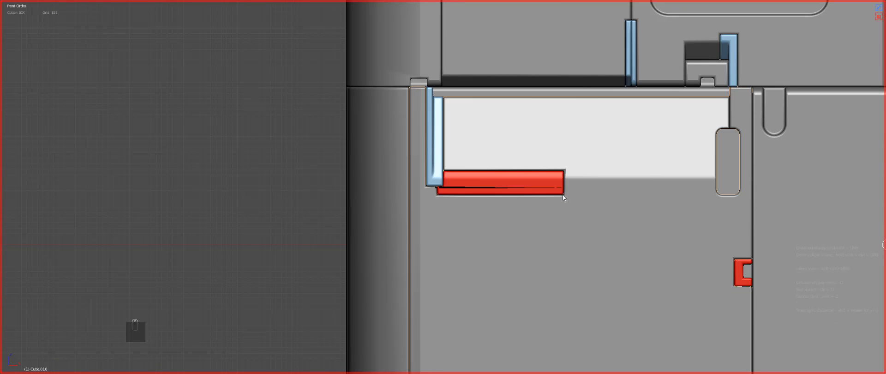
# Reduce the new red strip's bevel with the HardOps bevel width tool.
pyautogui.scroll(5, 466, 192)
pyautogui.moveTo(471, 176); pyautogui.dragTo(472, 170, button='middle')
pyautogui.press('q')
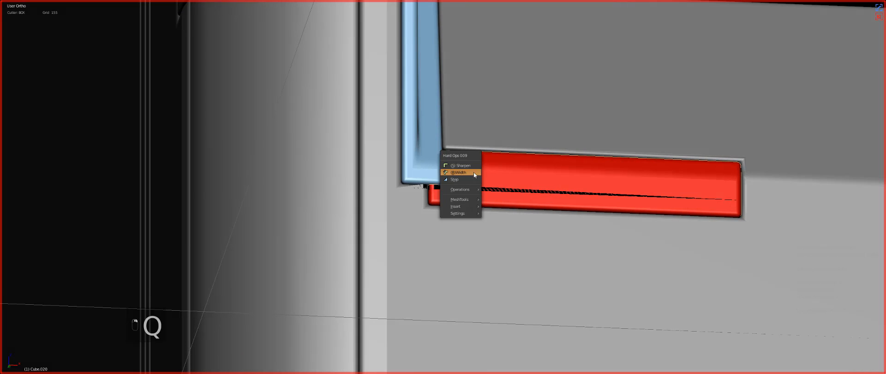
pyautogui.click(465, 173)
pyautogui.click(475, 172)
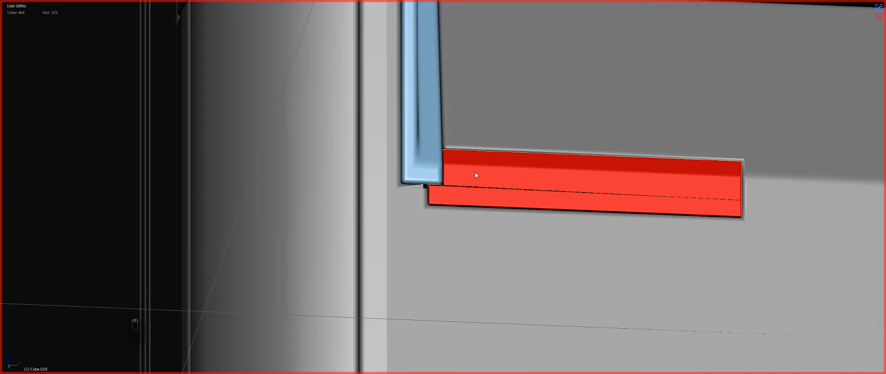
# Run Clean Mesh on the red horizontal strip.
pyautogui.press('Tab')
pyautogui.scroll(1, 472, 185)
pyautogui.moveTo(549, 224); pyautogui.dragTo(516, 206, button='middle')
pyautogui.press('Tab')
pyautogui.press('q')
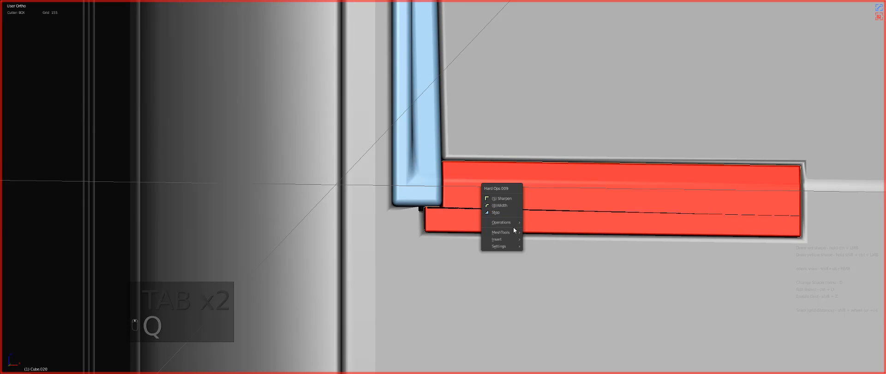
pyautogui.moveTo(510, 225)
pyautogui.click(547, 188)
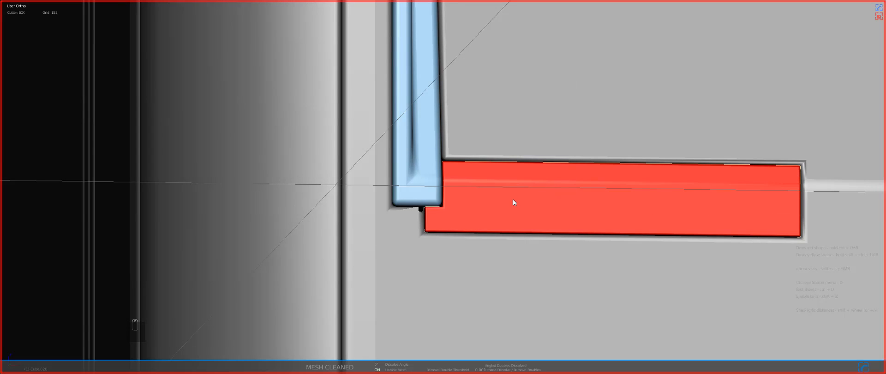
# Reveal the lower panel's hidden geometry and dissolve the stray elements at the corner where the red and blue strips meet.
pyautogui.press('Tab')
pyautogui.scroll(1, 402, 226)
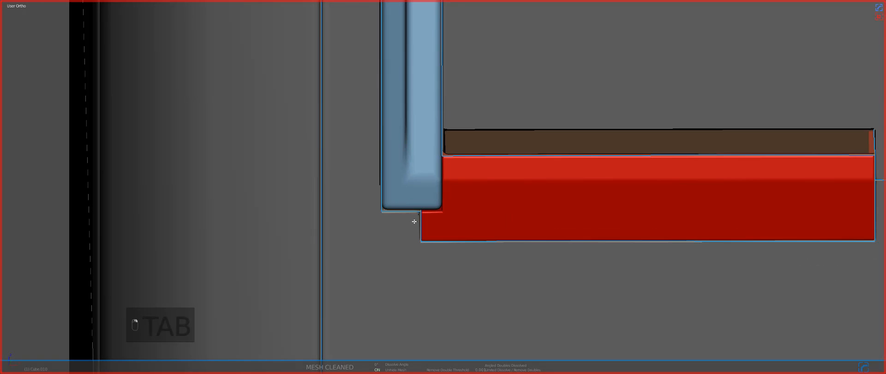
pyautogui.hotkey('alt', 'h')
pyautogui.press('a')
pyautogui.hotkey('ctrl', 'x')
pyautogui.hotkey('ctrl', 'x')
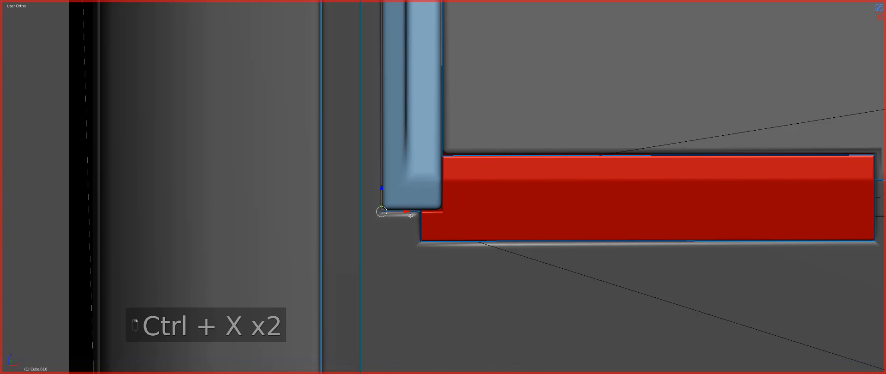
pyautogui.hotkey('ctrl', 'x')
pyautogui.scroll(-6, 530, 255)
pyautogui.press('Tab')
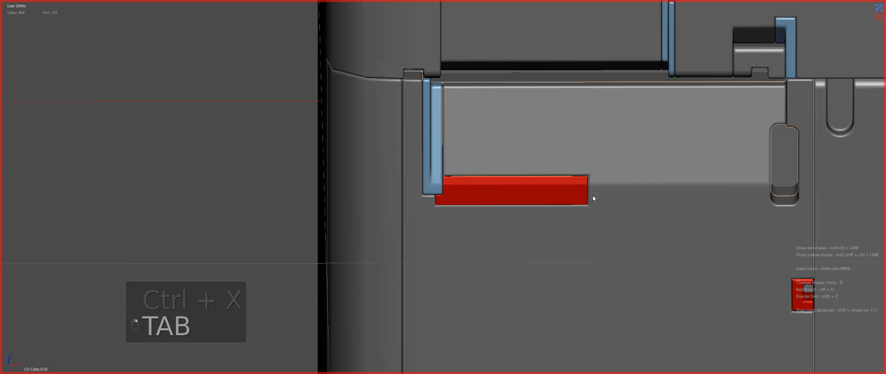
# Dissolve the remaining stray edges on the lower panel between the red strip, the sloped recess and the handle slot.
pyautogui.press('Tab')
pyautogui.rightClick(599, 160)
pyautogui.hotkey('ctrl', 'x')
pyautogui.hotkey('ctrl', 'x')
pyautogui.hotkey('ctrl', 'x')
pyautogui.hotkey('ctrl', 'x')
pyautogui.hotkey('ctrl', 'x')
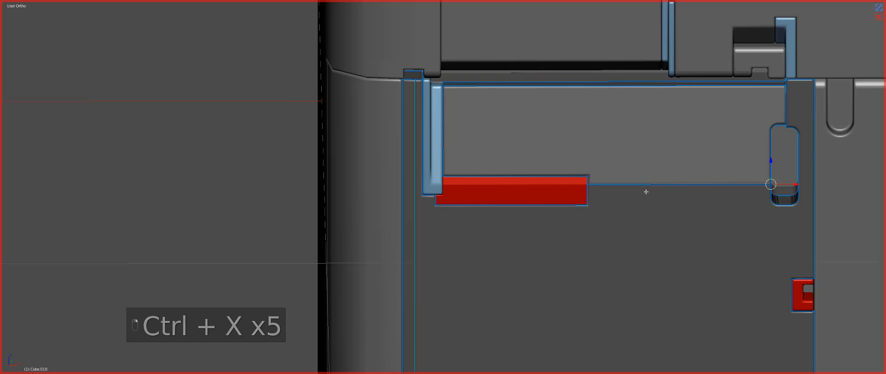
pyautogui.press('Tab')
# Bevel the lower front edge of the red horizontal strip on the lower panel.
pyautogui.scroll(-2, 572, 189)
pyautogui.press('a')
pyautogui.press('a')
pyautogui.scroll(5, 563, 198)
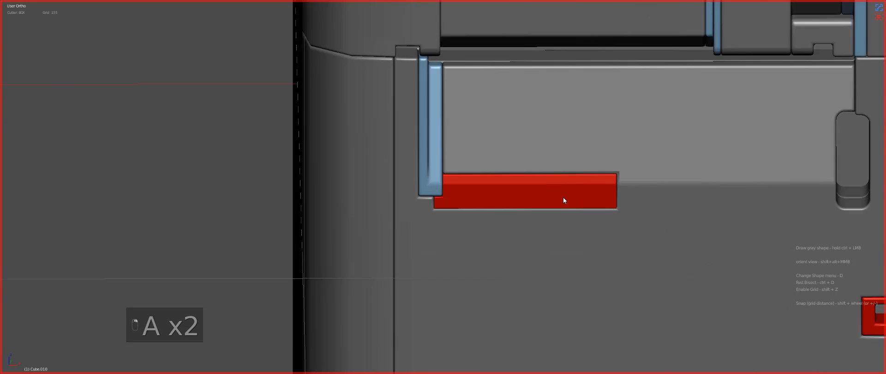
pyautogui.press('Tab')
pyautogui.moveTo(564, 215); pyautogui.dragTo(589, 192, button='middle')
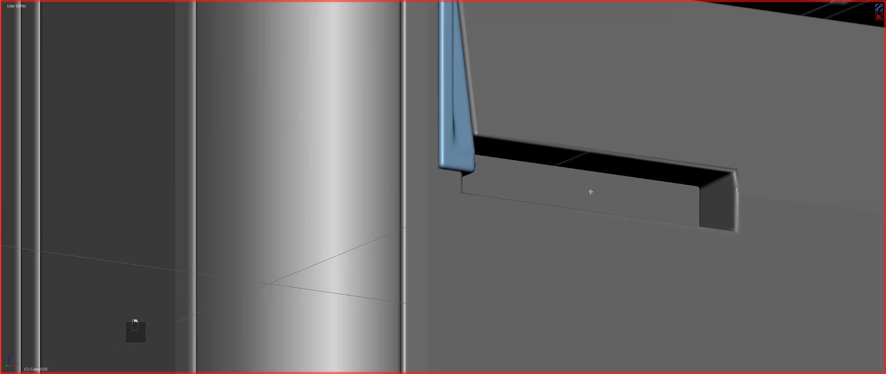
pyautogui.hotkey('alt', 'h')
pyautogui.press('q')
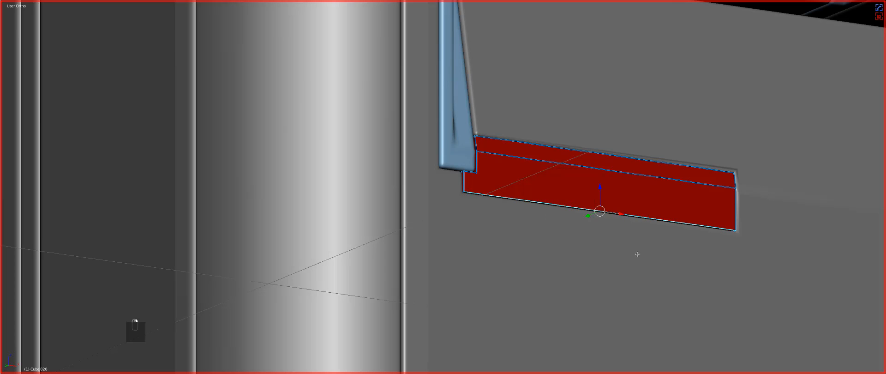
pyautogui.hotkey('ctrl', 'b')
pyautogui.click(646, 261)
pyautogui.press('Tab')
pyautogui.scroll(-3, 632, 237)
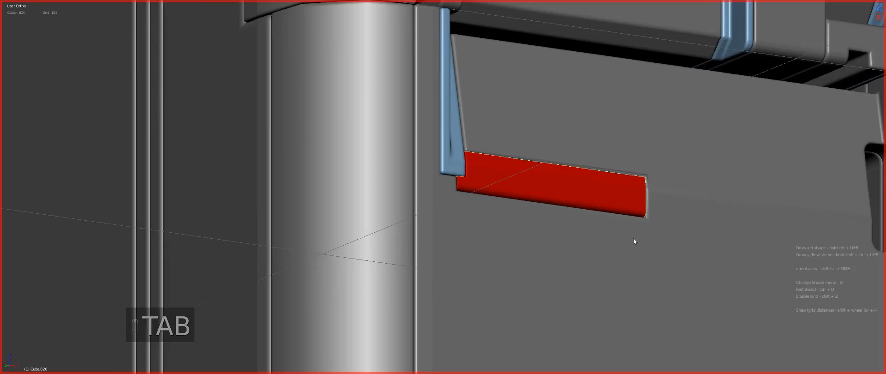
pyautogui.press('a')
pyautogui.press('a')
pyautogui.press('KP_1')
pyautogui.scroll(-5, 613, 237)
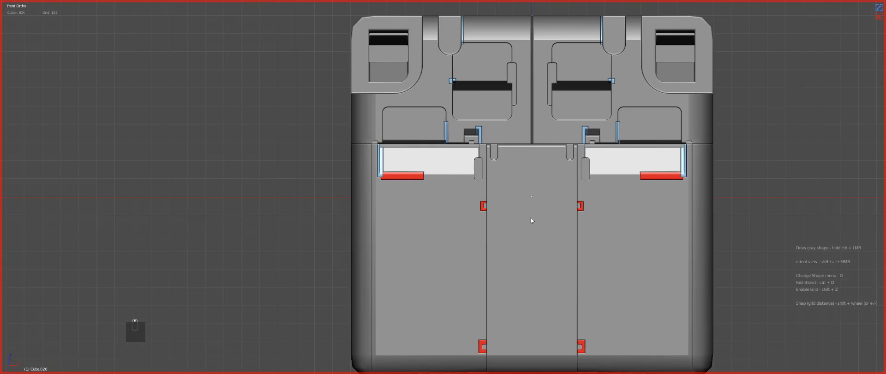
# Split off a tall narrow inset around the small blue block on the upper front panel, with its lower outer corner rounded.
pyautogui.press('a')
pyautogui.press('a')
pyautogui.rightClick(507, 122)
pyautogui.keyDown('shift'); pyautogui.moveTo(513, 145); pyautogui.dragTo(486, 209, button='middle'); pyautogui.keyUp('shift')
pyautogui.scroll(5, 487, 203)
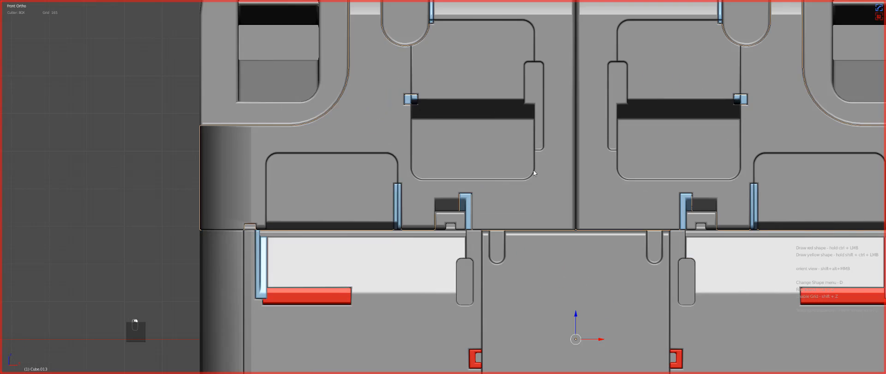
pyautogui.press('z')
pyautogui.press('z')
pyautogui.press('z')
pyautogui.keyDown('shift'); pyautogui.moveTo(466, 112); pyautogui.dragTo(530, 168, button='middle'); pyautogui.keyUp('shift')
pyautogui.scroll(2, 530, 167)
pyautogui.press('a')
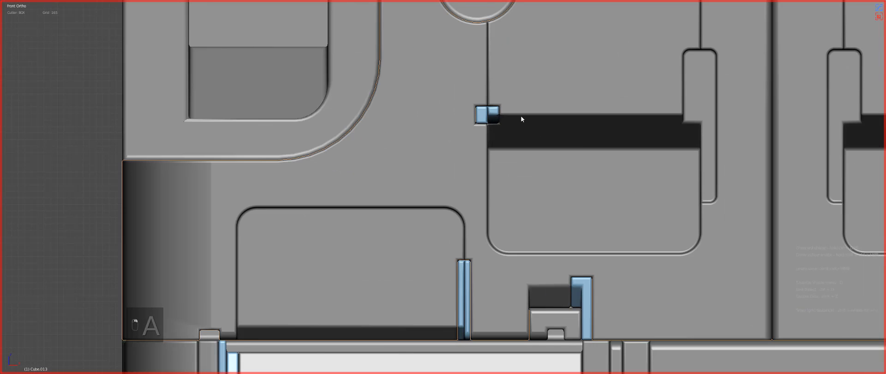
pyautogui.hotkey('alt', 'w')
pyautogui.moveTo(468, 96); pyautogui.dragTo(505, 207)
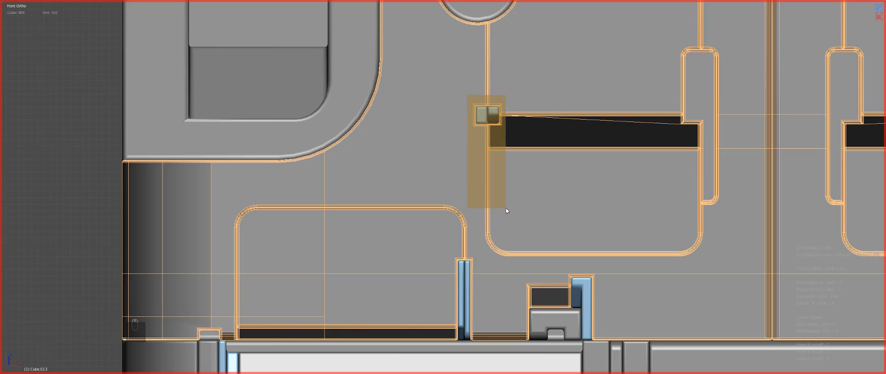
pyautogui.press('Tab')
pyautogui.press('b')
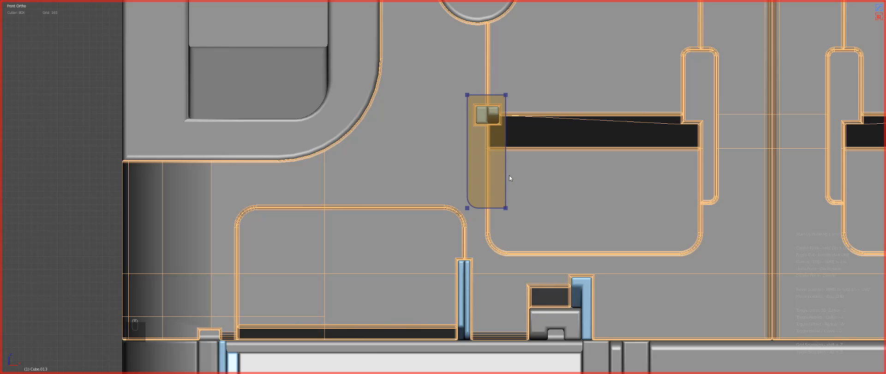
pyautogui.doubleClick(521, 147)
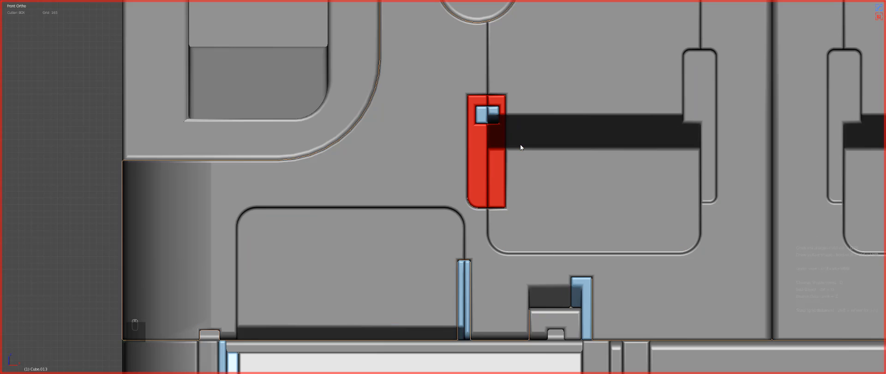
# Reveal the upper front panel's hidden geometry and dissolve the stray elements left by the split.
pyautogui.scroll(-3, 571, 128)
pyautogui.press('Tab')
pyautogui.moveTo(533, 160); pyautogui.dragTo(537, 135, button='middle')
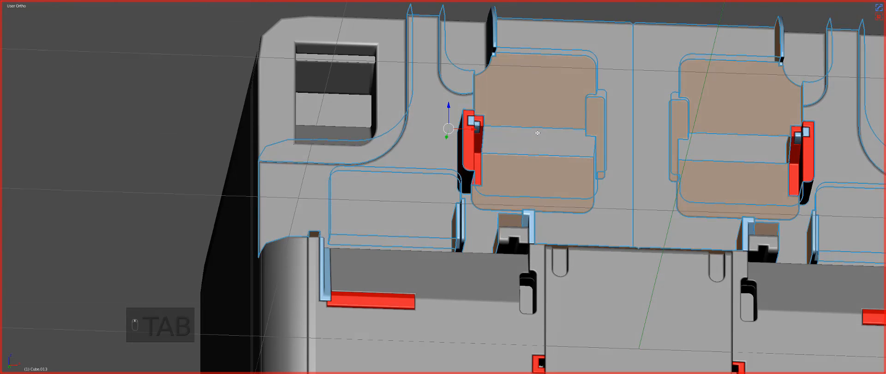
pyautogui.hotkey('alt', 'h')
pyautogui.press('a')
pyautogui.hotkey('ctrl', 'x')
pyautogui.hotkey('ctrl', 'x')
pyautogui.hotkey('ctrl', 'x')
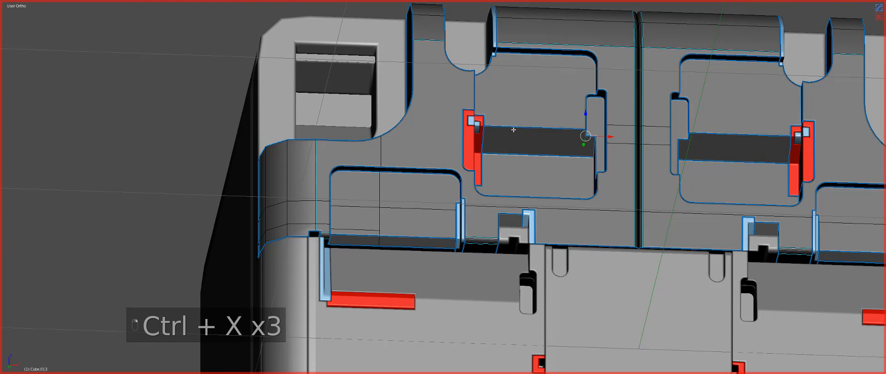
pyautogui.press('Tab')
pyautogui.scroll(4, 483, 166)
pyautogui.press('a')
pyautogui.press('a')
pyautogui.scroll(-6, 486, 131)
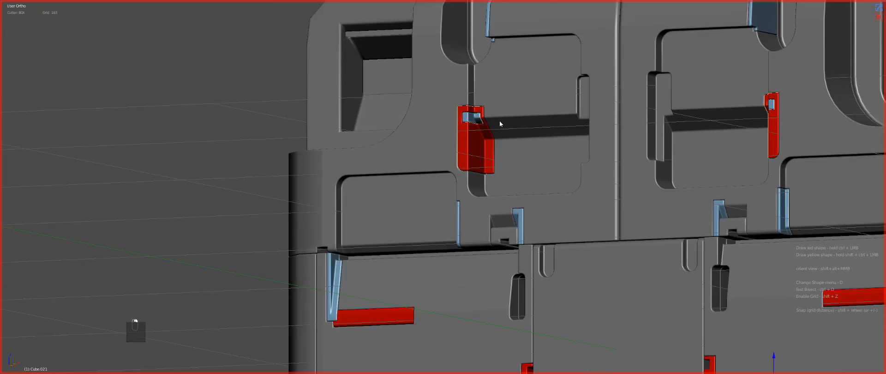
# Split off the octagonal area around the top slot of the main body with BoxCutter, using single-segment chamfers on all four cutter corners.
pyautogui.moveTo(511, 176); pyautogui.dragTo(485, 69, button='middle')
pyautogui.press('z')
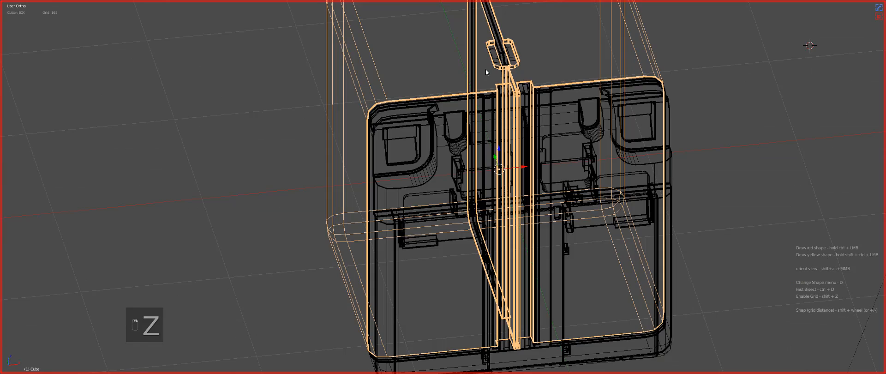
pyautogui.press('KP_7')
pyautogui.press('KP_Decimal')
pyautogui.press('z')
pyautogui.press('z')
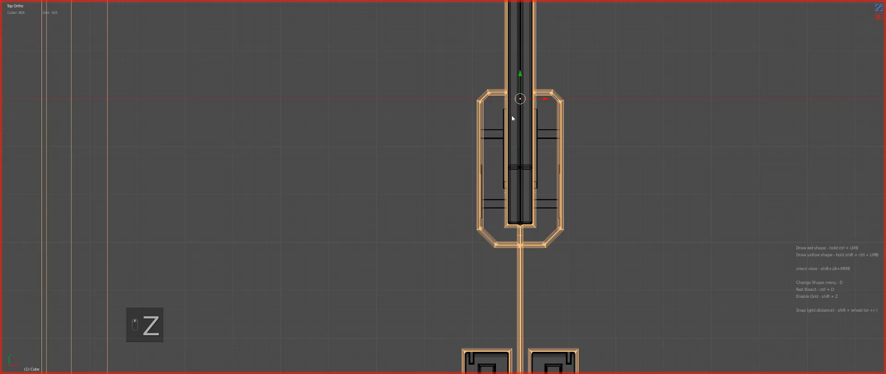
pyautogui.scroll(-2, 507, 108)
pyautogui.press('KP_1')
pyautogui.scroll(6, 504, 111)
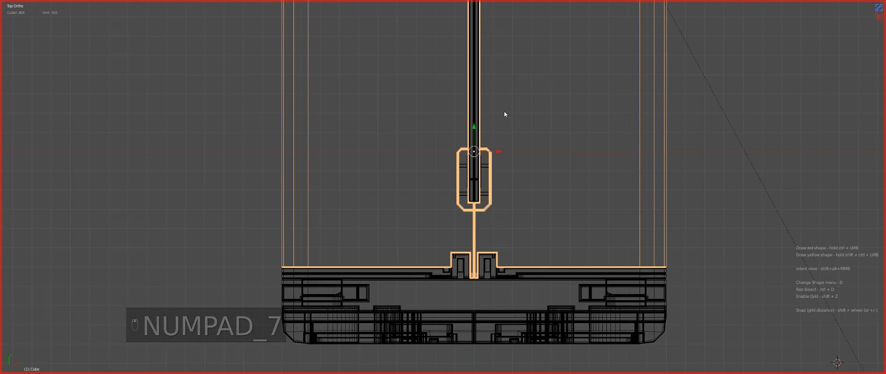
pyautogui.moveTo(503, 99)
pyautogui.keyDown('ctrl'); pyautogui.mouseDown()
pyautogui.moveTo(483, 130)
pyautogui.moveTo(460, 251)
pyautogui.moveTo(434, 252)
pyautogui.moveTo(467, 248)
pyautogui.mouseUp(); pyautogui.keyUp('ctrl')
pyautogui.press('Tab')
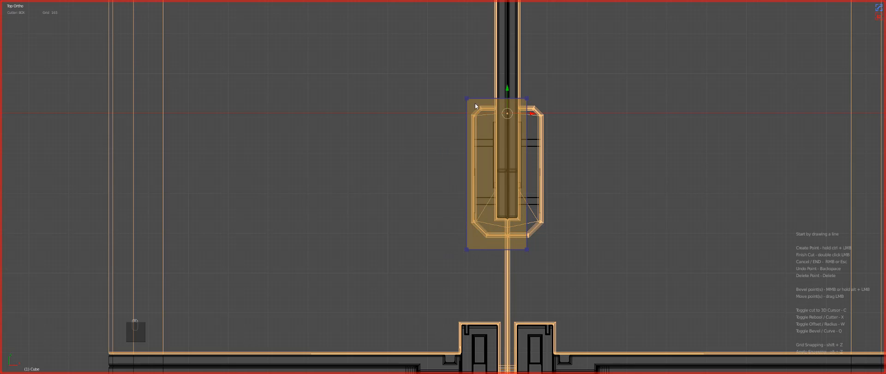
pyautogui.moveTo(469, 99); pyautogui.dragTo(488, 112, button='middle')
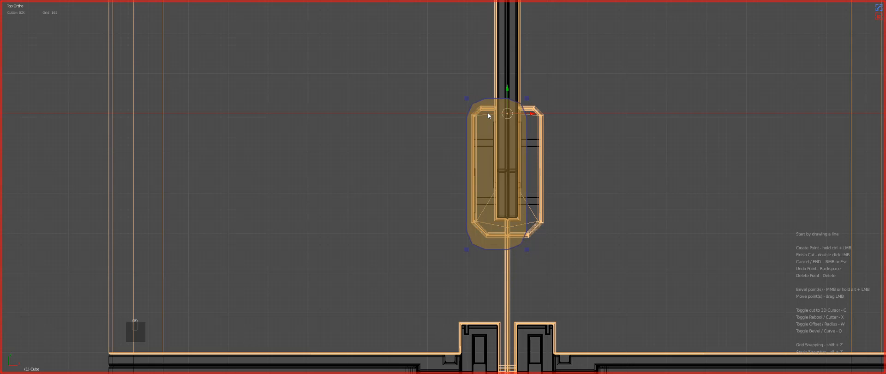
pyautogui.scroll(-1, 488, 113)
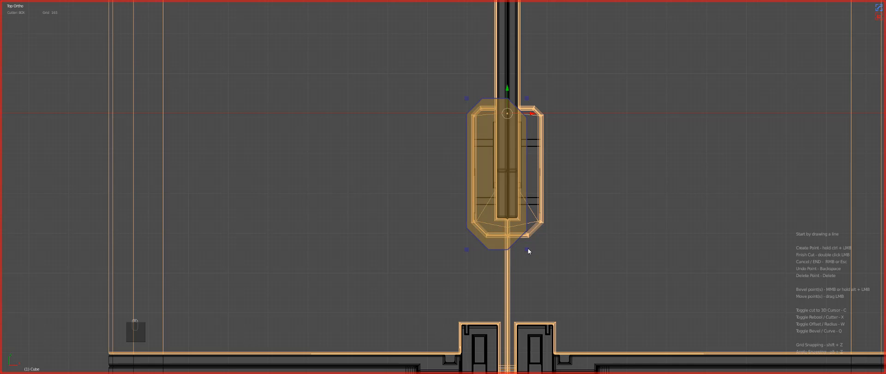
pyautogui.moveTo(527, 249); pyautogui.dragTo(495, 256)
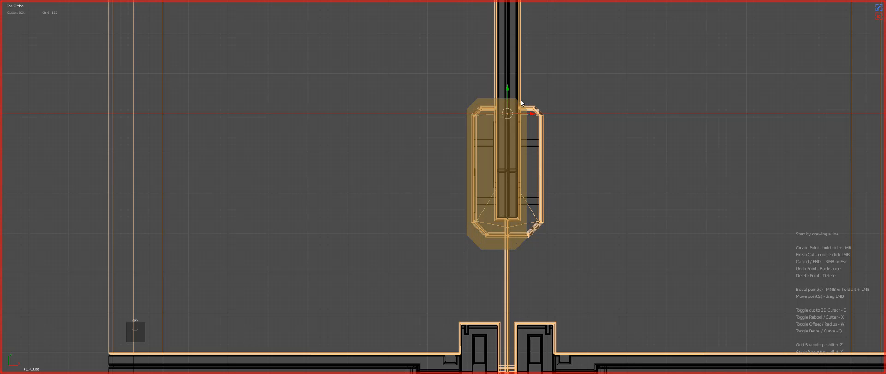
pyautogui.doubleClick(497, 182)
# Split off a border piece around the twin clip recesses at the main body's front edge, with its rear outer corner chamfered.
pyautogui.press('z')
pyautogui.press('a')
pyautogui.scroll(-3, 502, 209)
pyautogui.moveTo(502, 209)
pyautogui.mouseDown(button='middle')
pyautogui.moveTo(492, 171)
pyautogui.moveTo(473, 182)
pyautogui.mouseUp(button='middle')
pyautogui.scroll(-3, 497, 180)
pyautogui.scroll(2, 425, 178)
pyautogui.press('a')
pyautogui.press('z')
pyautogui.rightClick(425, 178)
pyautogui.press('KP_7')
pyautogui.press('z')
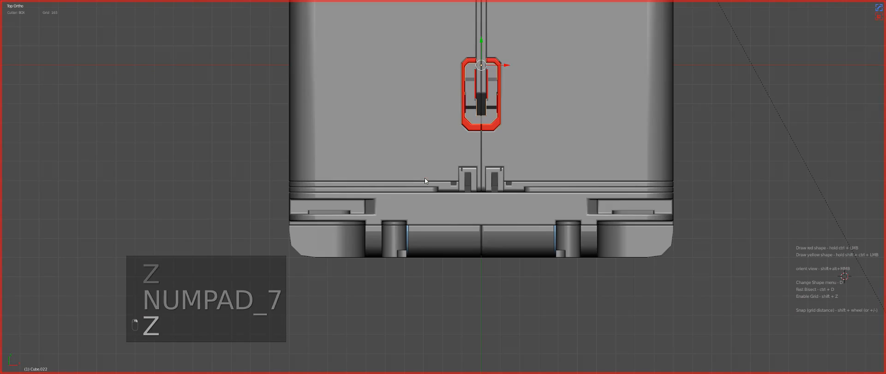
pyautogui.scroll(6, 459, 144)
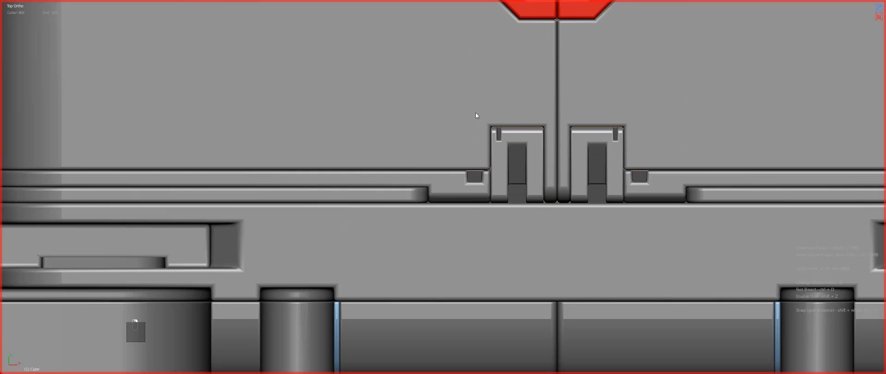
pyautogui.moveTo(475, 112); pyautogui.dragTo(561, 254)
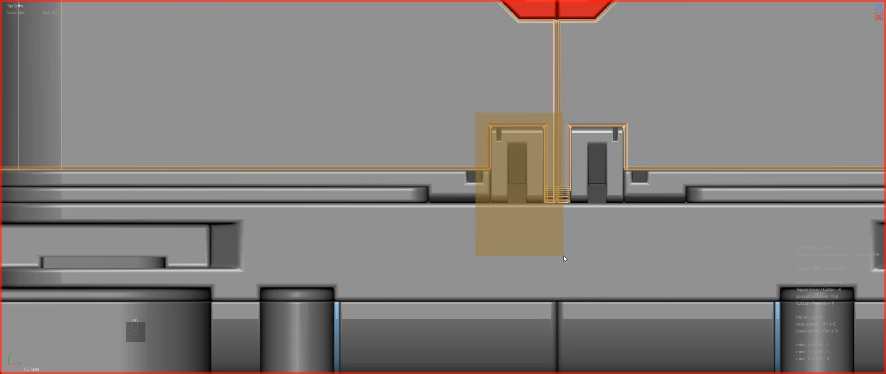
pyautogui.press('Tab')
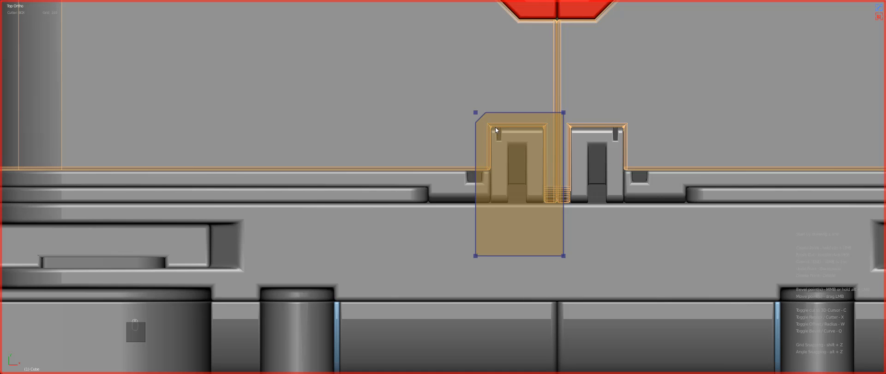
pyautogui.doubleClick(494, 127)
pyautogui.press('a')
# Adjust the bevel of the new red clip border with the HardOps bevel width tool.
pyautogui.scroll(1, 566, 128)
pyautogui.rightClick(577, 120)
pyautogui.press('q')
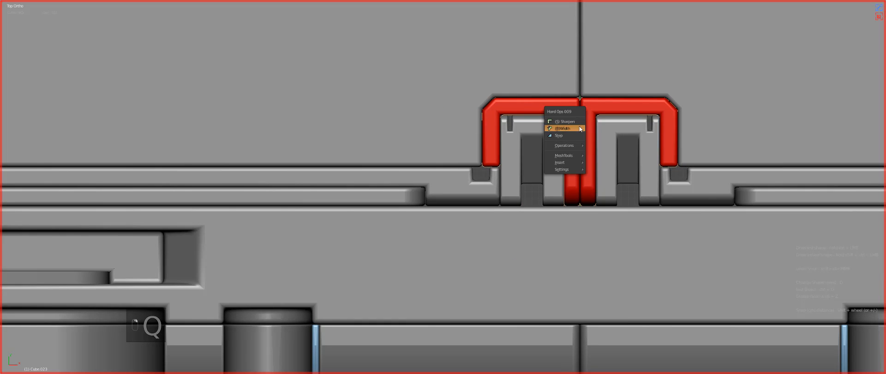
pyautogui.click(572, 127)
# Bevel the short edges at the outer ends of the red clip border.
pyautogui.press('Tab')
pyautogui.moveTo(502, 162); pyautogui.dragTo(527, 166, button='middle')
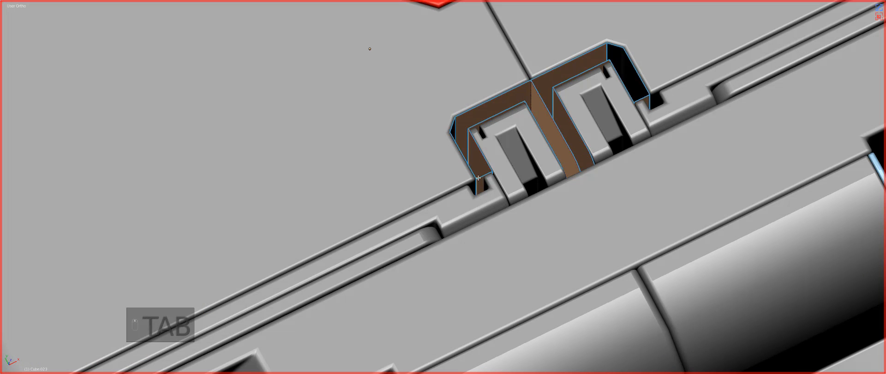
pyautogui.rightClick(478, 178)
pyautogui.press('q')
pyautogui.click(488, 195)
pyautogui.hotkey('ctrl', 'b')
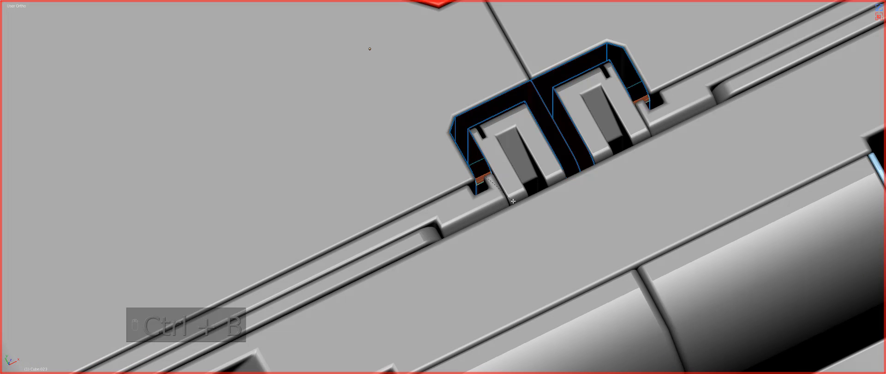
pyautogui.click(513, 201)
pyautogui.press('Tab')
pyautogui.scroll(-6, 508, 193)
pyautogui.press('a')
pyautogui.press('a')
pyautogui.moveTo(507, 192); pyautogui.dragTo(423, 165, button='middle')
pyautogui.scroll(2, 424, 165)
pyautogui.scroll(-1, 424, 166)
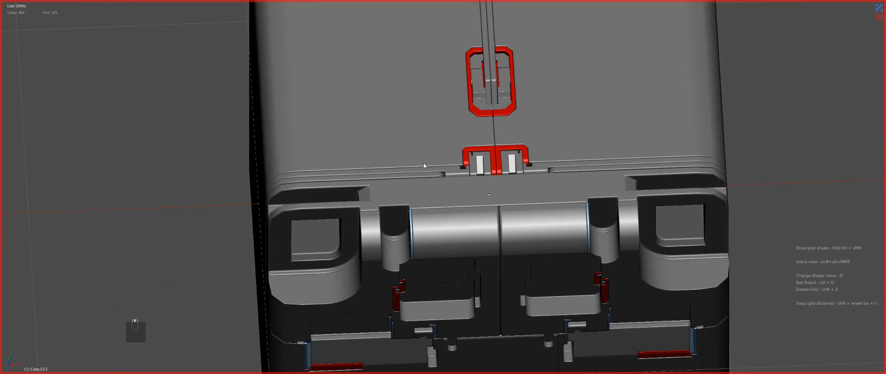
# Assign the Chrome material to the thin rim behind the front cover on top of the case.
pyautogui.rightClick(427, 174)
pyautogui.hotkey('alt', 'm')
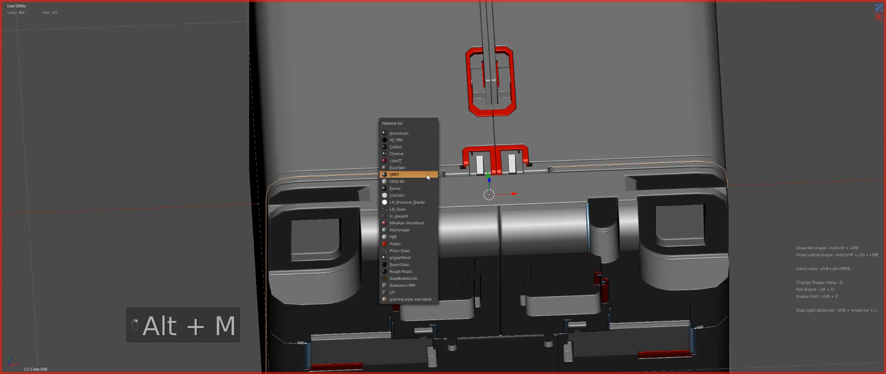
pyautogui.click(417, 154)
pyautogui.press('a')
# Examine the whole case in rendered shading from a perspective view.
pyautogui.scroll(-5, 416, 155)
pyautogui.moveTo(436, 189); pyautogui.dragTo(470, 176, button='middle')
pyautogui.press('KP_1')
pyautogui.press('KP_5')
pyautogui.press('a')
pyautogui.press('a')
pyautogui.press('a')
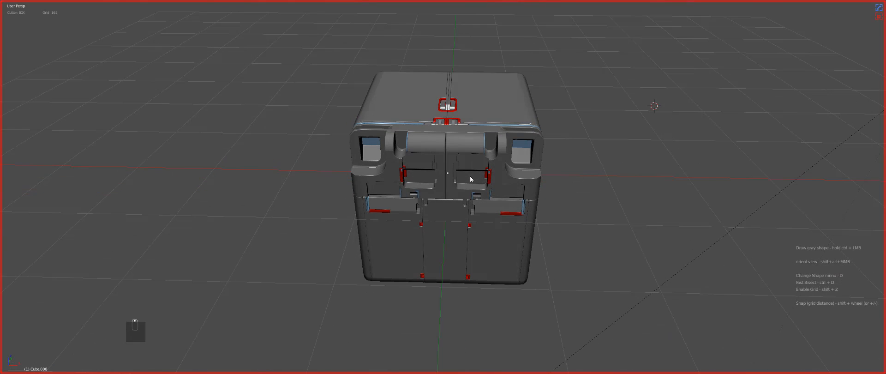
pyautogui.rightClick(473, 178)
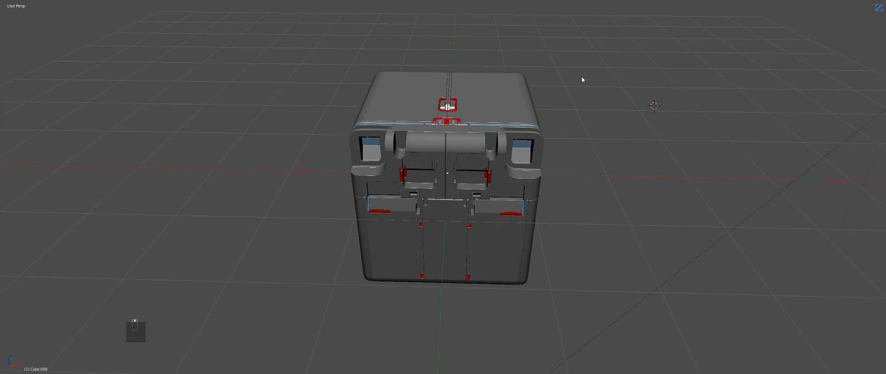
pyautogui.hotkey('shift', 'z')
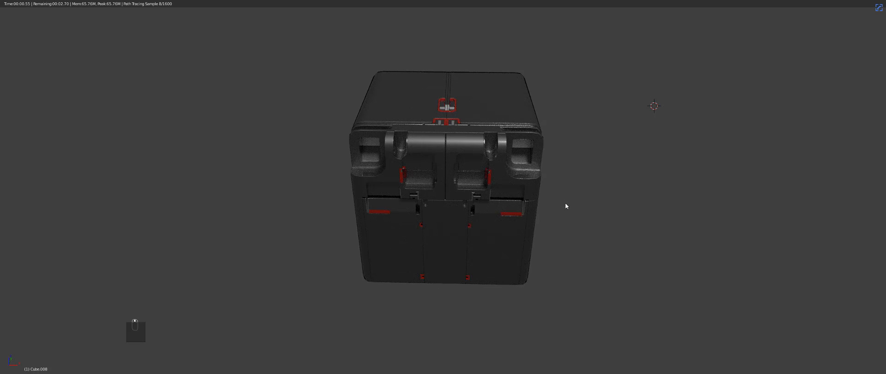
pyautogui.moveTo(566, 205); pyautogui.dragTo(566, 201, button='middle')
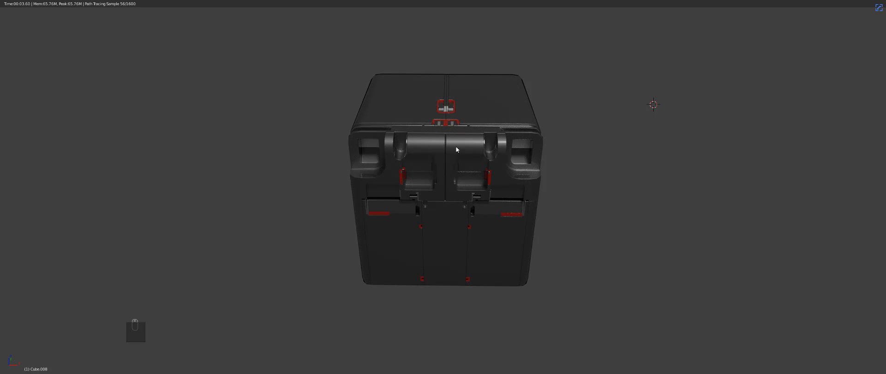
pyautogui.press('z')
pyautogui.press('z')
pyautogui.press('z')
pyautogui.press('a')
pyautogui.press('a')
pyautogui.press('a')
pyautogui.press('d')
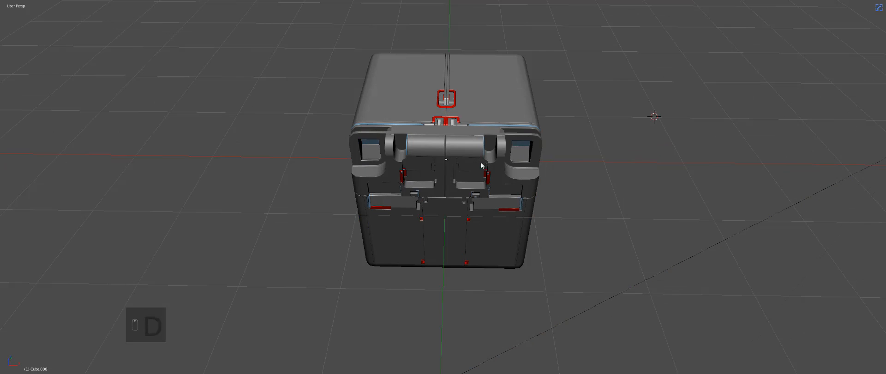
# Add the round HardOps insert "internalpart" to the top face of the case, left of the centre seam.
pyautogui.rightClick(489, 104)
pyautogui.press('q')
pyautogui.moveTo(479, 145)
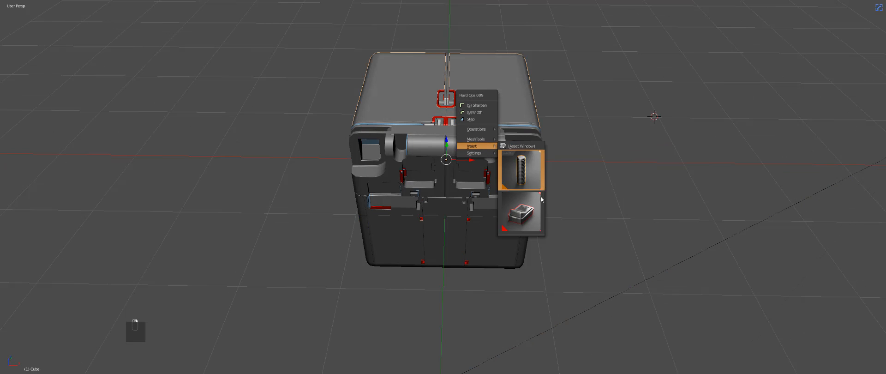
pyautogui.click(521, 213)
pyautogui.click(526, 48)
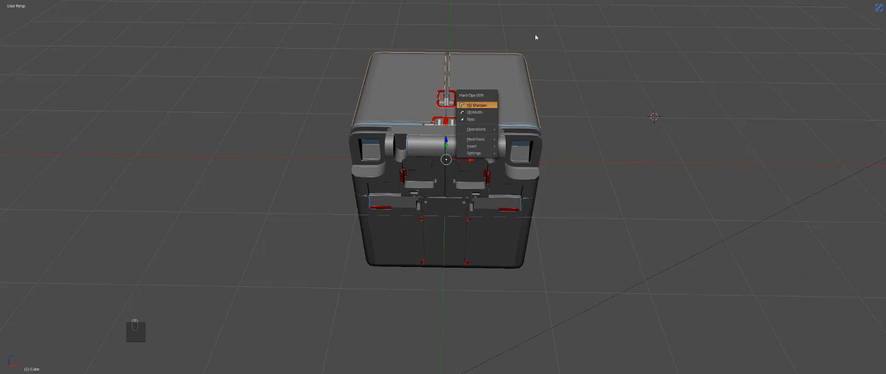
pyautogui.press('q')
pyautogui.moveTo(467, 199)
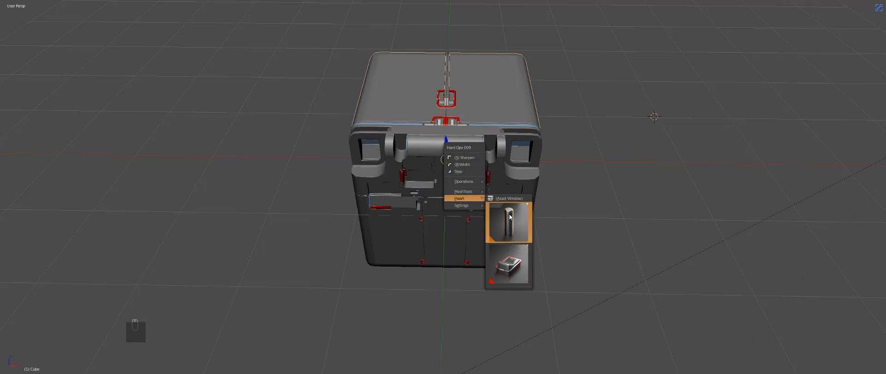
pyautogui.click(509, 263)
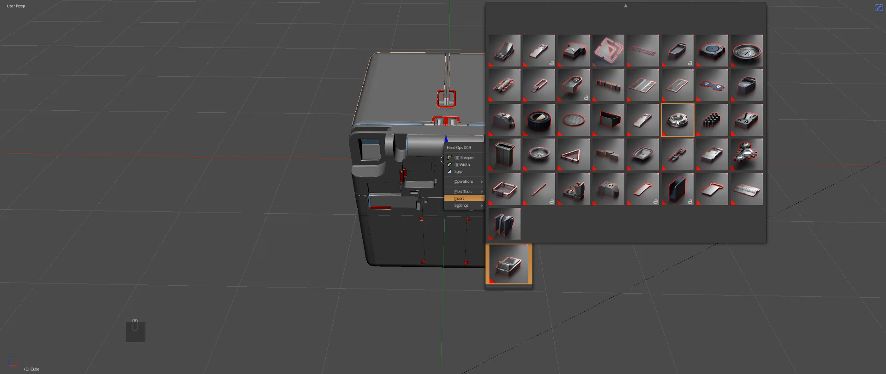
pyautogui.click(743, 52)
pyautogui.press('g')
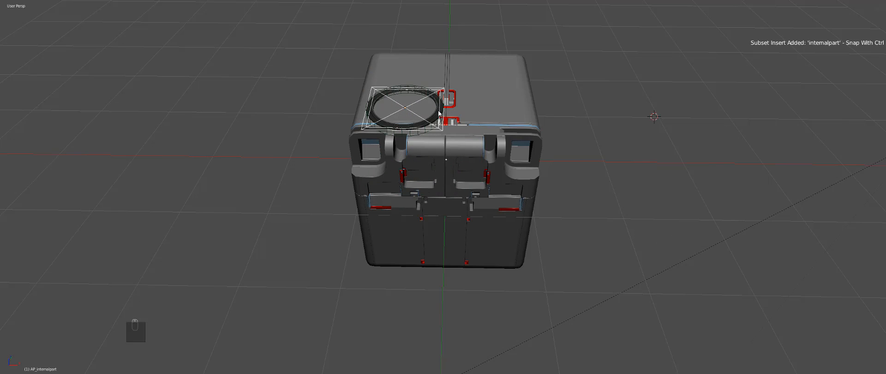
pyautogui.click(440, 109)
# Scale down the round insert on the top face of the case.
pyautogui.moveTo(440, 109); pyautogui.dragTo(443, 157, button='middle')
pyautogui.scroll(2, 480, 129)
pyautogui.press('s')
pyautogui.click(433, 69)
pyautogui.keyDown('shift'); pyautogui.moveTo(424, 79); pyautogui.dragTo(505, 199, button='middle'); pyautogui.keyUp('shift')
pyautogui.scroll(3, 512, 194)
pyautogui.press('s')
pyautogui.click(459, 121)
# Position the round insert just left of the red clips near the front edge of the top face and refine its size.
pyautogui.press('g')
pyautogui.click(505, 176)
pyautogui.press('s')
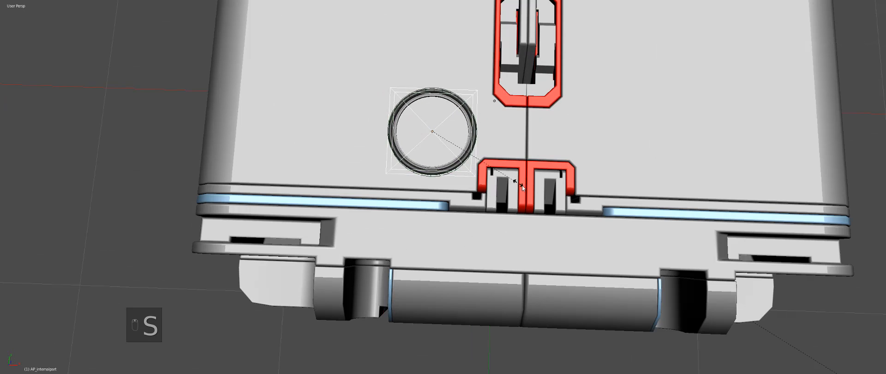
pyautogui.click(528, 189)
pyautogui.press('g')
pyautogui.click(526, 187)
pyautogui.scroll(-2, 476, 163)
pyautogui.moveTo(454, 181); pyautogui.dragTo(405, 150, button='middle')
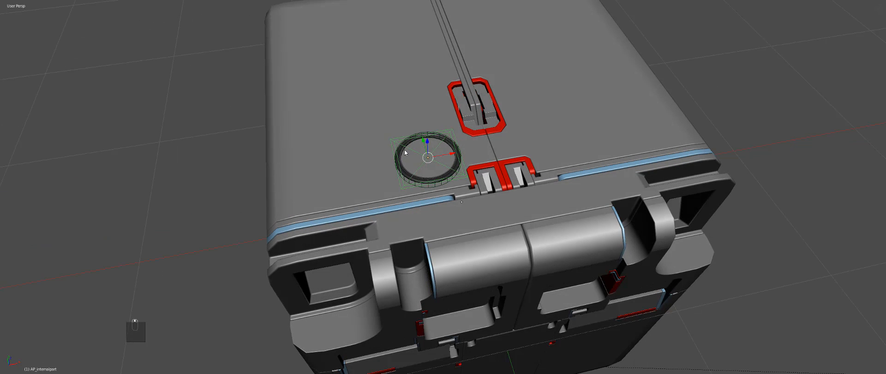
# Merge the round insert into the case top with HardOps and mirror it across X.
pyautogui.keyDown('shift'); pyautogui.rightClick(382, 154); pyautogui.keyUp('shift')
pyautogui.press('q')
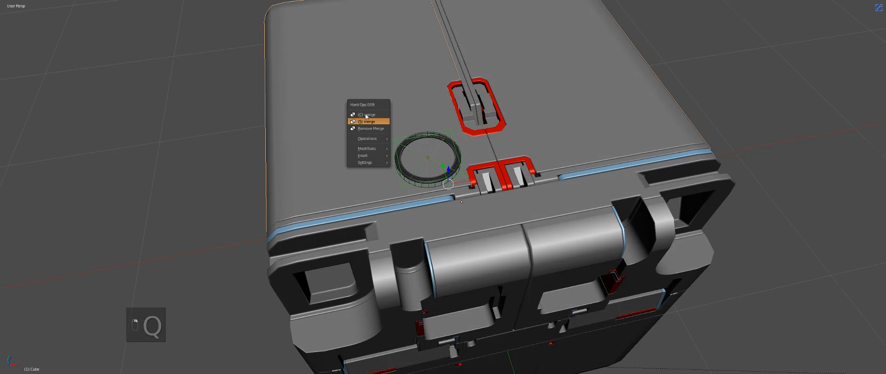
pyautogui.press('q')
pyautogui.click(416, 115)
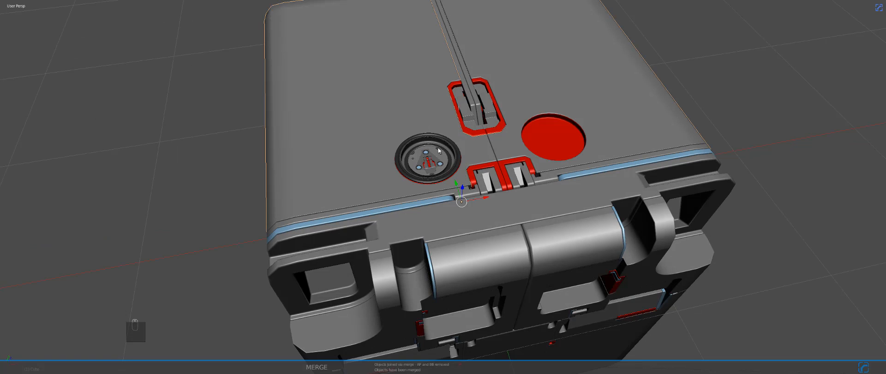
pyautogui.press('a')
pyautogui.hotkey('alt', 'shift', 'x')
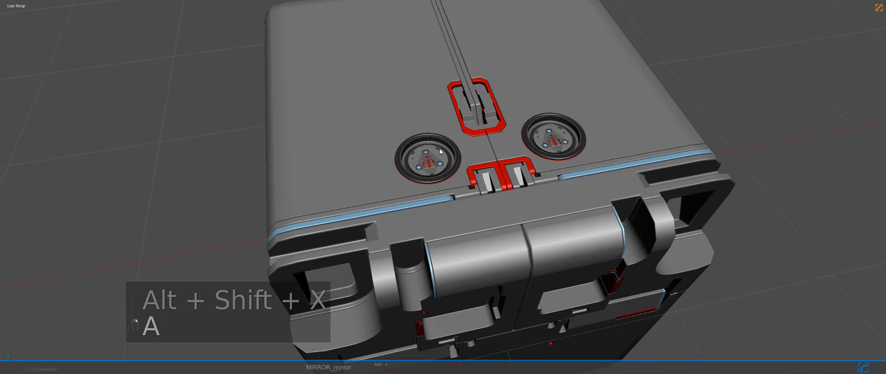
# Assign Aluminium to the round insert's first material slot and Kevlar to its second.
pyautogui.hotkey('ctrl', '`')
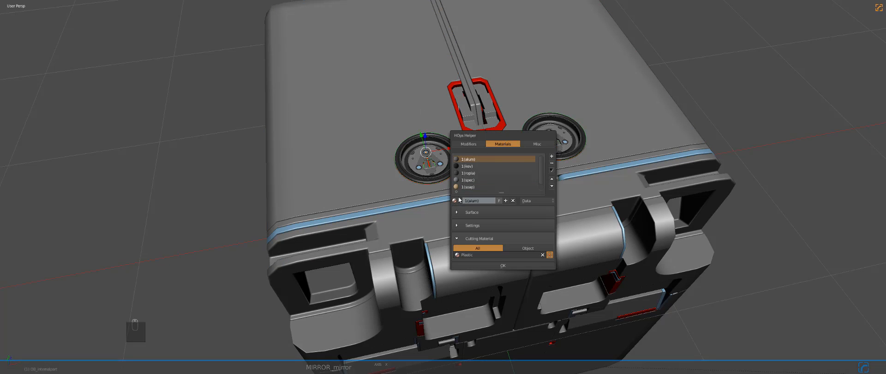
pyautogui.click(459, 200)
pyautogui.write('alum')
pyautogui.press('Down')
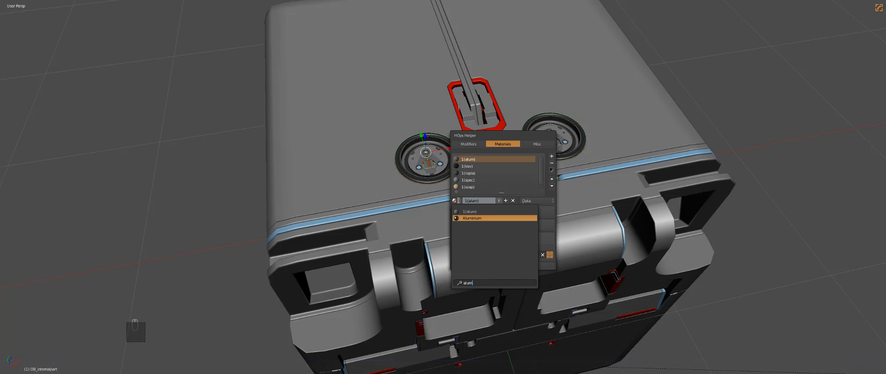
pyautogui.press('Return')
pyautogui.click(463, 166)
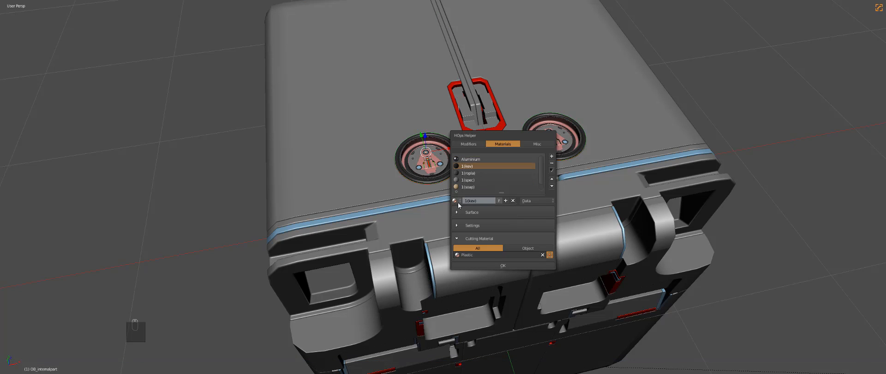
pyautogui.click(458, 204)
pyautogui.write('kevl')
pyautogui.press('Return')
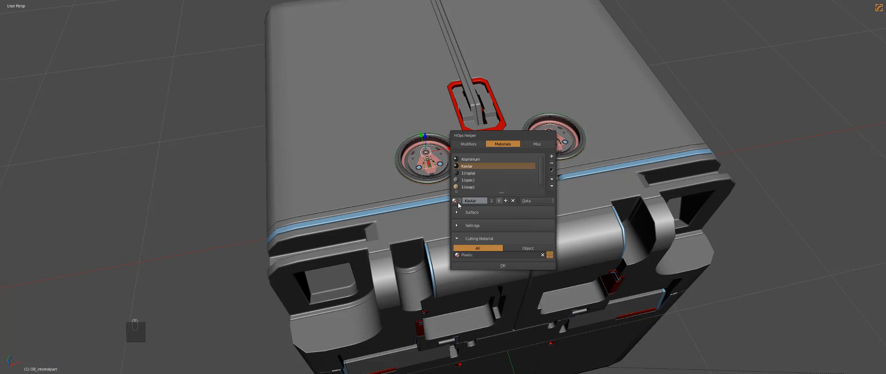
# Assign Rough Plastic to the round insert's third material slot and EasySpec to its fourth.
pyautogui.click(464, 173)
pyautogui.click(458, 203)
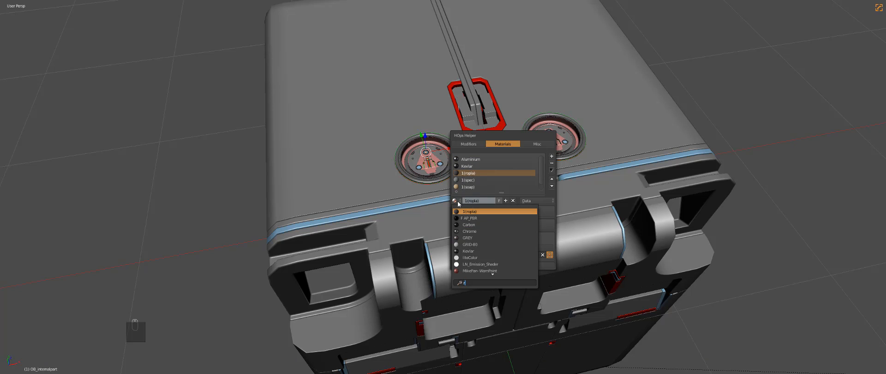
pyautogui.write('rough')
pyautogui.press('Return')
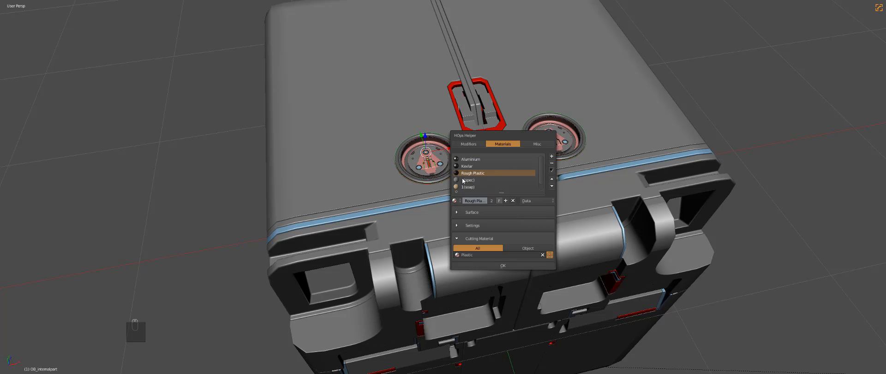
pyautogui.click(464, 180)
pyautogui.click(459, 199)
pyautogui.write('easy')
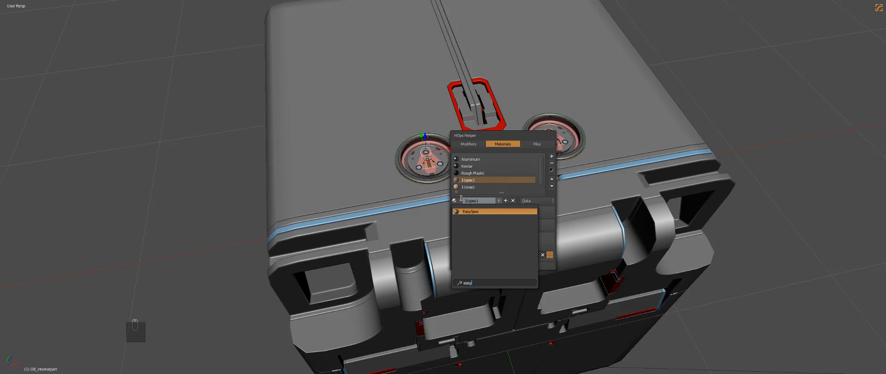
pyautogui.press('Return')
# Assign the SoapBubble(LN) material to the 1(soap) slot of the round insert and LN_Emission_Shader to the slot after it.
pyautogui.scroll(-1, 459, 184)
pyautogui.click(461, 180)
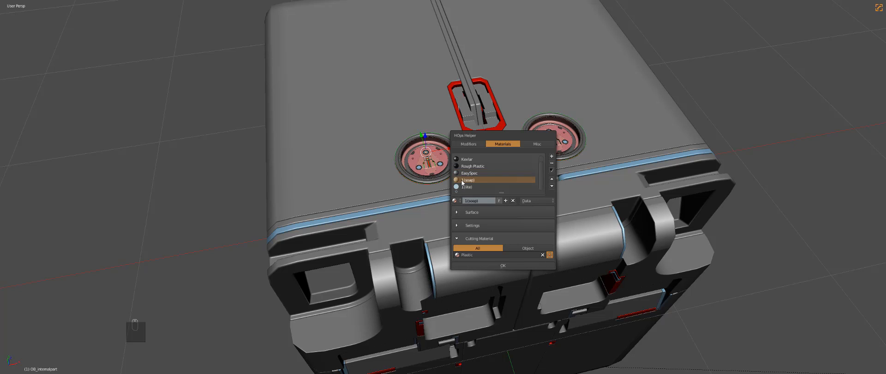
pyautogui.click(460, 200)
pyautogui.write('soap')
pyautogui.press('Down')
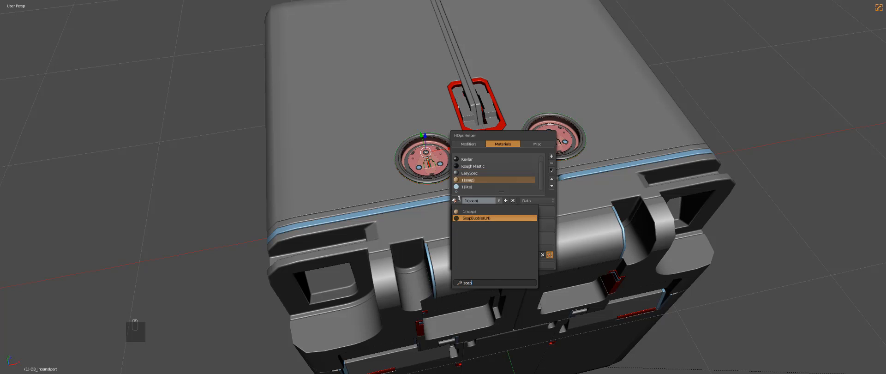
pyautogui.press('Return')
pyautogui.click(466, 186)
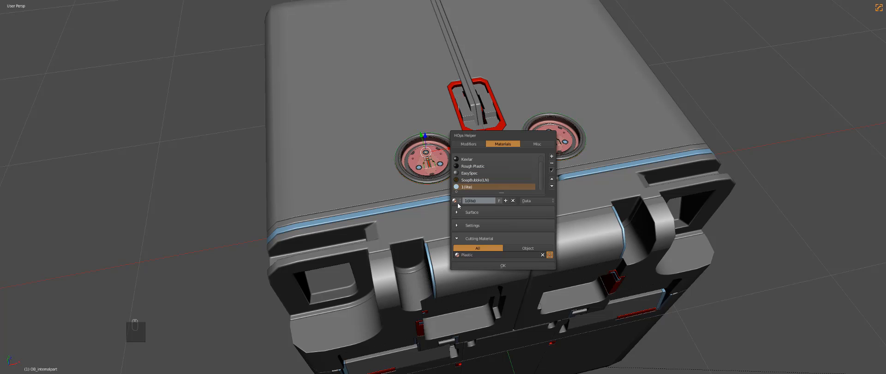
pyautogui.click(454, 200)
pyautogui.write('ln')
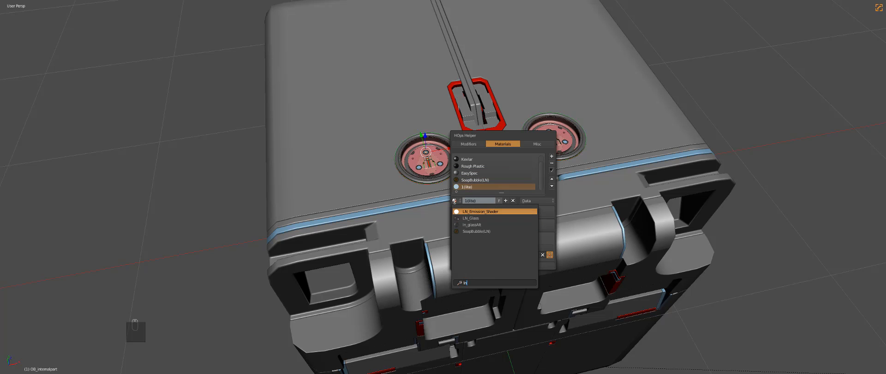
pyautogui.press('Return')
pyautogui.press('a')
# Add the HardOps insert "complexdivot" to the front of the case.
pyautogui.scroll(-2, 441, 168)
pyautogui.moveTo(495, 193); pyautogui.dragTo(507, 143, button='middle')
pyautogui.press('a')
pyautogui.press('a')
pyautogui.press('d')
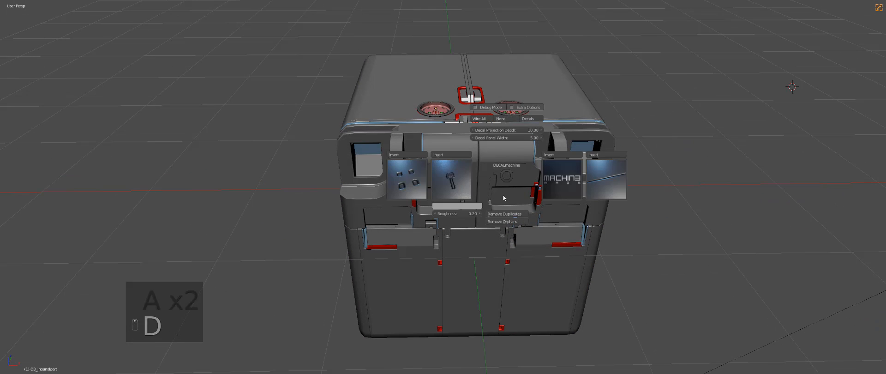
pyautogui.rightClick(499, 193)
pyautogui.press('q')
pyautogui.click(487, 217)
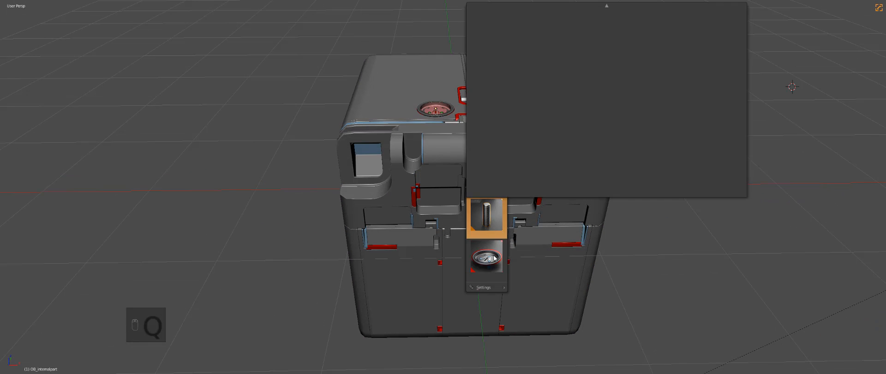
pyautogui.click(495, 257)
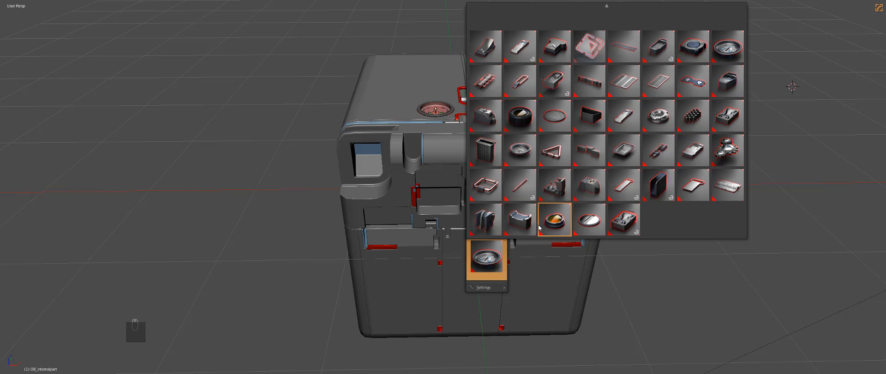
pyautogui.click(539, 227)
pyautogui.press('g')
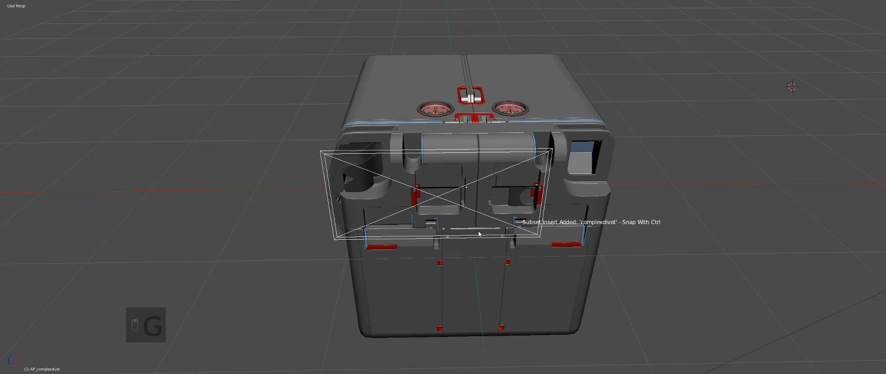
pyautogui.click(479, 234)
# Scale down the complexdivot insert and move it into the lower part of the left front recess.
pyautogui.press('s')
pyautogui.click(459, 202)
pyautogui.moveTo(458, 202); pyautogui.dragTo(461, 172, button='middle')
pyautogui.scroll(4, 483, 215)
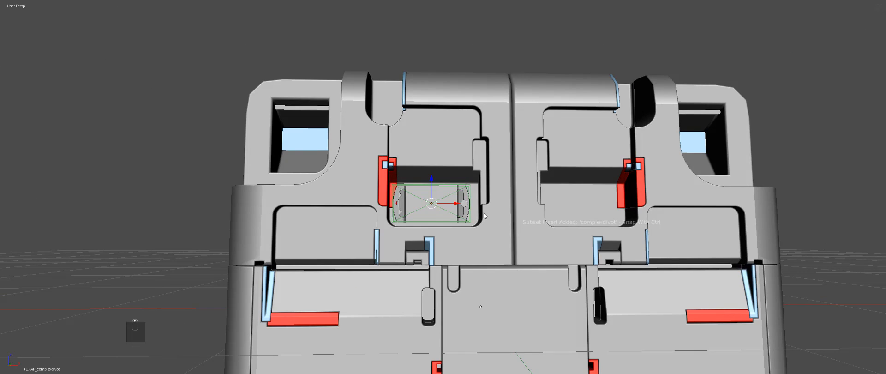
pyautogui.press('g')
pyautogui.click(487, 214)
pyautogui.press('s')
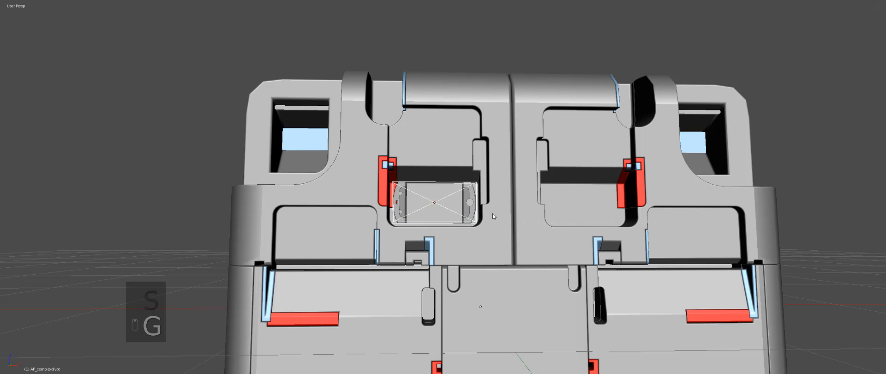
pyautogui.click(493, 216)
# Fine-tune the size and position of the complexdivot insert to fit the floor of the left recess beside the red piece.
pyautogui.scroll(4, 493, 216)
pyautogui.press('s')
pyautogui.click(491, 228)
pyautogui.press('g')
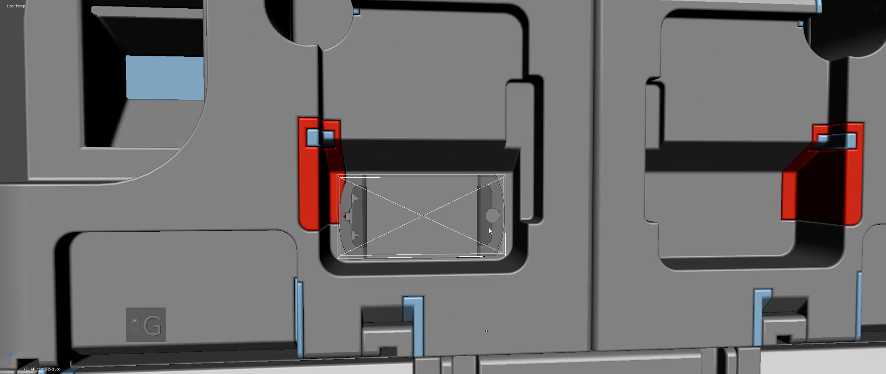
pyautogui.click(490, 228)
pyautogui.press('s')
pyautogui.click(487, 229)
pyautogui.press('s')
pyautogui.click(487, 228)
pyautogui.press('g')
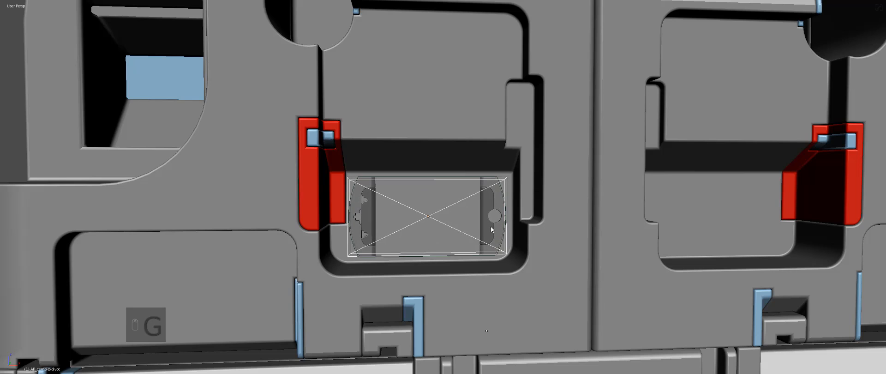
pyautogui.click(490, 226)
# Merge the complexdivot insert into the front body of the case with HardOps.
pyautogui.keyDown('shift'); pyautogui.click(512, 236); pyautogui.keyUp('shift')
pyautogui.press('q')
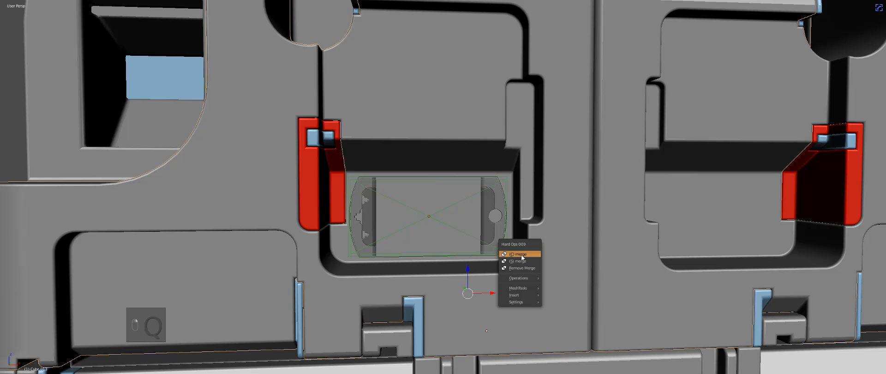
pyautogui.click(522, 255)
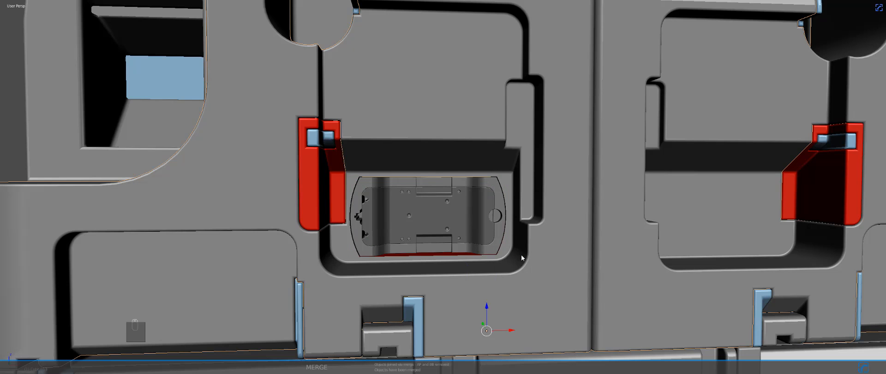
pyautogui.press('q')
pyautogui.click(548, 234)
# Link the round top insert's materials to the complexdivot insert in the front recess.
pyautogui.click(456, 216)
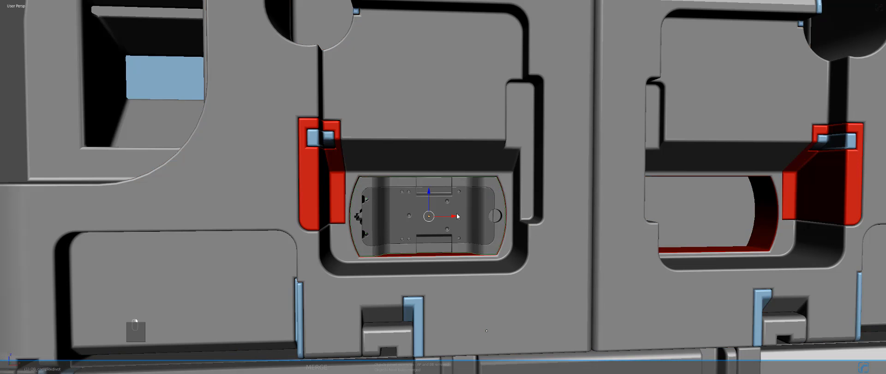
pyautogui.scroll(-4, 456, 213)
pyautogui.press('z')
pyautogui.moveTo(450, 168); pyautogui.dragTo(453, 187, button='middle')
pyautogui.press('z')
pyautogui.keyDown('shift'); pyautogui.rightClick(422, 129); pyautogui.keyUp('shift')
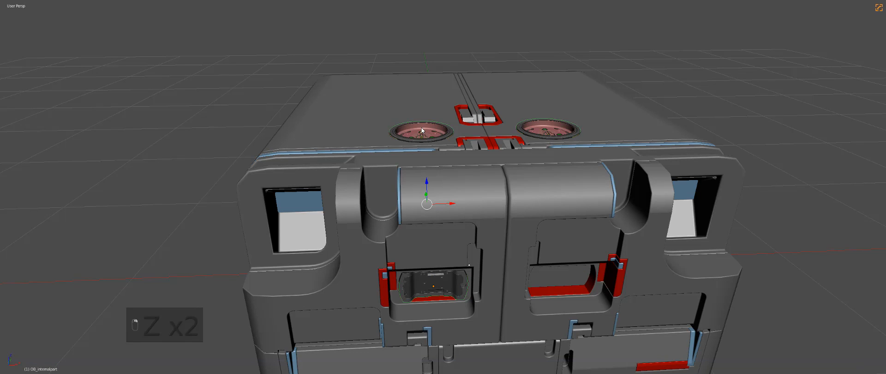
pyautogui.hotkey('ctrl', 'l')
pyautogui.press('Down')
pyautogui.click(421, 127)
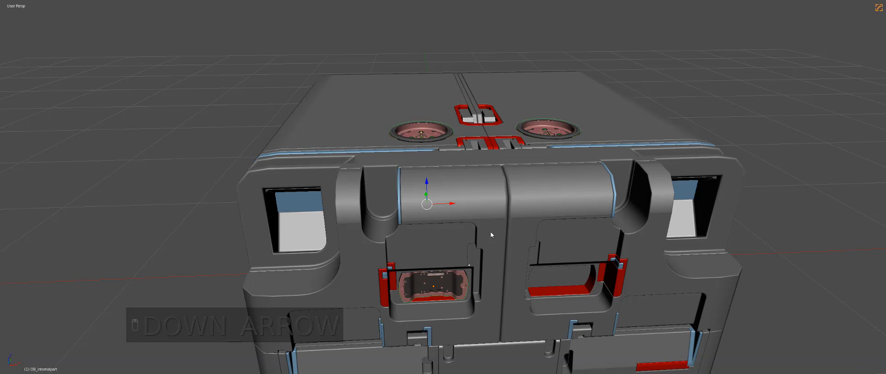
# Mirror the complexdivot insert across the case's X axis into the right front recess.
pyautogui.press('a')
pyautogui.hotkey('alt', 'shift', 'x')
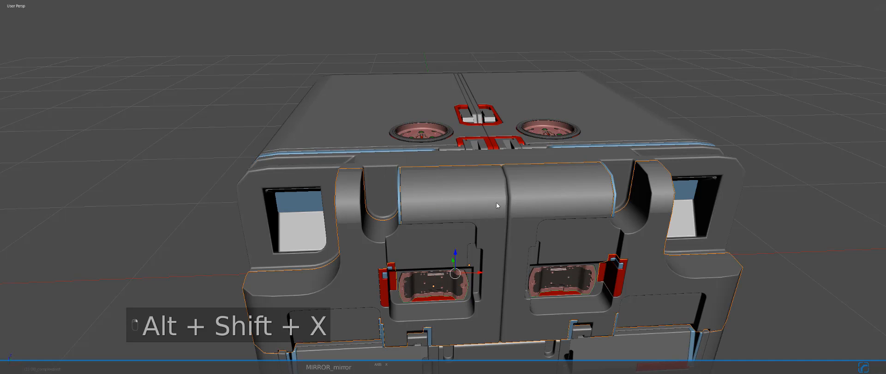
pyautogui.press('a')
pyautogui.moveTo(497, 202); pyautogui.dragTo(542, 245, button='middle')
pyautogui.scroll(-2, 541, 245)
pyautogui.moveTo(515, 216); pyautogui.dragTo(485, 228, button='middle')
pyautogui.scroll(-1, 486, 228)
pyautogui.moveTo(487, 204); pyautogui.dragTo(489, 214, button='middle')
pyautogui.scroll(2, 468, 185)
# Add the lensnotched insert and scale it down into the rounded notch beside the left end of the front cylinder.
pyautogui.press('d')
pyautogui.press('d')
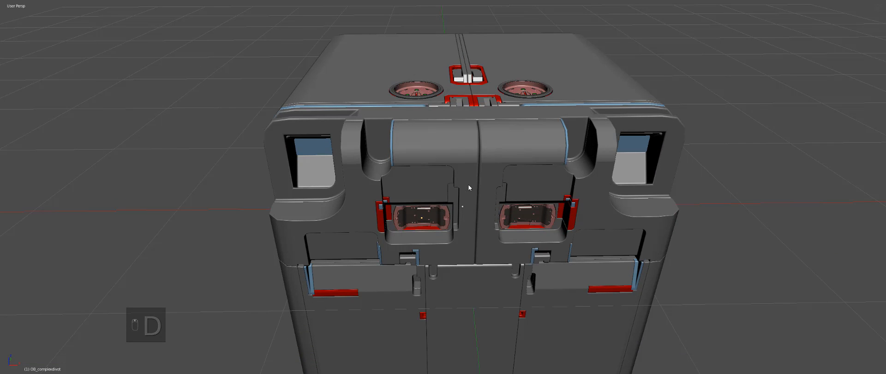
pyautogui.press('q')
pyautogui.click(455, 251)
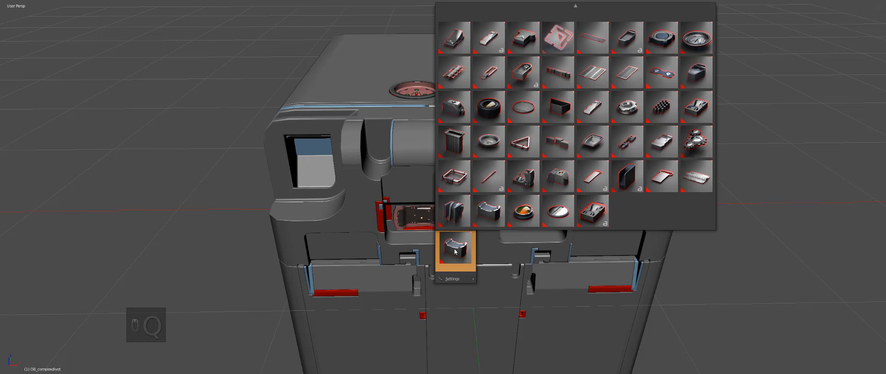
pyautogui.click(527, 214)
pyautogui.press('g')
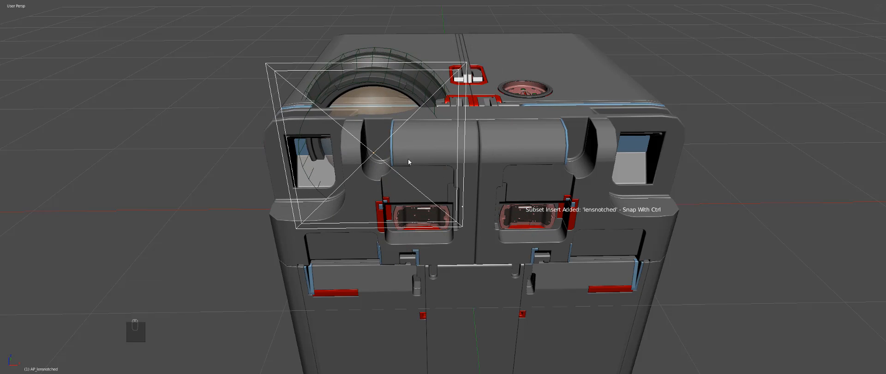
pyautogui.click(413, 154)
pyautogui.press('s')
pyautogui.click(399, 151)
# Fine-tune the lensnotched insert's size and position in orthographic front view so it fits inside the rounded notch.
pyautogui.press('KP_1')
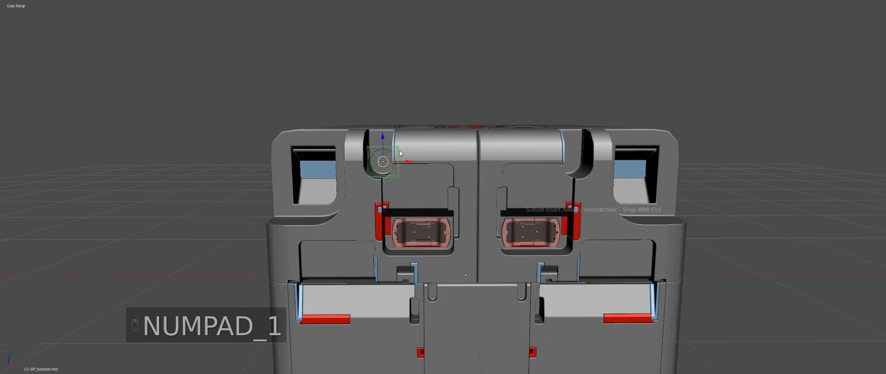
pyautogui.press('KP_5')
pyautogui.press('KP_Decimal')
pyautogui.press('s')
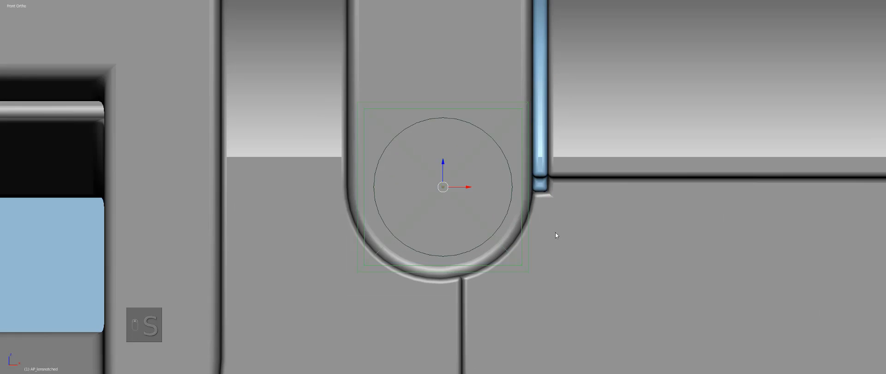
pyautogui.press('g')
pyautogui.click(555, 223)
pyautogui.press('s')
pyautogui.click(557, 225)
pyautogui.press('g')
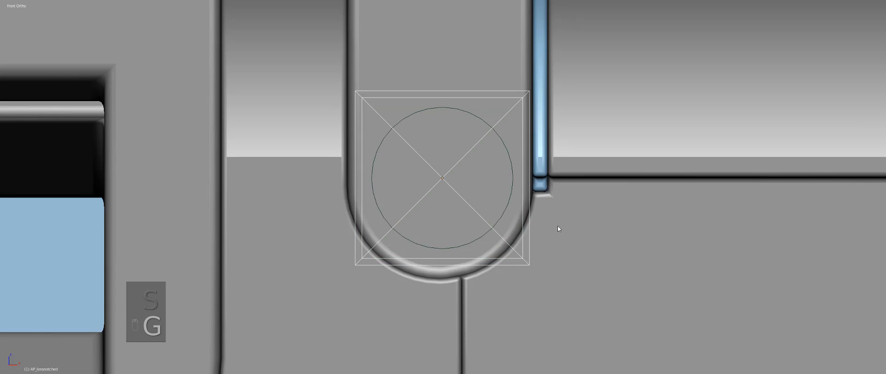
pyautogui.click(553, 223)
# Merge the lensnotched insert into the front body of the case with HardOps.
pyautogui.scroll(-2, 515, 178)
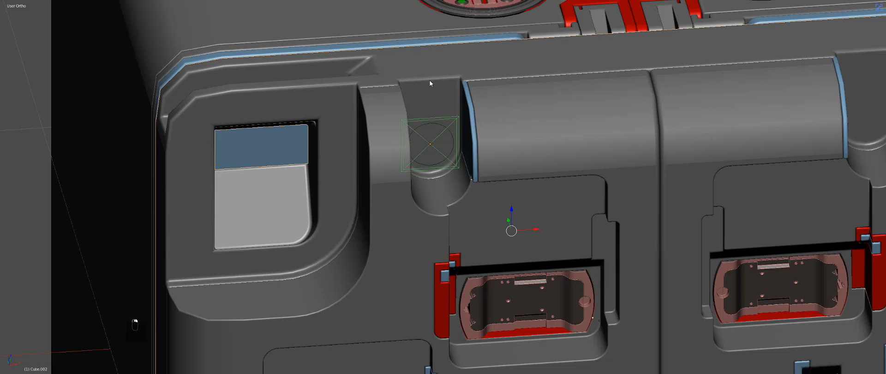
pyautogui.press('q')
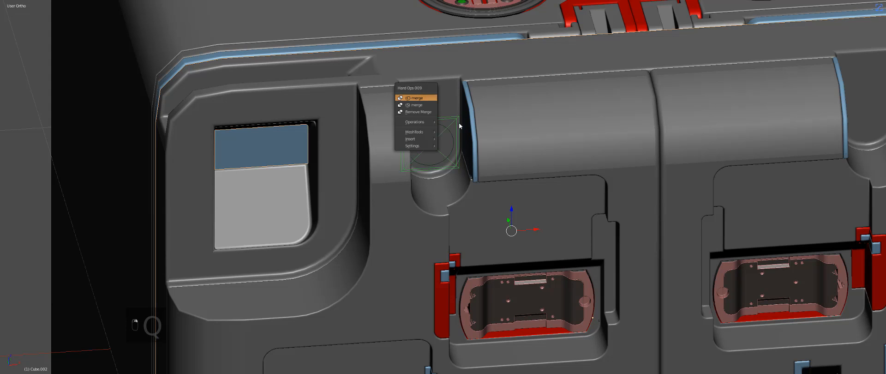
pyautogui.press('c')
pyautogui.press('a')
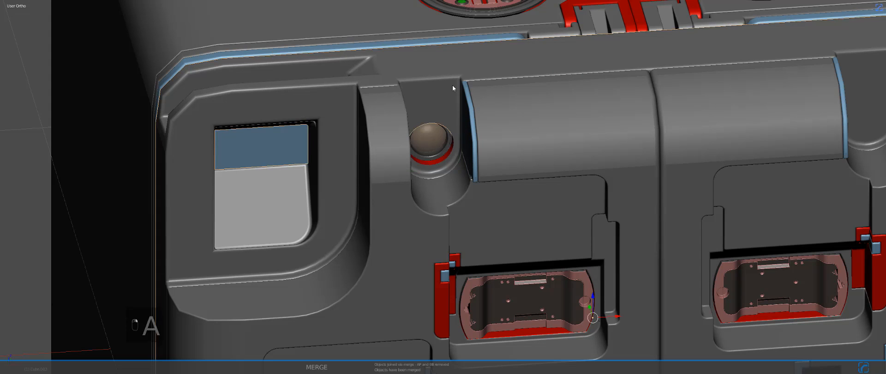
# Link the complexdivot insert's materials to the lensnotched insert.
pyautogui.press('q')
pyautogui.rightClick(439, 140)
pyautogui.scroll(-3, 439, 140)
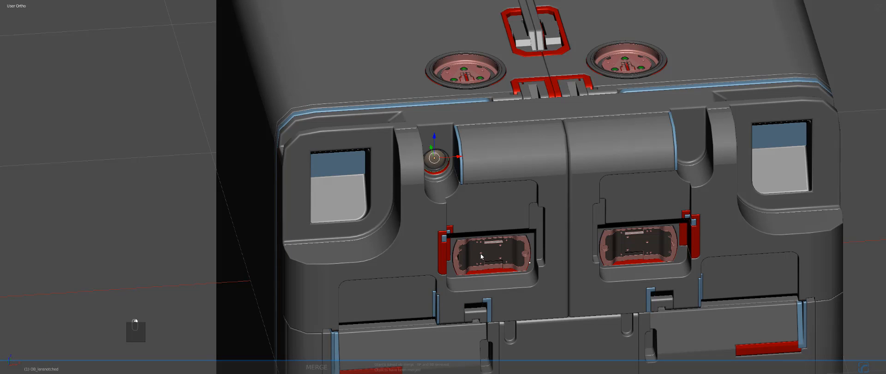
pyautogui.keyDown('shift'); pyautogui.rightClick(480, 256); pyautogui.keyUp('shift')
pyautogui.hotkey('ctrl', 'l')
pyautogui.click(481, 254)
pyautogui.press('a')
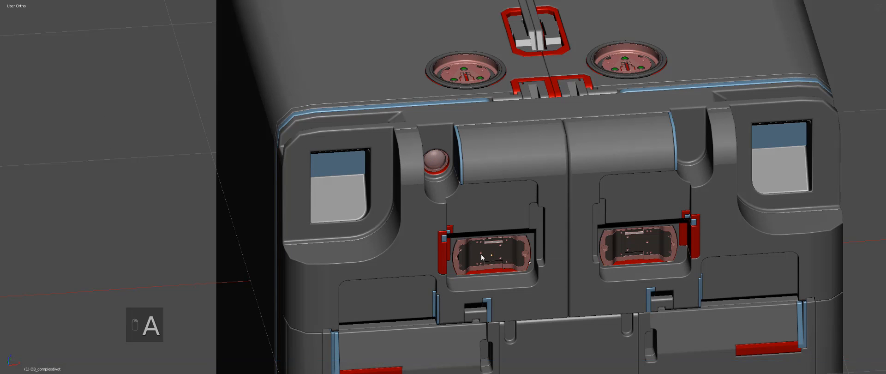
# Mirror the lensnotched insert and symmetrize the front body along negative X so both rounded notches carry a lens.
pyautogui.hotkey('alt', 'shift', 'x')
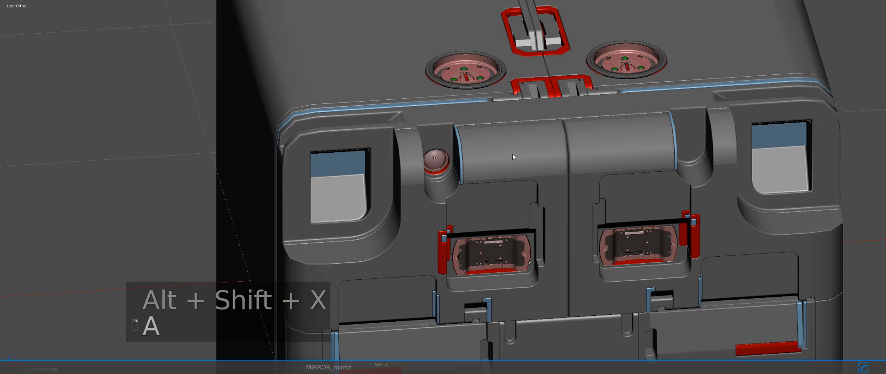
pyautogui.press('a')
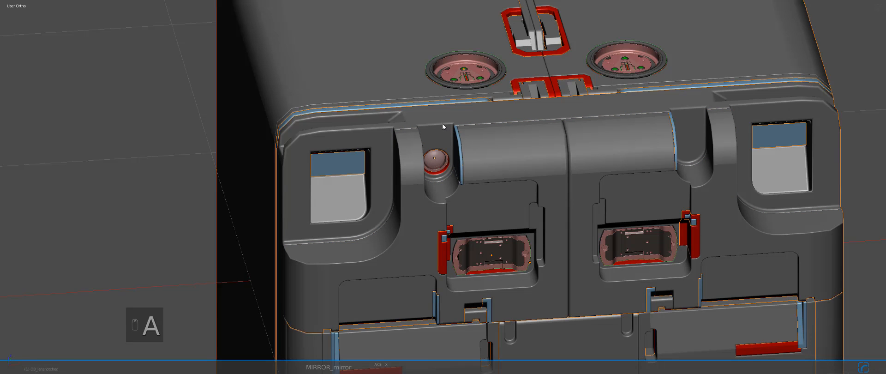
pyautogui.press('z')
pyautogui.press('z')
pyautogui.hotkey('alt', 'x')
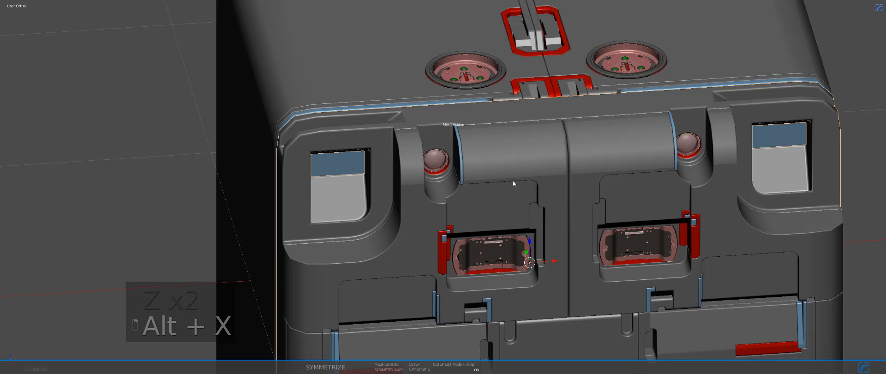
pyautogui.press('a')
# Examine the whole case from the front and above in rendered shading, and return to solid shading.
pyautogui.press('KP_1')
pyautogui.press('KP_5')
pyautogui.press('Escape')
pyautogui.scroll(-3, 513, 188)
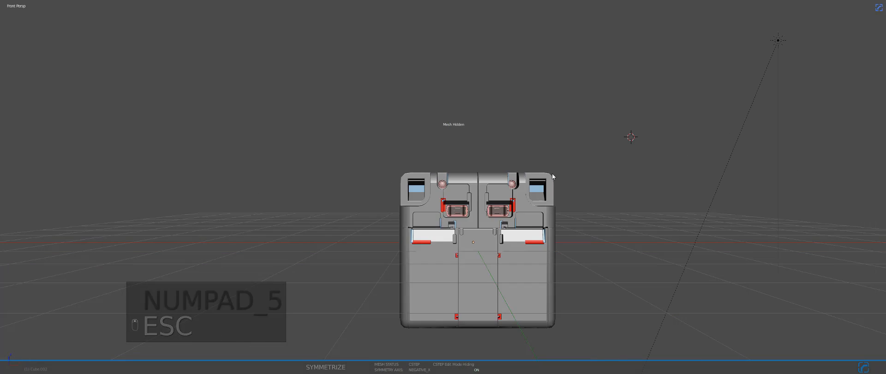
pyautogui.moveTo(544, 153); pyautogui.dragTo(544, 187, button='middle')
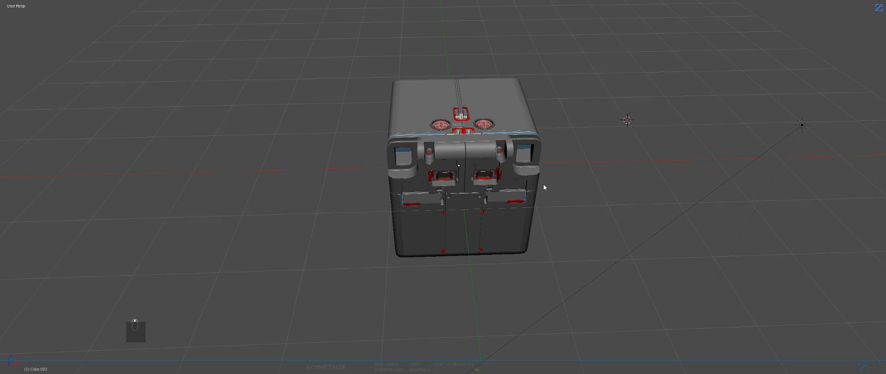
pyautogui.hotkey('shift', 'z')
pyautogui.scroll(2, 548, 191)
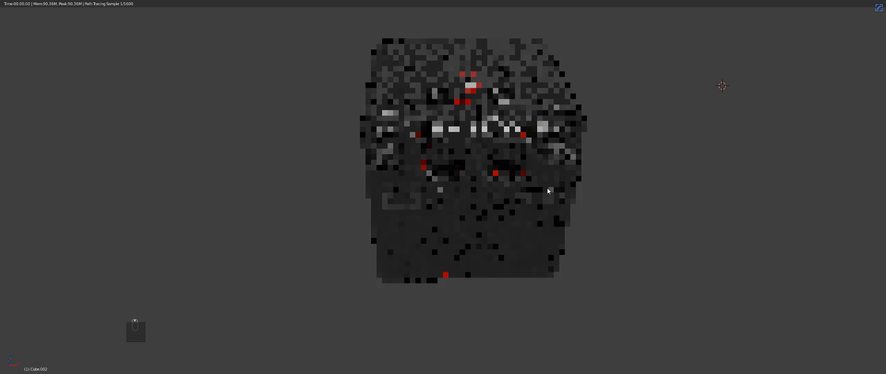
pyautogui.press('z')
pyautogui.press('z')
pyautogui.press('z')
# Add the doublegrate insert, scale it down, and place it in the lower outer corner of the left front panel.
pyautogui.press('d')
pyautogui.press('d')
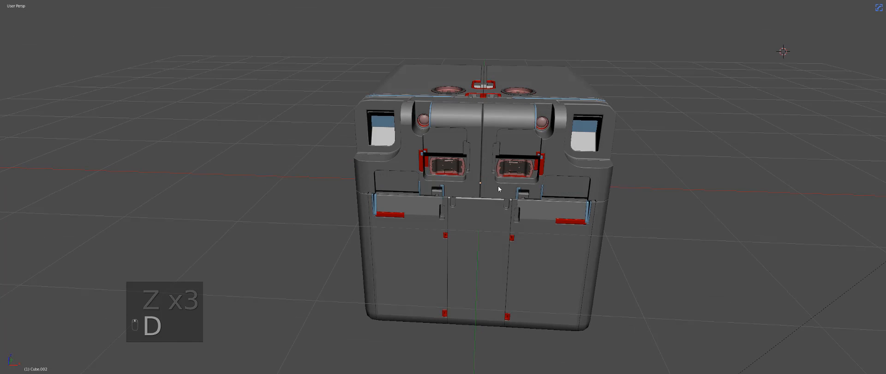
pyautogui.press('q')
pyautogui.click(437, 239)
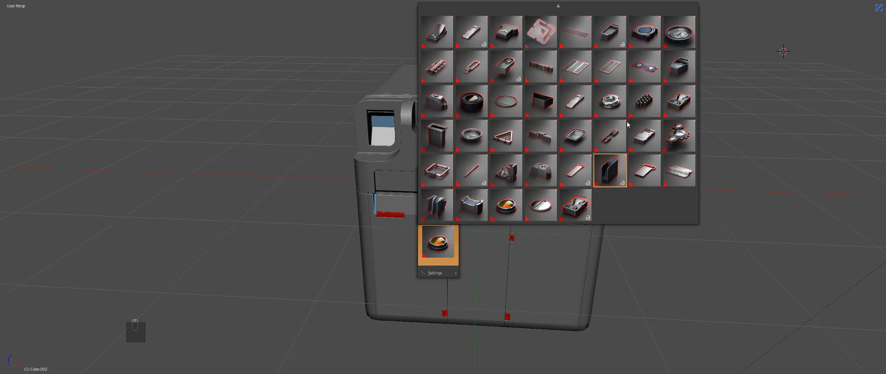
pyautogui.click(608, 68)
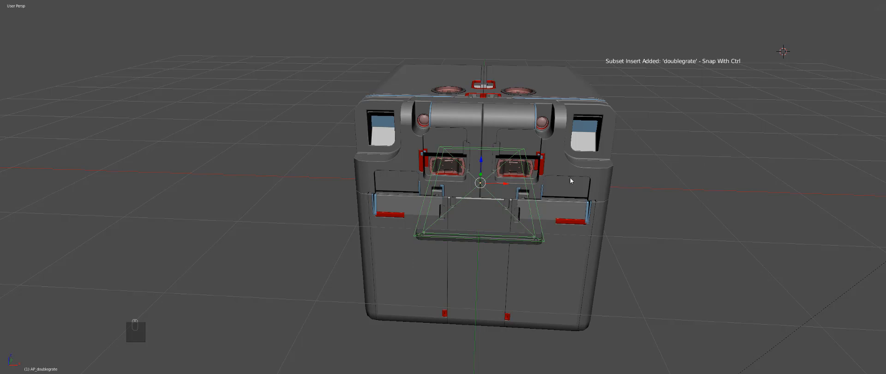
pyautogui.press('g')
pyautogui.press('s')
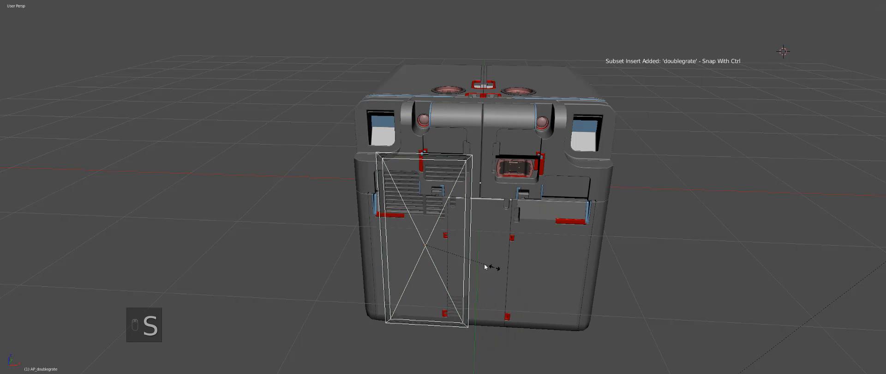
pyautogui.click(447, 251)
pyautogui.press('g')
pyautogui.click(442, 247)
pyautogui.moveTo(443, 249); pyautogui.dragTo(444, 180, button='middle')
pyautogui.scroll(1, 444, 180)
pyautogui.scroll(2, 444, 183)
pyautogui.press('g')
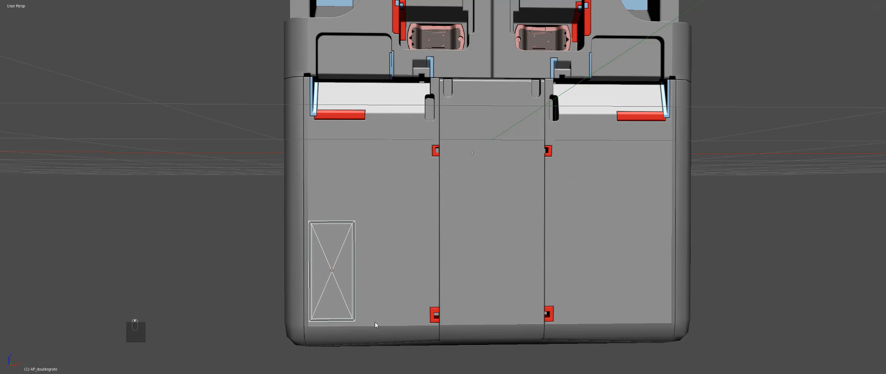
pyautogui.click(375, 323)
# Cut a horizontal edge across the left front panel at the height of the doublegrate insert and scale it.
pyautogui.rightClick(415, 283)
pyautogui.press('Tab')
pyautogui.press('KP_1')
pyautogui.press('KP_5')
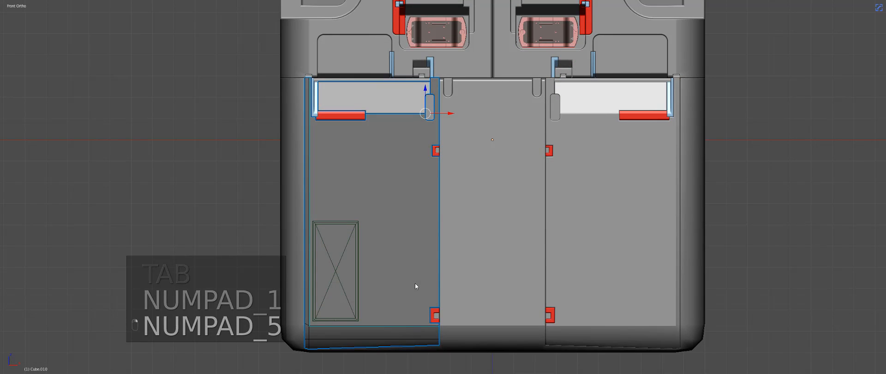
pyautogui.hotkey('alt', 'w')
pyautogui.click(266, 266)
pyautogui.press('s')
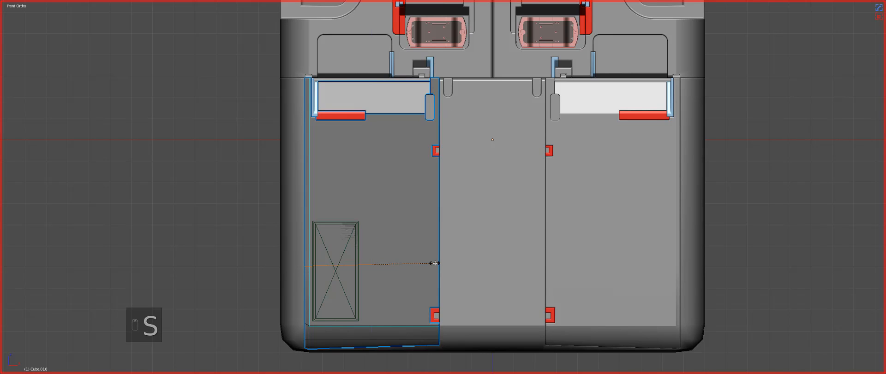
pyautogui.press('Tab')
# Merge the doublegrate insert into the left front panel with HardOps and apply the (C) Sharpen operation to the panel.
pyautogui.keyDown('shift'); pyautogui.rightClick(340, 262); pyautogui.keyUp('shift')
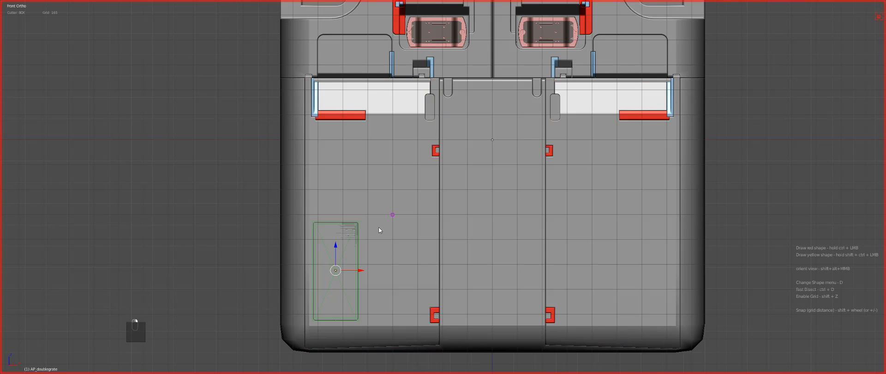
pyautogui.press('q')
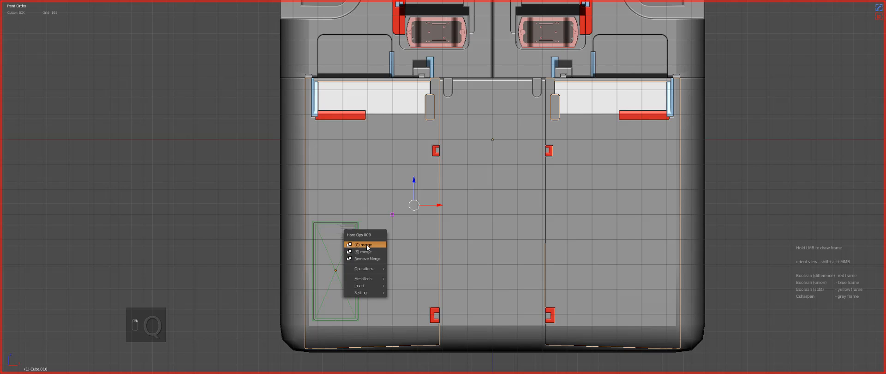
pyautogui.click(368, 245)
pyautogui.press('q')
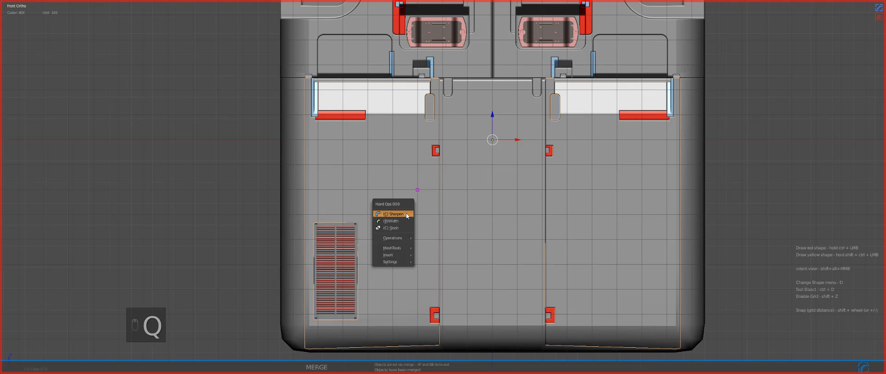
pyautogui.click(396, 214)
# Mirror the doublegrate insert across the X axis into the opening of the right front panel.
pyautogui.moveTo(394, 178); pyautogui.dragTo(416, 157, button='middle')
pyautogui.press('a')
pyautogui.rightClick(344, 239)
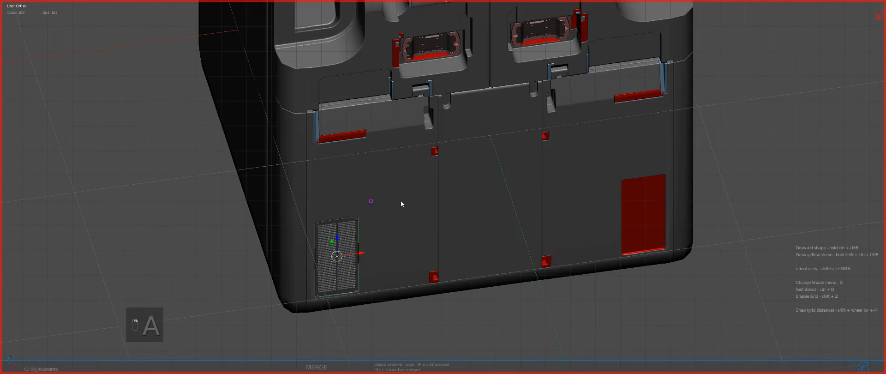
pyautogui.keyDown('shift'); pyautogui.rightClick(403, 197); pyautogui.keyUp('shift')
pyautogui.hotkey('alt', 'shift', 'x')
pyautogui.press('a')
# Link the complexdivot insert's materials to the doublegrate insert.
pyautogui.moveTo(434, 184); pyautogui.dragTo(384, 282, button='middle')
pyautogui.keyDown('shift'); pyautogui.rightClick(442, 146); pyautogui.keyUp('shift')
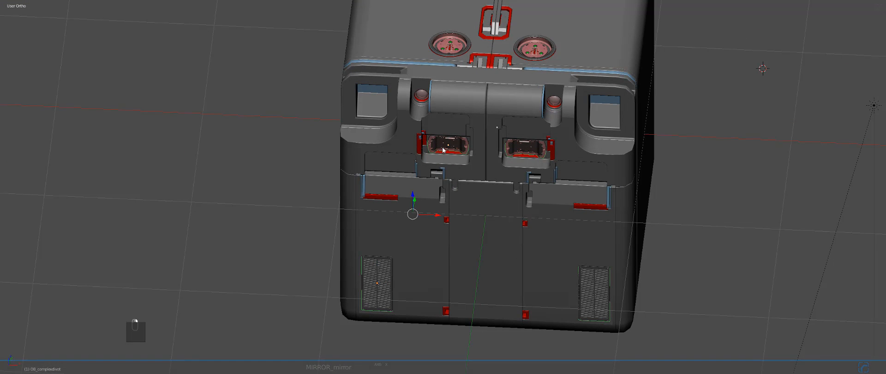
pyautogui.hotkey('ctrl', 'l')
pyautogui.click(442, 147)
pyautogui.press('a')
# Inspect the detailed case from several angles in solid and rendered shading, and return to solid shading.
pyautogui.press('KP_1')
pyautogui.press('KP_5')
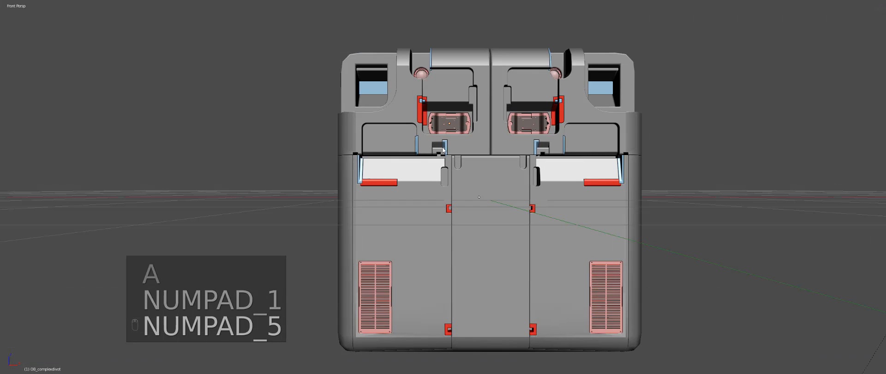
pyautogui.moveTo(455, 166); pyautogui.dragTo(499, 174, button='middle')
pyautogui.scroll(-3, 475, 196)
pyautogui.scroll(3, 480, 184)
pyautogui.scroll(1, 489, 178)
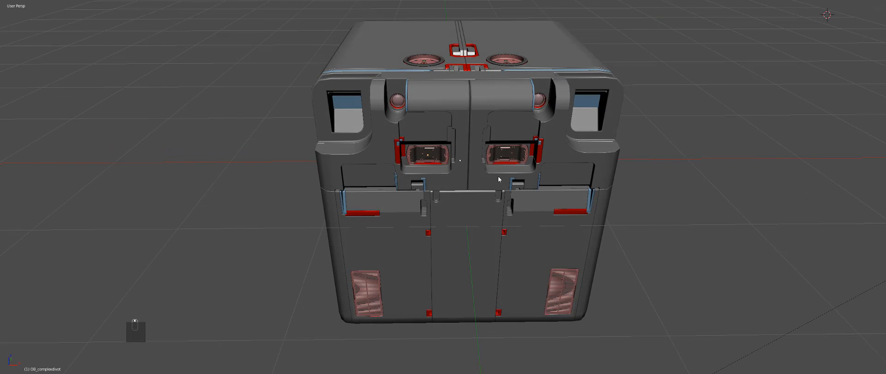
pyautogui.scroll(-2, 498, 176)
pyautogui.hotkey('shift', 'z')
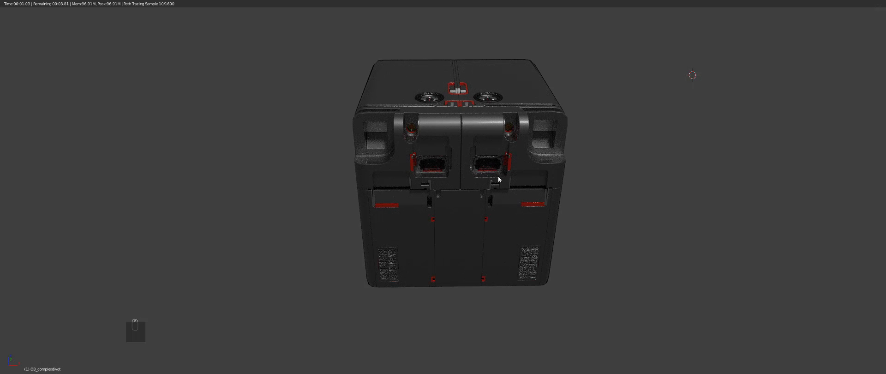
pyautogui.moveTo(481, 76); pyautogui.dragTo(324, 106, button='middle')
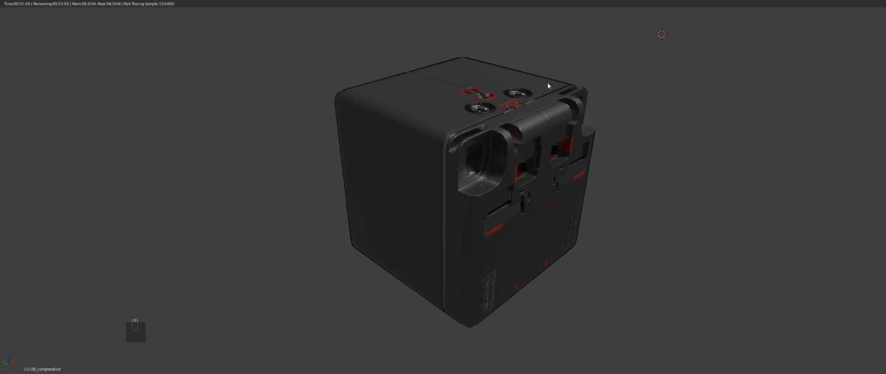
pyautogui.moveTo(548, 86)
pyautogui.mouseDown(button='middle')
pyautogui.moveTo(591, 135)
pyautogui.moveTo(531, 135)
pyautogui.moveTo(563, 144)
pyautogui.moveTo(557, 160)
pyautogui.moveTo(520, 179)
pyautogui.mouseUp(button='middle')
pyautogui.press('z')
pyautogui.press('z')
pyautogui.press('z')
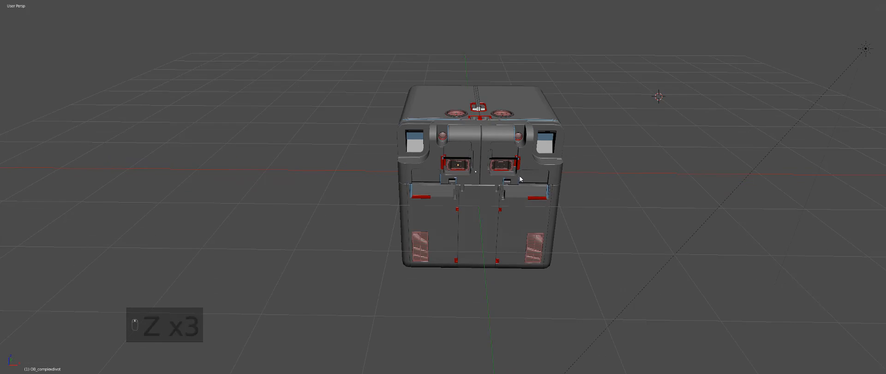
# Add the logo HardOps insert and place it roughly on the left front panel of the case.
pyautogui.press('a')
pyautogui.scroll(1, 519, 179)
pyautogui.press('a')
pyautogui.press('d')
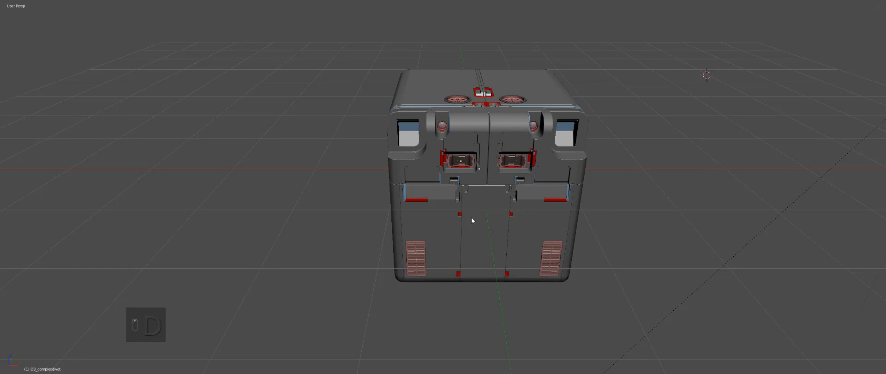
pyautogui.press('q')
pyautogui.click(458, 281)
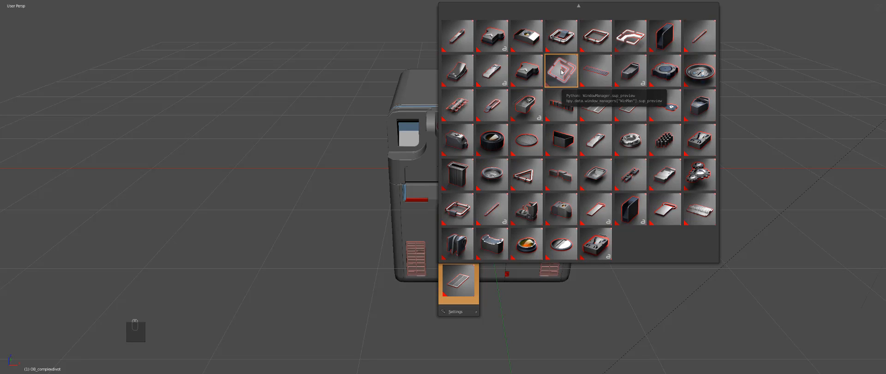
pyautogui.click(630, 38)
pyautogui.press('g')
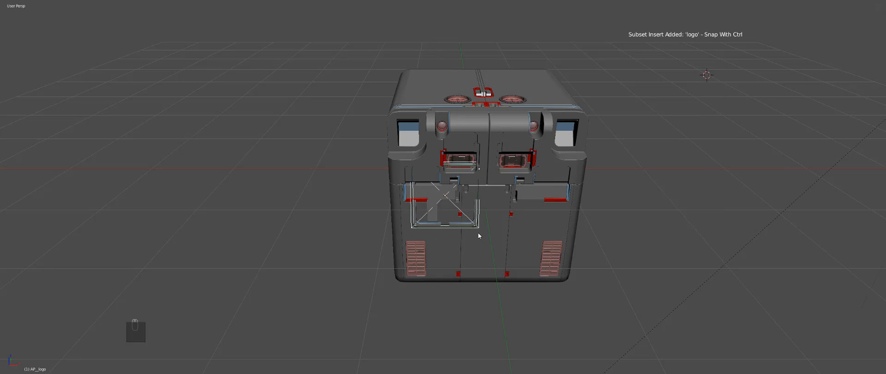
pyautogui.click(477, 235)
# Scale the logo insert down and position it on the left front panel's raised strip, beside the small slot.
pyautogui.scroll(5, 478, 235)
pyautogui.press('s')
pyautogui.click(470, 225)
pyautogui.press('g')
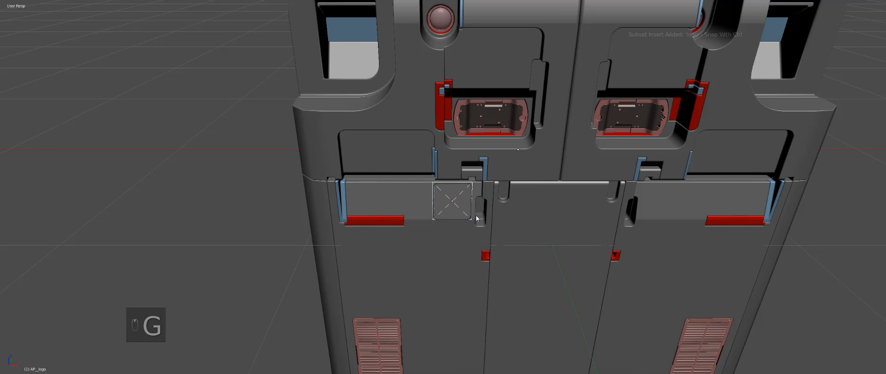
pyautogui.click(480, 220)
pyautogui.press('s')
pyautogui.click(496, 225)
pyautogui.press('g')
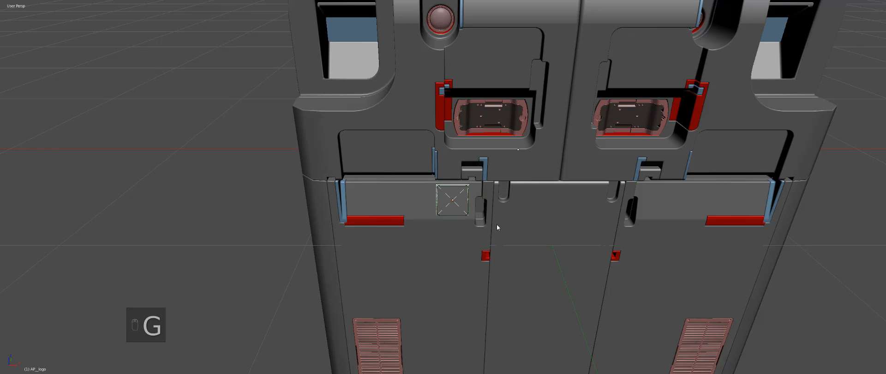
pyautogui.click(498, 225)
# Merge the logo insert into the left front panel with HardOps and apply the (C) Sharpen operation.
pyautogui.rightClick(421, 244)
pyautogui.press('q')
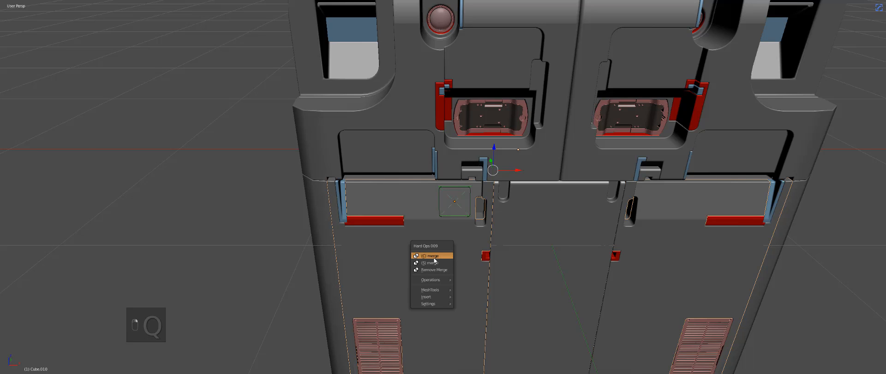
pyautogui.click(434, 256)
pyautogui.scroll(2, 456, 242)
pyautogui.press('q')
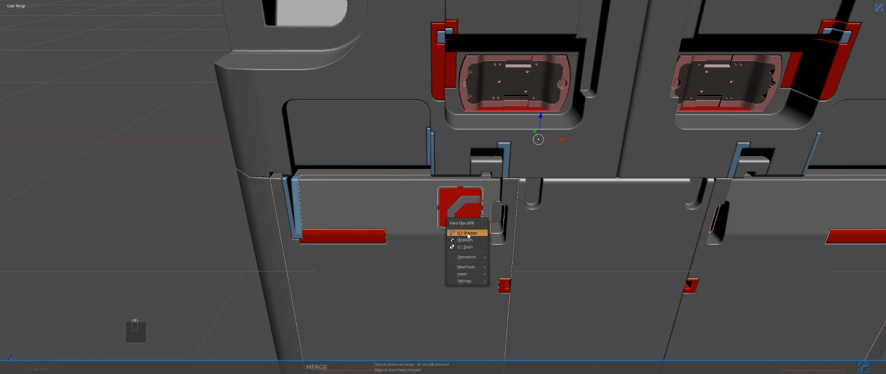
pyautogui.click(467, 233)
pyautogui.keyDown('ctrl'); pyautogui.scroll(-5, 599, 207); pyautogui.keyUp('ctrl')
pyautogui.press('q')
pyautogui.click(571, 204)
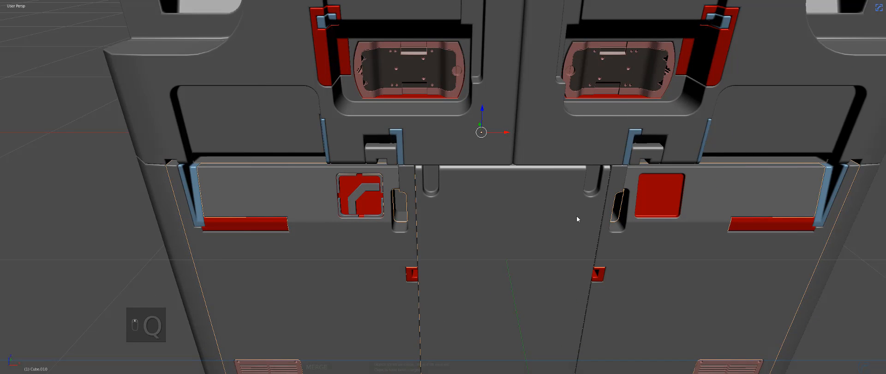
pyautogui.press('q')
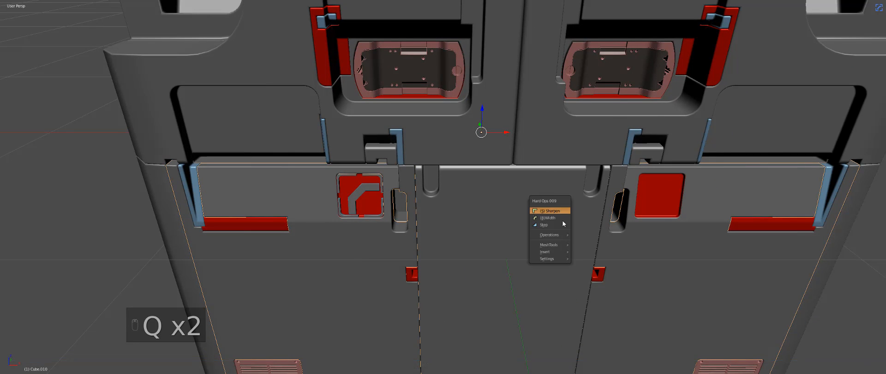
pyautogui.moveTo(552, 251)
pyautogui.click(591, 320)
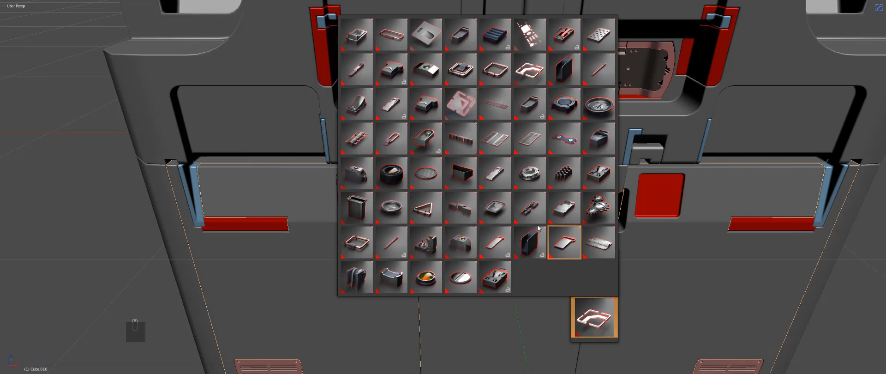
pyautogui.click(527, 69)
pyautogui.press('z')
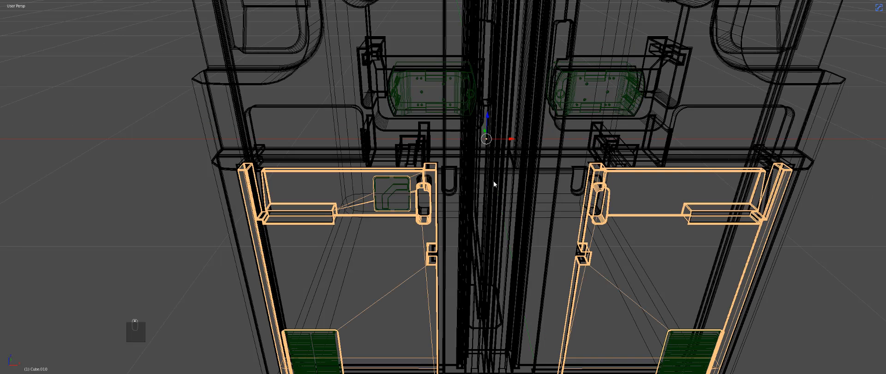
# Add the logobox HardOps insert to the front of the case.
pyautogui.press('q')
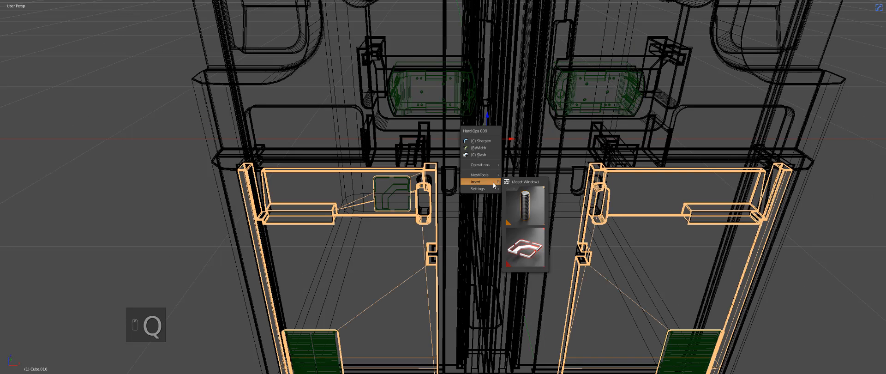
pyautogui.click(525, 247)
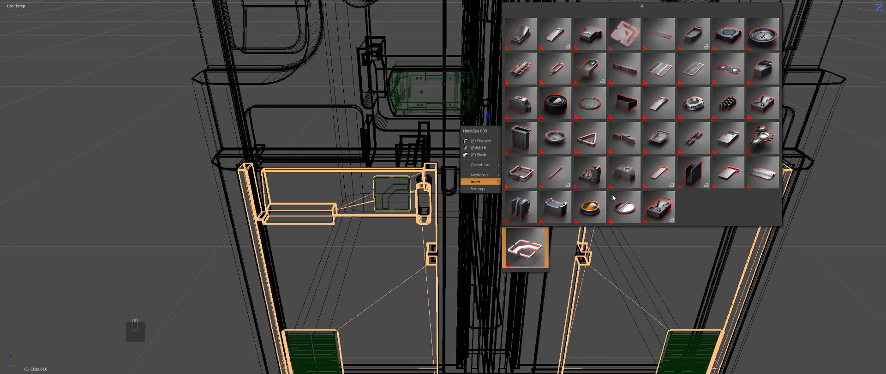
pyautogui.click(618, 42)
pyautogui.press('z')
pyautogui.press('g')
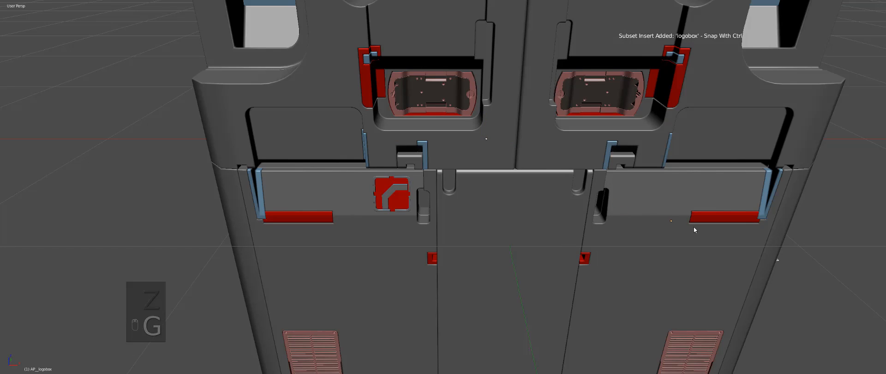
pyautogui.click(488, 270)
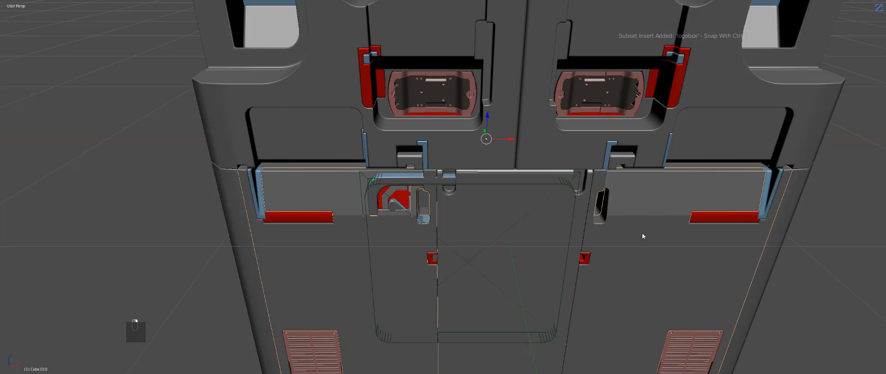
# Restore the square logo recess on the right front panel to match the left one.
pyautogui.scroll(-3, 641, 232)
pyautogui.press('Tab')
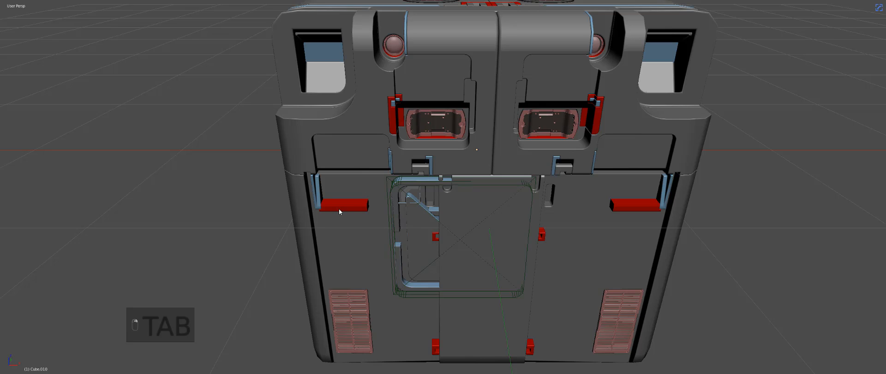
pyautogui.scroll(4, 339, 208)
pyautogui.press('a')
pyautogui.press('q')
pyautogui.moveTo(304, 272)
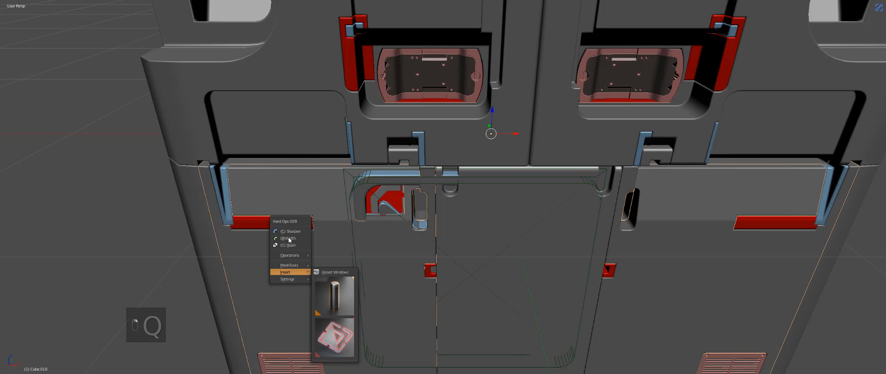
pyautogui.click(339, 330)
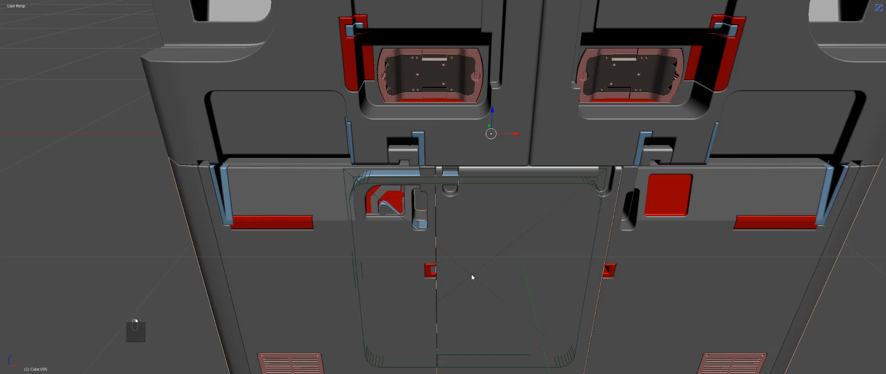
# Move the logobox insert over the square recess of the right front panel and scale it down to match.
pyautogui.press('z')
pyautogui.rightClick(471, 273)
pyautogui.press('z')
pyautogui.press('g')
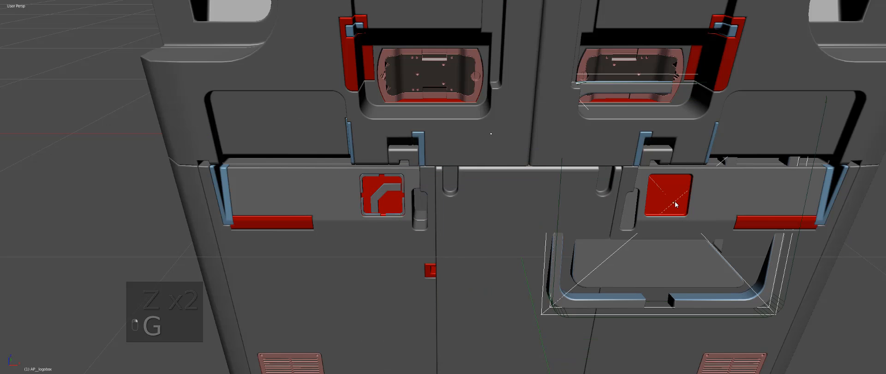
pyautogui.press('s')
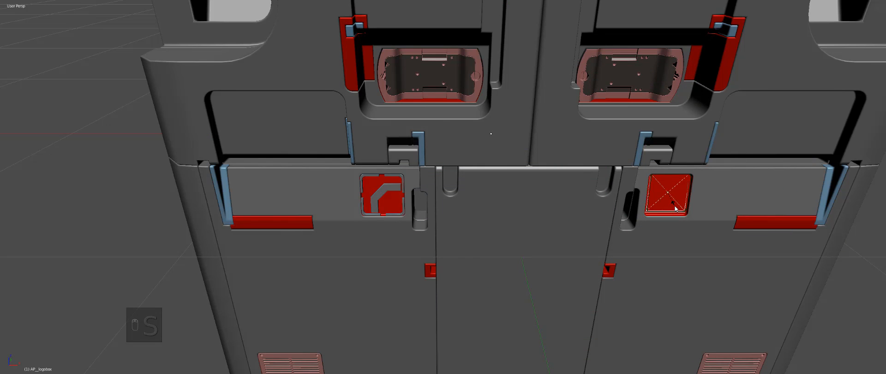
pyautogui.click(678, 215)
# Fine-tune the logobox insert's scale and position so that it fits squarely inside the right recess.
pyautogui.scroll(5, 646, 205)
pyautogui.moveTo(673, 213); pyautogui.dragTo(604, 228, button='middle')
pyautogui.press('g')
pyautogui.press('s')
pyautogui.click(641, 228)
pyautogui.press('g')
pyautogui.click(642, 229)
pyautogui.press('g')
pyautogui.middleClick(605, 228)
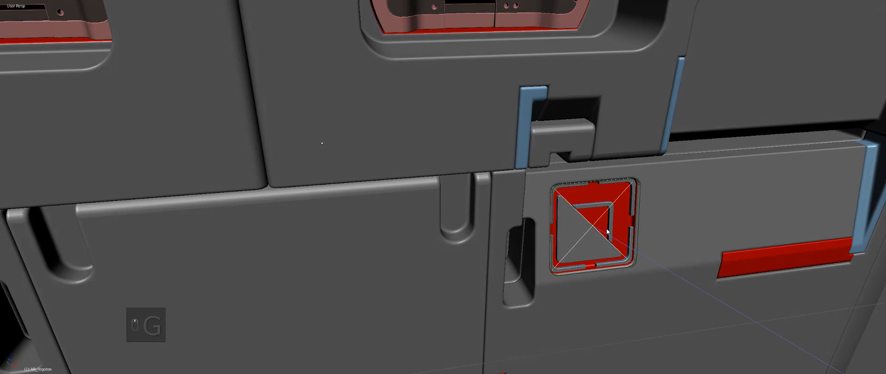
# Clear the logobox insert's parent and delete its surrounding AP_logobox object.
pyautogui.press('z')
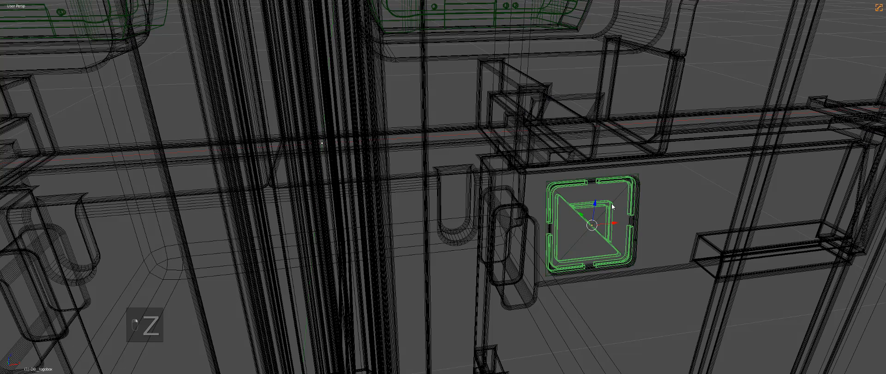
pyautogui.hotkey('alt', 'p')
pyautogui.click(613, 211)
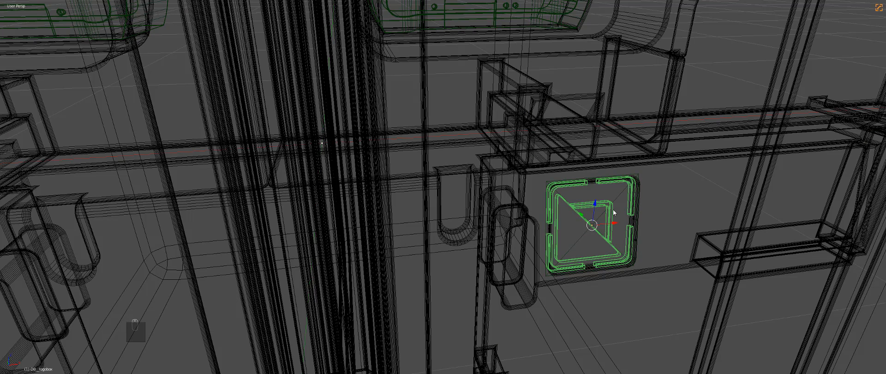
pyautogui.click(637, 183)
pyautogui.click(637, 182)
pyautogui.click(637, 183)
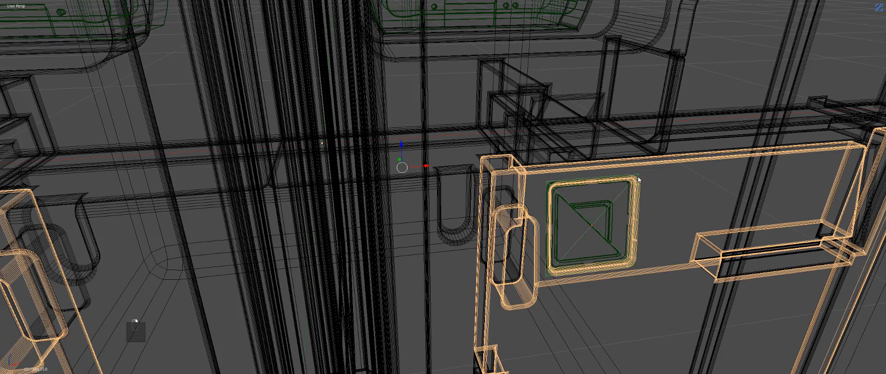
pyautogui.click(636, 181)
pyautogui.click(635, 183)
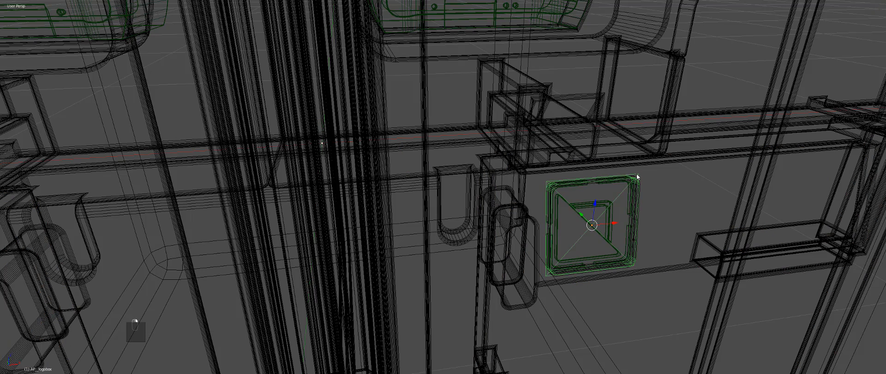
pyautogui.press('x')
pyautogui.click(628, 172)
pyautogui.press('z')
# Link the complexdivot insert's materials to the logobox and logo inserts and clear the selection.
pyautogui.rightClick(586, 210)
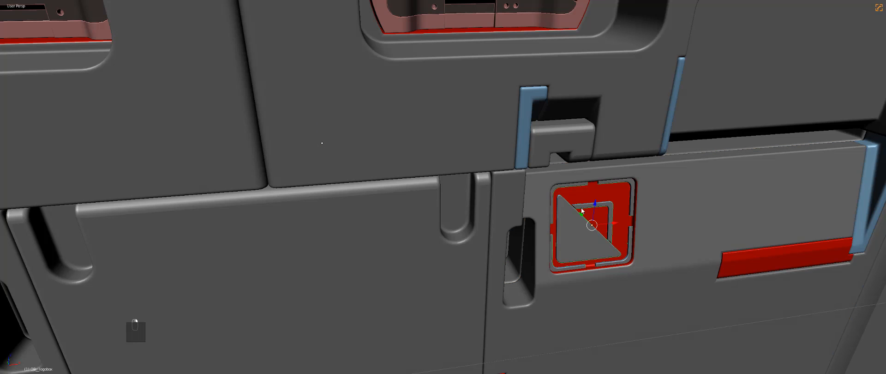
pyautogui.scroll(-4, 581, 210)
pyautogui.keyDown('shift'); pyautogui.moveTo(359, 236); pyautogui.dragTo(511, 230, button='middle'); pyautogui.keyUp('shift')
pyautogui.keyDown('shift'); pyautogui.rightClick(361, 217); pyautogui.keyUp('shift')
pyautogui.scroll(-5, 361, 220)
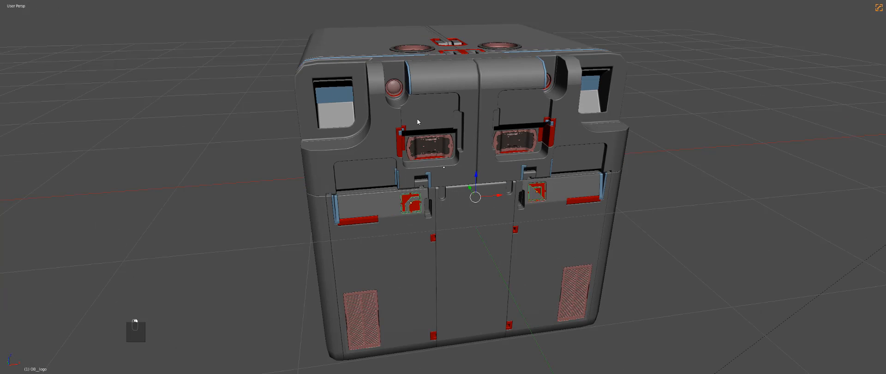
pyautogui.keyDown('shift'); pyautogui.rightClick(432, 158); pyautogui.keyUp('shift')
pyautogui.hotkey('ctrl', 'l')
pyautogui.click(431, 154)
pyautogui.press('a')
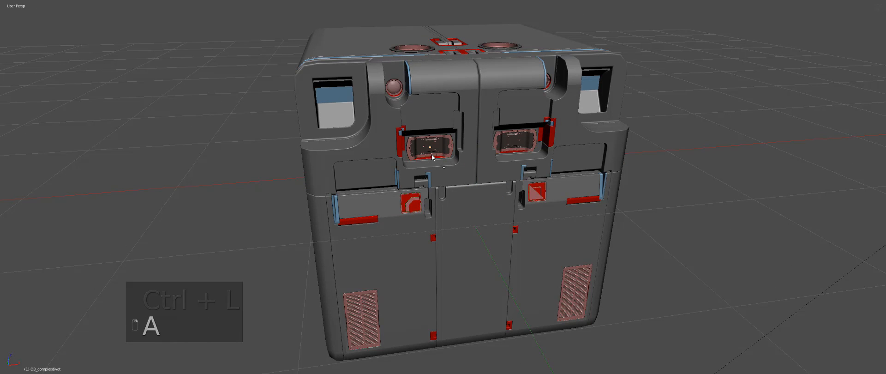
# Inspect the new logo inserts on the case's front in rendered shading and return to solid shading.
pyautogui.moveTo(431, 155); pyautogui.dragTo(516, 200, button='middle')
pyautogui.scroll(-1, 520, 197)
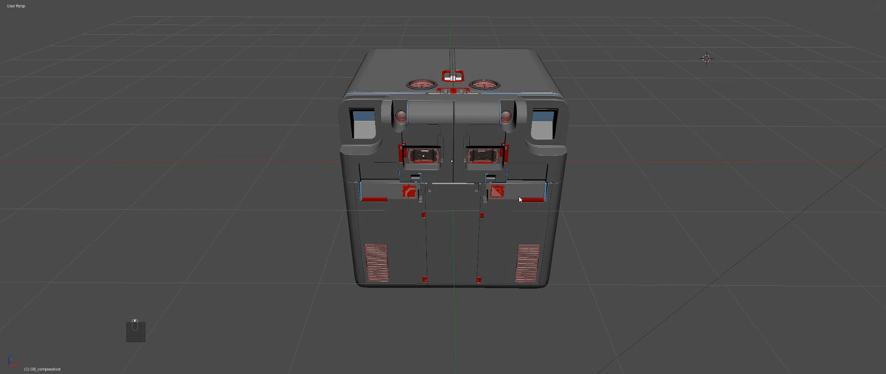
pyautogui.hotkey('shift', 'z')
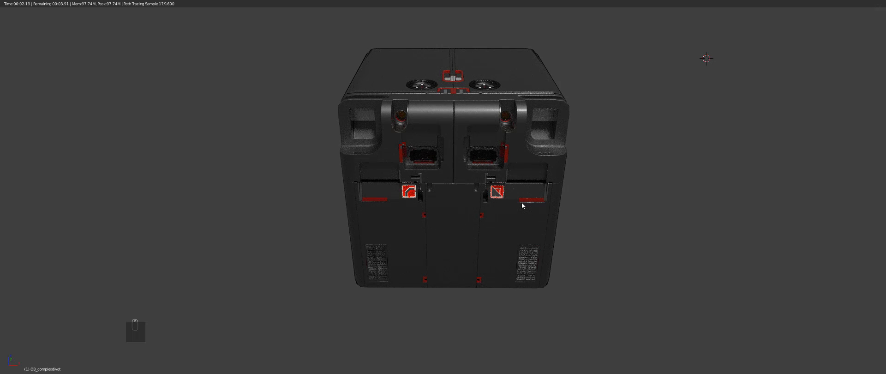
pyautogui.press('z')
pyautogui.press('z')
pyautogui.press('z')
pyautogui.moveTo(508, 204); pyautogui.dragTo(515, 191, button='middle')
# Add the trilatch HardOps insert and place it near the upper left of the case's front.
pyautogui.press('d')
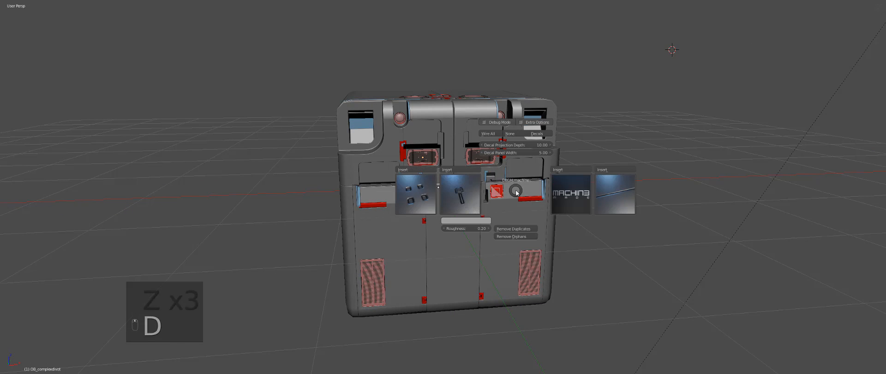
pyautogui.press('q')
pyautogui.click(493, 258)
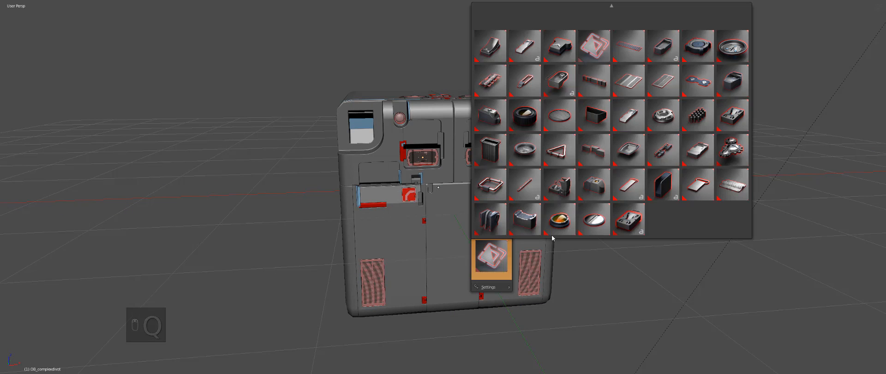
pyautogui.click(565, 146)
pyautogui.press('g')
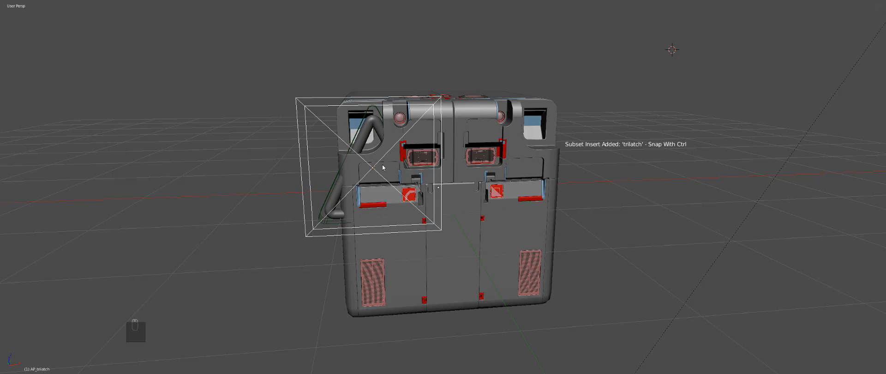
pyautogui.click(386, 172)
# Scale the trilatch insert down and place it in the lower right corner of the recessed panel on the front's upper left.
pyautogui.press('KP_1')
pyautogui.press('KP_5')
pyautogui.press('KP_Decimal')
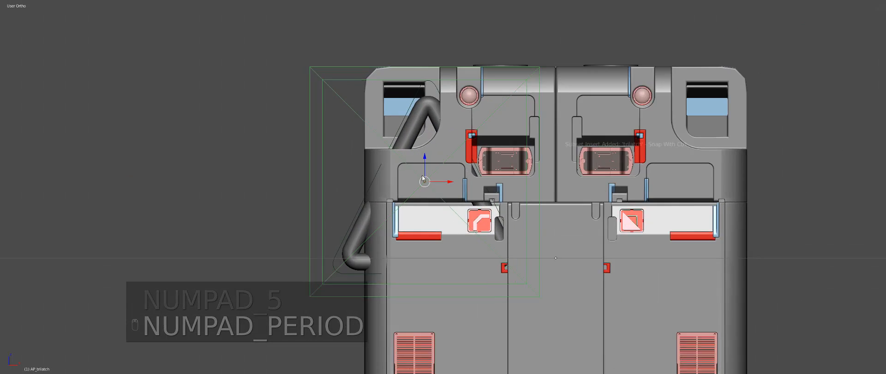
pyautogui.press('s')
pyautogui.click(463, 199)
pyautogui.press('s')
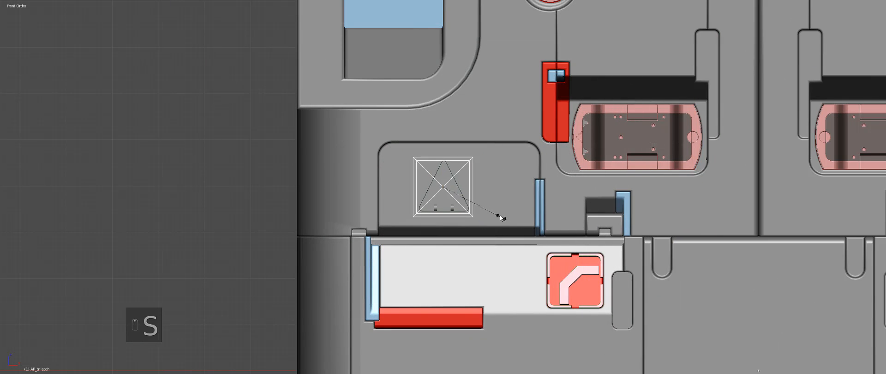
pyautogui.click(491, 211)
pyautogui.press('g')
pyautogui.click(562, 238)
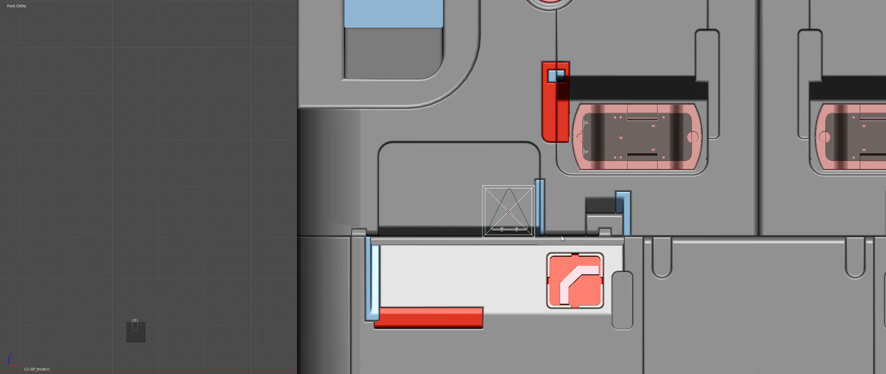
# Merge the trilatch insert into the case's front body with HardOps.
pyautogui.keyDown('shift'); pyautogui.rightClick(442, 172); pyautogui.keyUp('shift')
pyautogui.press('q')
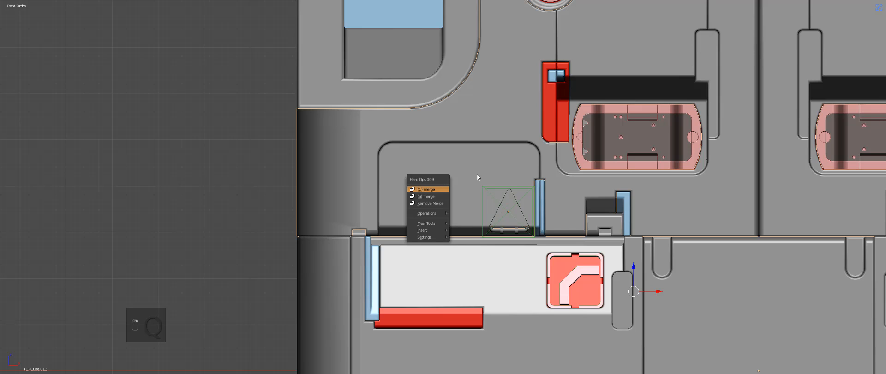
pyautogui.click(426, 189)
pyautogui.press('q')
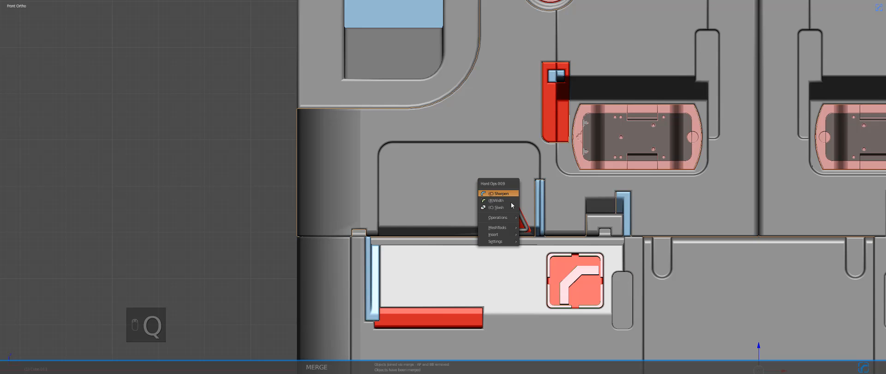
# Mirror the trilatch insert across X to the other side of the front.
pyautogui.rightClick(514, 229)
pyautogui.scroll(-2, 513, 230)
pyautogui.scroll(1, 513, 230)
pyautogui.moveTo(513, 229); pyautogui.dragTo(523, 214, button='middle')
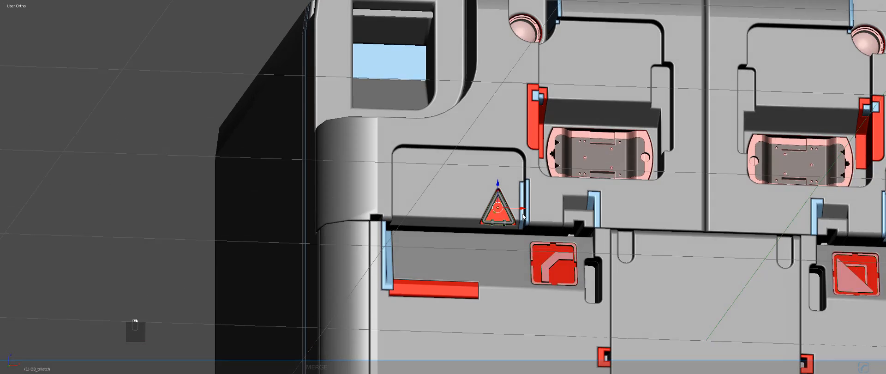
pyautogui.scroll(-2, 523, 216)
pyautogui.hotkey('alt', 'shift', 'x')
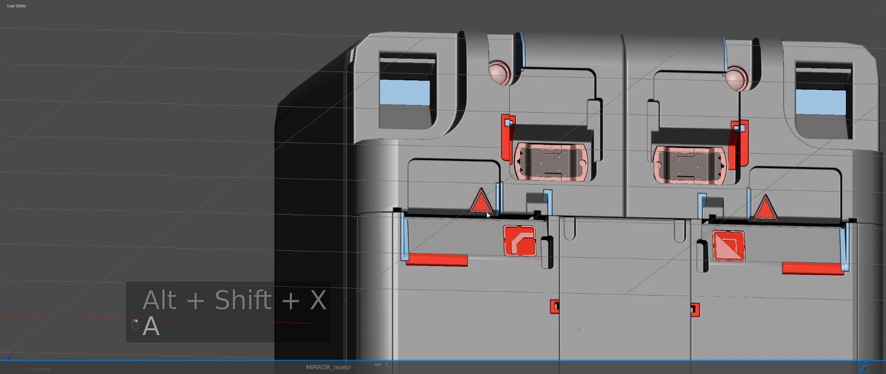
# Link the complexdivot insert's materials to the trilatch insert and clear the selection.
pyautogui.keyDown('shift'); pyautogui.rightClick(536, 169); pyautogui.keyUp('shift')
pyautogui.hotkey('ctrl', 'l')
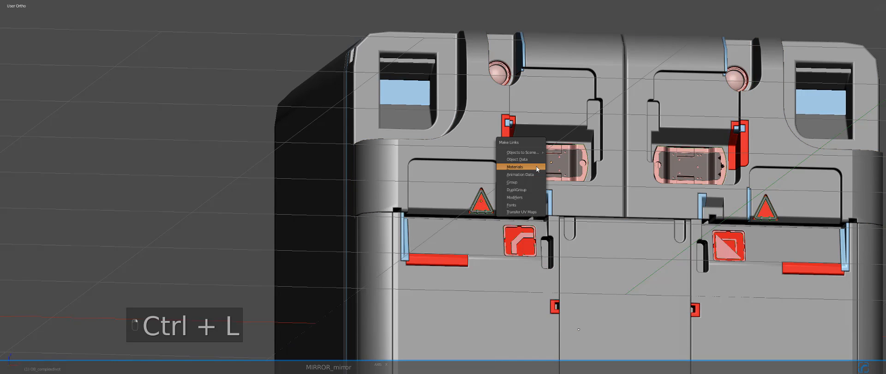
pyautogui.click(536, 169)
pyautogui.press('a')
pyautogui.press('KP_1')
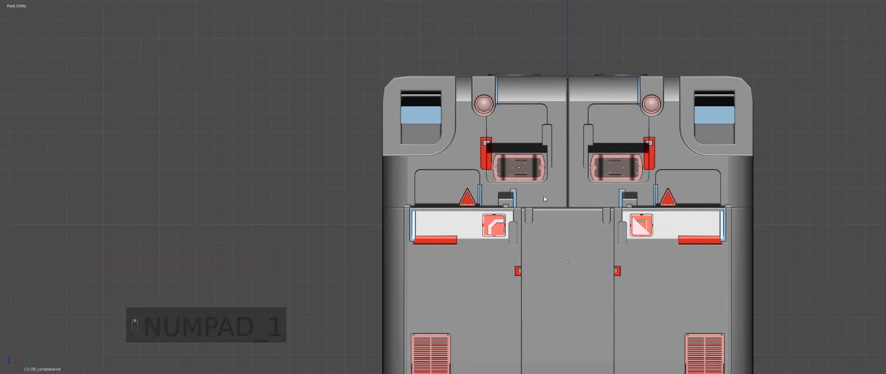
# Add the rlongslideradj HardOps insert and move it onto the front's center panel.
pyautogui.press('q')
pyautogui.click(512, 256)
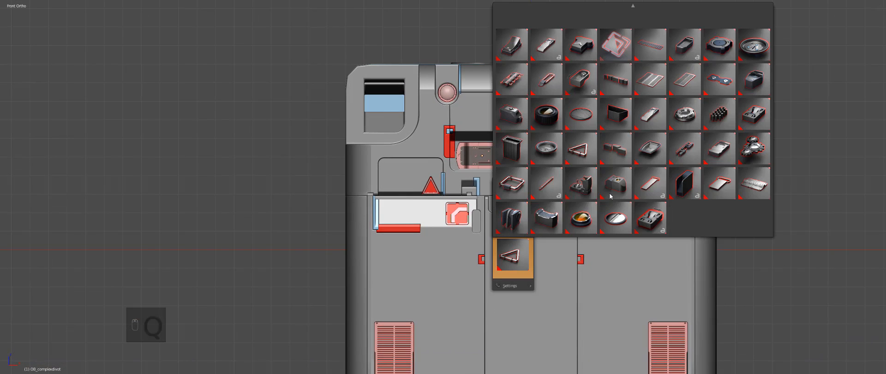
pyautogui.click(546, 183)
pyautogui.press('g')
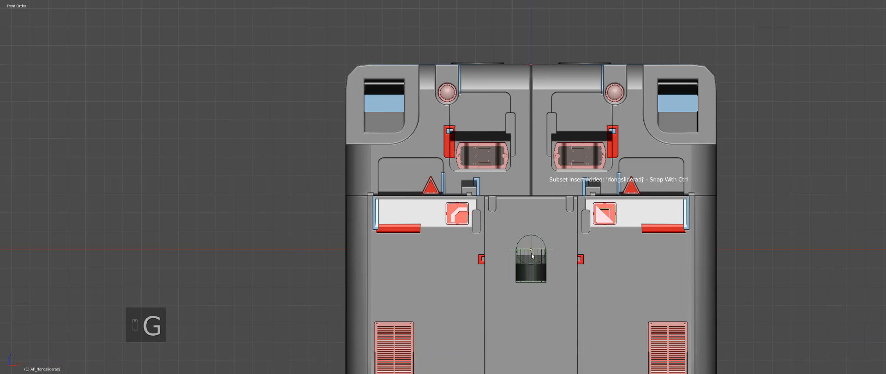
pyautogui.click(575, 237)
# Scale the long slider insert down and align it with the upper left edge of the front's center panel.
pyautogui.keyDown('shift'); pyautogui.moveTo(575, 237); pyautogui.dragTo(556, 151, button='middle'); pyautogui.keyUp('shift')
pyautogui.press('s')
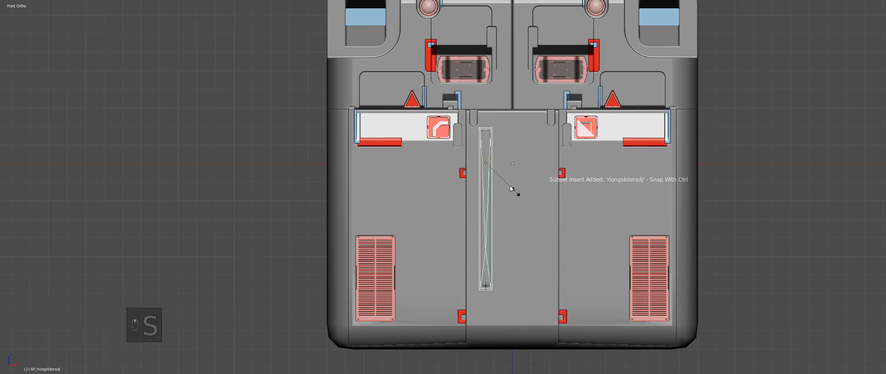
pyautogui.click(503, 176)
pyautogui.press('g')
pyautogui.click(491, 162)
pyautogui.press('s')
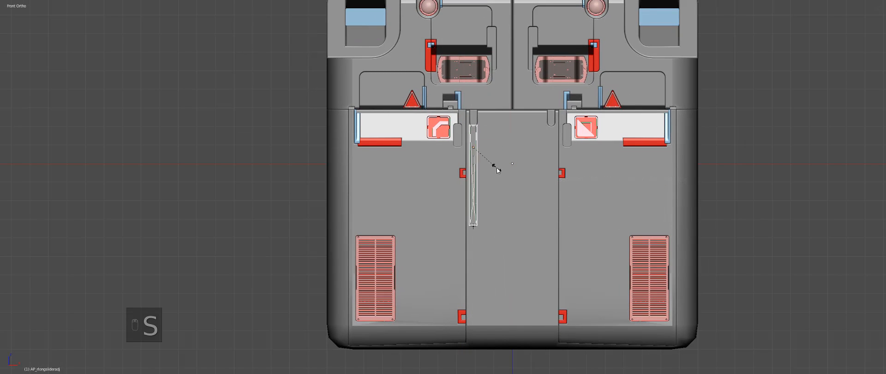
pyautogui.click(496, 167)
pyautogui.press('g')
pyautogui.click(495, 182)
# Stretch the long slider insert down to the bottom of the center panel by moving its end control.
pyautogui.press('z')
pyautogui.click(474, 231)
pyautogui.press('z')
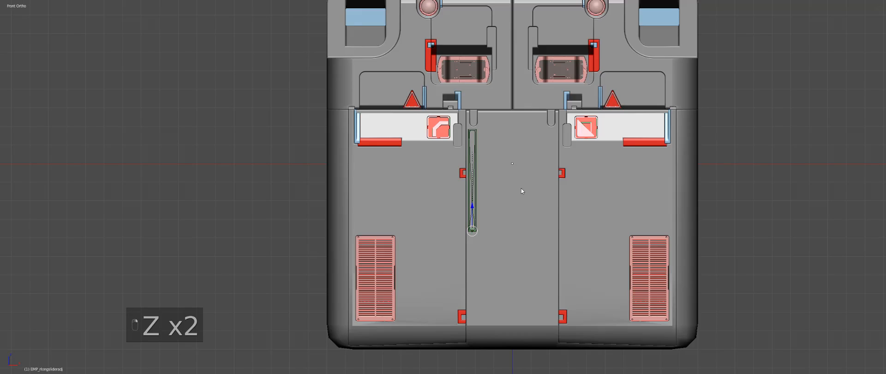
pyautogui.press('g')
pyautogui.click(522, 277)
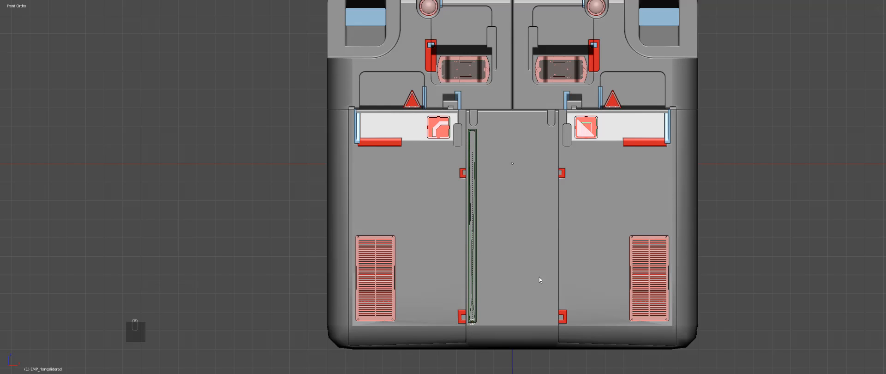
# Merge the stretched slider insert into the case's front body with HardOps.
pyautogui.press('z')
pyautogui.click(478, 220)
pyautogui.press('z')
pyautogui.keyDown('shift'); pyautogui.click(491, 172); pyautogui.keyUp('shift')
pyautogui.press('q')
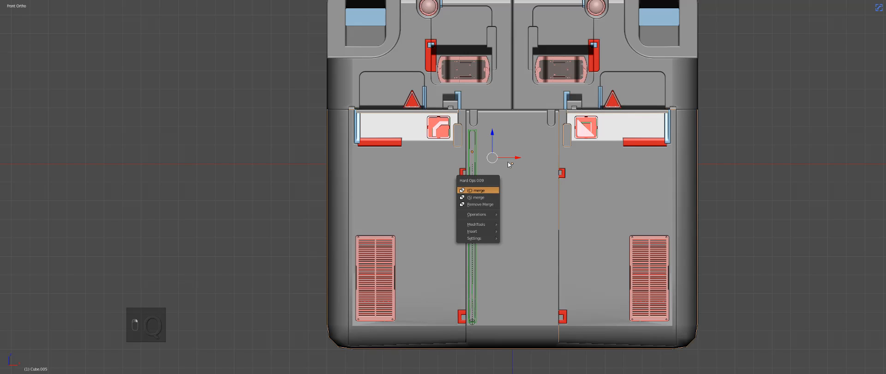
pyautogui.press('a')
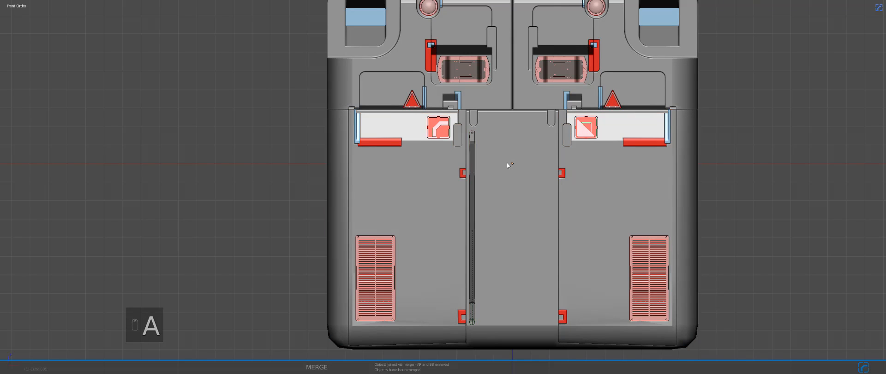
pyautogui.rightClick(507, 165)
pyautogui.press('q')
pyautogui.click(507, 164)
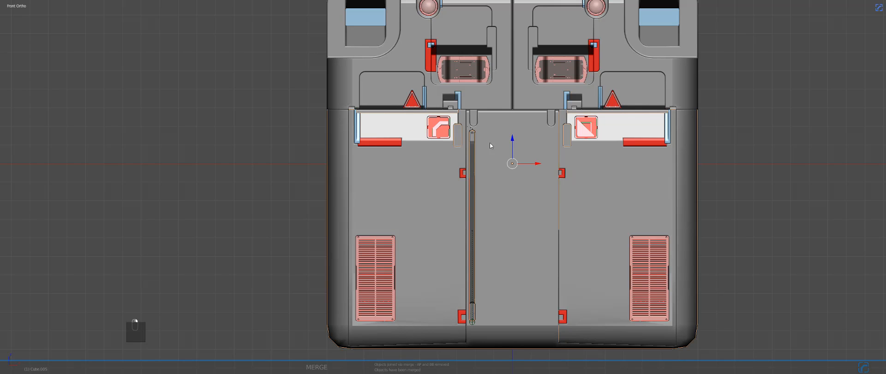
# Dissolve the stray edges above the slider's upper end in the body mesh and leave Edit Mode.
pyautogui.scroll(-10, 490, 146)
pyautogui.press('Tab')
pyautogui.press('a')
pyautogui.press('a')
pyautogui.scroll(-2, 462, 194)
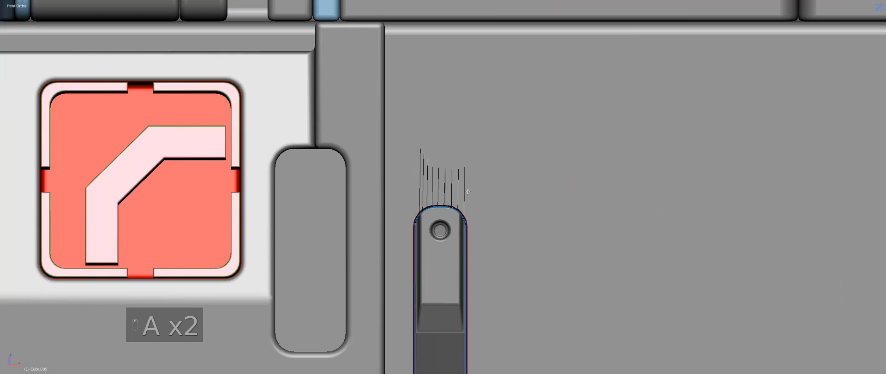
pyautogui.press('a')
pyautogui.press('a')
pyautogui.press('a')
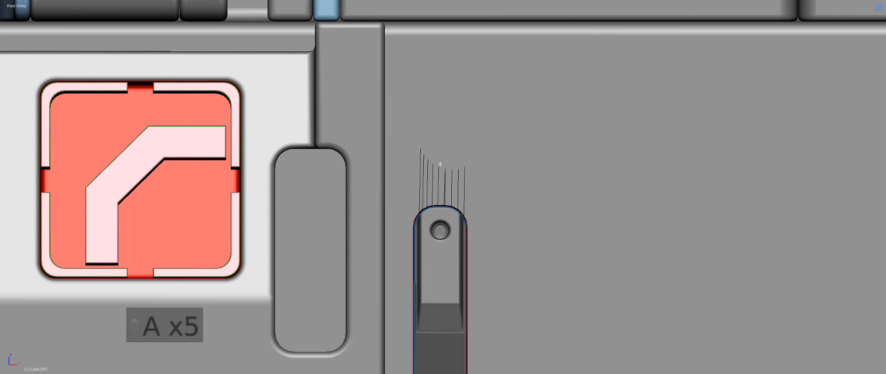
pyautogui.scroll(-1, 440, 163)
pyautogui.press('c')
pyautogui.moveTo(416, 161); pyautogui.dragTo(488, 177)
pyautogui.rightClick(488, 177)
pyautogui.hotkey('ctrl', 'x')
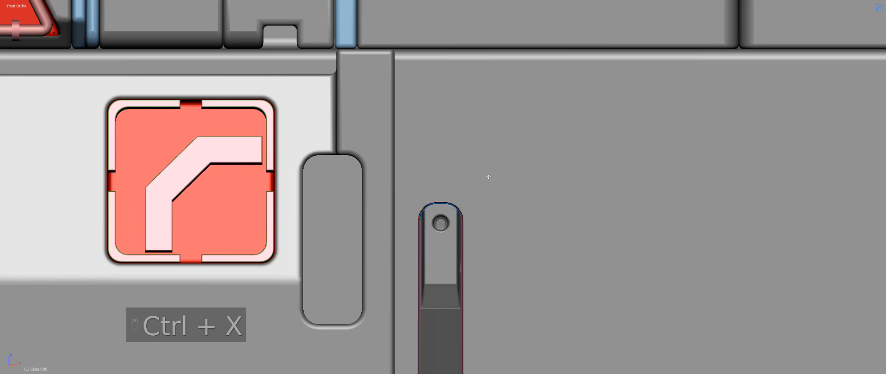
pyautogui.scroll(-11, 508, 297)
pyautogui.keyDown('shift'); pyautogui.moveTo(490, 277); pyautogui.dragTo(498, 147, button='middle'); pyautogui.keyUp('shift')
pyautogui.scroll(5, 518, 239)
pyautogui.press('Tab')
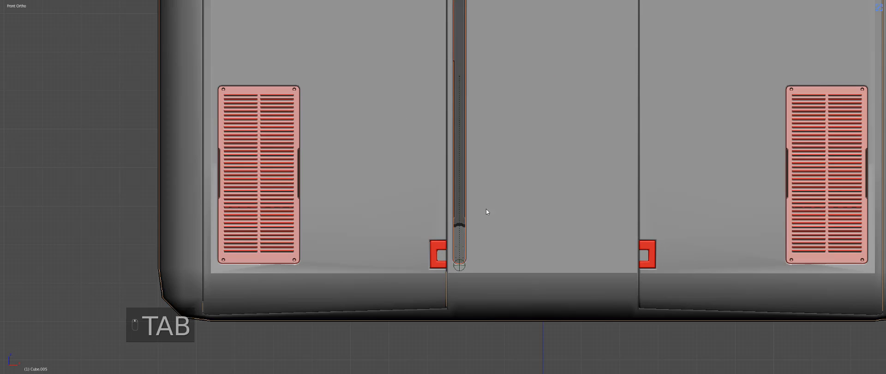
# Link the logo insert's materials to the long slider insert and clear the selection.
pyautogui.scroll(-1, 493, 87)
pyautogui.keyDown('shift'); pyautogui.moveTo(502, 41); pyautogui.dragTo(494, 180, button='middle'); pyautogui.keyUp('shift')
pyautogui.scroll(1, 495, 179)
pyautogui.press('a')
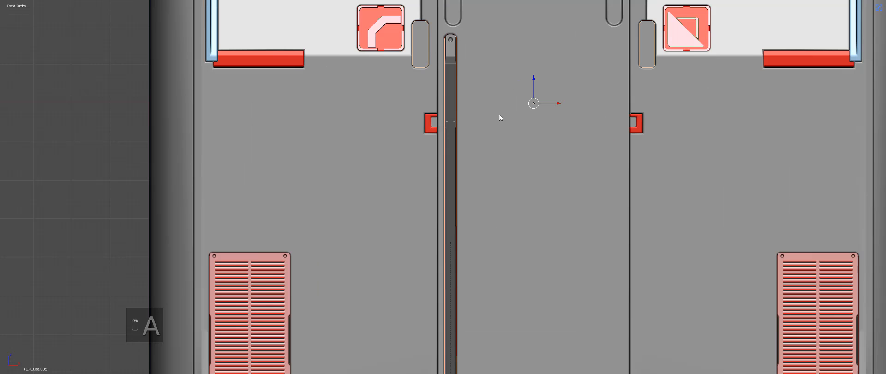
pyautogui.rightClick(452, 97)
pyautogui.scroll(-2, 461, 120)
pyautogui.rightClick(424, 130)
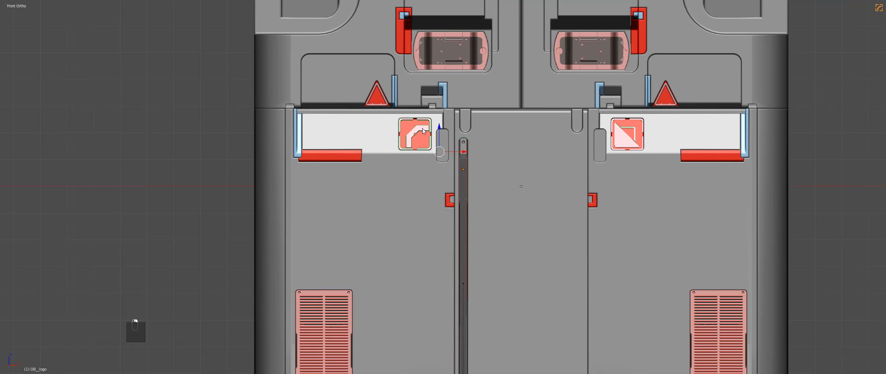
pyautogui.hotkey('ctrl', 'l')
pyautogui.click(424, 131)
pyautogui.press('a')
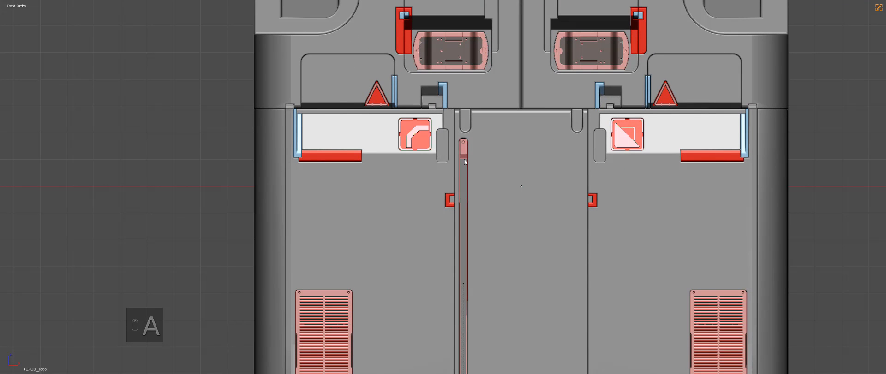
# Symmetrize the case's front body across X and mirror the long slider insert to the other side.
pyautogui.rightClick(491, 146)
pyautogui.press('a')
pyautogui.rightClick(512, 167)
pyautogui.hotkey('alt', 'x')
pyautogui.press('a')
pyautogui.rightClick(465, 153)
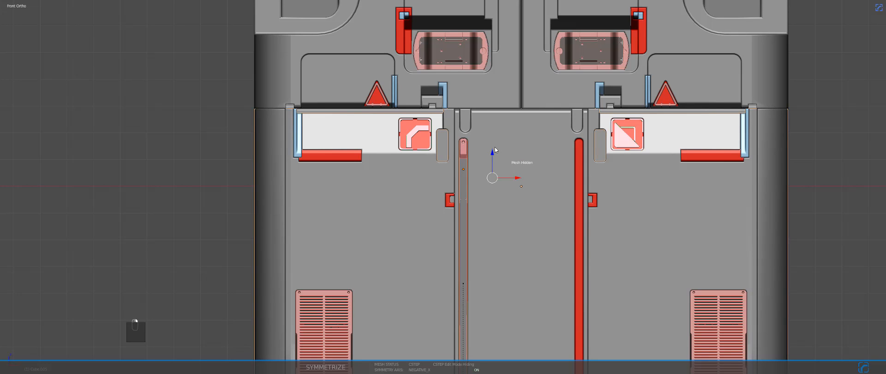
pyautogui.hotkey('alt', 'shift', 'x')
pyautogui.press('a')
pyautogui.scroll(-5, 518, 221)
pyautogui.press('KP_5')
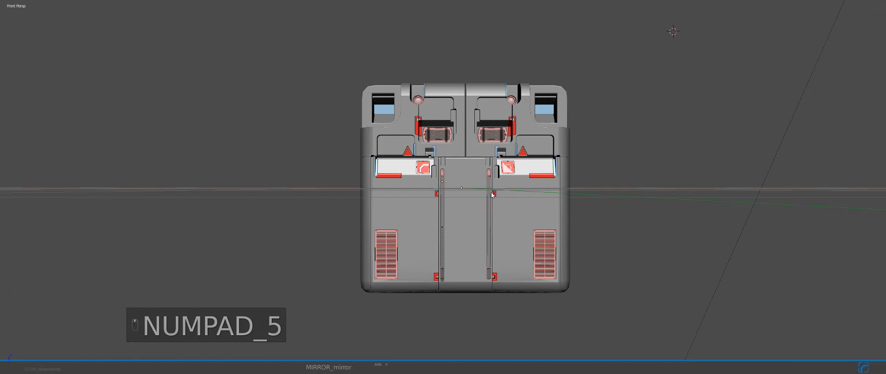
pyautogui.press('Escape')
# Add the complexlatch HardOps insert and place it on the case's top beside the center seam.
pyautogui.moveTo(492, 194); pyautogui.dragTo(496, 231, button='middle')
pyautogui.scroll(-2, 497, 230)
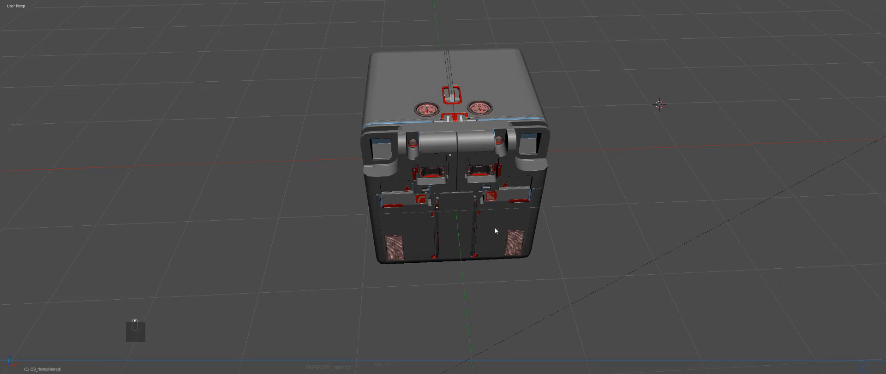
pyautogui.press('d')
pyautogui.press('q')
pyautogui.click(482, 288)
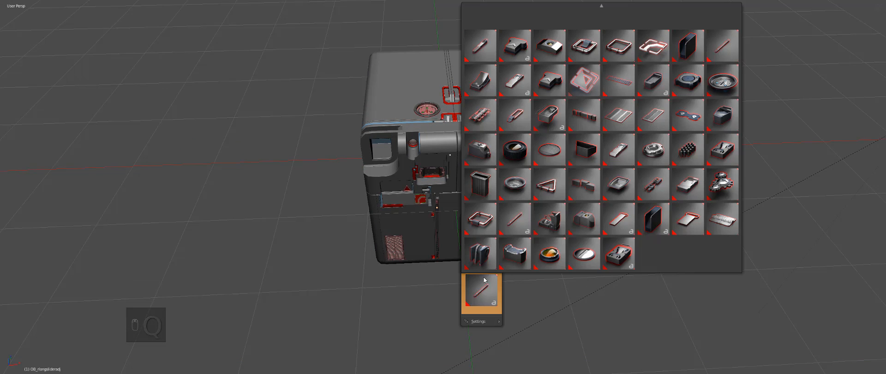
pyautogui.click(515, 81)
pyautogui.moveTo(487, 173); pyautogui.dragTo(470, 217, button='middle')
pyautogui.press('g')
pyautogui.click(453, 152)
# Scale the complexlatch insert down and move it next to the seam near the top's rear edge.
pyautogui.keyDown('shift'); pyautogui.moveTo(470, 115); pyautogui.dragTo(482, 198, button='middle'); pyautogui.keyUp('shift')
pyautogui.scroll(4, 496, 226)
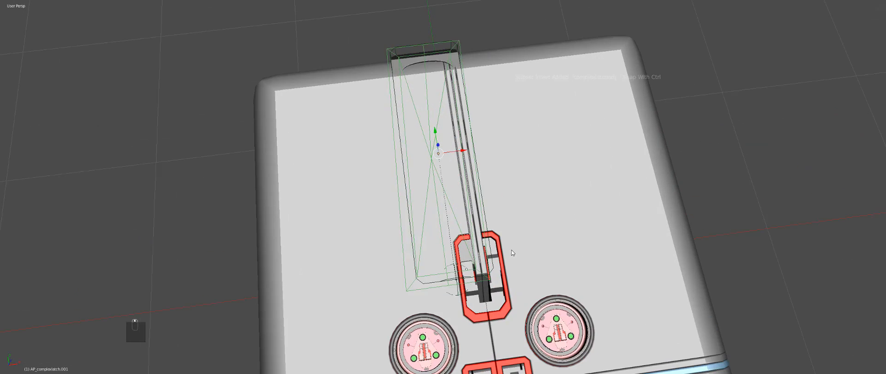
pyautogui.press('s')
pyautogui.click(463, 172)
pyautogui.press('g')
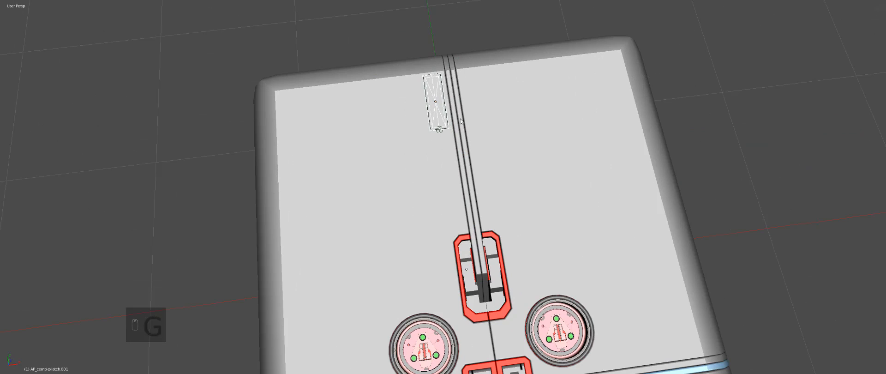
pyautogui.click(445, 130)
# Stretch the complexlatch insert along Y toward the red-framed insert by moving its end control.
pyautogui.rightClick(445, 129)
pyautogui.press('g')
pyautogui.press('y')
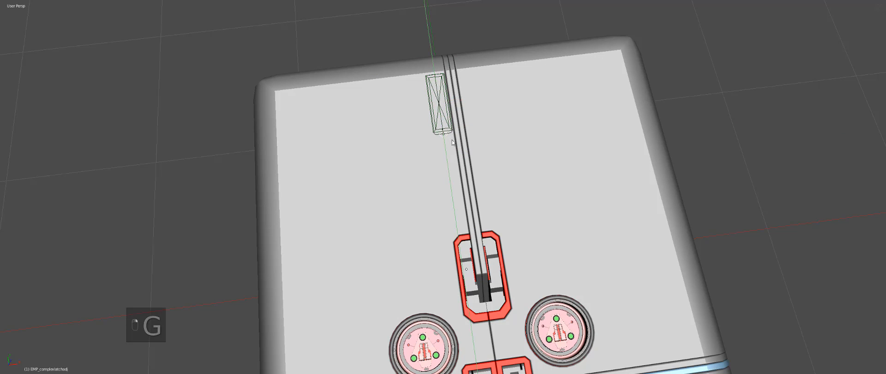
pyautogui.click(472, 231)
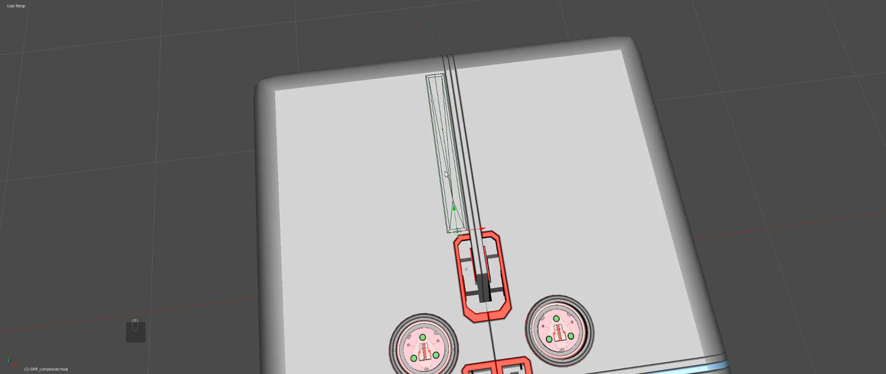
# Move the complexlatch insert slightly along X away from the center seam.
pyautogui.rightClick(445, 170)
pyautogui.rightClick(445, 168)
pyautogui.rightClick(445, 167)
pyautogui.rightClick(445, 168)
pyautogui.press('g')
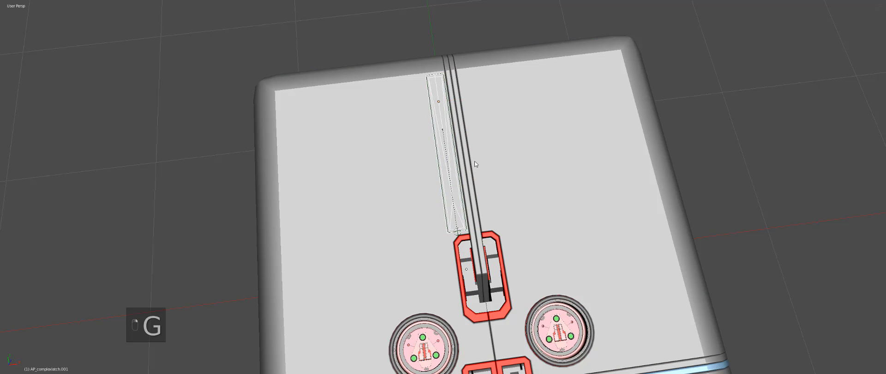
pyautogui.press('x')
pyautogui.click(472, 161)
# Merge the complexlatch insert into the case's top and mirror its pocket across X to the other side of the center seam.
pyautogui.rightClick(424, 199)
pyautogui.press('q')
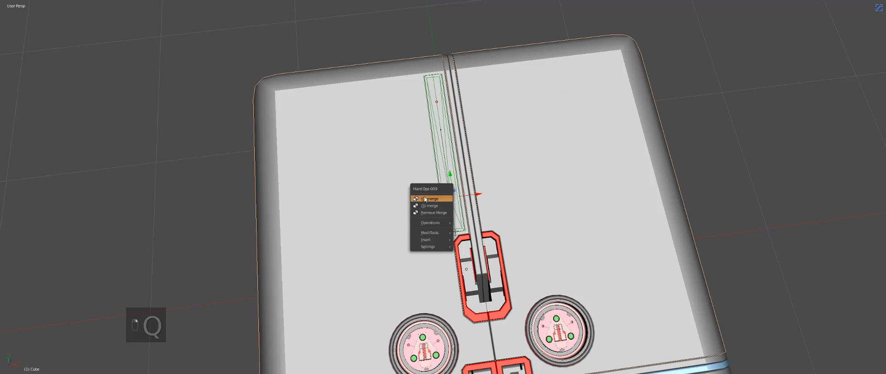
pyautogui.press('c')
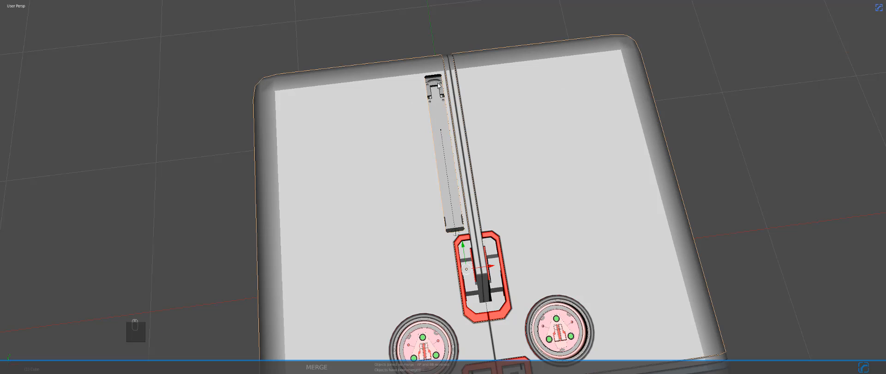
pyautogui.press('q')
pyautogui.click(432, 115)
pyautogui.press('a')
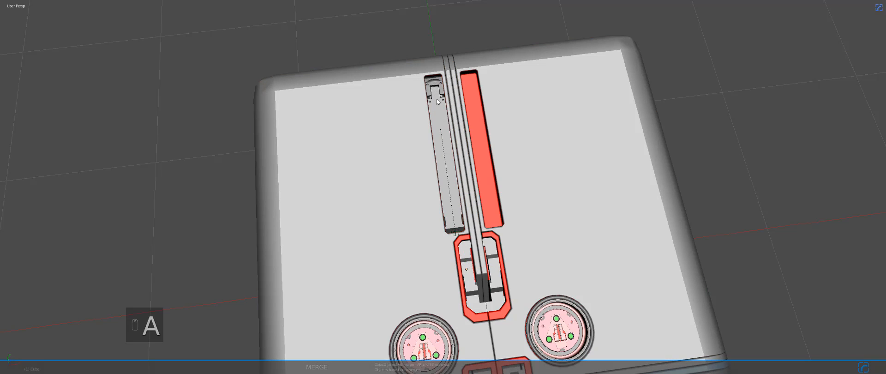
# Mirror the merged complexlatch part across X and link its materials from the round insert on the case's top.
pyautogui.rightClick(436, 99)
pyautogui.hotkey('alt', 'shift', 'x')
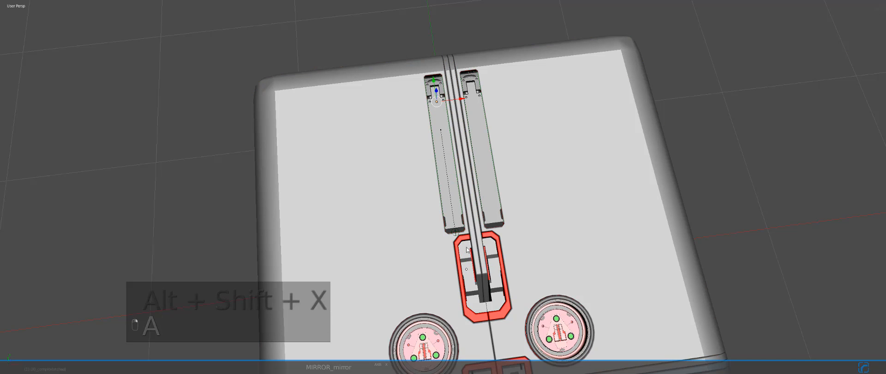
pyautogui.keyDown('shift'); pyautogui.rightClick(411, 326); pyautogui.keyUp('shift')
pyautogui.hotkey('ctrl', 'l')
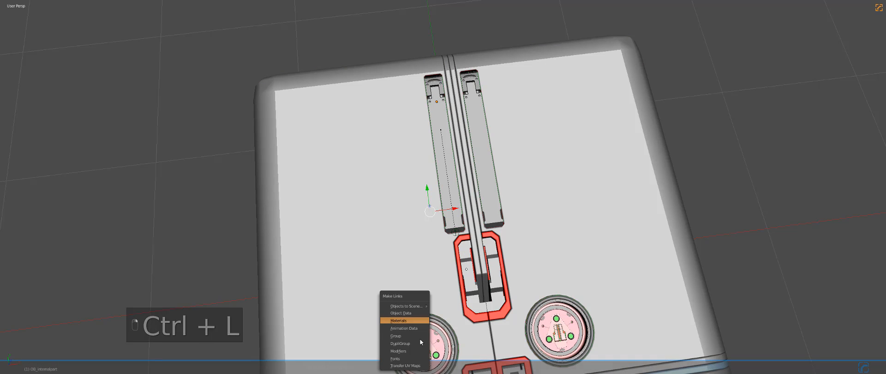
pyautogui.click(414, 321)
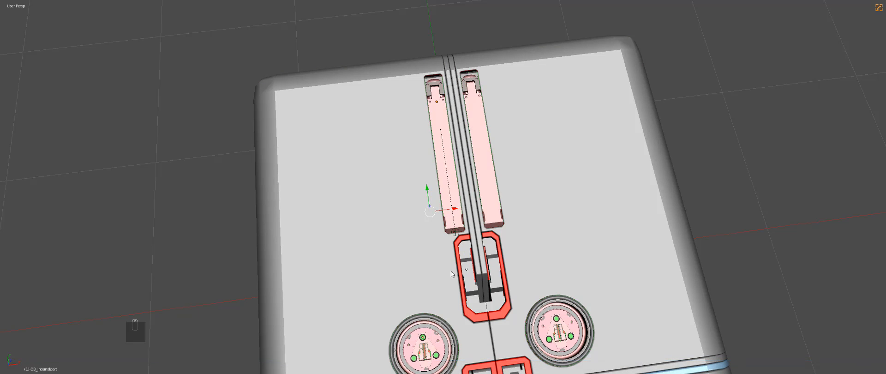
pyautogui.press('a')
# Add the smgrate HardOps insert for the front of the case.
pyautogui.moveTo(450, 271); pyautogui.dragTo(484, 251, button='middle')
pyautogui.scroll(-2, 485, 277)
pyautogui.press('a')
pyautogui.press('a')
pyautogui.moveTo(484, 295); pyautogui.dragTo(481, 253, button='middle')
pyautogui.scroll(-2, 482, 279)
pyautogui.scroll(2, 480, 253)
pyautogui.press('d')
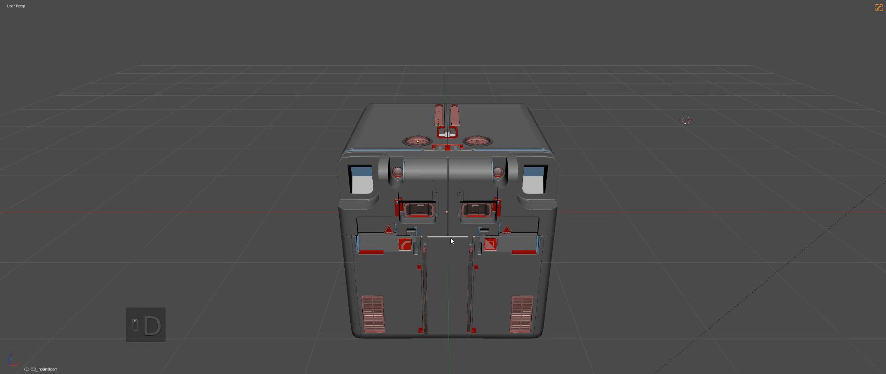
pyautogui.press('q')
pyautogui.click(434, 300)
pyautogui.click(467, 216)
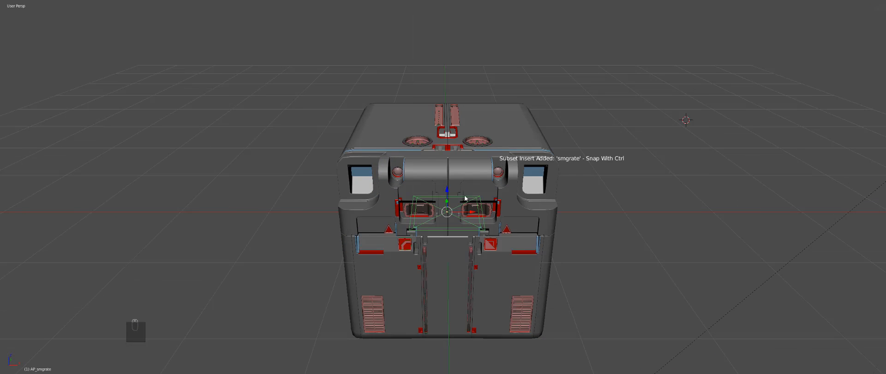
# Scale the smgrate insert down and place it in the recessed front panel beside the red triangular insert.
pyautogui.moveTo(468, 217); pyautogui.dragTo(474, 130, button='middle')
pyautogui.keyDown('shift'); pyautogui.moveTo(472, 201); pyautogui.dragTo(478, 154, button='middle'); pyautogui.keyUp('shift')
pyautogui.scroll(2, 477, 153)
pyautogui.press('g')
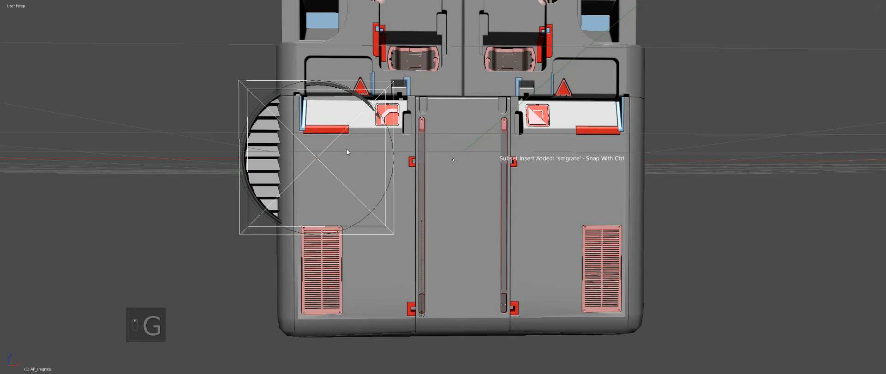
pyautogui.click(346, 149)
pyautogui.hotkey('alt', 'm')
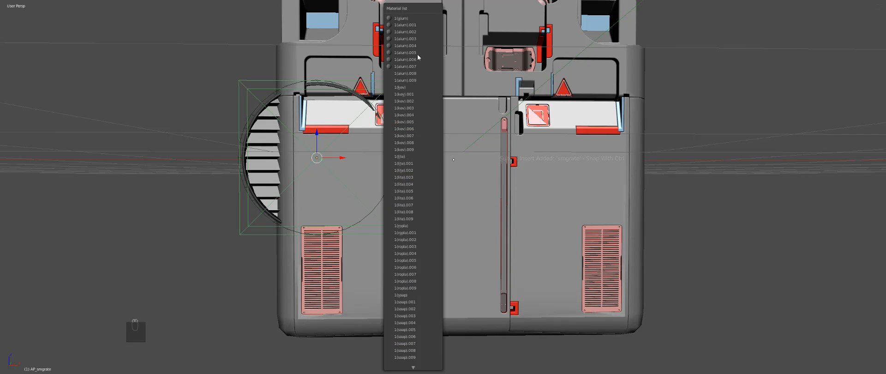
pyautogui.press('s')
pyautogui.press('g')
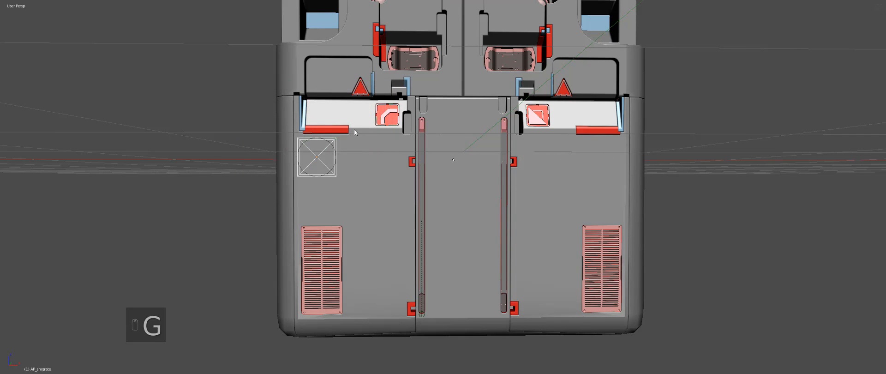
pyautogui.press('s')
pyautogui.press('s')
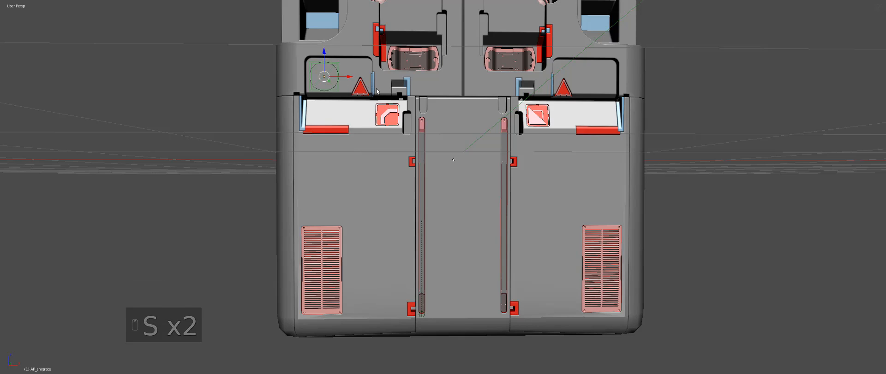
pyautogui.press('g')
pyautogui.click(378, 92)
# Merge the smgrate insert into the upper front body and mirror its circular pocket across X to the opposite recess.
pyautogui.keyDown('shift'); pyautogui.rightClick(357, 39); pyautogui.keyUp('shift')
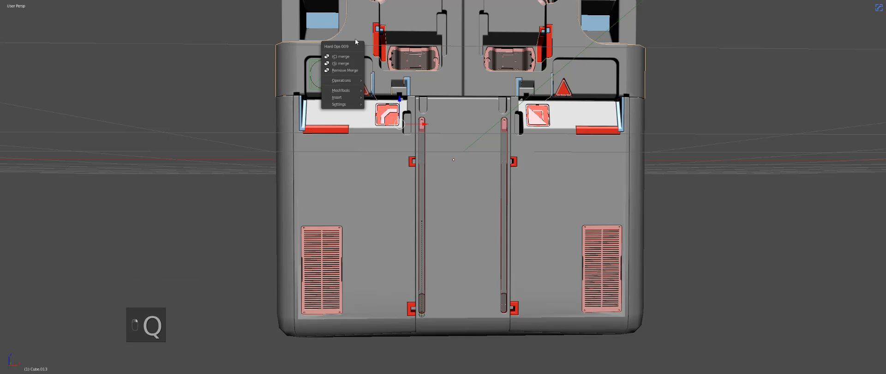
pyautogui.press('q')
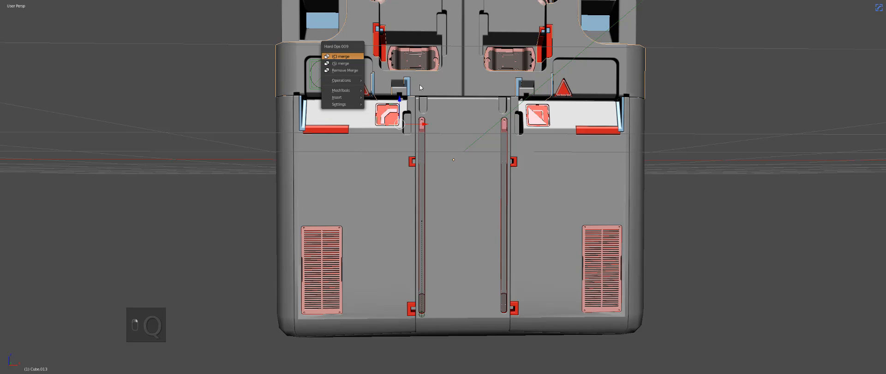
pyautogui.press('Return')
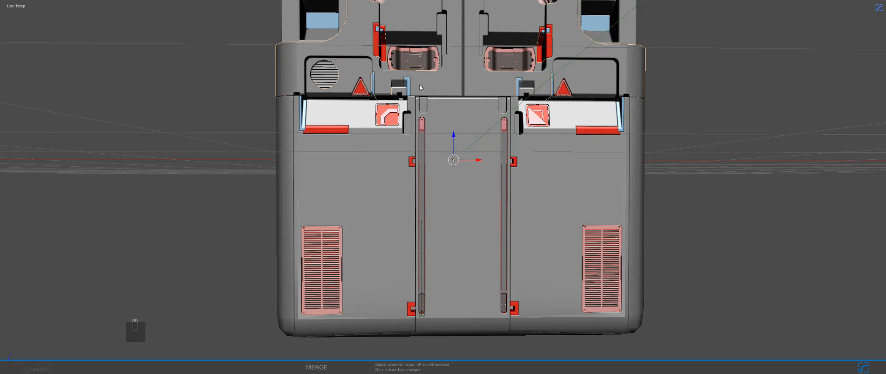
pyautogui.press('a')
pyautogui.rightClick(368, 74)
pyautogui.press('q')
pyautogui.click(367, 68)
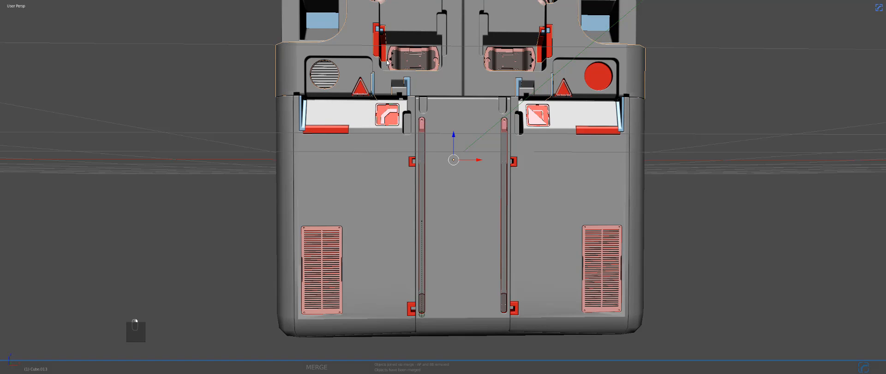
# Link the round grate's materials from the neighboring triangular insert.
pyautogui.keyDown('shift'); pyautogui.moveTo(394, 62); pyautogui.dragTo(429, 117, button='middle'); pyautogui.keyUp('shift')
pyautogui.scroll(1, 429, 115)
pyautogui.press('a')
pyautogui.rightClick(341, 120)
pyautogui.press('z')
pyautogui.press('z')
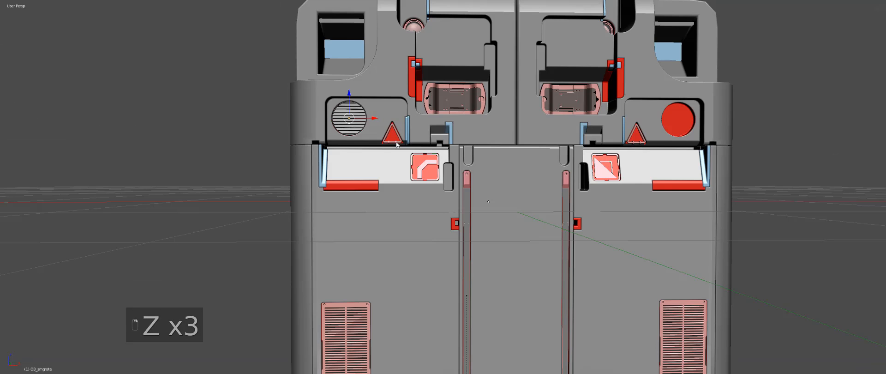
pyautogui.keyDown('shift'); pyautogui.rightClick(395, 141); pyautogui.keyUp('shift')
pyautogui.hotkey('ctrl', 'l')
pyautogui.click(385, 139)
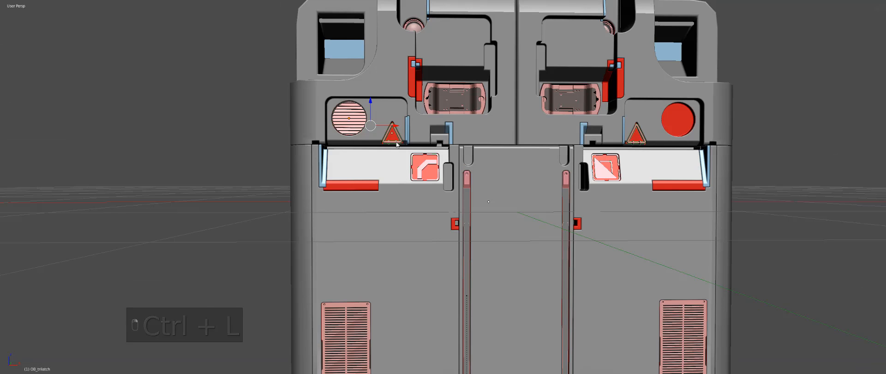
pyautogui.press('a')
# Mirror the round grate across X into the circular pocket of the opposite front recess.
pyautogui.scroll(-2, 381, 142)
pyautogui.rightClick(376, 146)
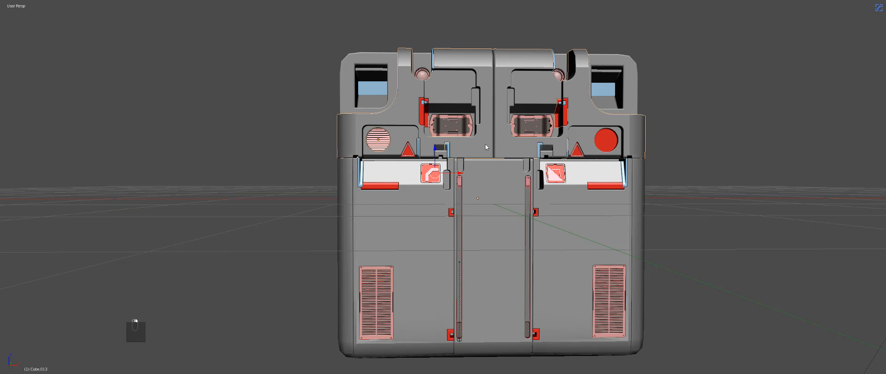
pyautogui.hotkey('alt', 'shift', 'x')
# Add the diginslg HardOps insert and place it on the case's top.
pyautogui.moveTo(502, 141); pyautogui.dragTo(483, 172, button='middle')
pyautogui.press('d')
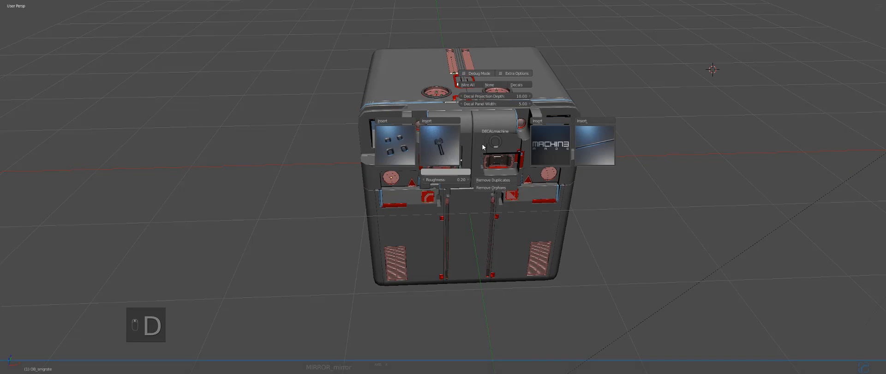
pyautogui.press('q')
pyautogui.click(475, 206)
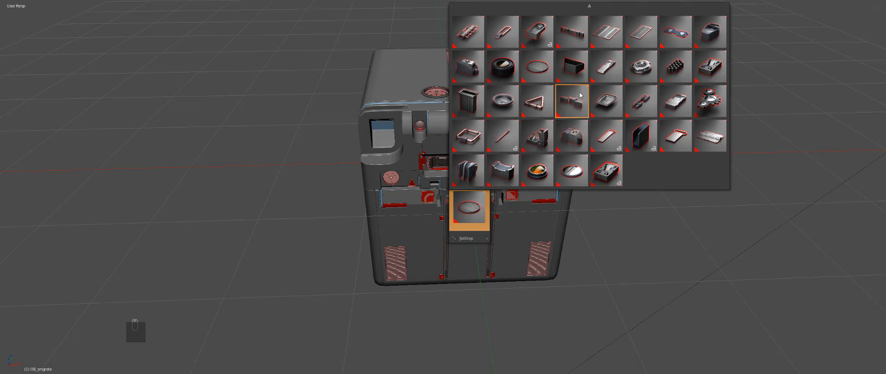
pyautogui.click(580, 30)
pyautogui.press('g')
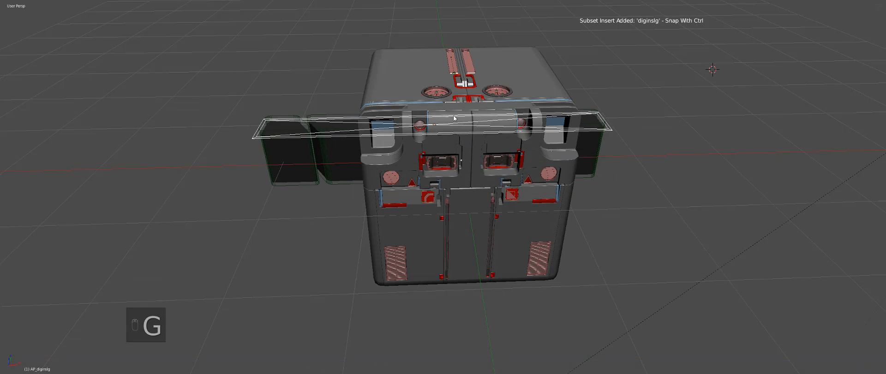
pyautogui.click(442, 90)
# Rotate the diginslg insert so its long side runs along Y and scale it down to fit the case's top.
pyautogui.press('KP_7')
pyautogui.press('KP_5')
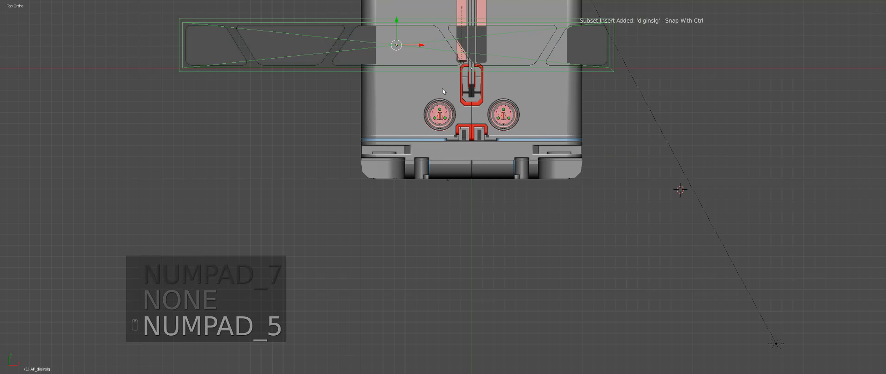
pyautogui.press('r')
pyautogui.press('r')
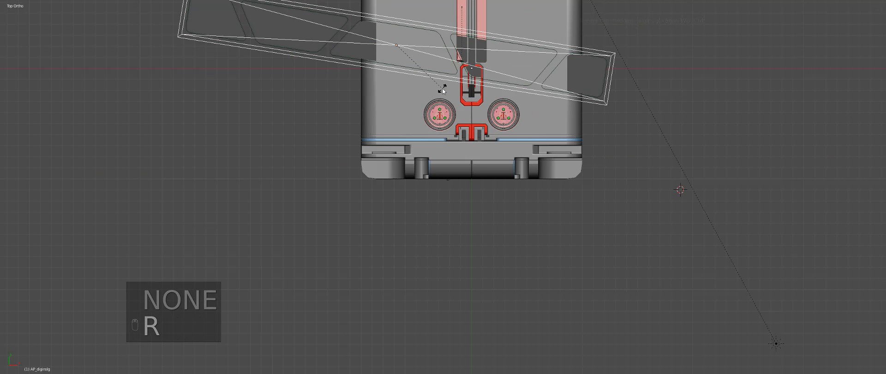
pyautogui.click(442, 87)
pyautogui.press('KP_Decimal')
pyautogui.press('s')
pyautogui.click(488, 214)
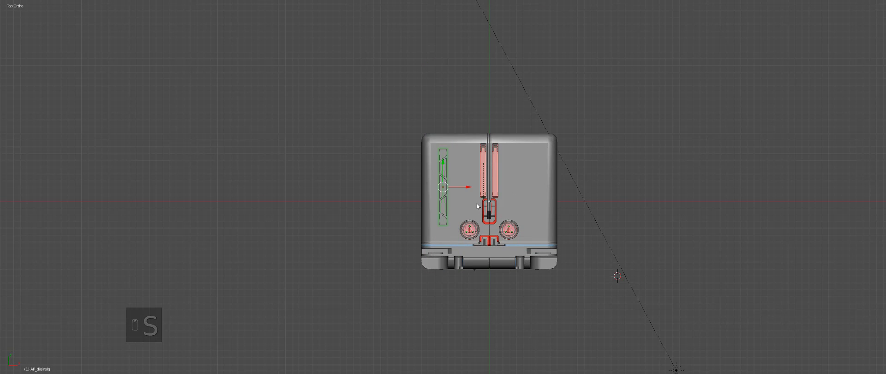
# Move the diginslg insert close to the outer side edge of the case's top, opposite the latch strips.
pyautogui.scroll(2, 486, 214)
pyautogui.press('g')
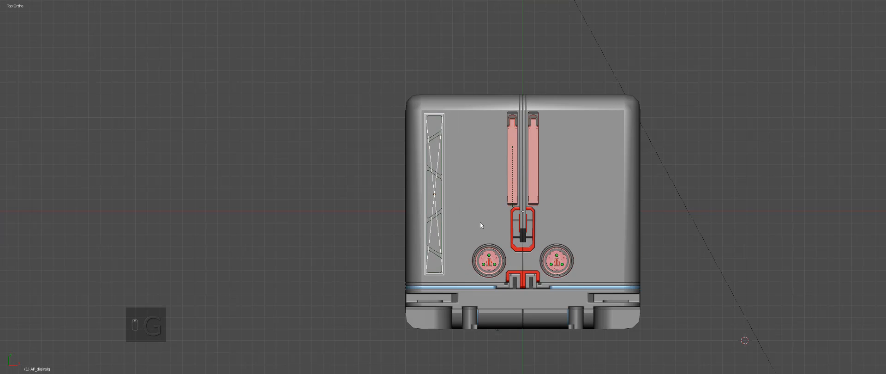
pyautogui.click(479, 219)
# Reveal the case body's hidden mesh and scale the edge loop beneath the diginslg insert to 0 along X.
pyautogui.click(462, 143)
pyautogui.press('Tab')
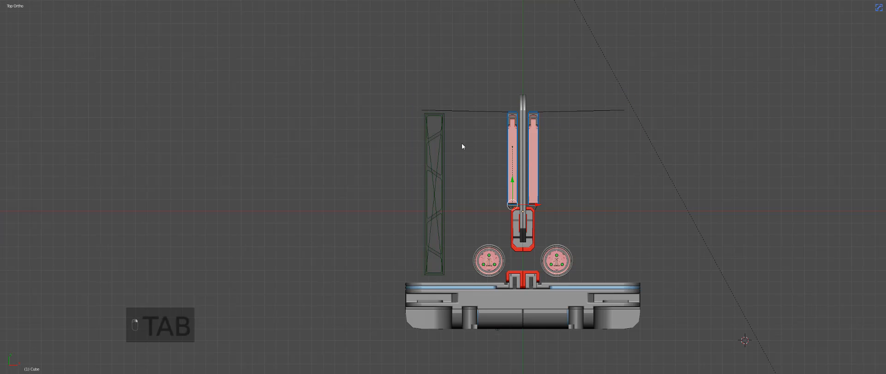
pyautogui.hotkey('alt', 'j')
pyautogui.hotkey('alt', 'h')
pyautogui.hotkey('alt', 'w')
pyautogui.moveTo(433, 69); pyautogui.dragTo(434, 131)
pyautogui.press('s')
pyautogui.press('x')
pyautogui.press('0')
pyautogui.click(434, 130)
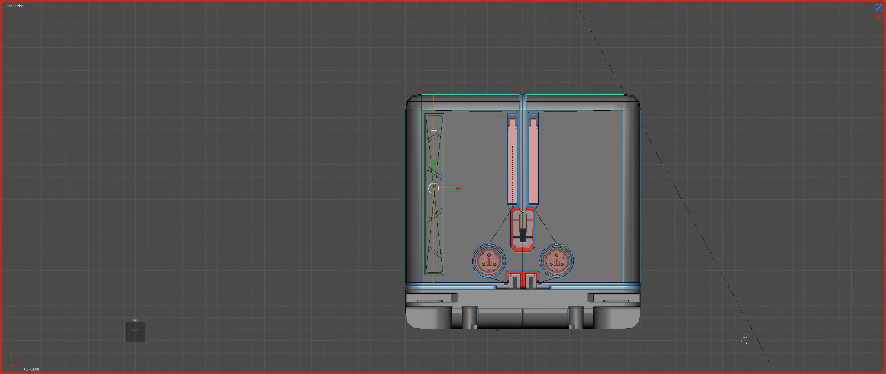
# Merge the diginslg insert into the case's top and mirror its slots across X to the opposite side.
pyautogui.scroll(3, 447, 138)
pyautogui.press('Tab')
pyautogui.press('z')
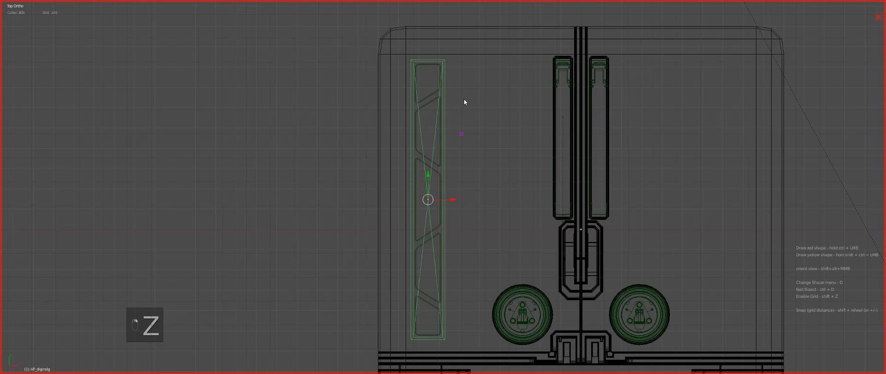
pyautogui.press('z')
pyautogui.rightClick(472, 59)
pyautogui.press('q')
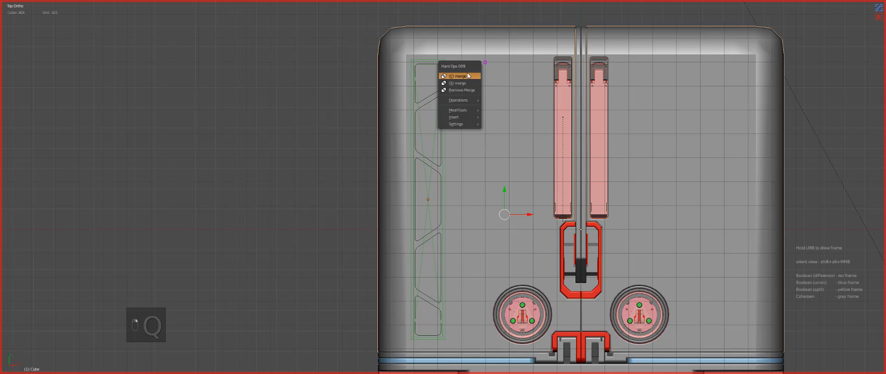
pyautogui.click(467, 76)
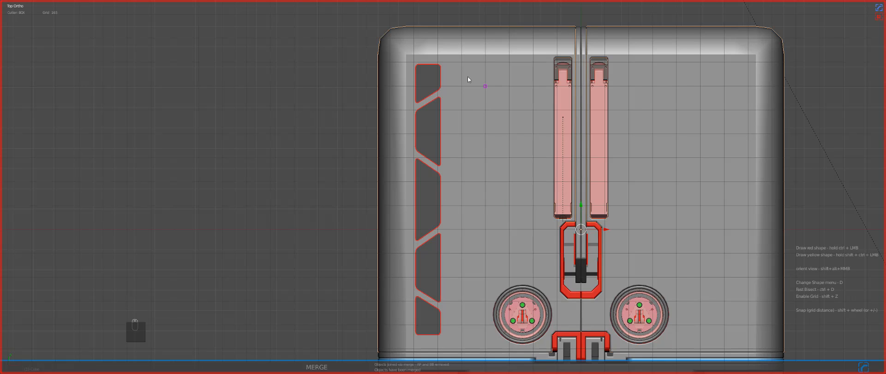
pyautogui.press('q')
pyautogui.click(434, 80)
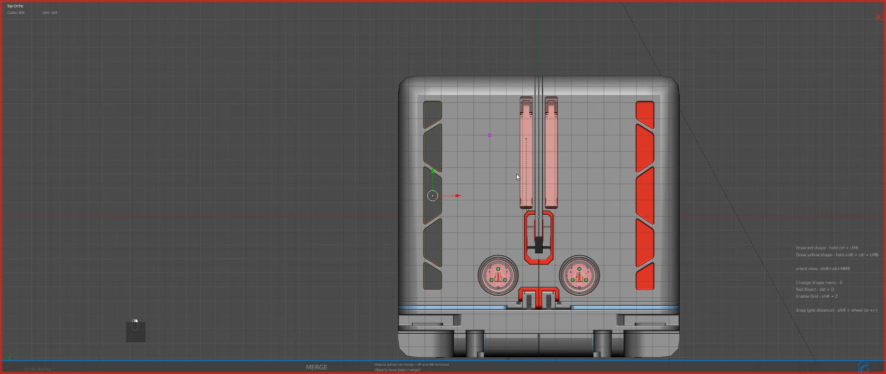
# Mirror the merged diginslg part across X into the slots on the opposite side of the top.
pyautogui.moveTo(516, 174); pyautogui.dragTo(511, 150, button='middle')
pyautogui.hotkey('alt', 'shift', 'x')
pyautogui.press('KP_5')
pyautogui.press('a')
pyautogui.press('a')
# Preview the complete case from the front and above in rendered viewport shading.
pyautogui.scroll(-3, 540, 176)
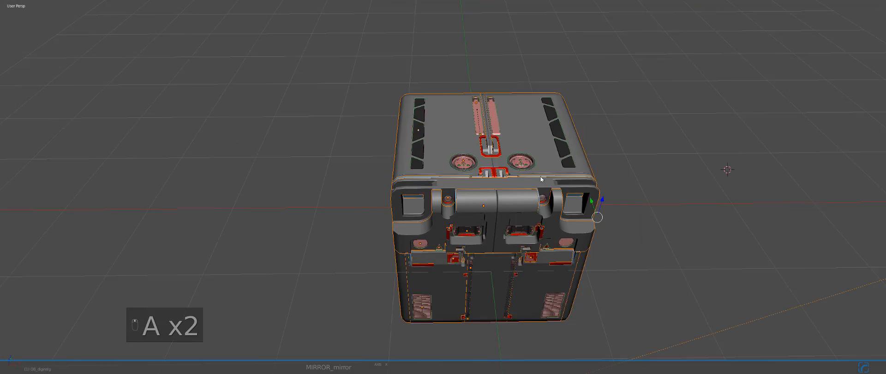
pyautogui.keyDown('shift'); pyautogui.moveTo(540, 176); pyautogui.dragTo(538, 162, button='middle'); pyautogui.keyUp('shift')
pyautogui.press('a')
pyautogui.scroll(3, 531, 152)
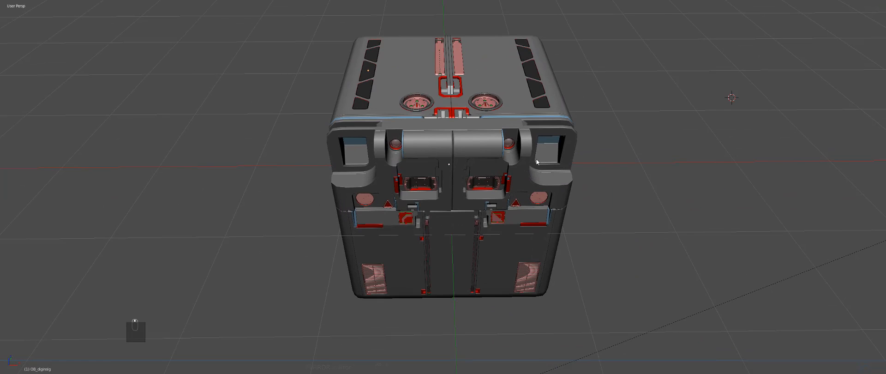
pyautogui.hotkey('shift', 'z')
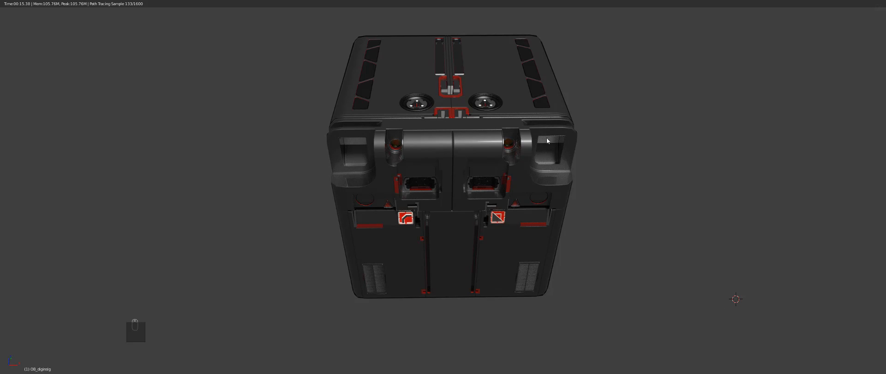
# Return the viewport to solid shading and add the hookclamp_adh_h insert with nothing else selected.
pyautogui.press('z')
pyautogui.press('z')
pyautogui.press('z')
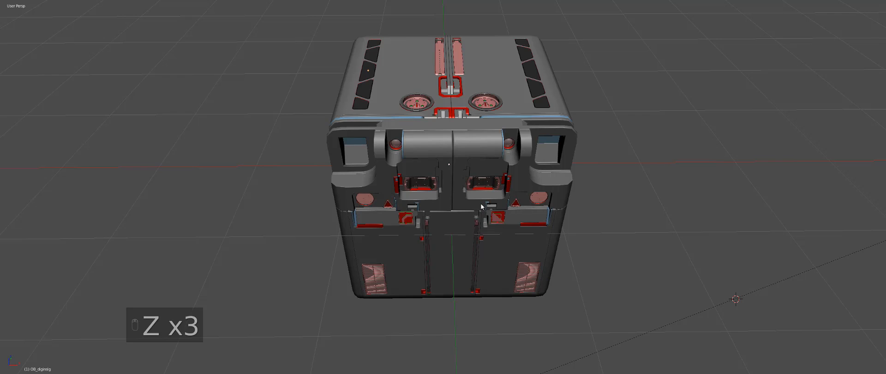
pyautogui.press('a')
pyautogui.press('a')
pyautogui.press('q')
pyautogui.click(466, 209)
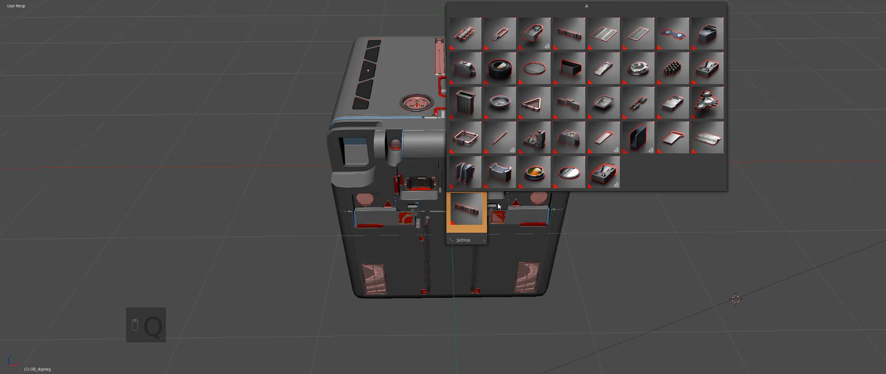
pyautogui.click(604, 177)
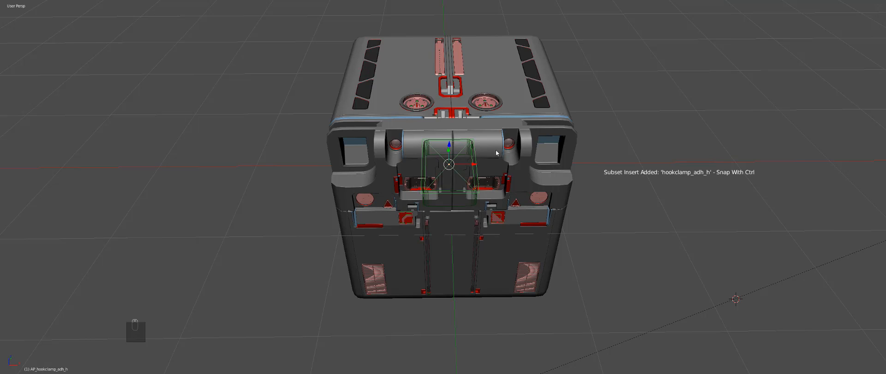
# Scale the hookclamp insert down and snap it onto the case's front, just below the left panel's red strip.
pyautogui.moveTo(480, 178); pyautogui.dragTo(482, 140, button='middle')
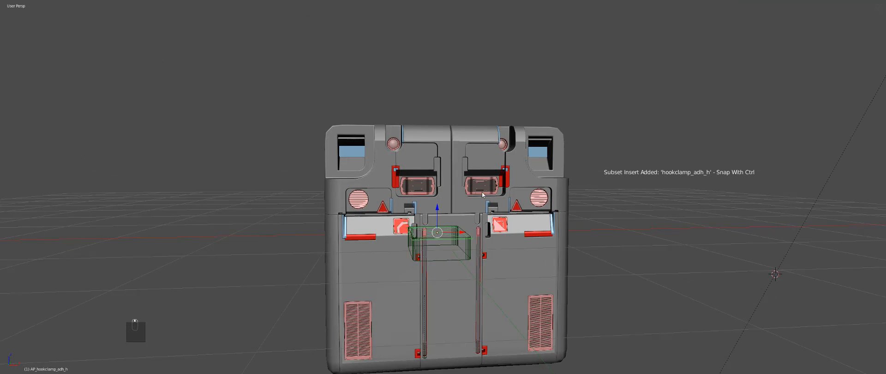
pyautogui.scroll(5, 482, 192)
pyautogui.press('g')
pyautogui.press('s')
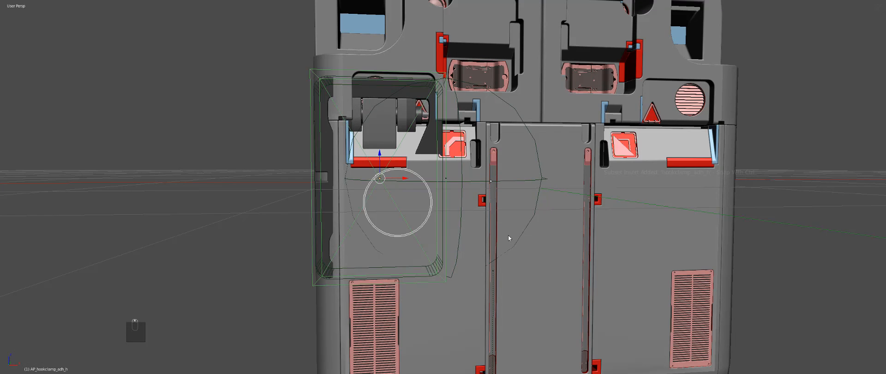
pyautogui.click(418, 199)
pyautogui.press('g')
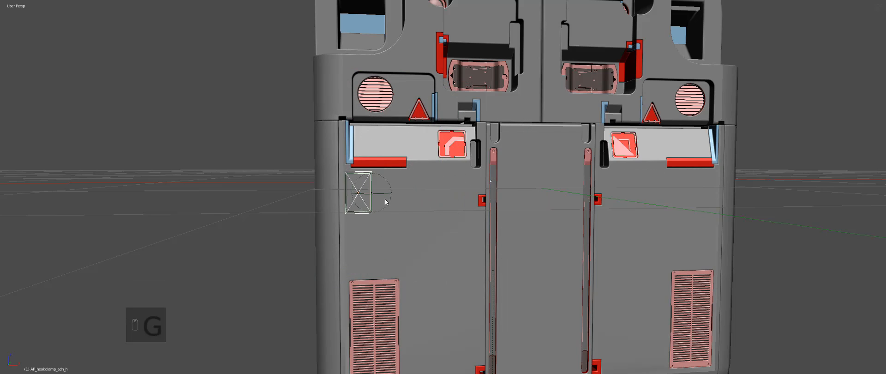
pyautogui.click(411, 213)
pyautogui.press('s')
pyautogui.press('g')
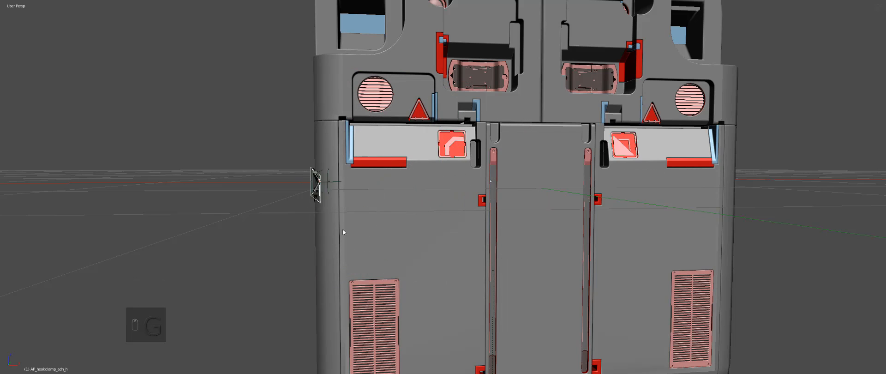
pyautogui.click(396, 198)
pyautogui.click(393, 198)
# Stretch the hookclamp insert along X with its empty until it spans the left front panel, and reposition it slightly lower.
pyautogui.rightClick(377, 185)
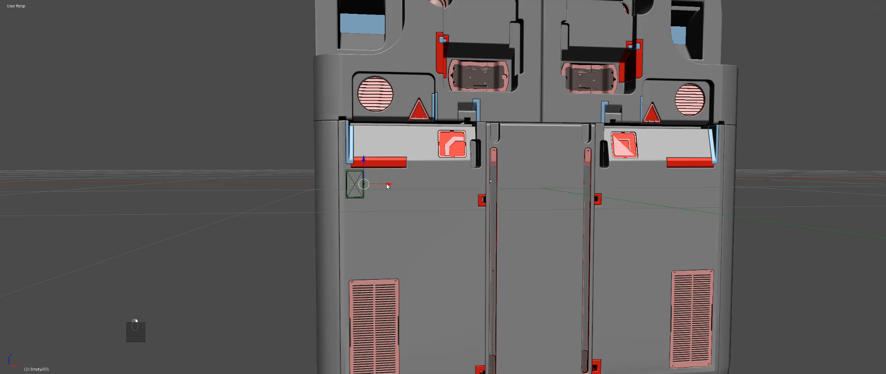
pyautogui.moveTo(386, 184); pyautogui.dragTo(500, 182)
pyautogui.rightClick(413, 177)
pyautogui.press('g')
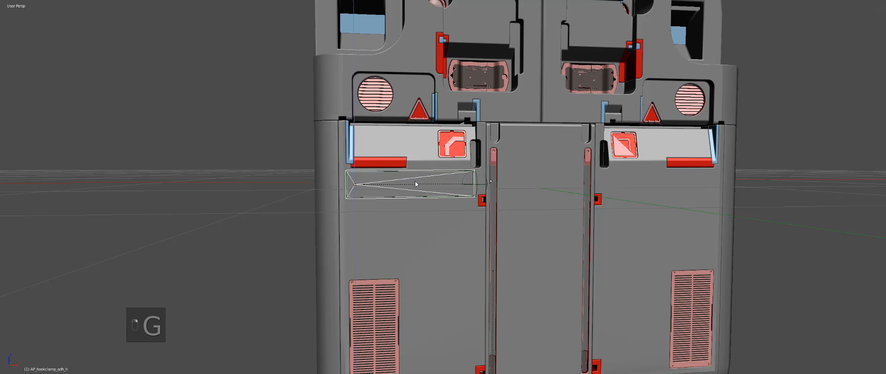
pyautogui.click(416, 185)
# Merge the hookclamp insert into the case's front and mirror its recess across X to the opposite side.
pyautogui.press('q')
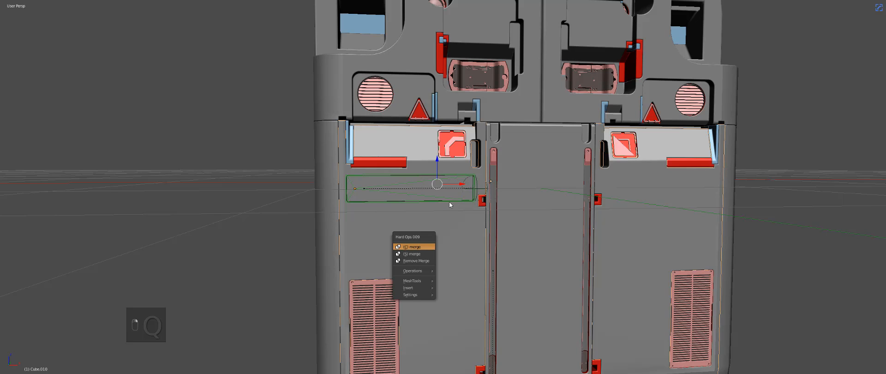
pyautogui.press('a')
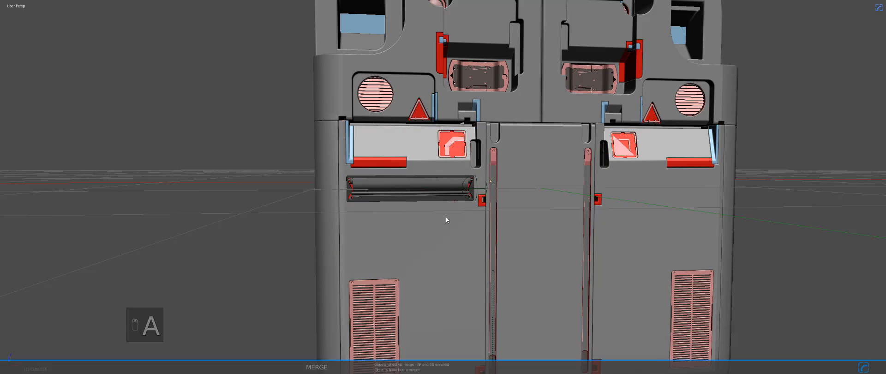
pyautogui.rightClick(446, 218)
pyautogui.press('q')
pyautogui.click(446, 219)
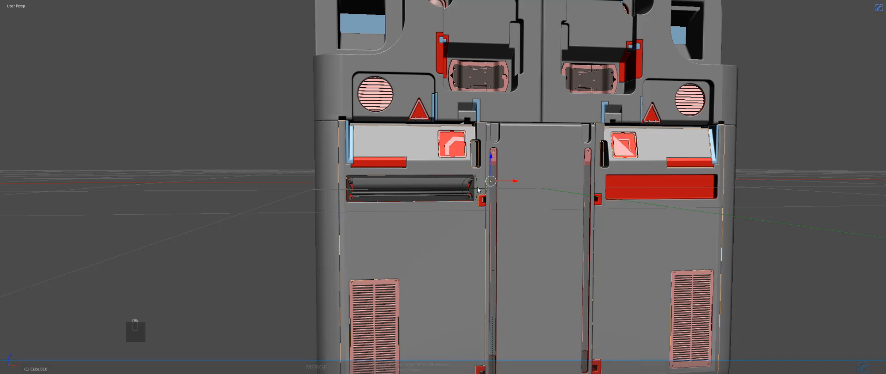
# Hide the insert's empty and link the logo's materials to the merged hookclamp part.
pyautogui.click(476, 189)
pyautogui.press('g')
pyautogui.rightClick(446, 192)
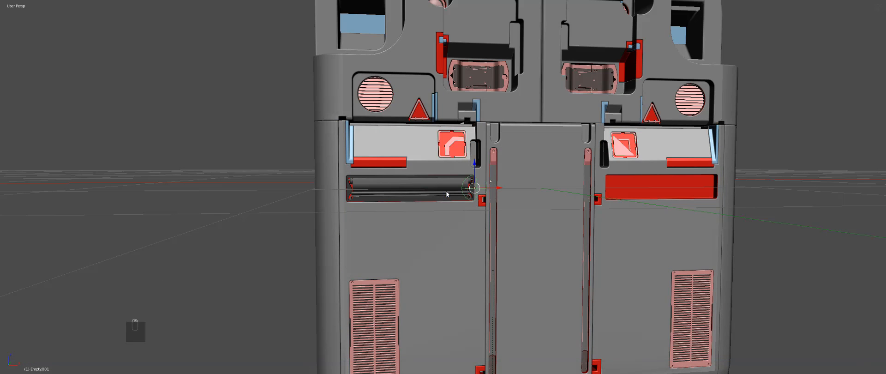
pyautogui.press('h')
pyautogui.rightClick(447, 148)
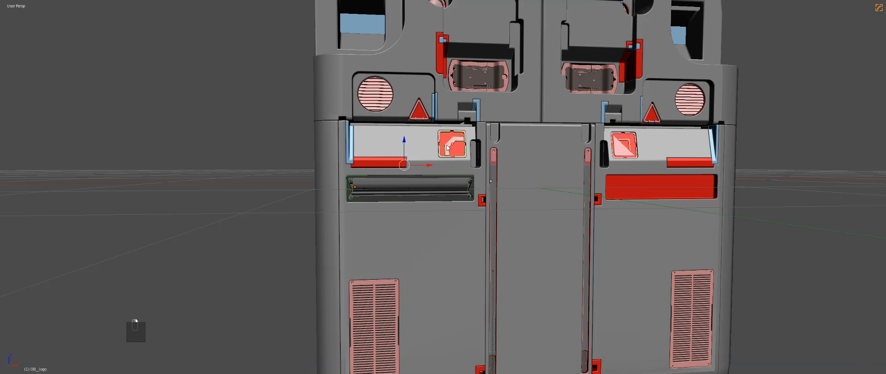
pyautogui.hotkey('ctrl', 'l')
pyautogui.click(449, 144)
pyautogui.press('a')
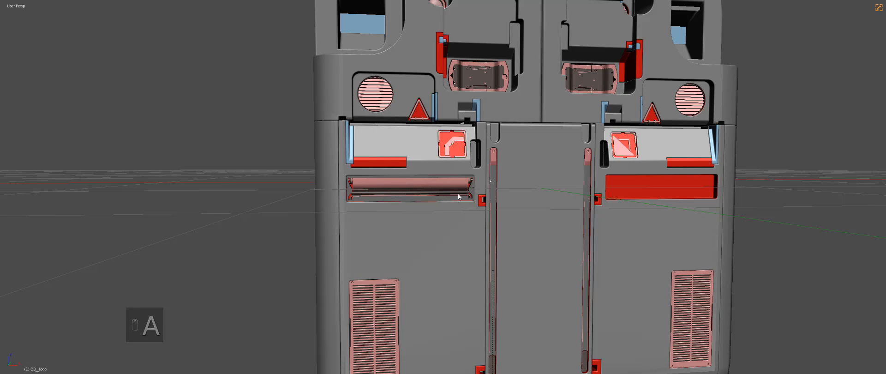
# Mirror the merged hookclamp part across X into the recess on the opposite side of the front.
pyautogui.rightClick(457, 193)
pyautogui.hotkey('alt', 'shift', 'x')
pyautogui.press('a')
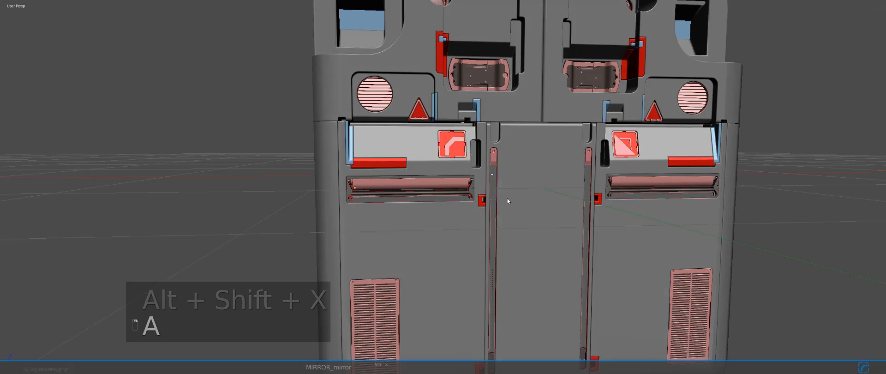
# Preview the case with both hookclamps from the front and above in rendered viewport shading.
pyautogui.scroll(-2, 507, 197)
pyautogui.scroll(-2, 530, 193)
pyautogui.moveTo(517, 203); pyautogui.dragTo(499, 228, button='middle')
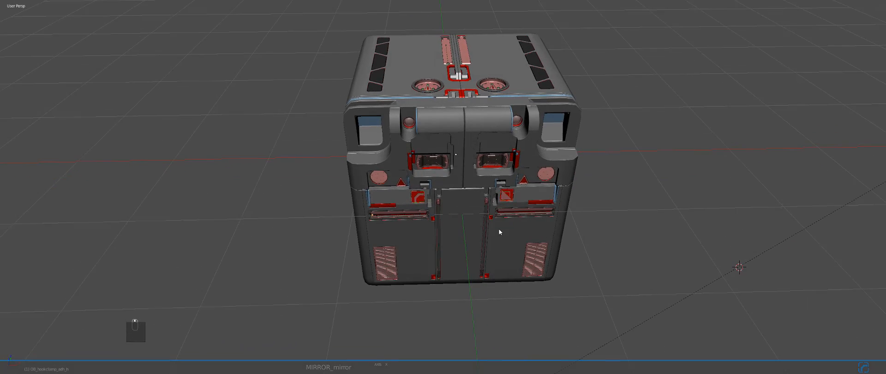
pyautogui.scroll(5, 497, 228)
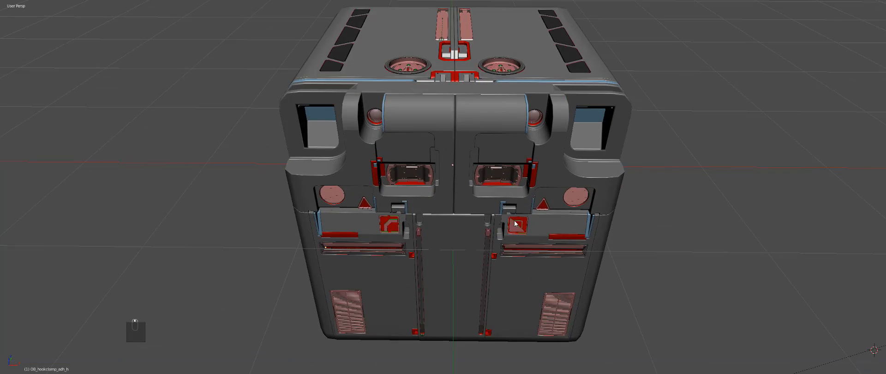
pyautogui.scroll(-2, 514, 228)
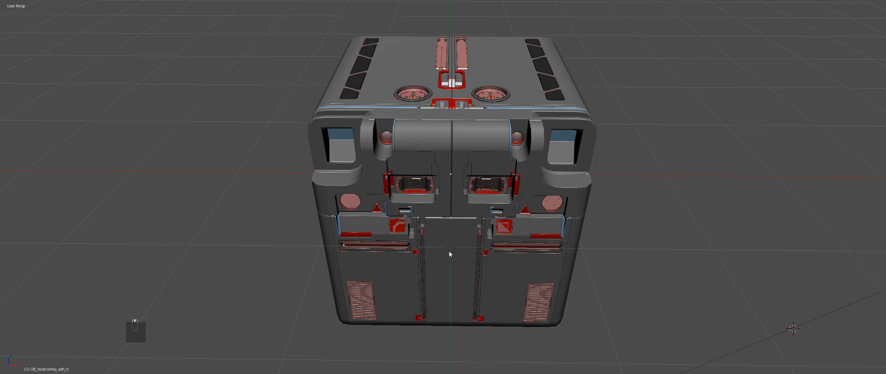
pyautogui.moveTo(450, 252); pyautogui.dragTo(470, 242, button='middle')
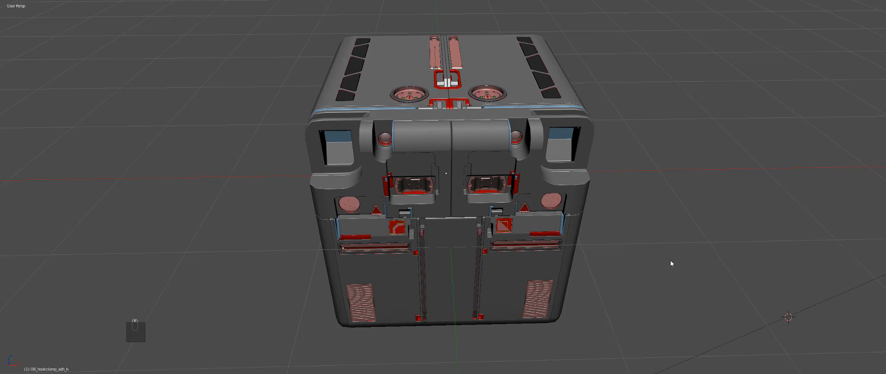
pyautogui.hotkey('shift', 'z')
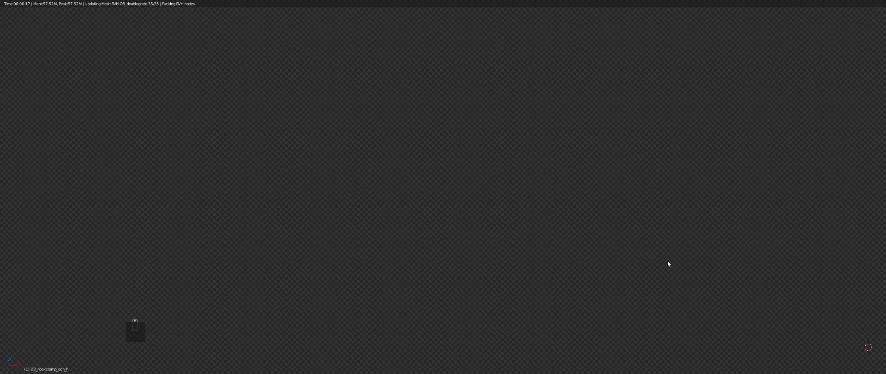
pyautogui.scroll(1, 667, 264)
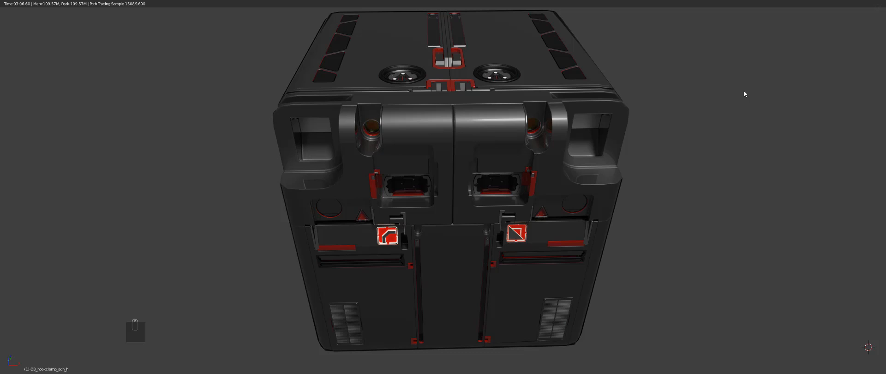
# Place the 3D cursor in the empty space beside the case and return the viewport to solid shading.
pyautogui.keyDown('shift'); pyautogui.rightClick(743, 91); pyautogui.keyUp('shift')
pyautogui.rightClick(524, 116)
pyautogui.hotkey('alt', 'm')
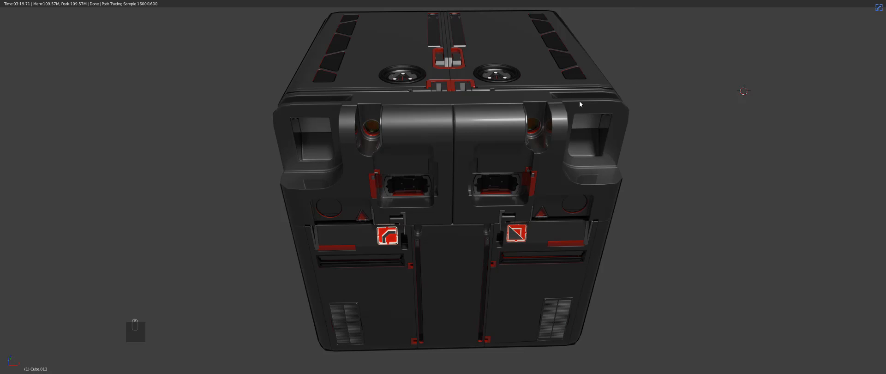
pyautogui.press('a')
pyautogui.press('z')
pyautogui.press('z')
pyautogui.press('z')
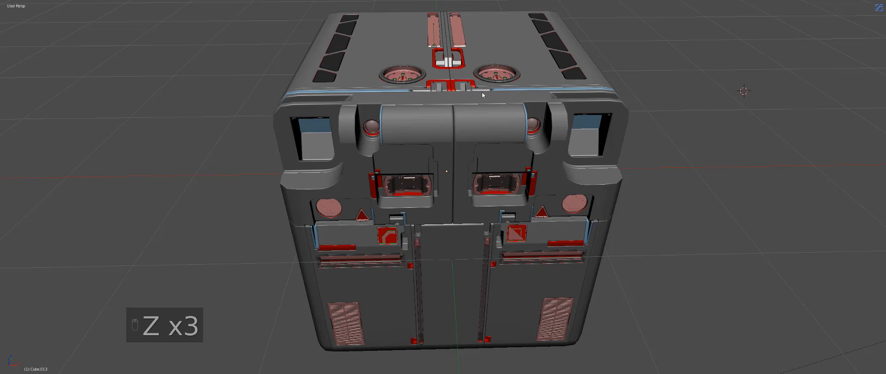
# Select all visible parts of the case in wireframe shading and run HardOps' Material Link operation.
pyautogui.press('z')
pyautogui.press('a')
pyautogui.press('q')
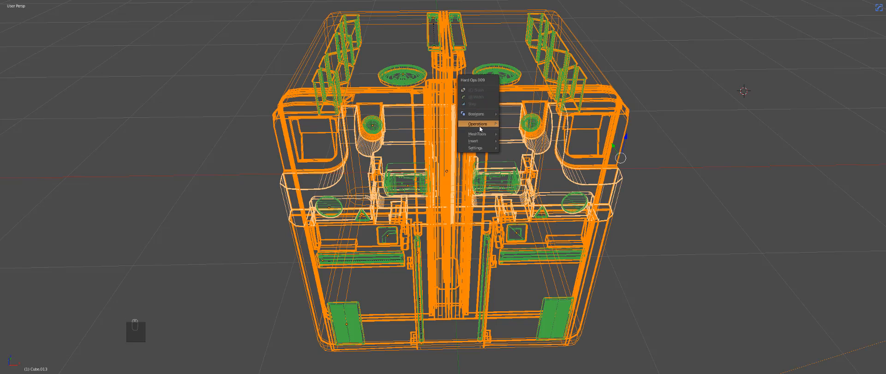
pyautogui.moveTo(478, 123)
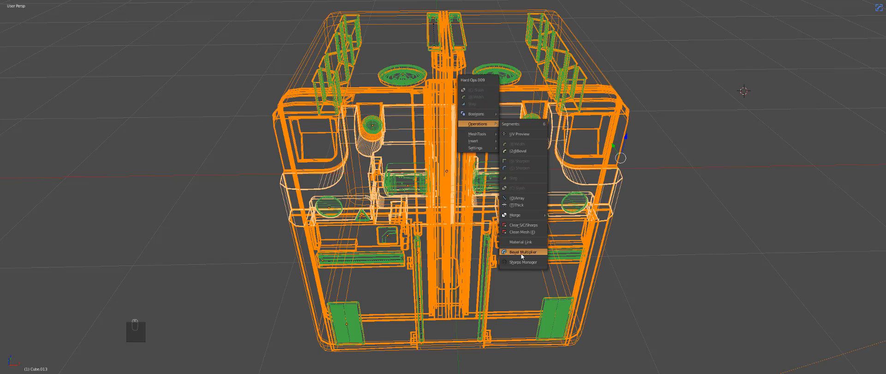
pyautogui.click(530, 242)
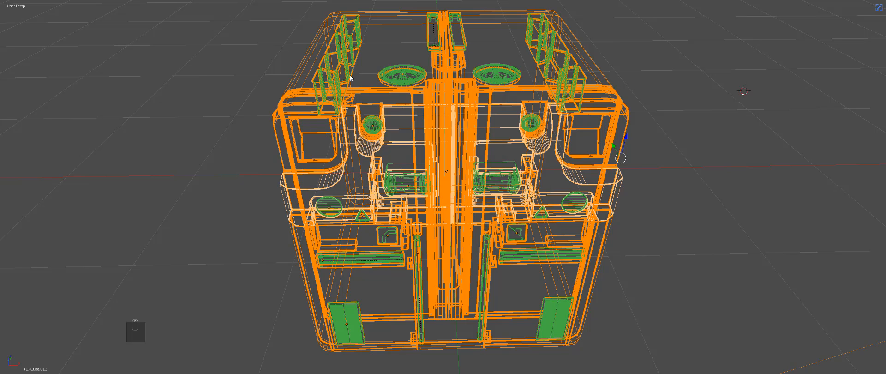
# Restore the full screen layout and purge all unused data-blocks from the Orphan Data.
pyautogui.click(872, 15)
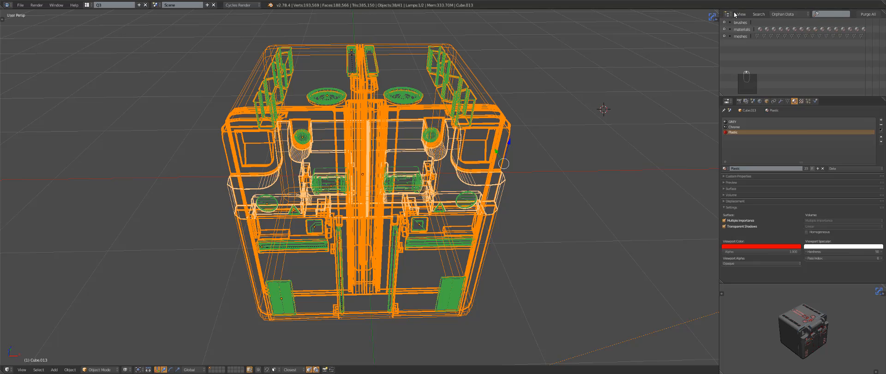
pyautogui.click(778, 14)
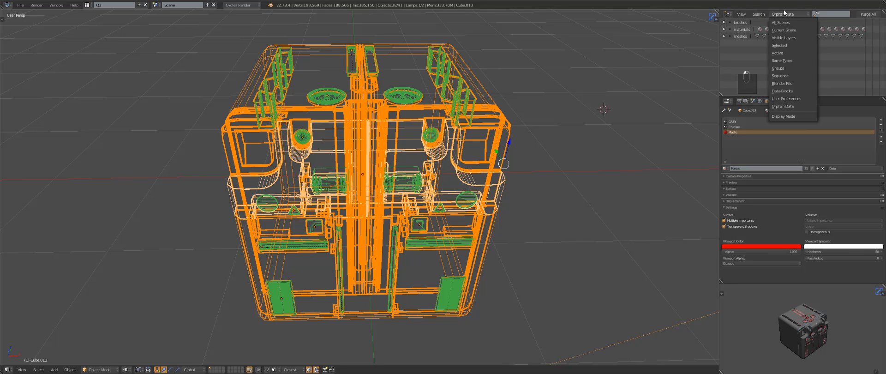
pyautogui.click(785, 14)
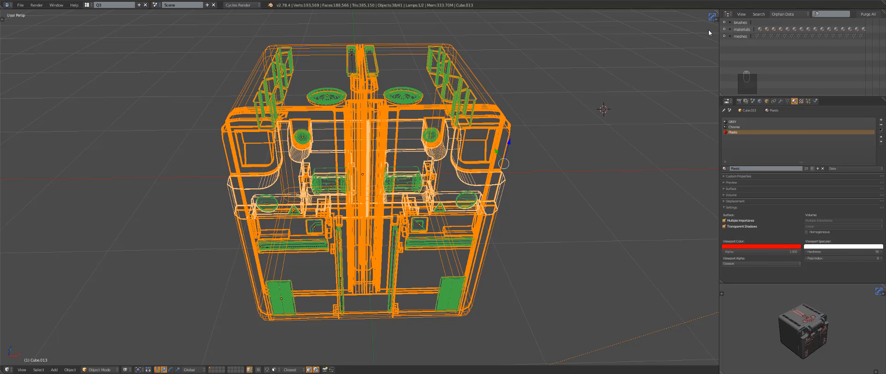
pyautogui.click(788, 14)
pyautogui.click(869, 15)
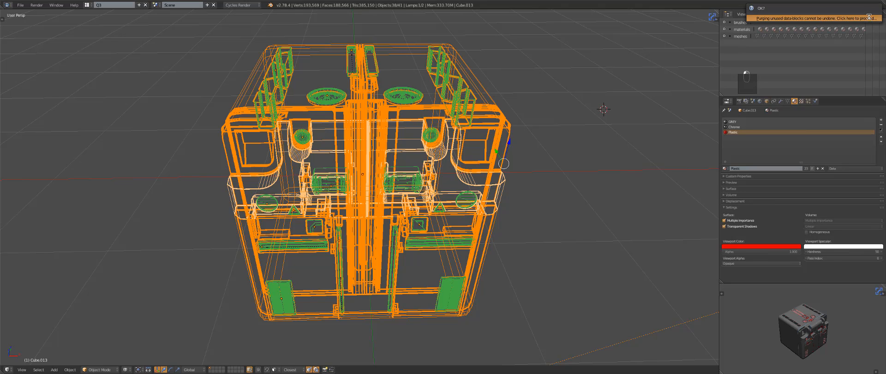
pyautogui.click(869, 18)
pyautogui.click(869, 14)
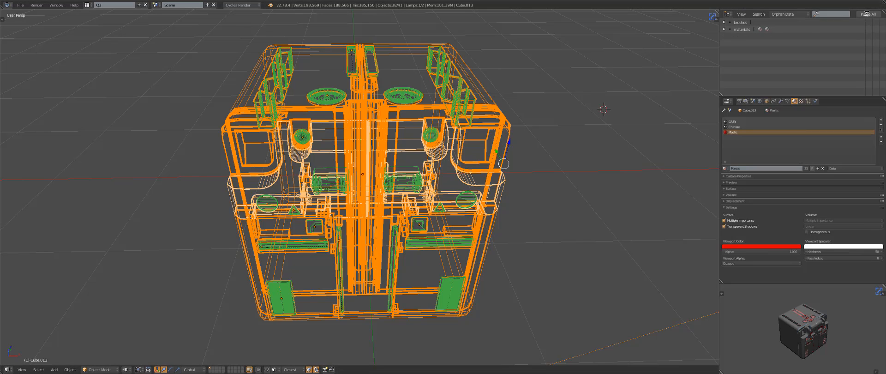
# Examine the remaining material list and compare the case in solid and wireframe shading.
pyautogui.hotkey('alt', 'm')
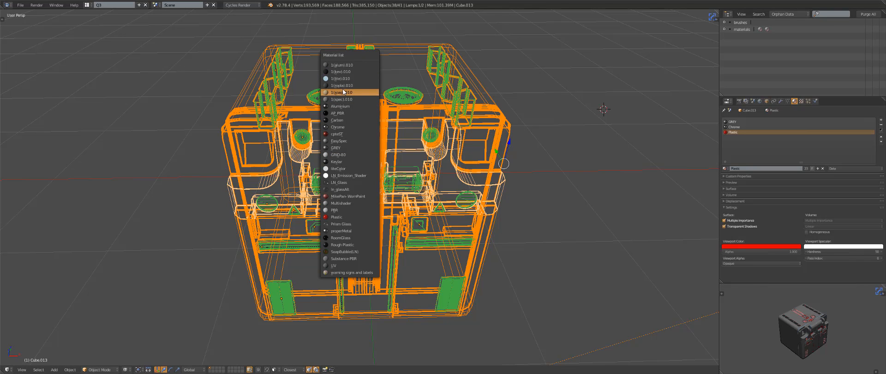
pyautogui.press('a')
pyautogui.press('z')
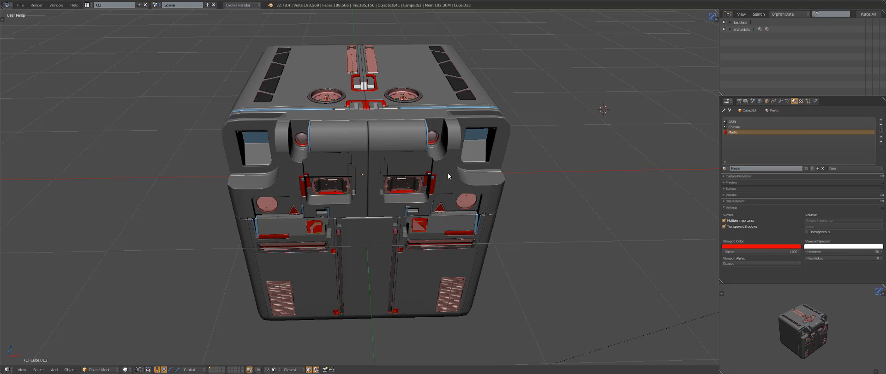
pyautogui.press('z')
pyautogui.press('a')
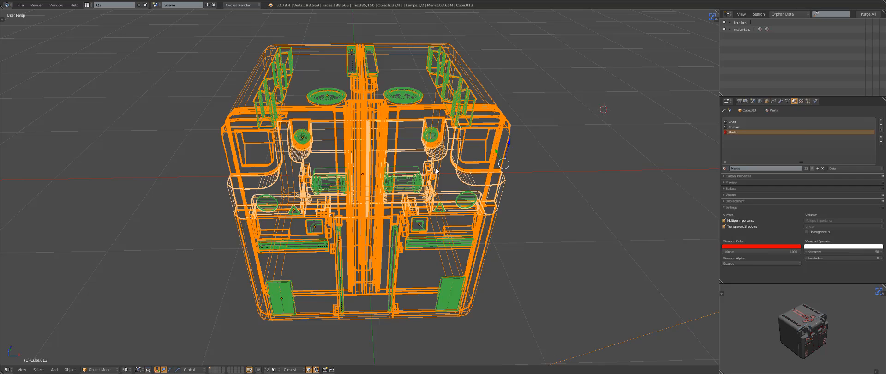
# Clear the selection and use the Batch Materials list to select the vent strips that use the duplicate numbered materials.
pyautogui.press('a')
pyautogui.press('z')
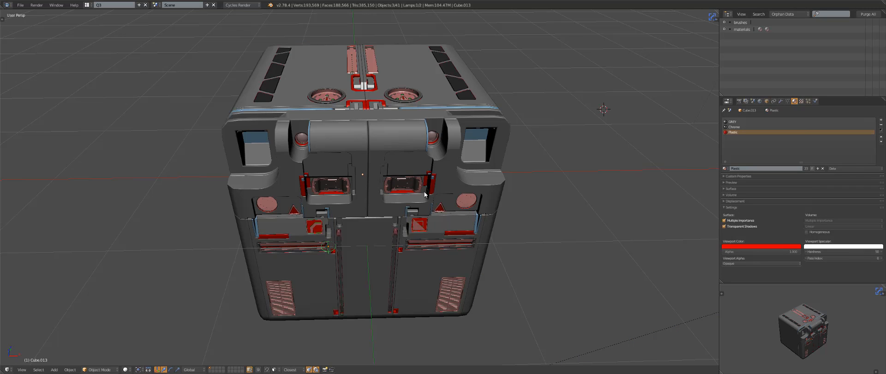
pyautogui.press('z')
pyautogui.press('a')
pyautogui.press('t')
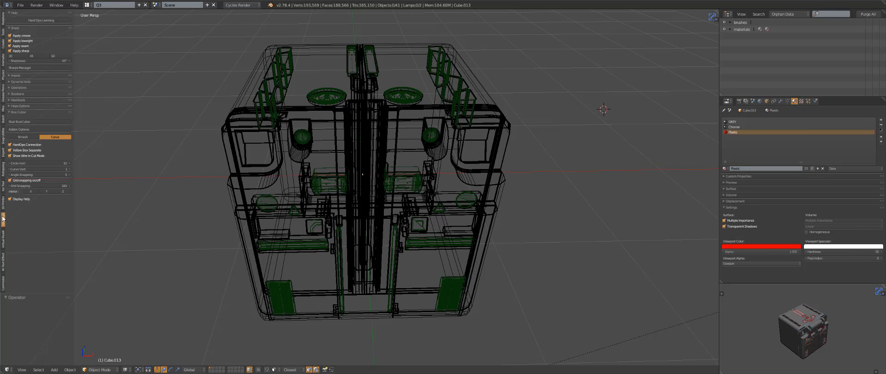
pyautogui.click(3, 121)
pyautogui.press('a')
pyautogui.press('a')
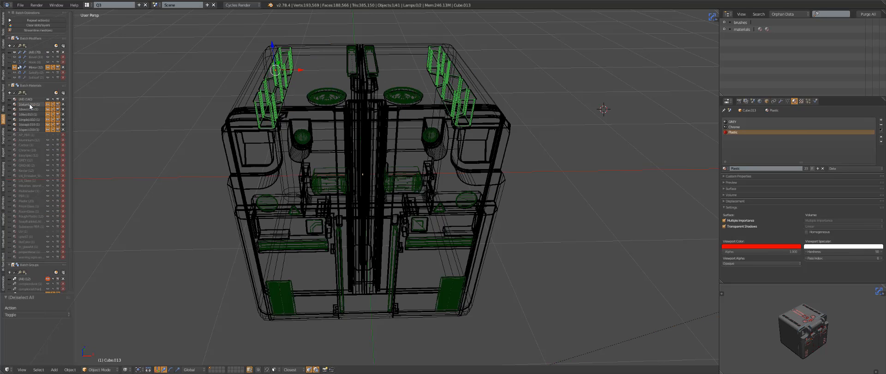
# Link the materials of the round vent insert on the case's top to the selected vent strips in solid shading.
pyautogui.press('z')
pyautogui.press('z')
pyautogui.press('z')
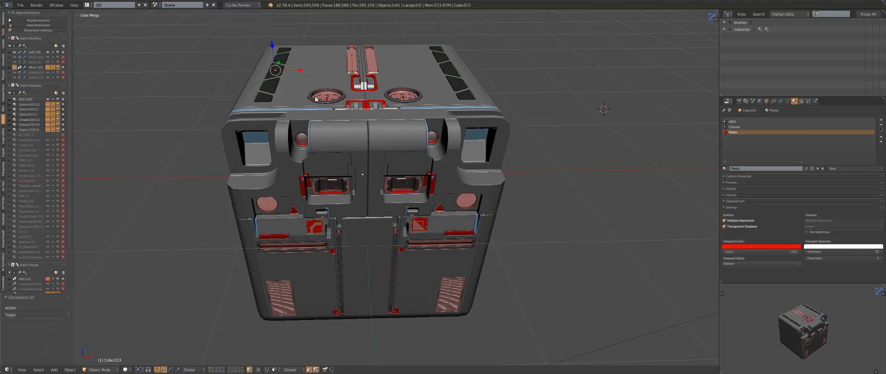
pyautogui.keyDown('shift'); pyautogui.rightClick(322, 102); pyautogui.keyUp('shift')
pyautogui.hotkey('ctrl', 'l')
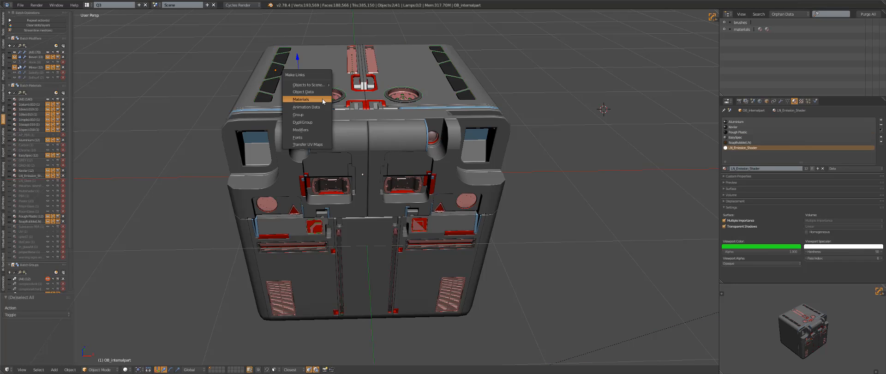
pyautogui.click(322, 102)
# Purge the unused data-blocks from the Orphan Data again and deselect everything.
pyautogui.click(874, 14)
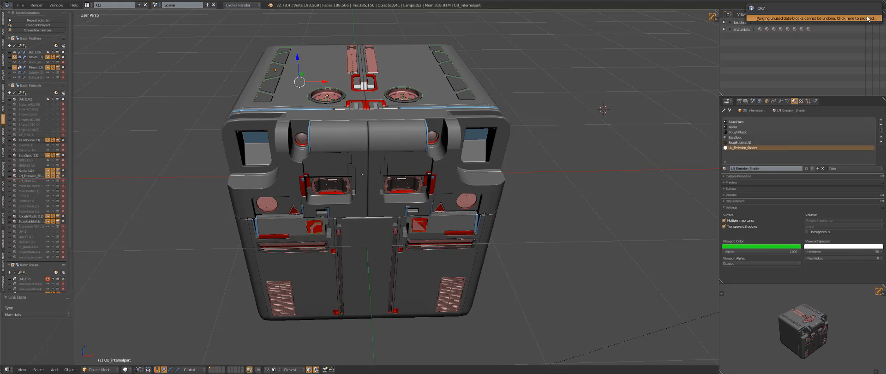
pyautogui.click(867, 19)
pyautogui.press('a')
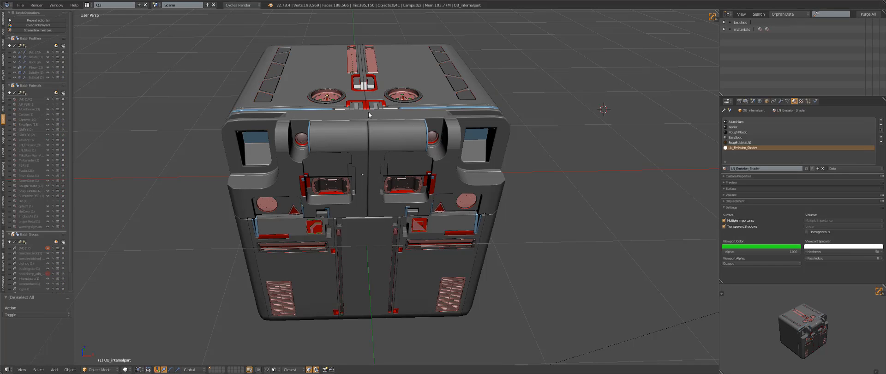
# Select the case's upper body, check the list of available materials, and preview the case in rendered shading.
pyautogui.rightClick(368, 115)
pyautogui.hotkey('alt', 'm')
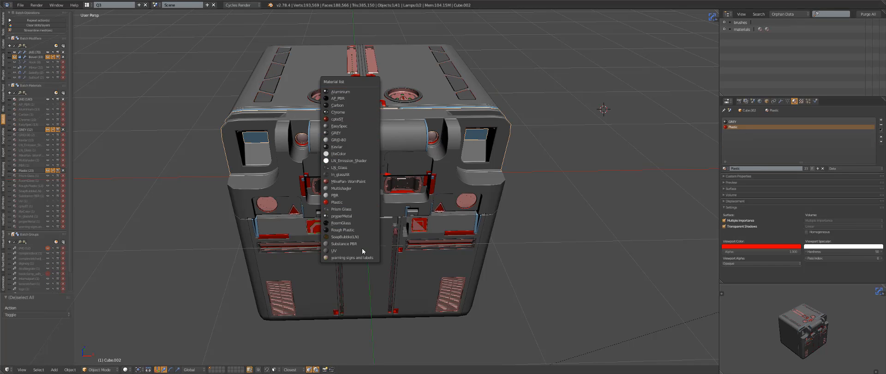
pyautogui.moveTo(395, 169); pyautogui.dragTo(400, 179, button='middle')
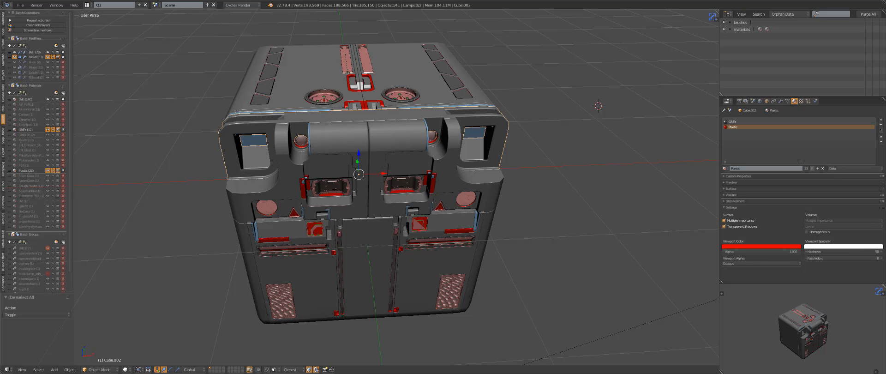
pyautogui.hotkey('shift', 'z')
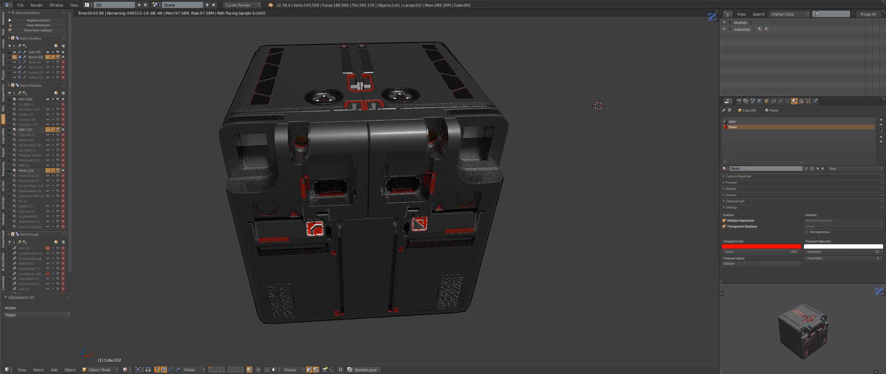